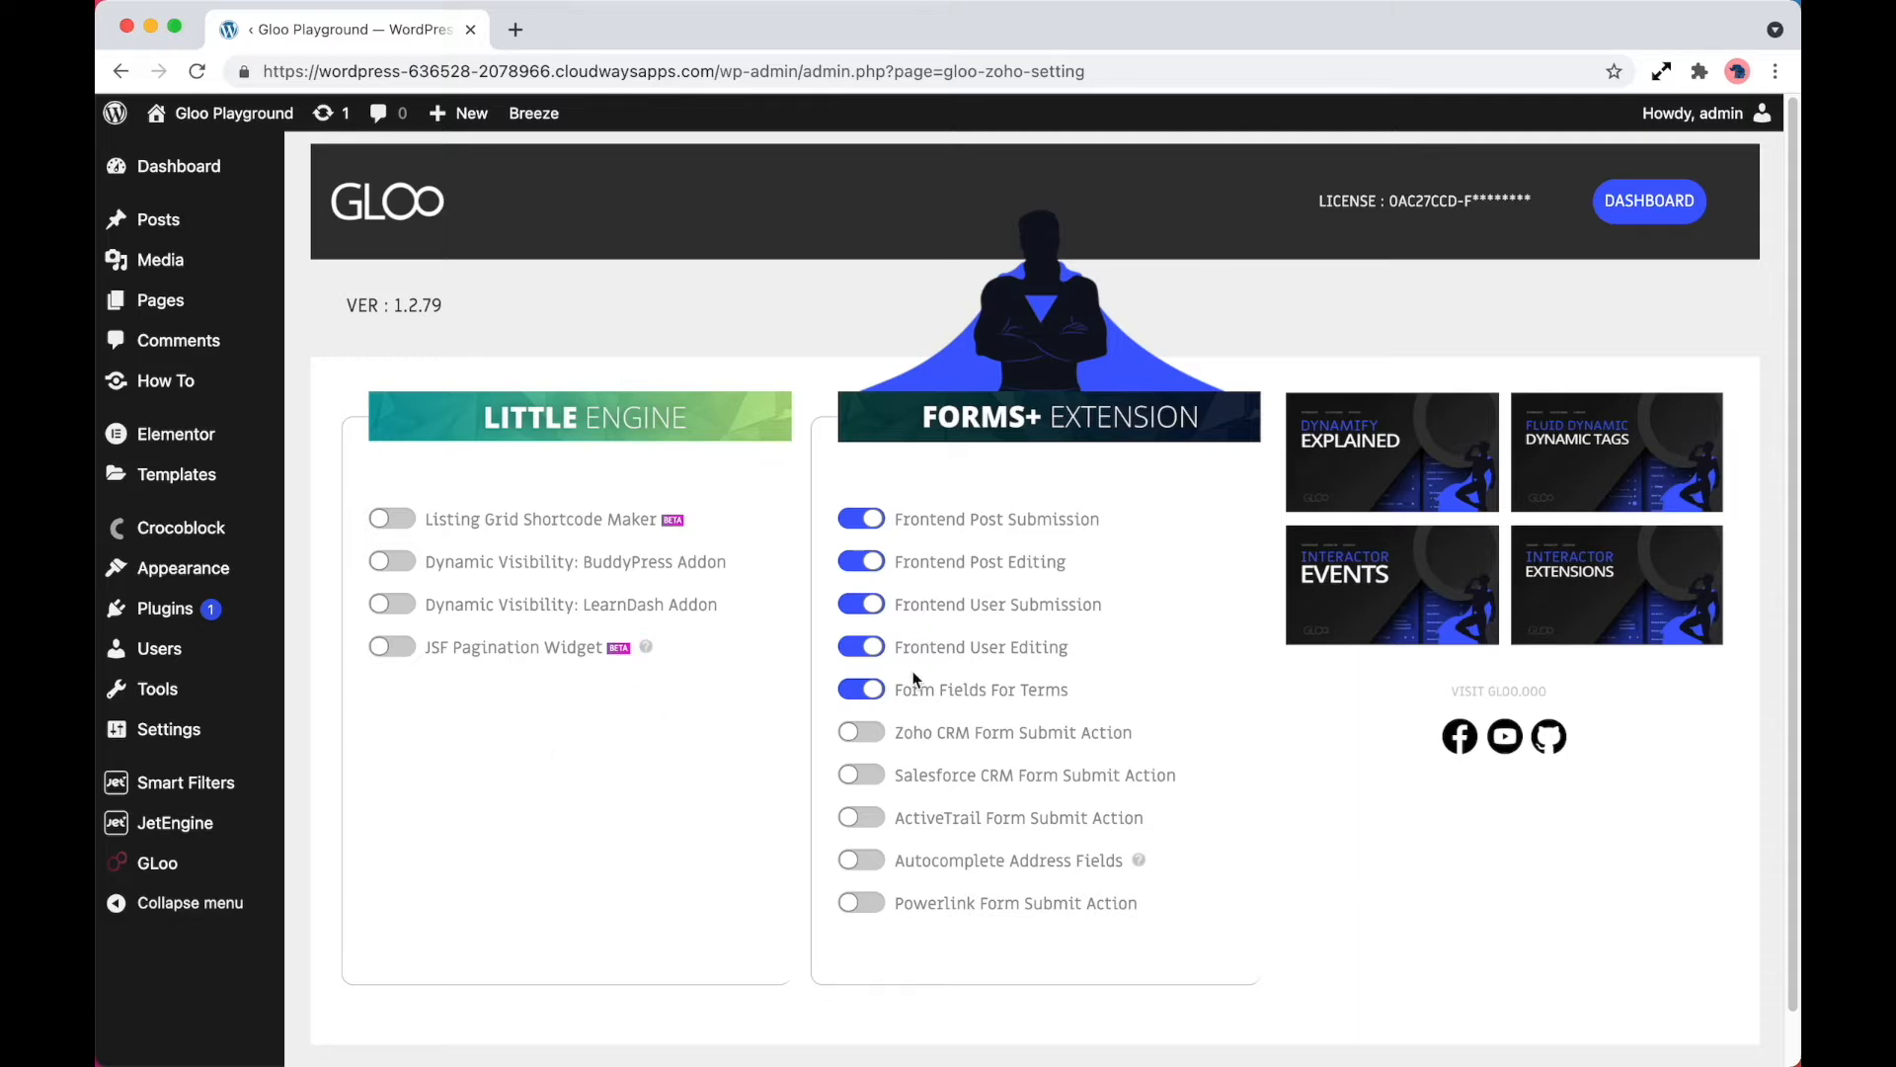
Enable the Forms Extensions addon in the GLoo dashboard
{"action": "left_click", "coordinate": [254, 862]}
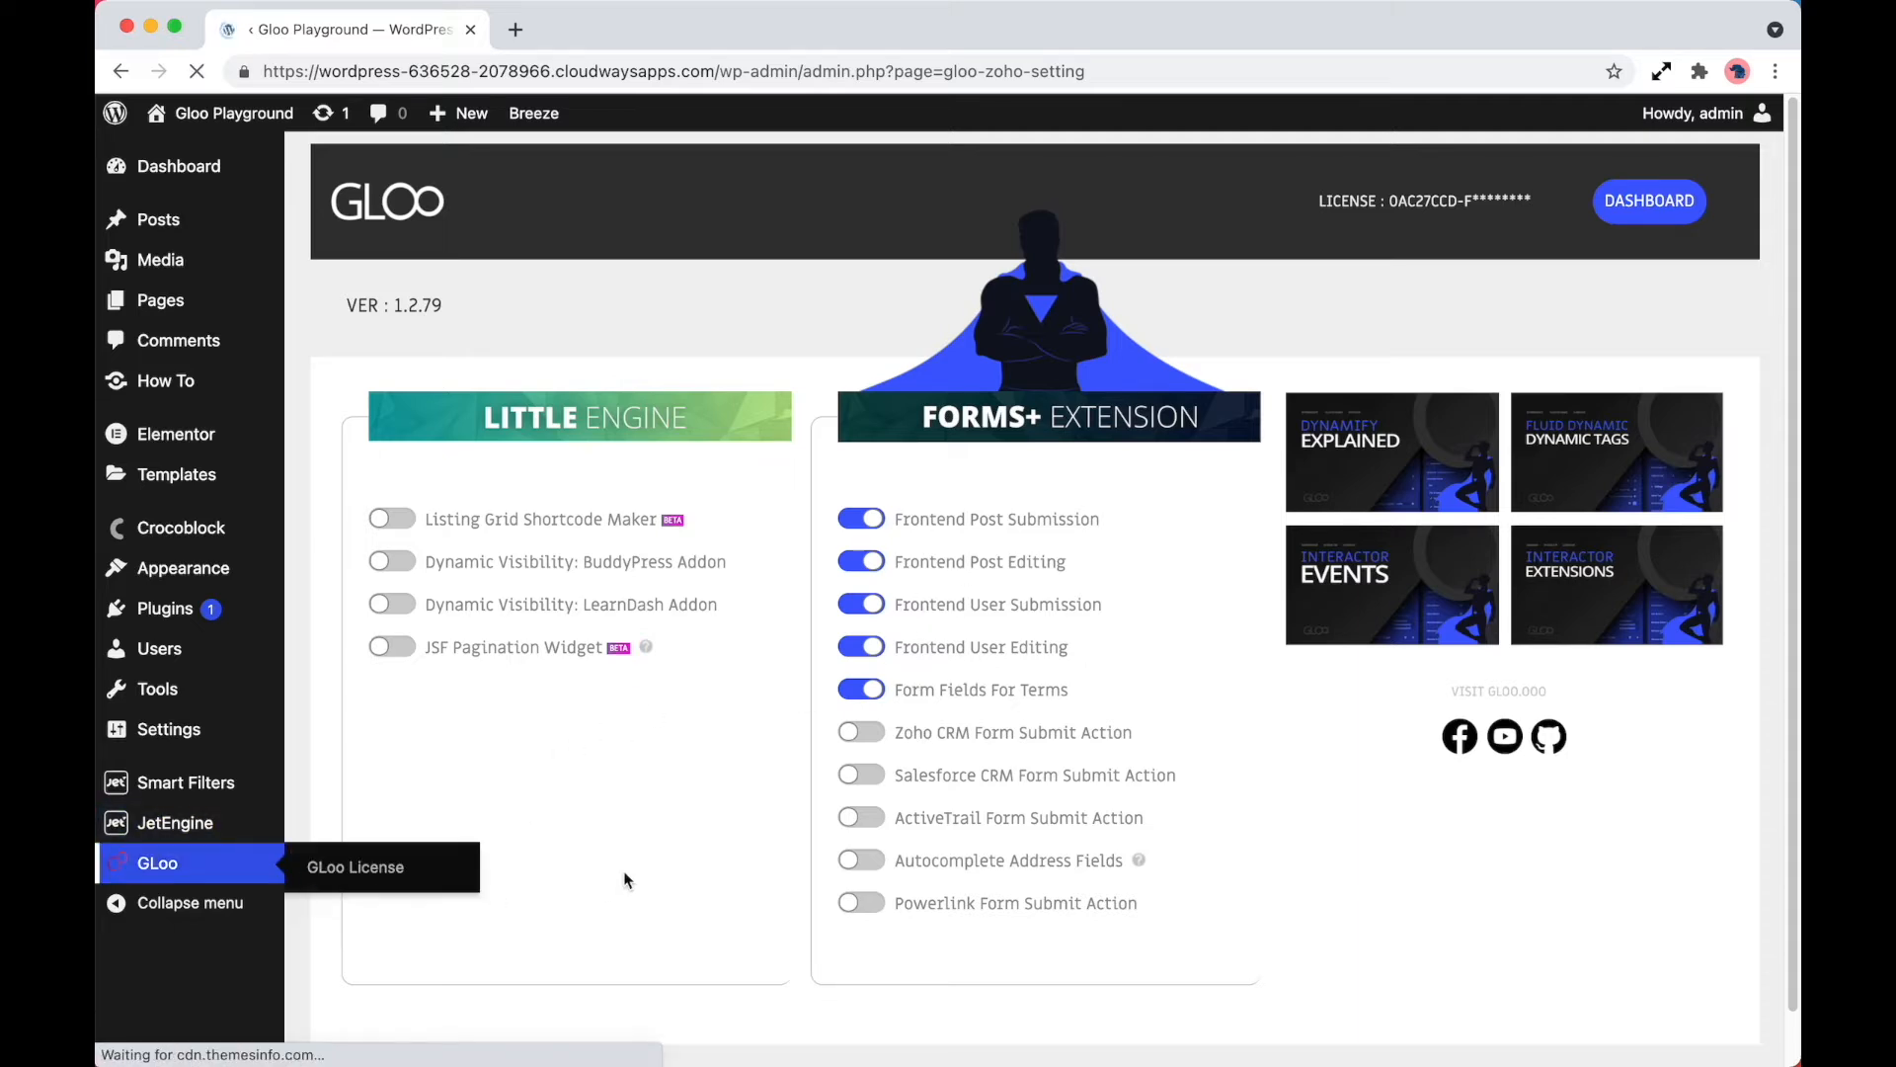
{"action": "scroll", "coordinate": [589, 897], "scroll_direction": "down", "scroll_amount": 3}
{"action": "left_click", "coordinate": [392, 836]}
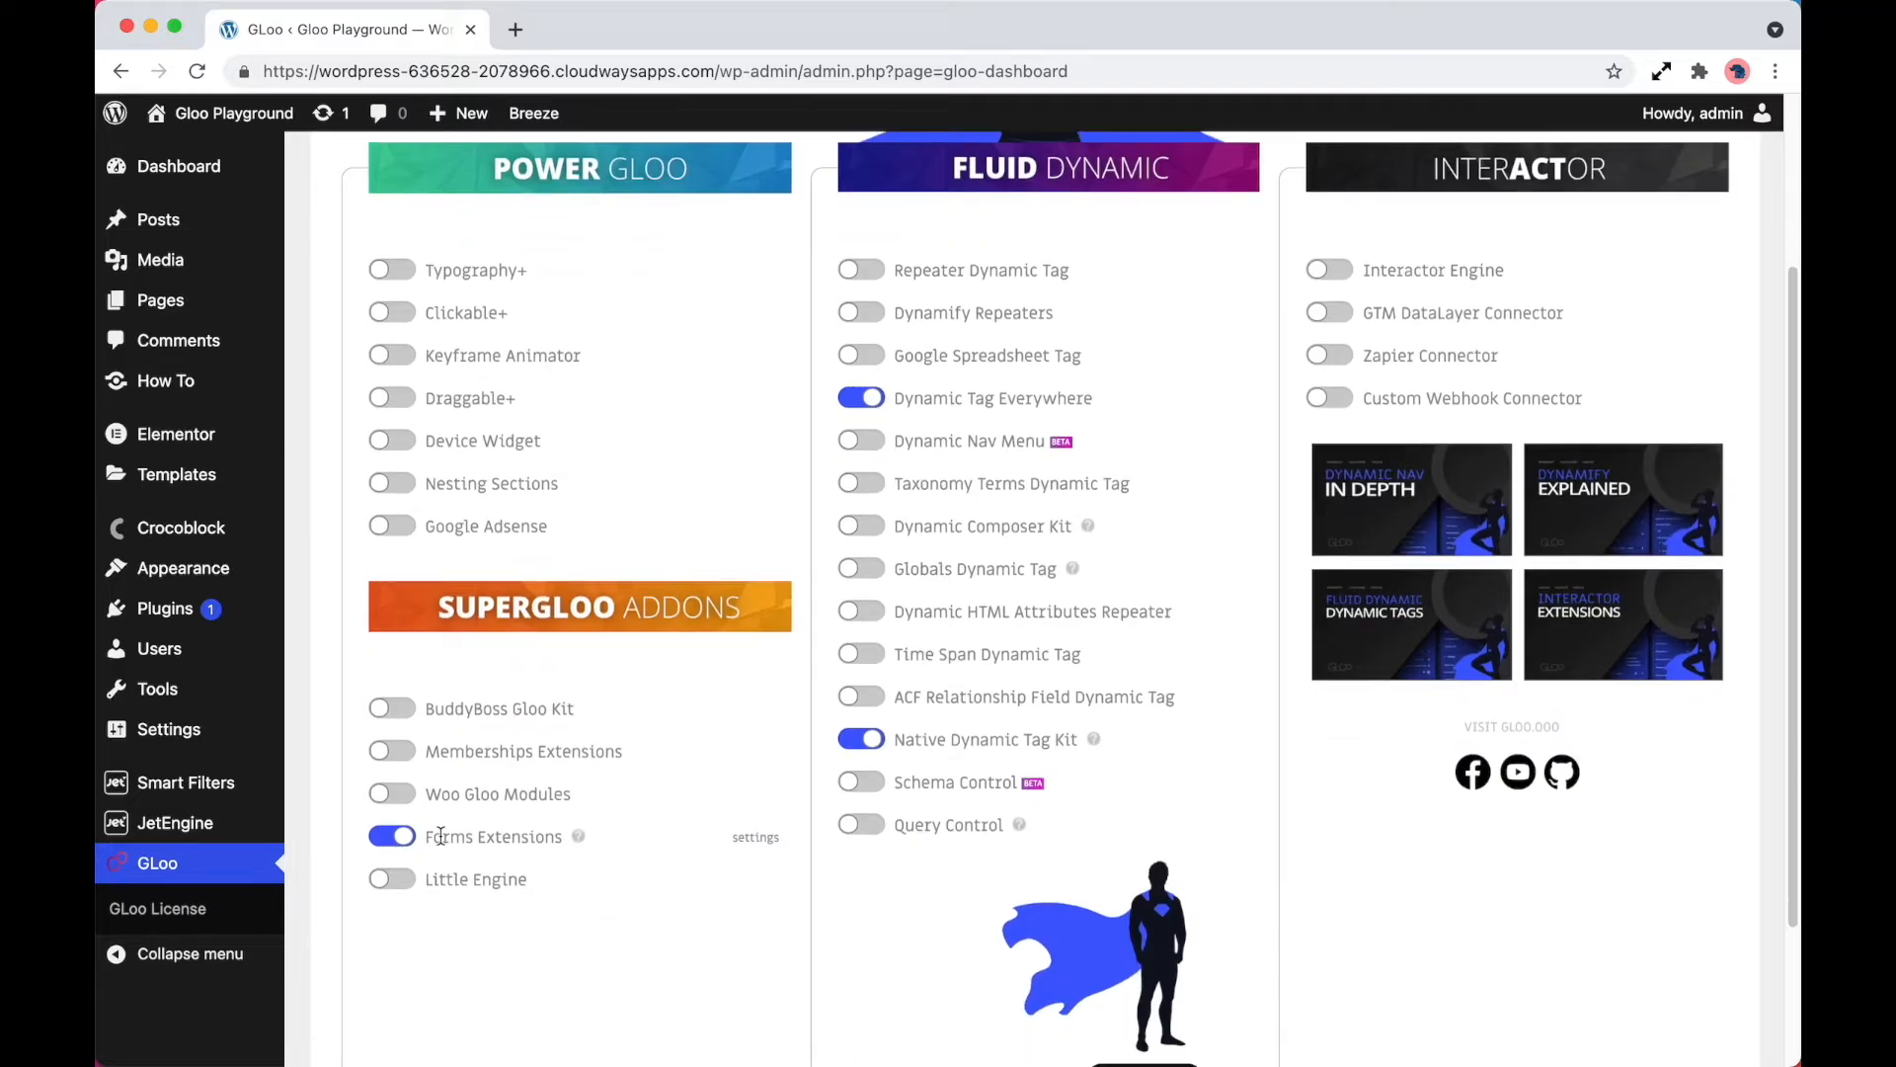
Open the SuperGloo Form Extensions page for editing in Elementor
{"action": "left_click", "coordinate": [212, 308]}
{"action": "scroll", "coordinate": [586, 642], "scroll_direction": "down", "scroll_amount": 3}
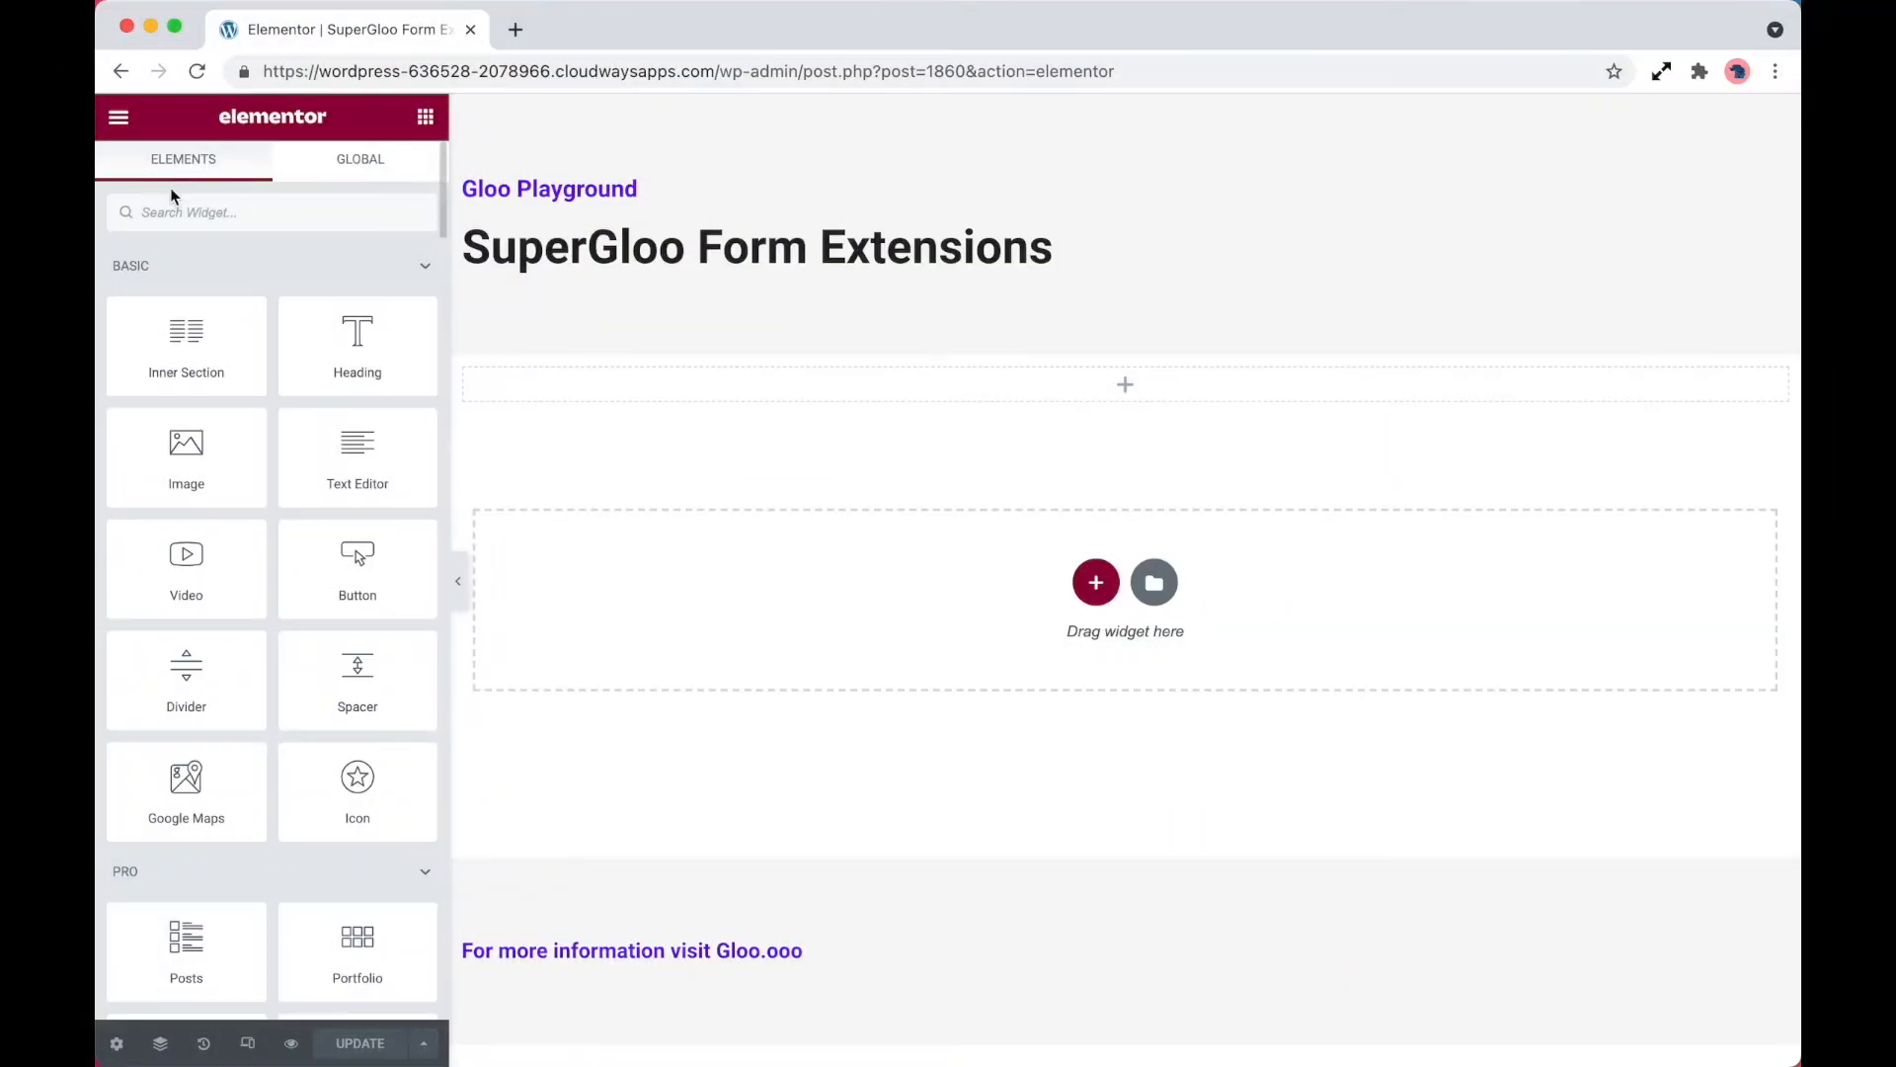
Add a Form widget to the empty section below the heading and delete its Email and Name fields
{"action": "left_click", "coordinate": [237, 211]}
{"action": "type", "text": "form"}
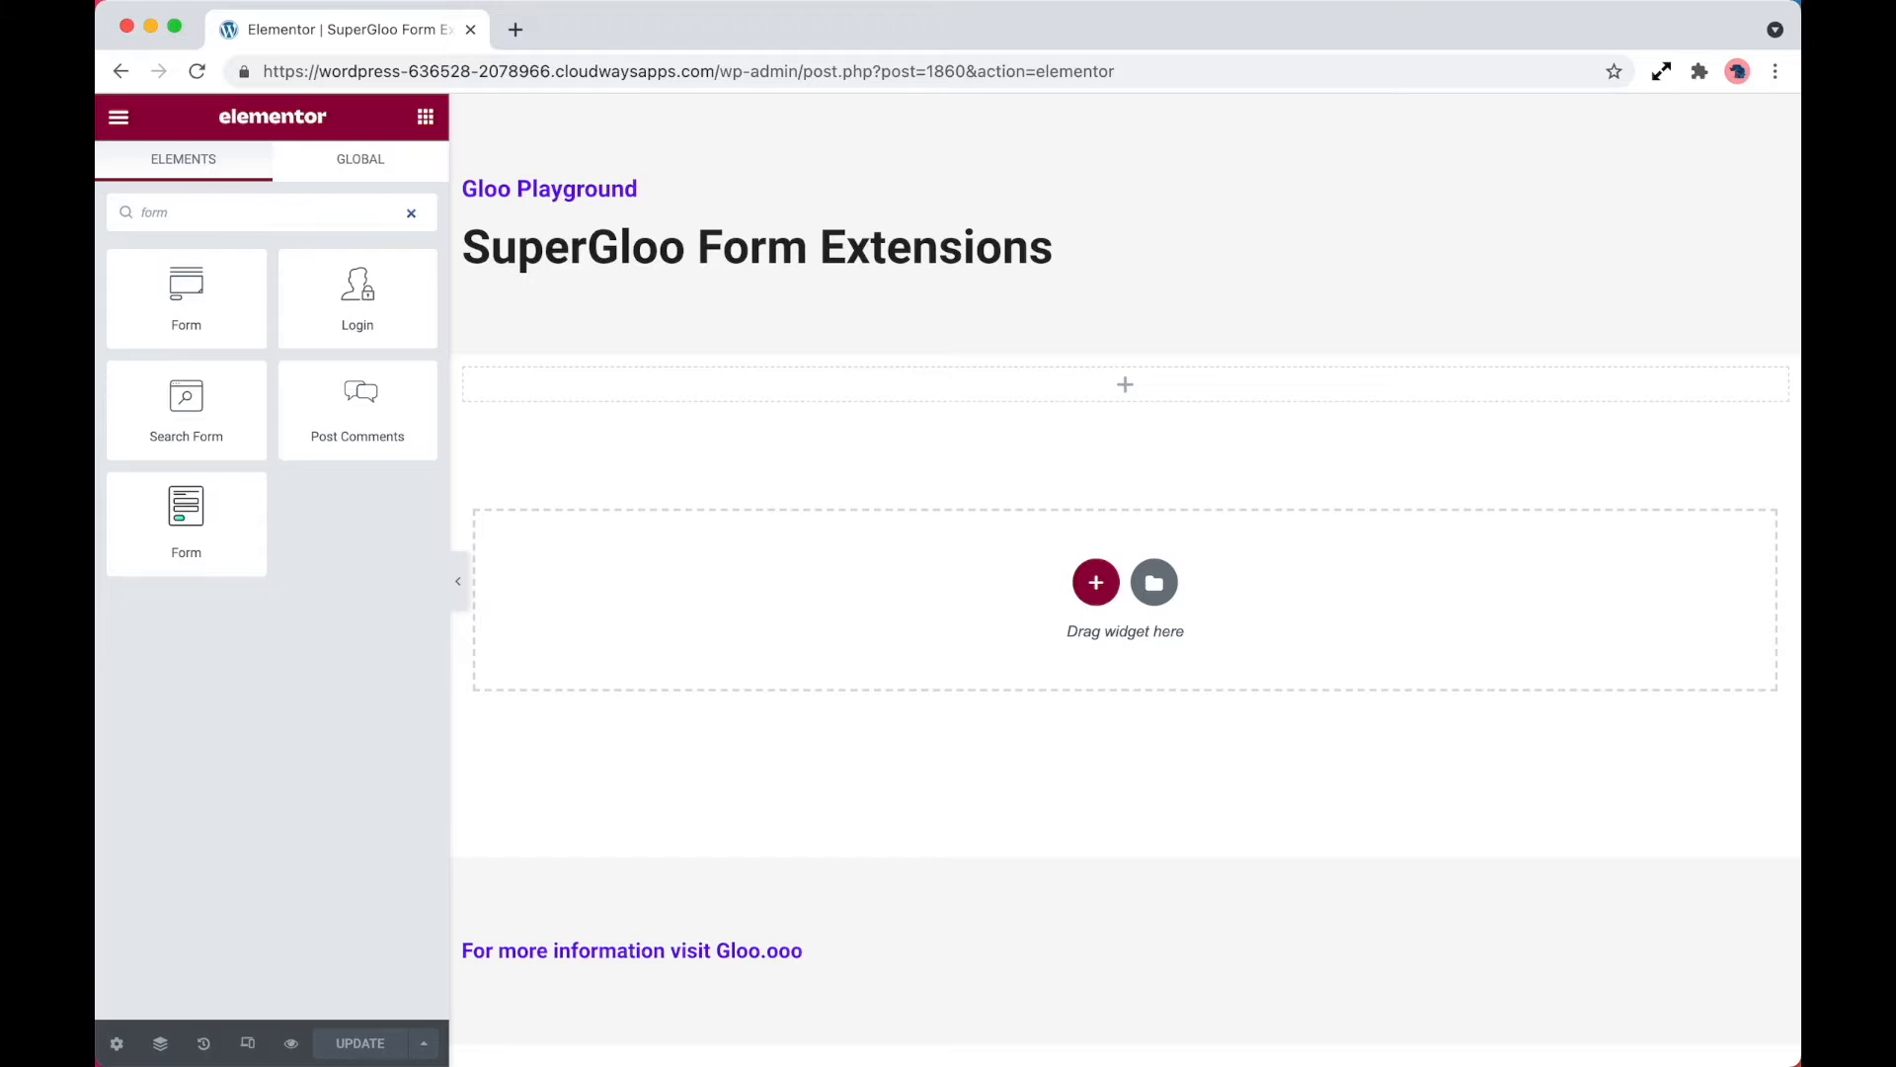
{"action": "left_click_drag", "start_coordinate": [186, 297], "coordinate": [838, 379]}
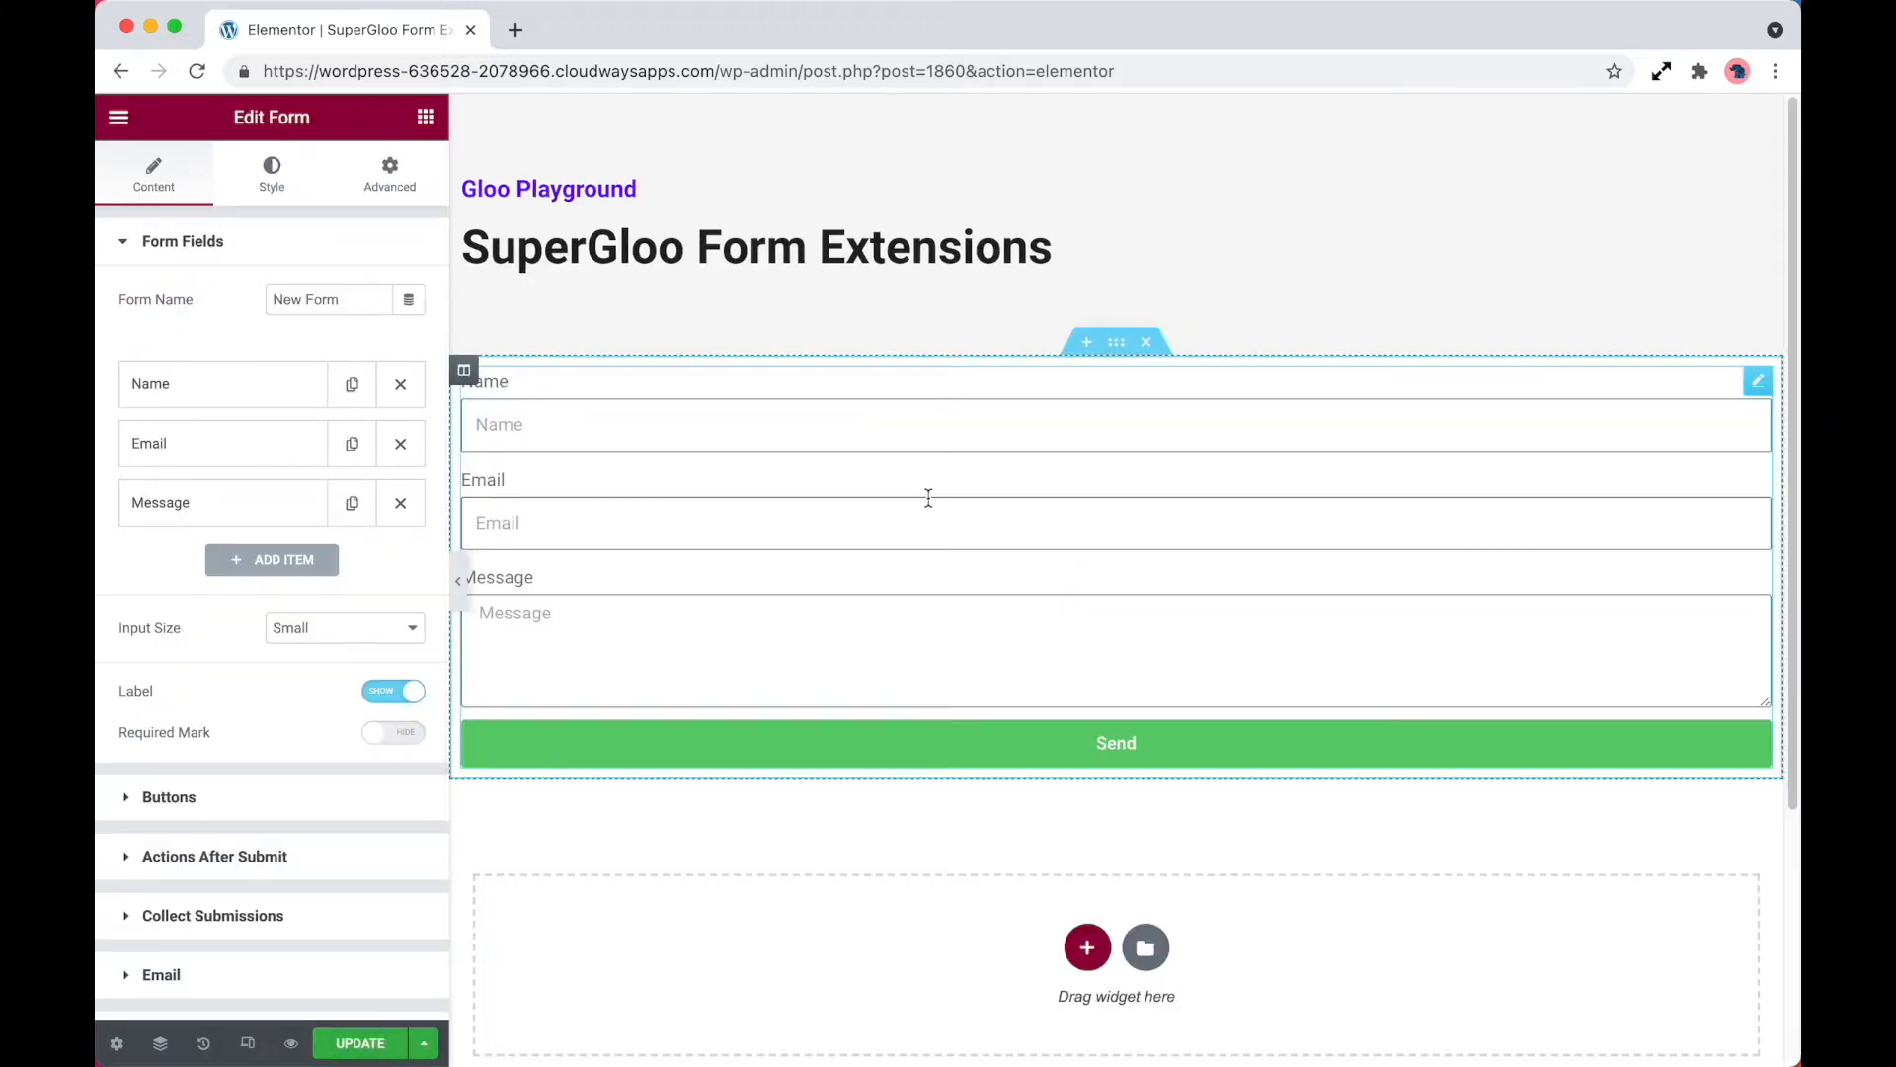
{"action": "left_click", "coordinate": [401, 445]}
{"action": "left_click", "coordinate": [401, 386]}
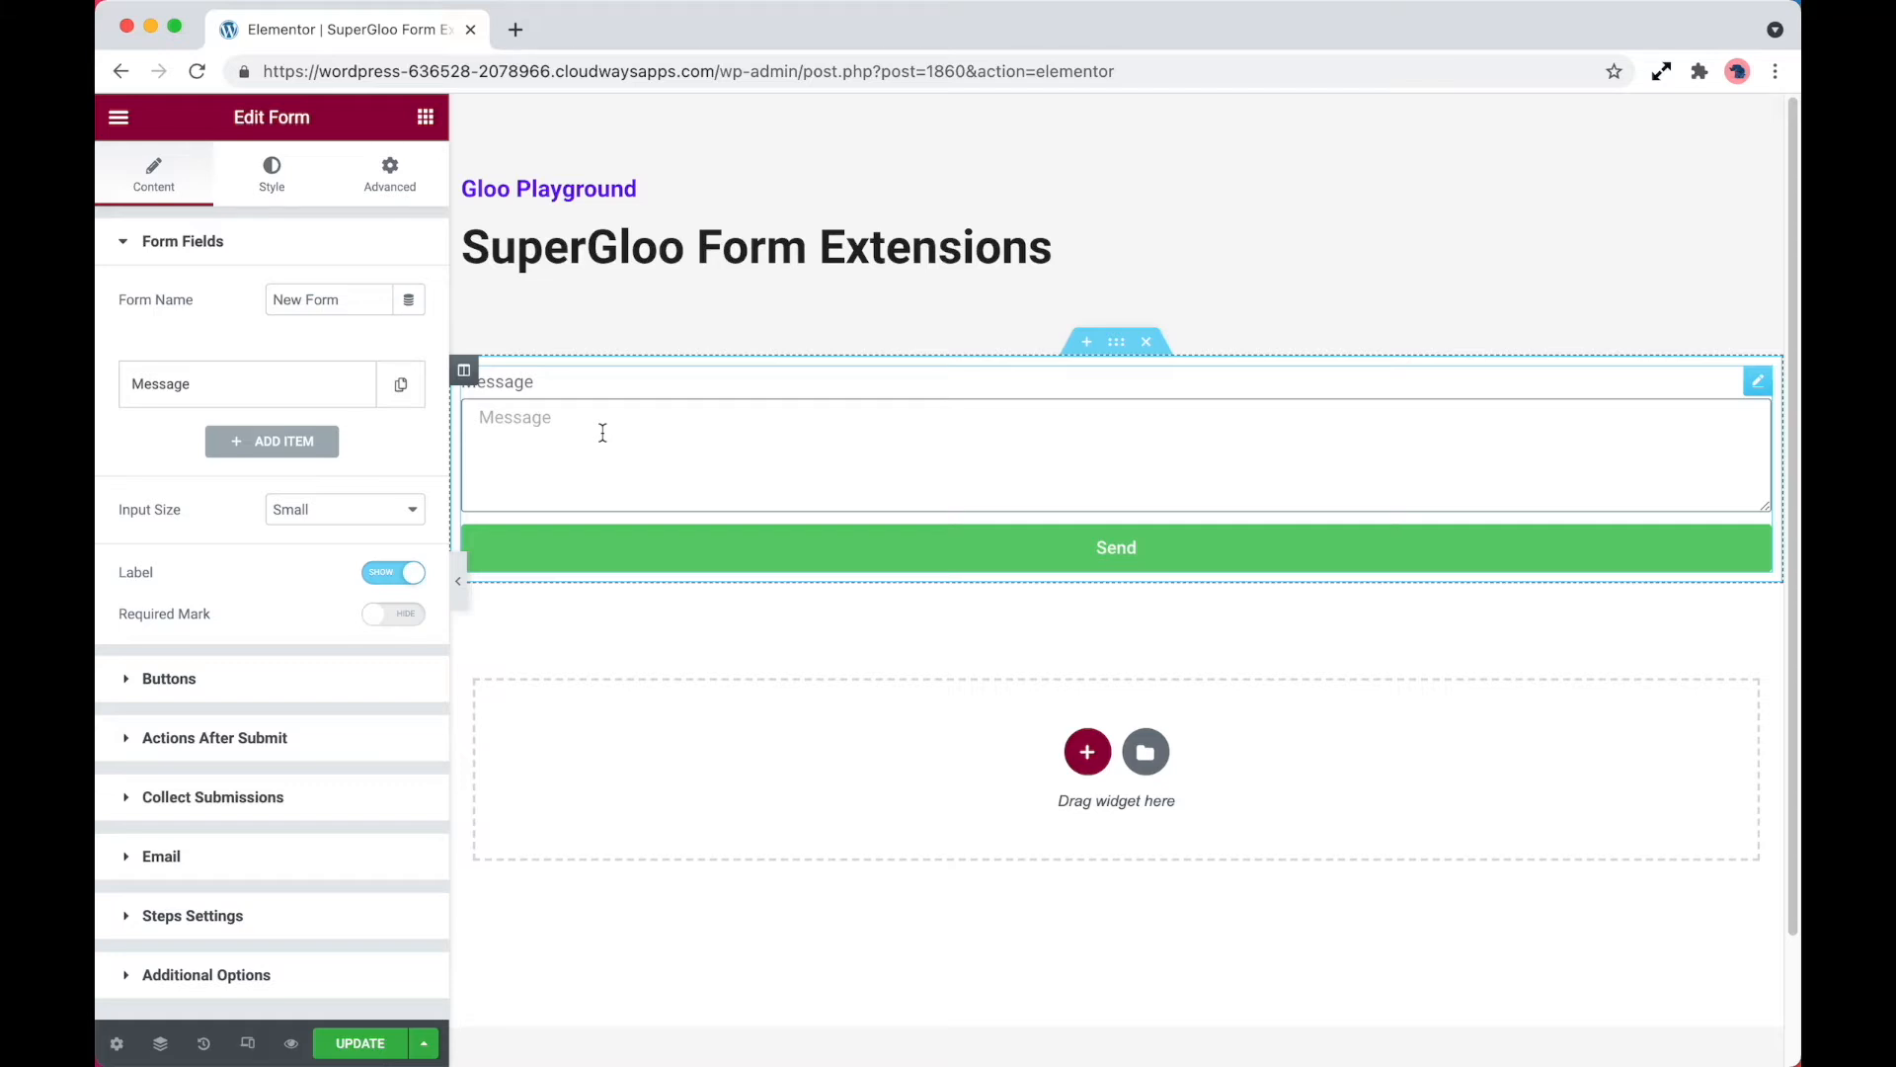
Add Frontend Post Submission to the form's after-submit actions and remove the Email and Collect Submissions actions
{"action": "left_click", "coordinate": [319, 753]}
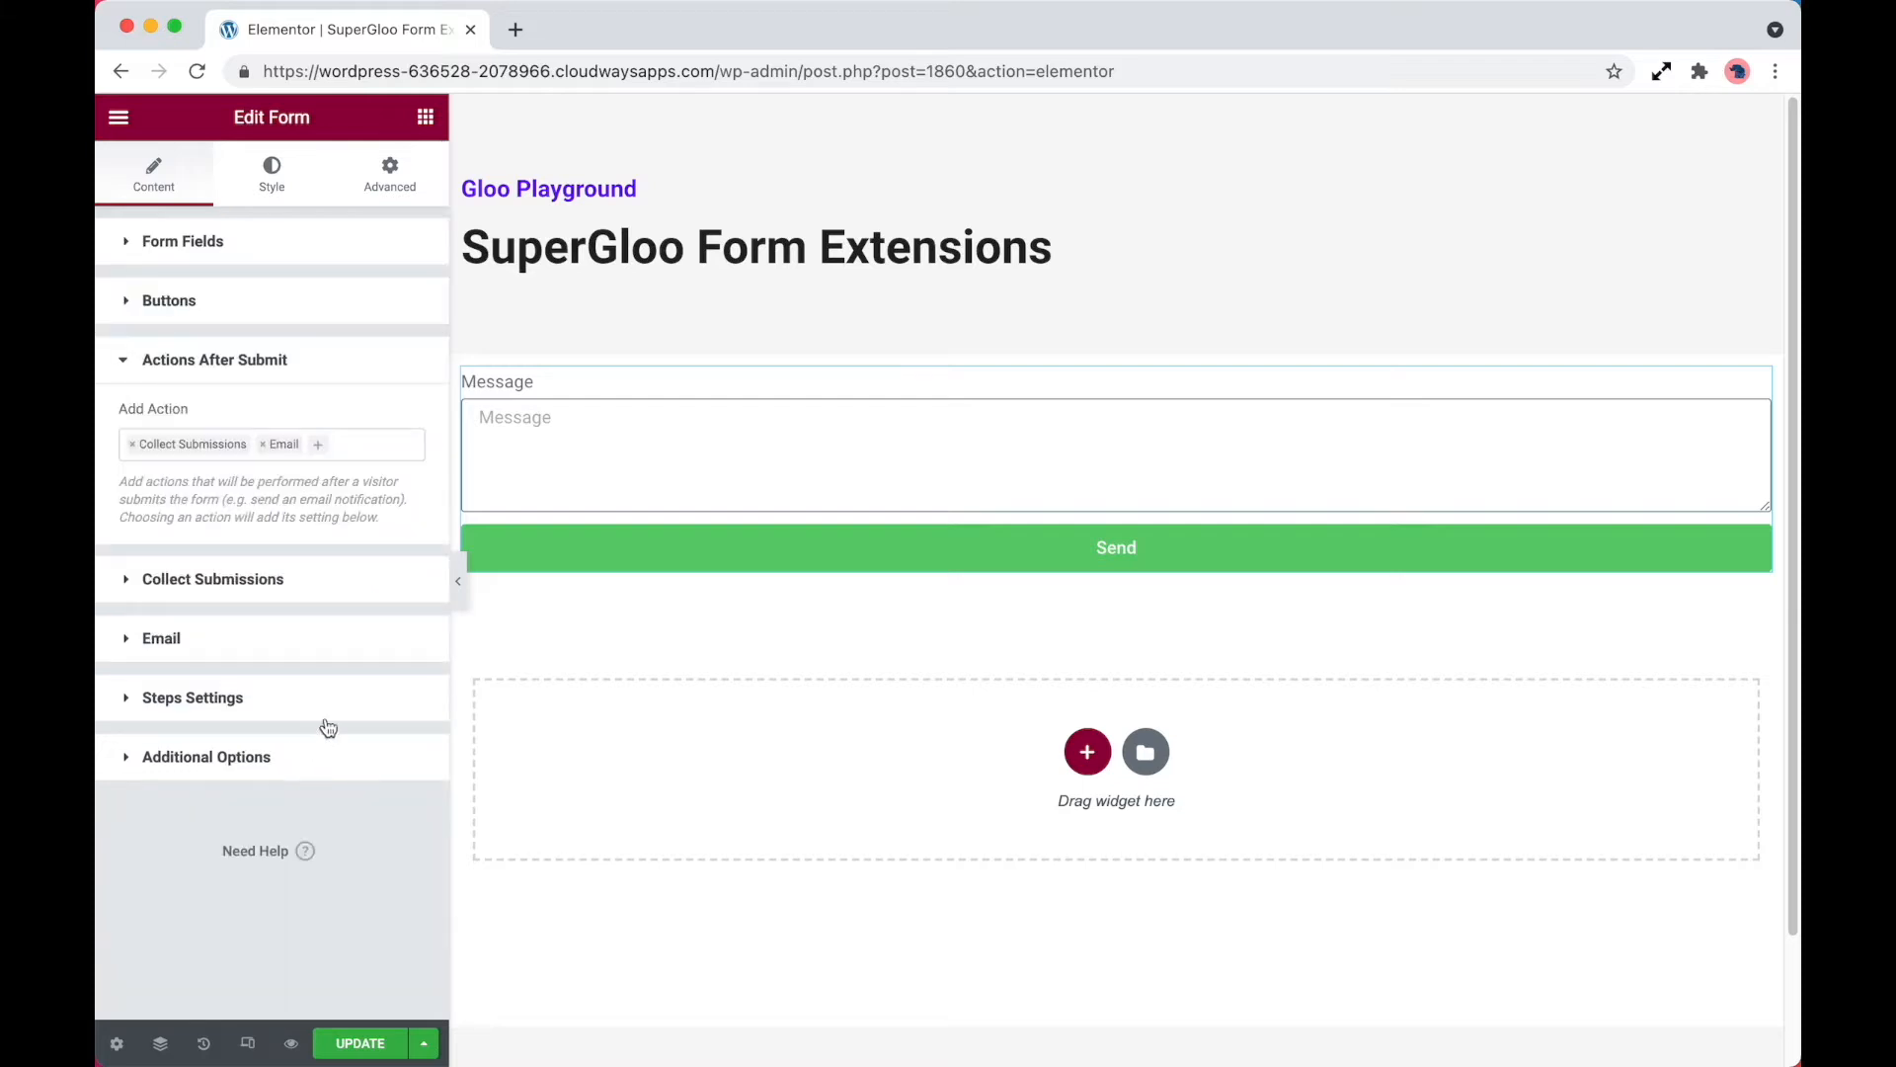
{"action": "left_click", "coordinate": [361, 445]}
{"action": "scroll", "coordinate": [331, 565], "scroll_direction": "down", "scroll_amount": 5}
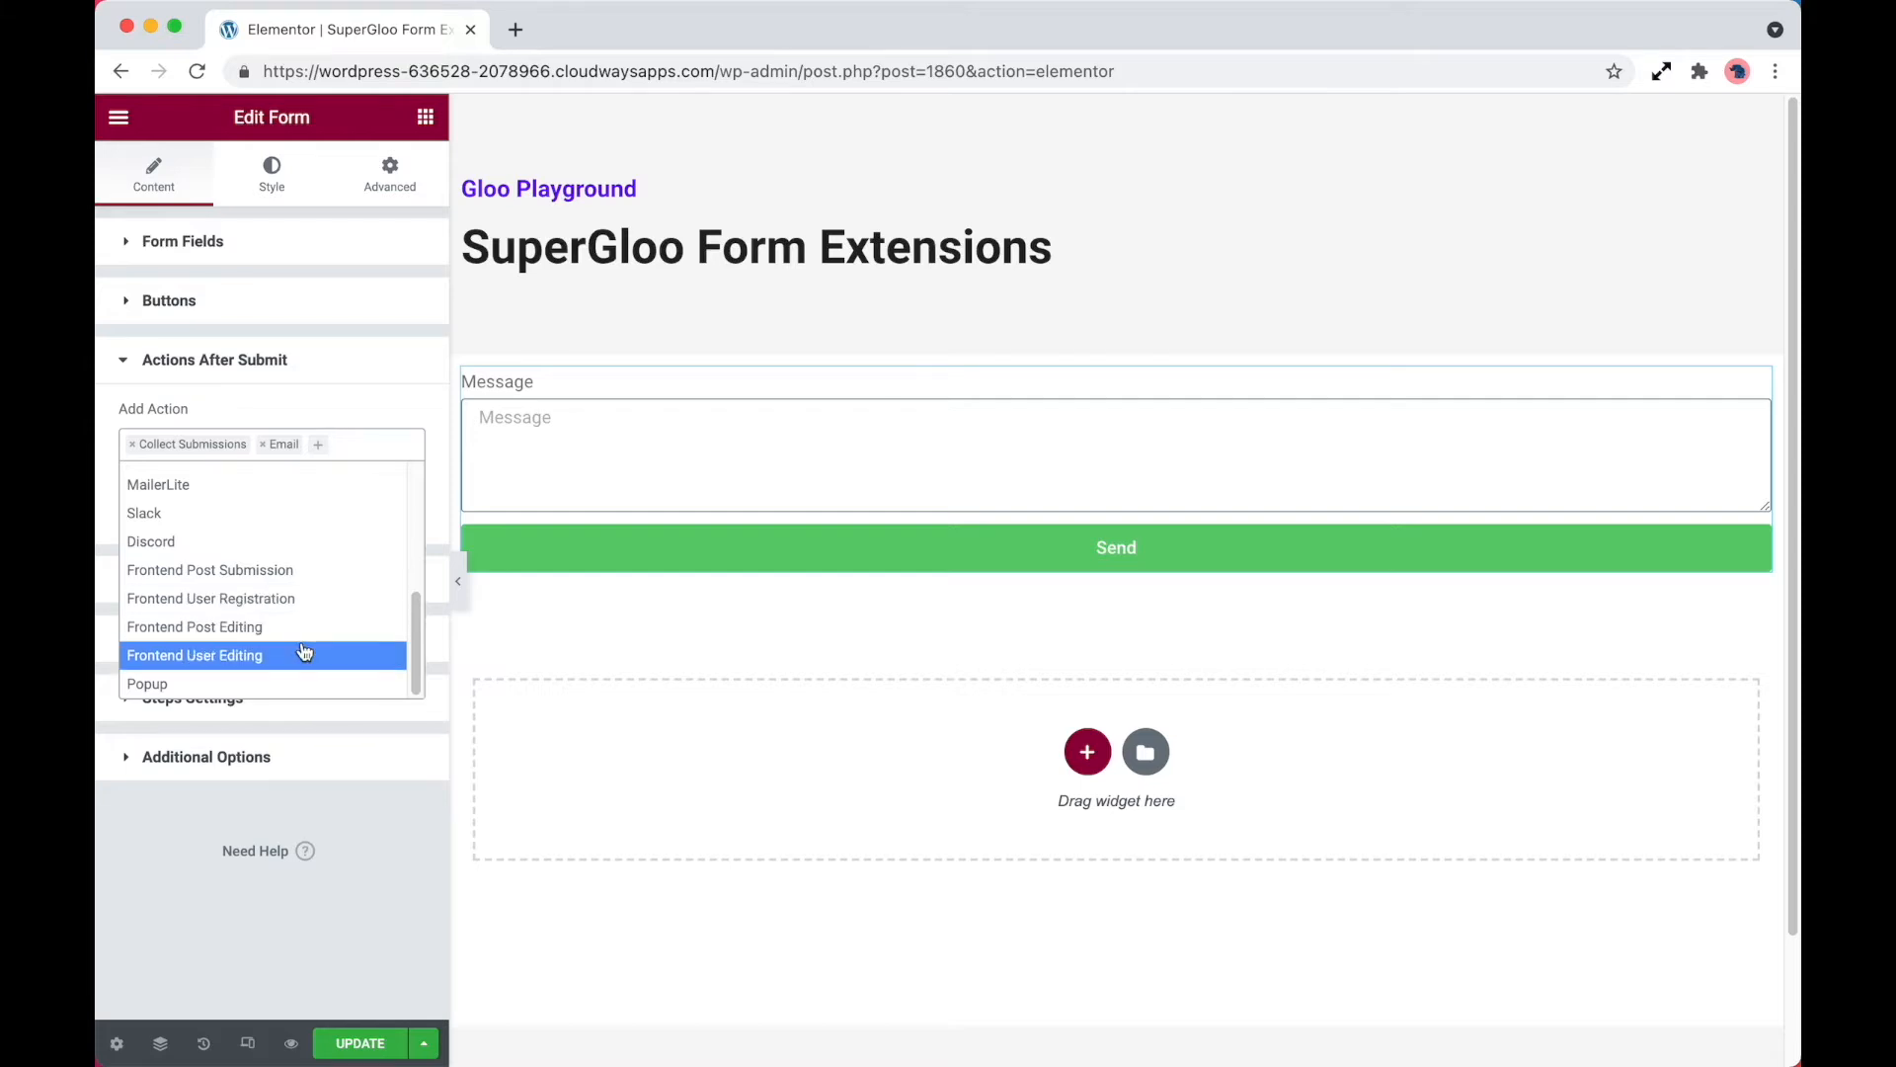
{"action": "left_click", "coordinate": [307, 583]}
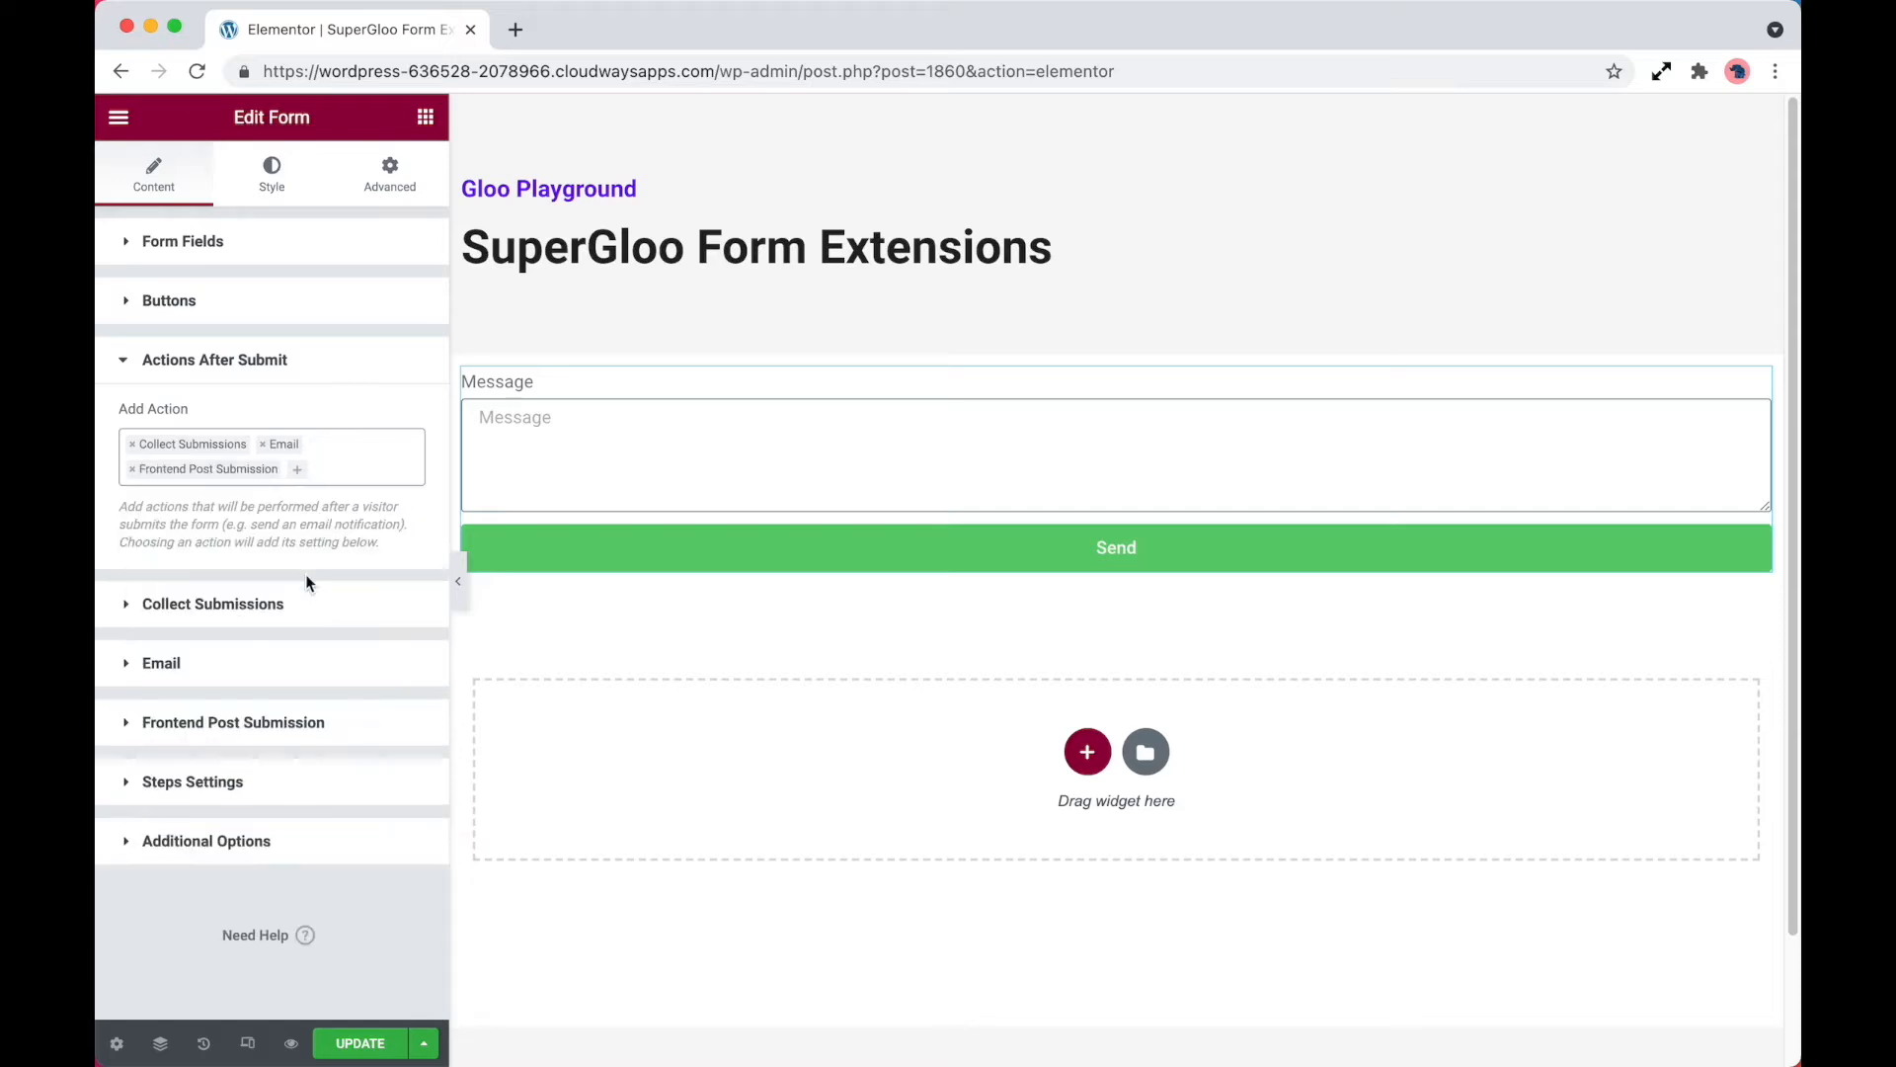
{"action": "left_click", "coordinate": [261, 444]}
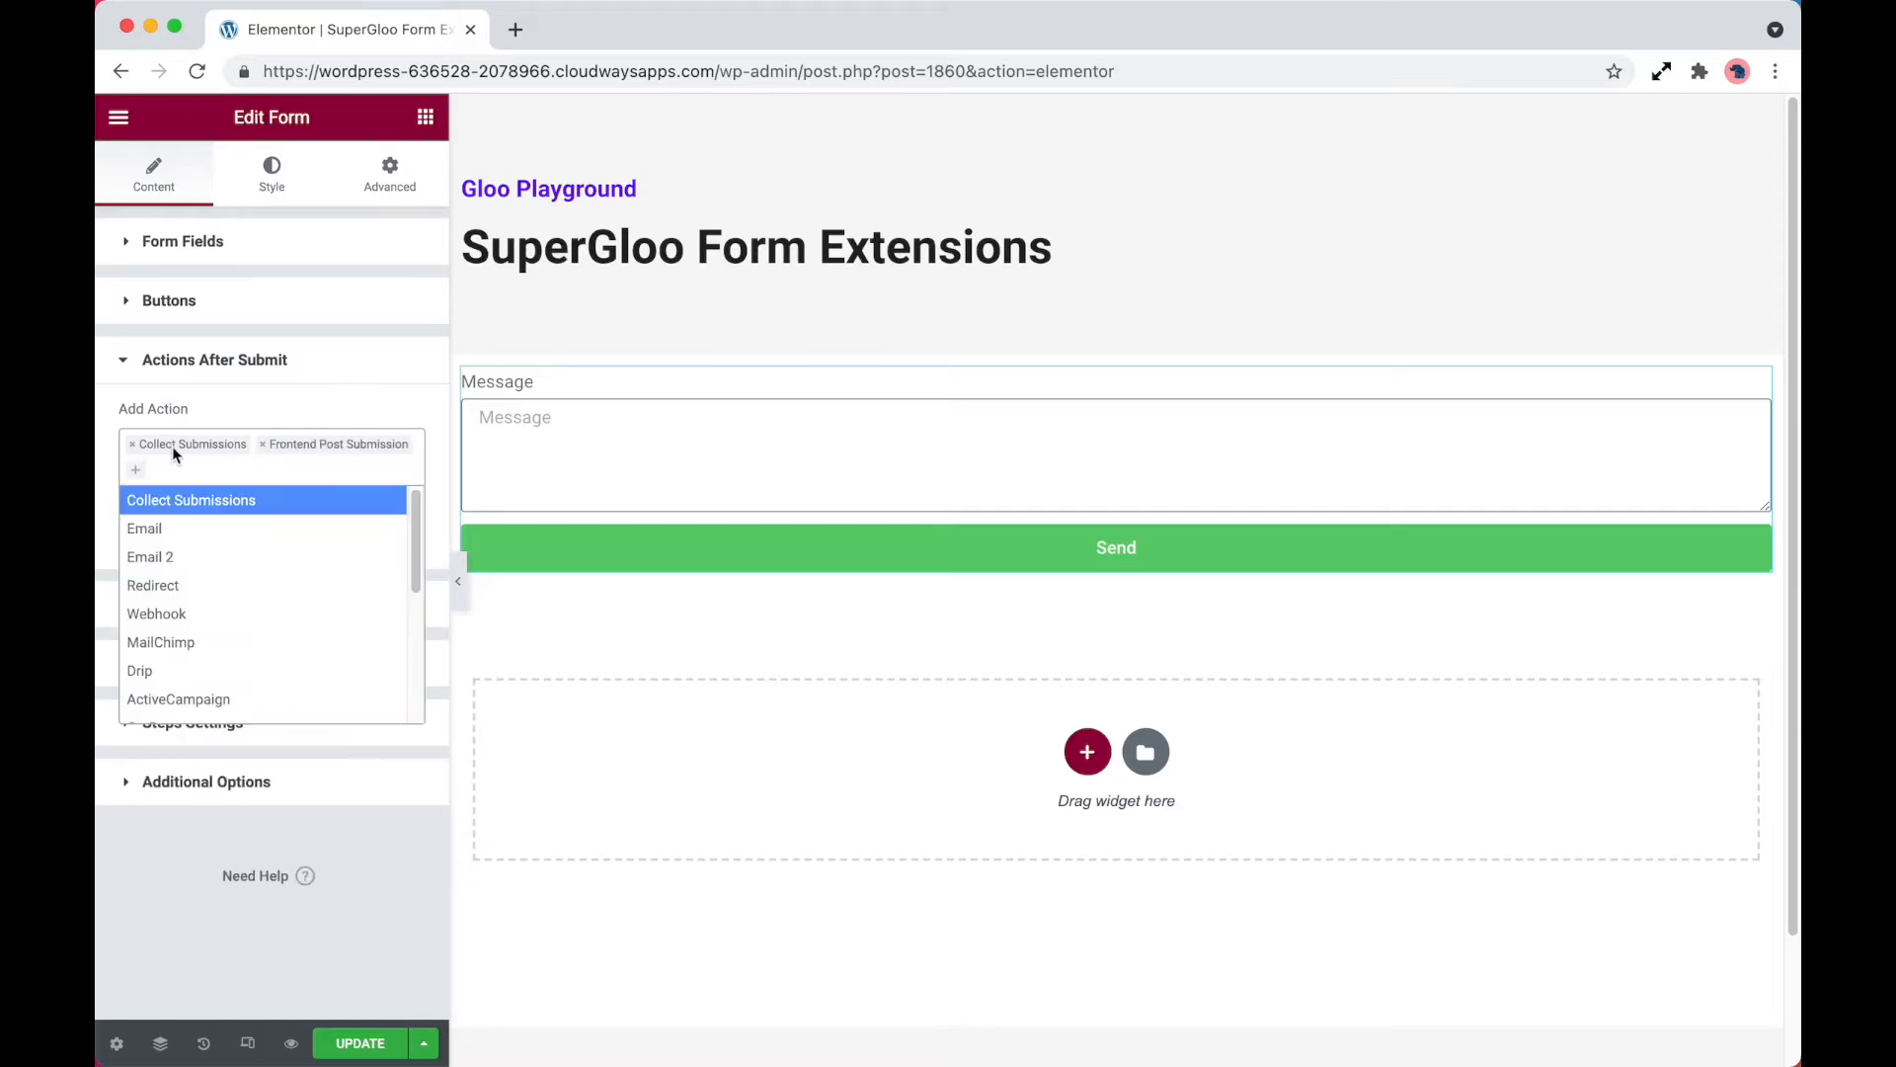
{"action": "left_click", "coordinate": [135, 452]}
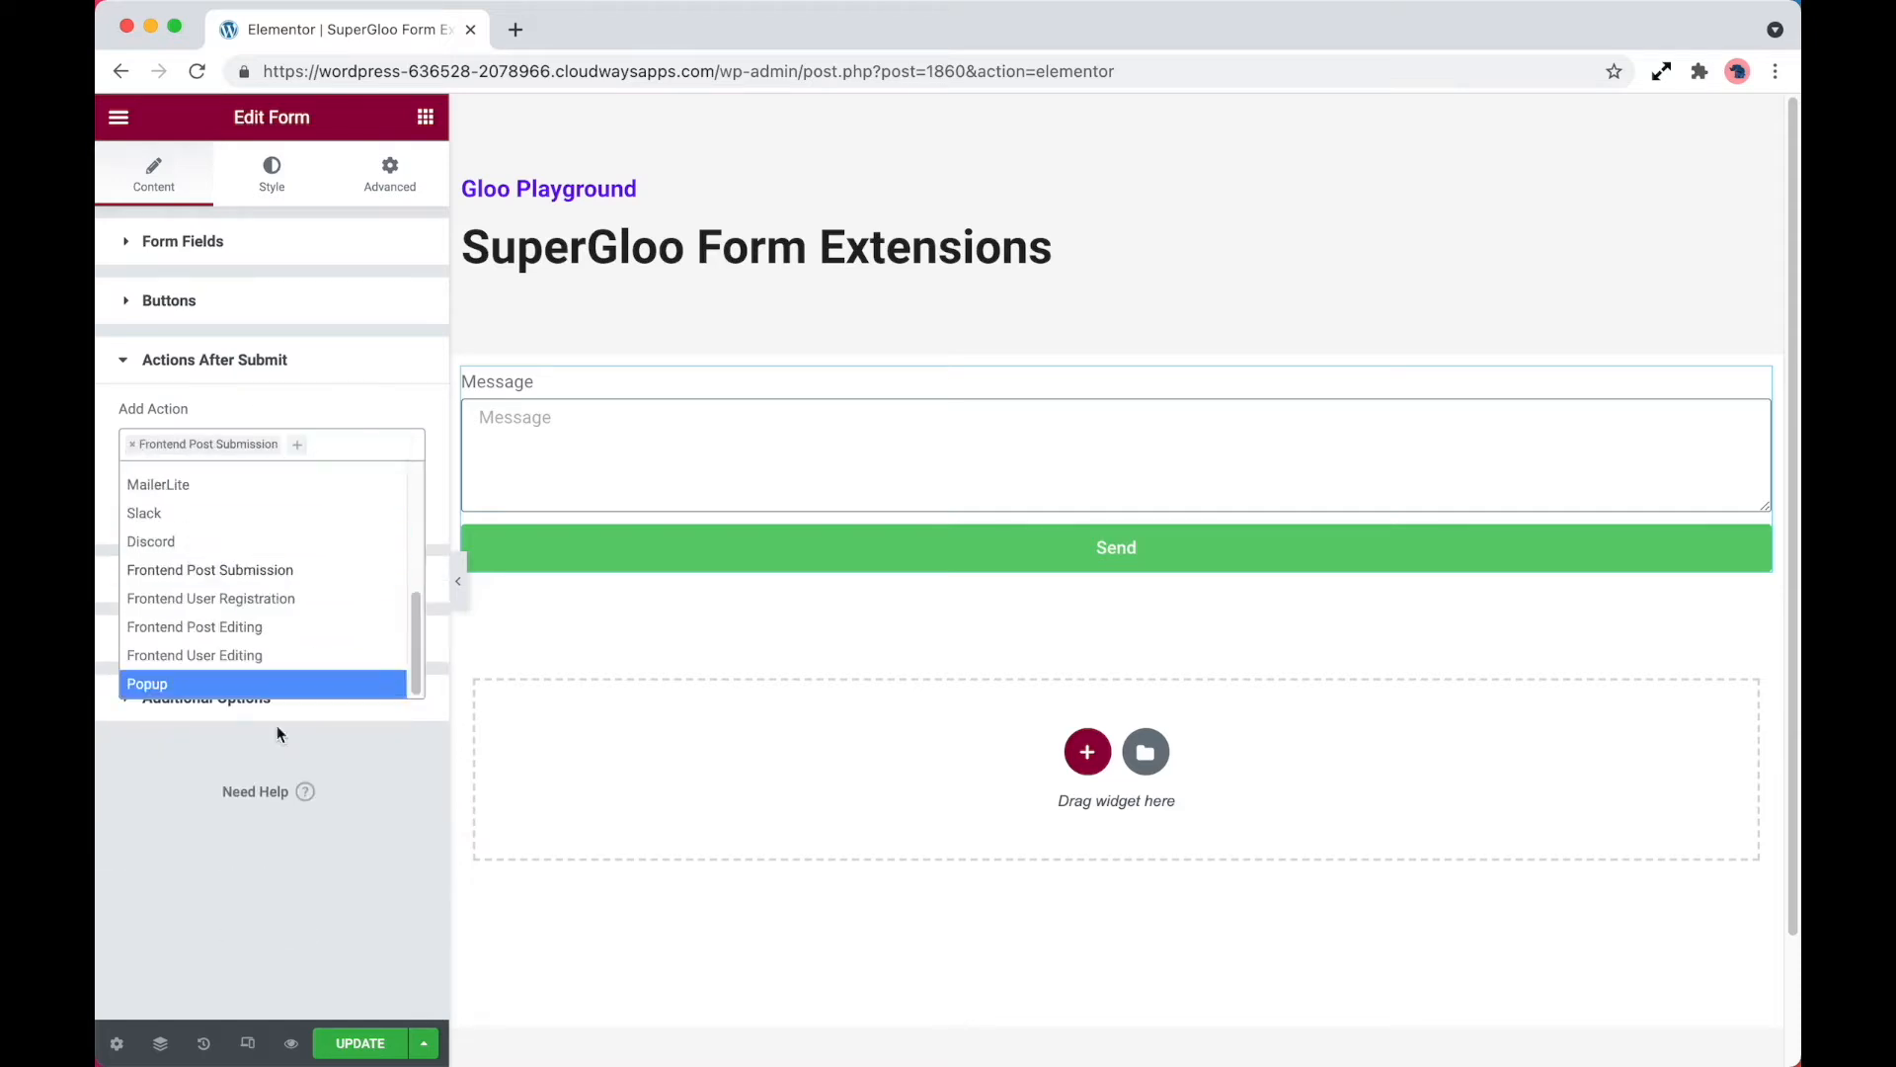
{"action": "left_click", "coordinate": [362, 856]}
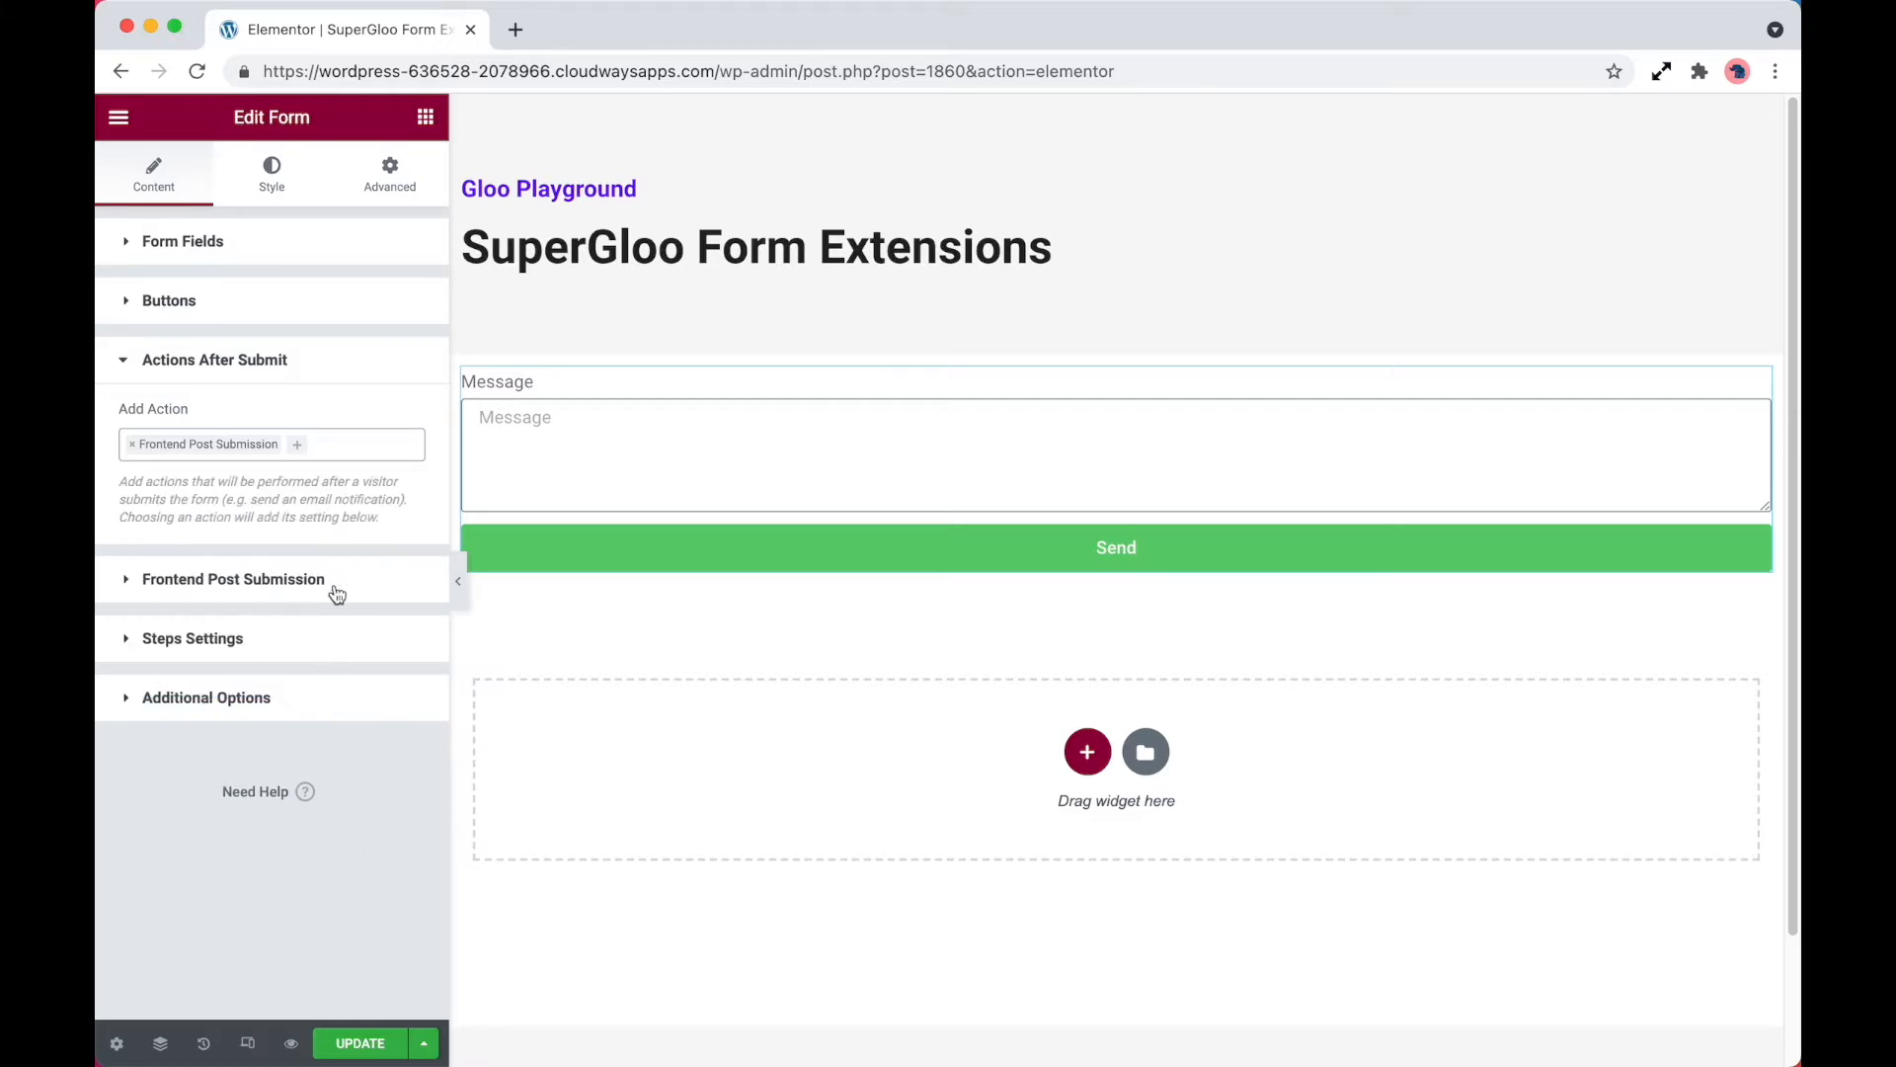
Set the Frontend Post Submission post type to Posts, leaving the post status option at Draft
{"action": "left_click", "coordinate": [281, 589]}
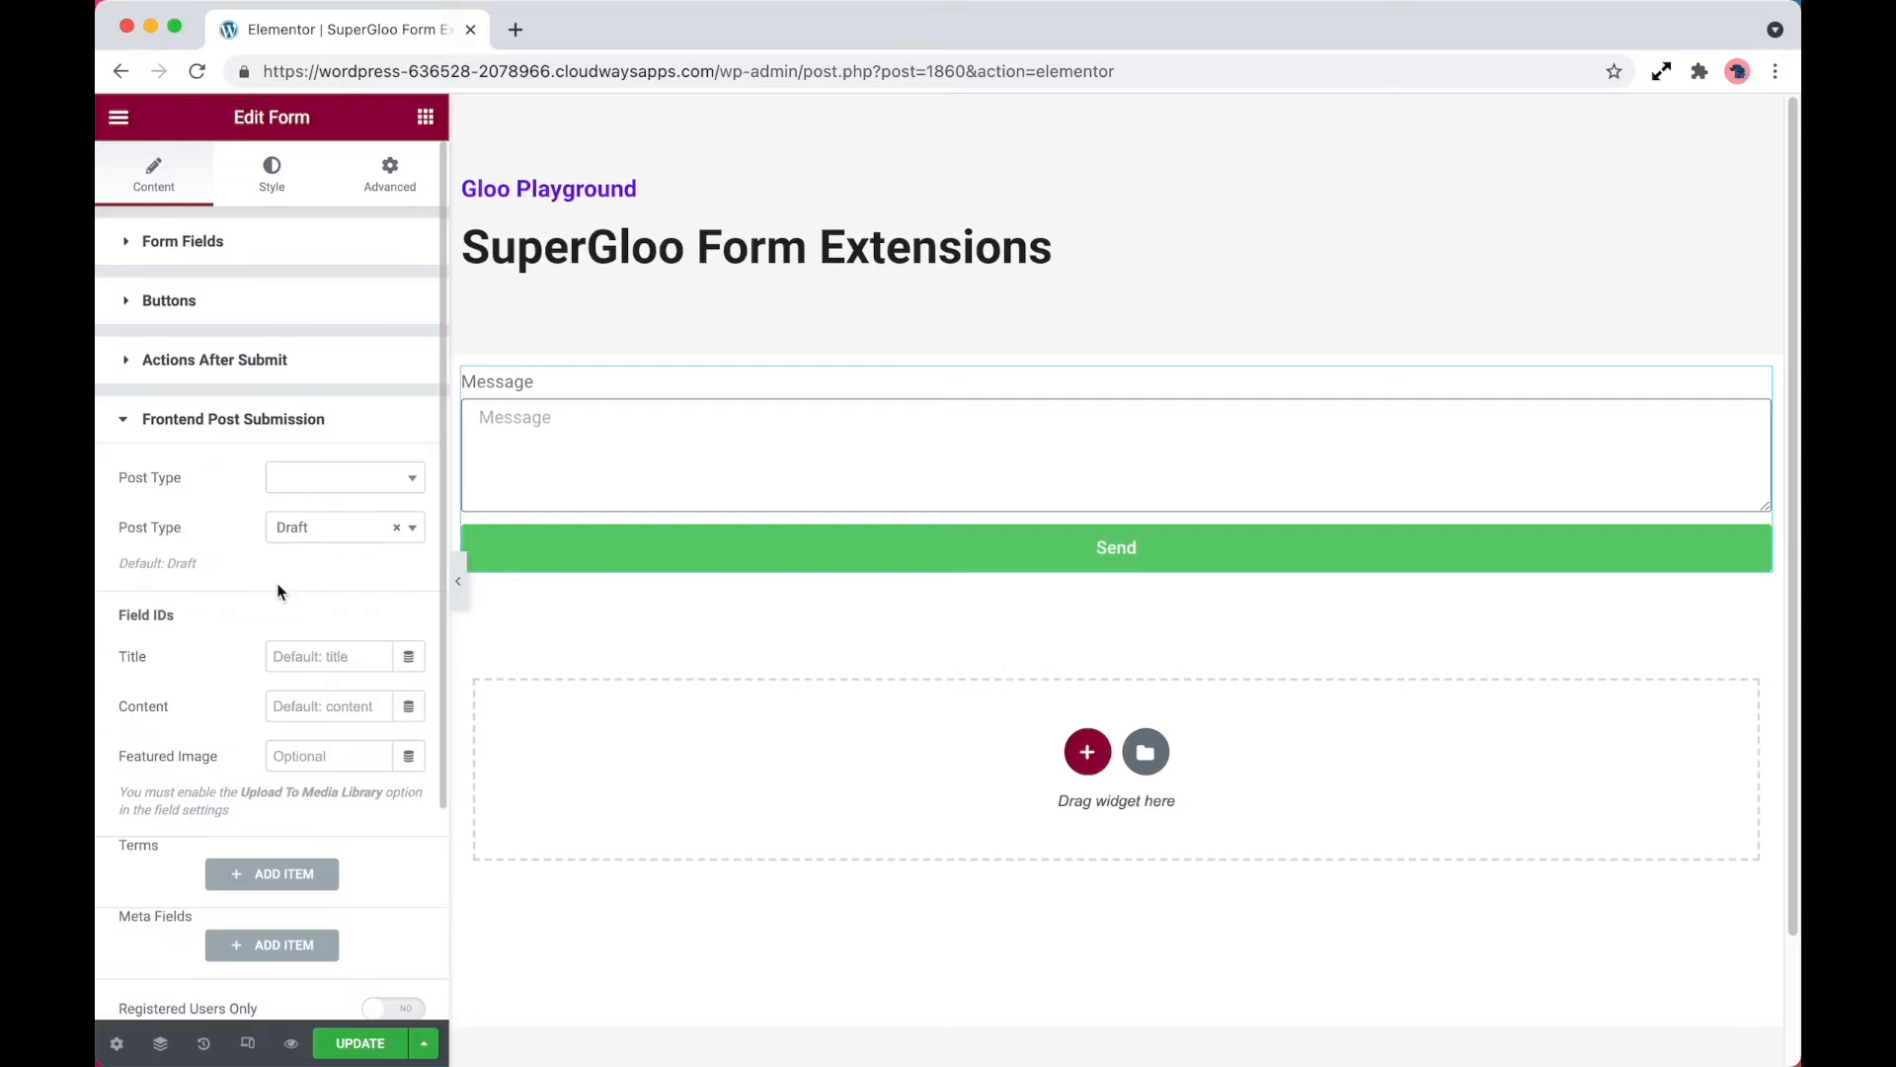
{"action": "left_click", "coordinate": [368, 484]}
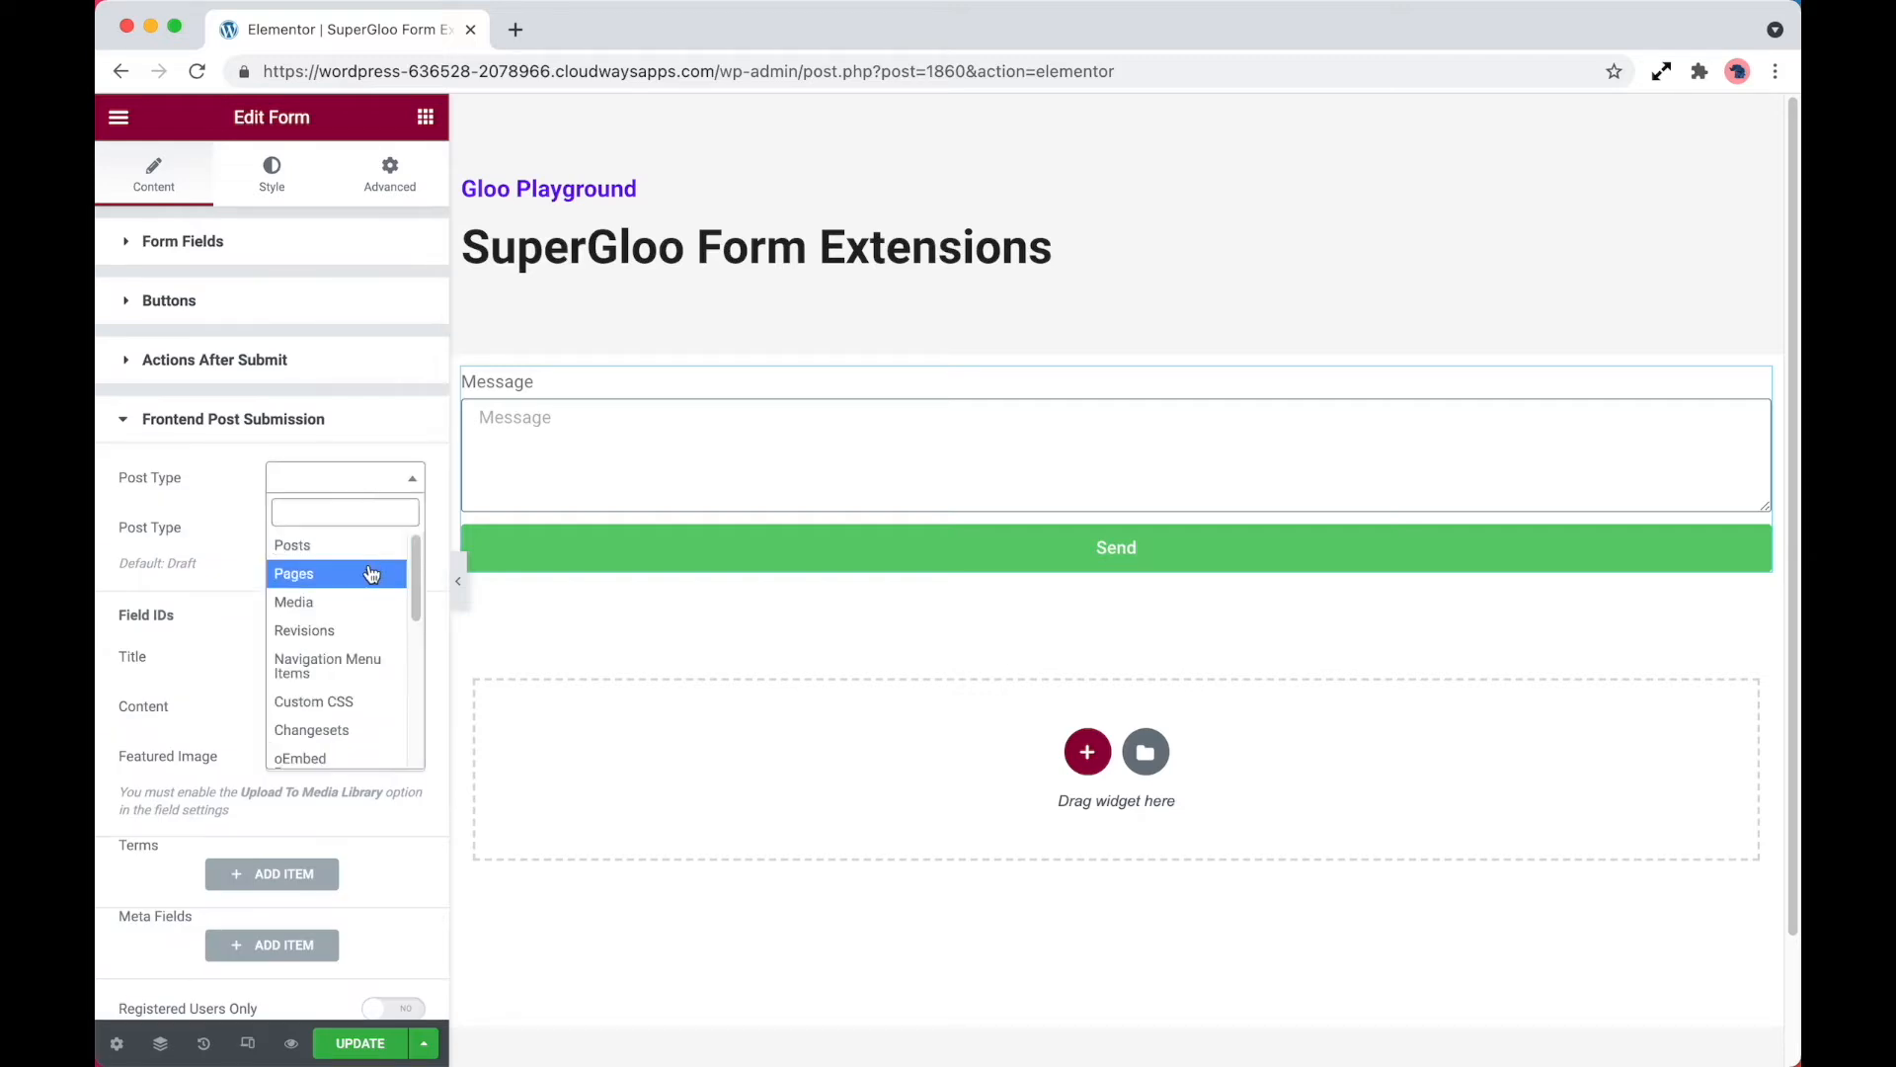
{"action": "scroll", "coordinate": [371, 618], "scroll_direction": "down", "scroll_amount": 3}
{"action": "scroll", "coordinate": [371, 618], "scroll_direction": "down", "scroll_amount": 3}
{"action": "scroll", "coordinate": [373, 618], "scroll_direction": "up", "scroll_amount": 5}
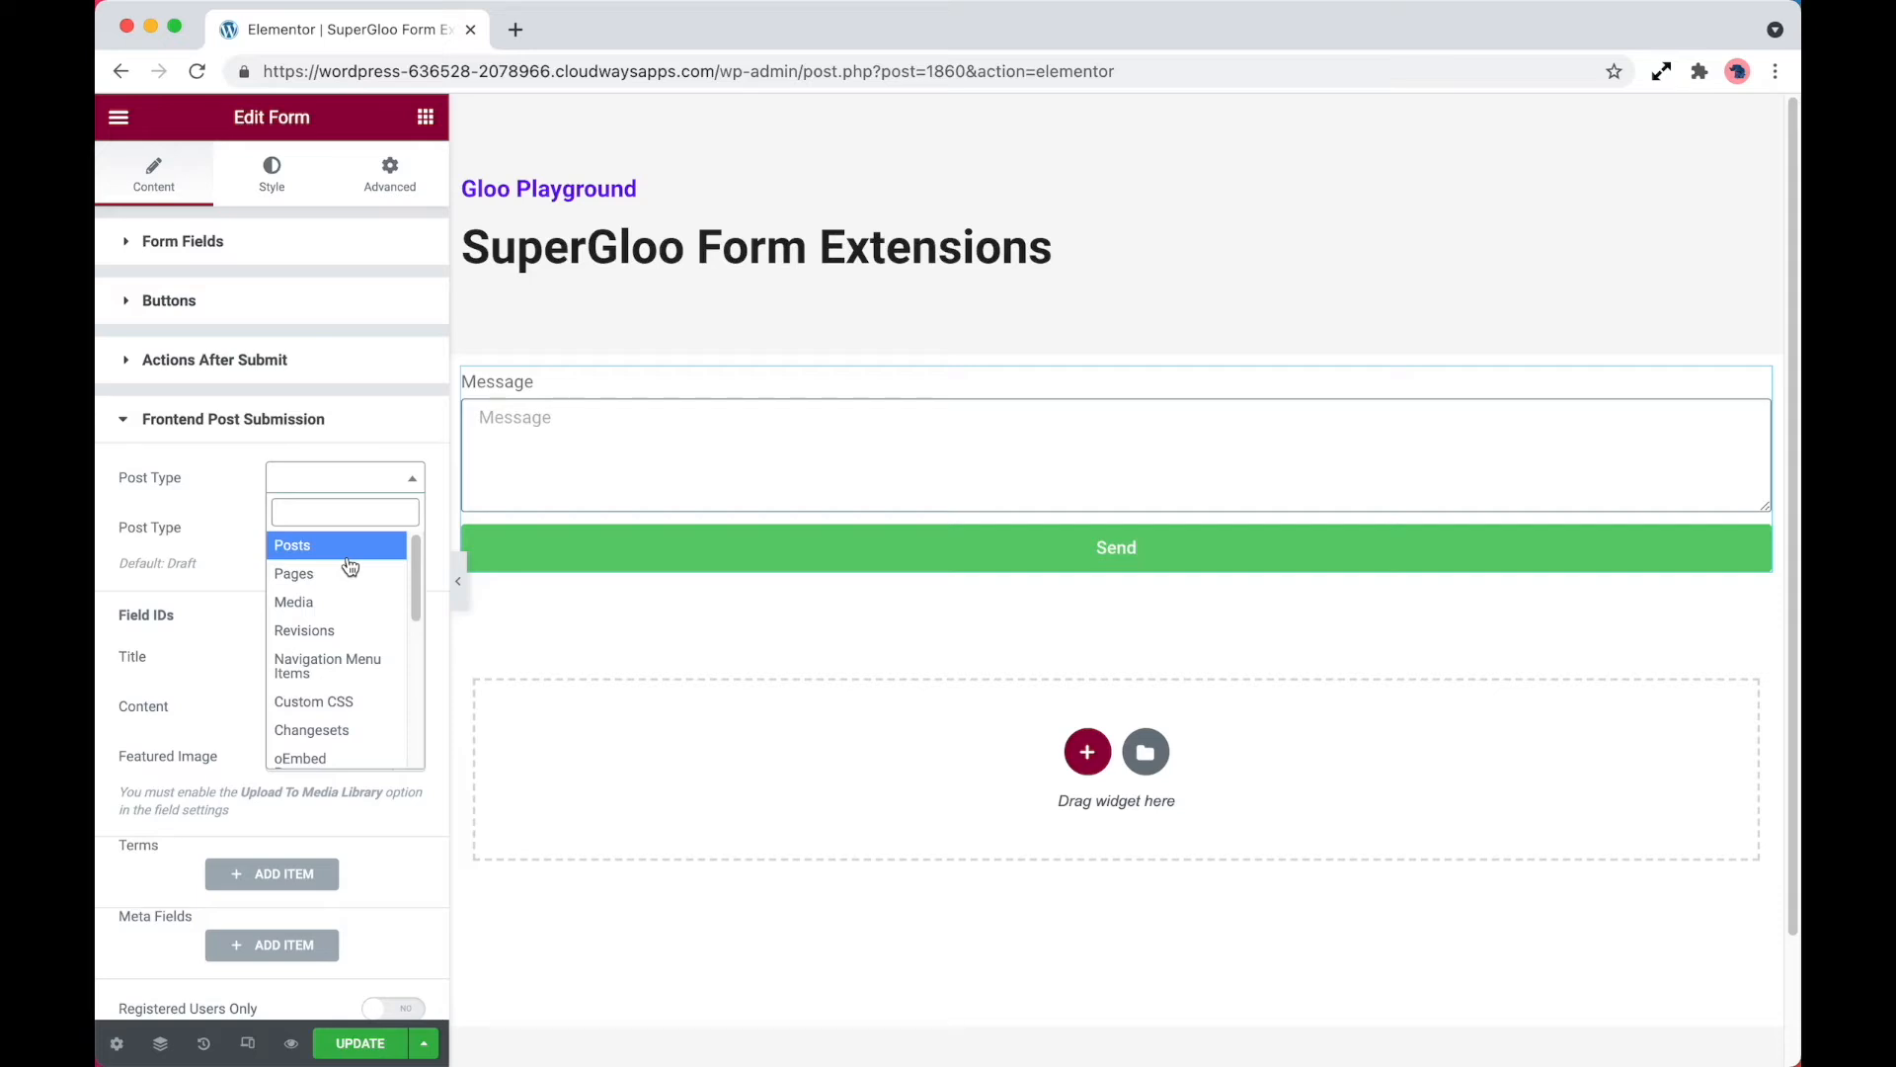
{"action": "left_click", "coordinate": [347, 555]}
{"action": "left_click", "coordinate": [358, 533]}
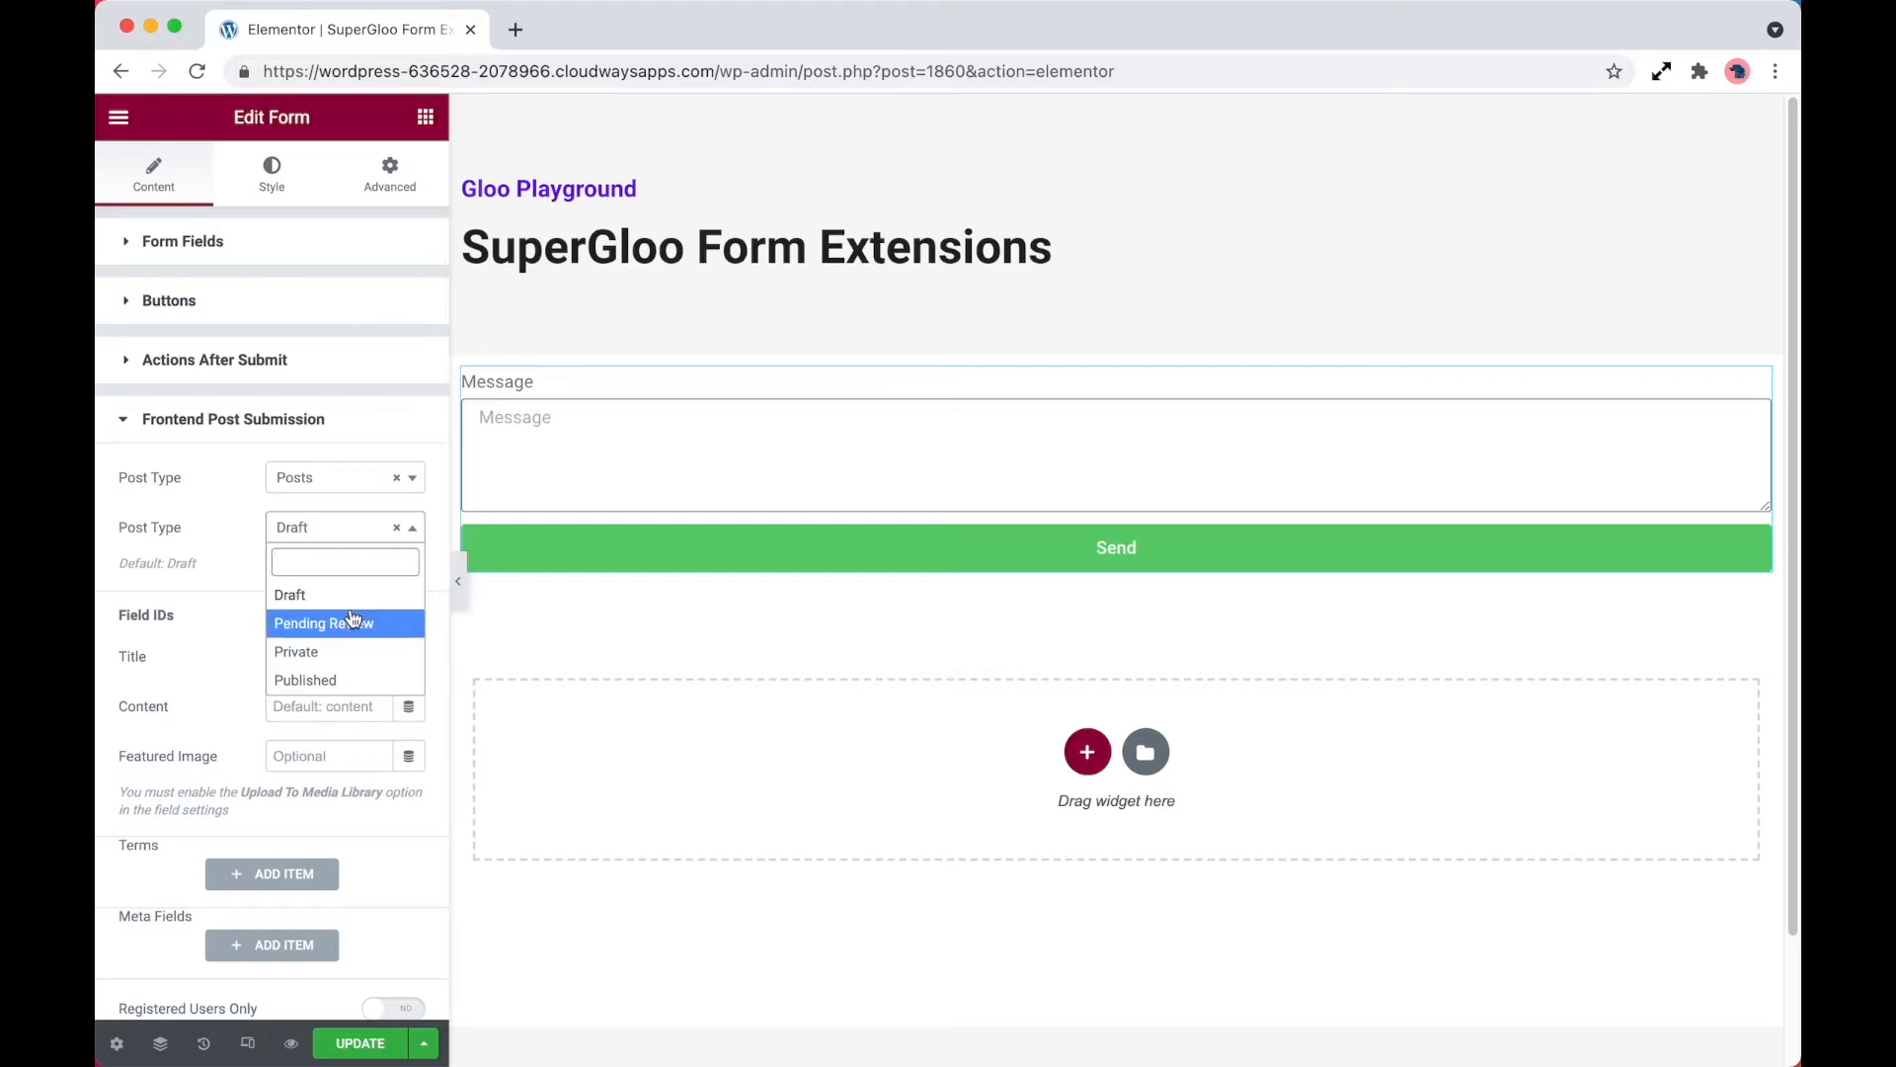
{"action": "left_click", "coordinate": [216, 600]}
Examine the Message field's ID and the Frontend Post Submission options for field IDs, terms, meta fields and registered users
{"action": "scroll", "coordinate": [275, 642], "scroll_direction": "down", "scroll_amount": 2}
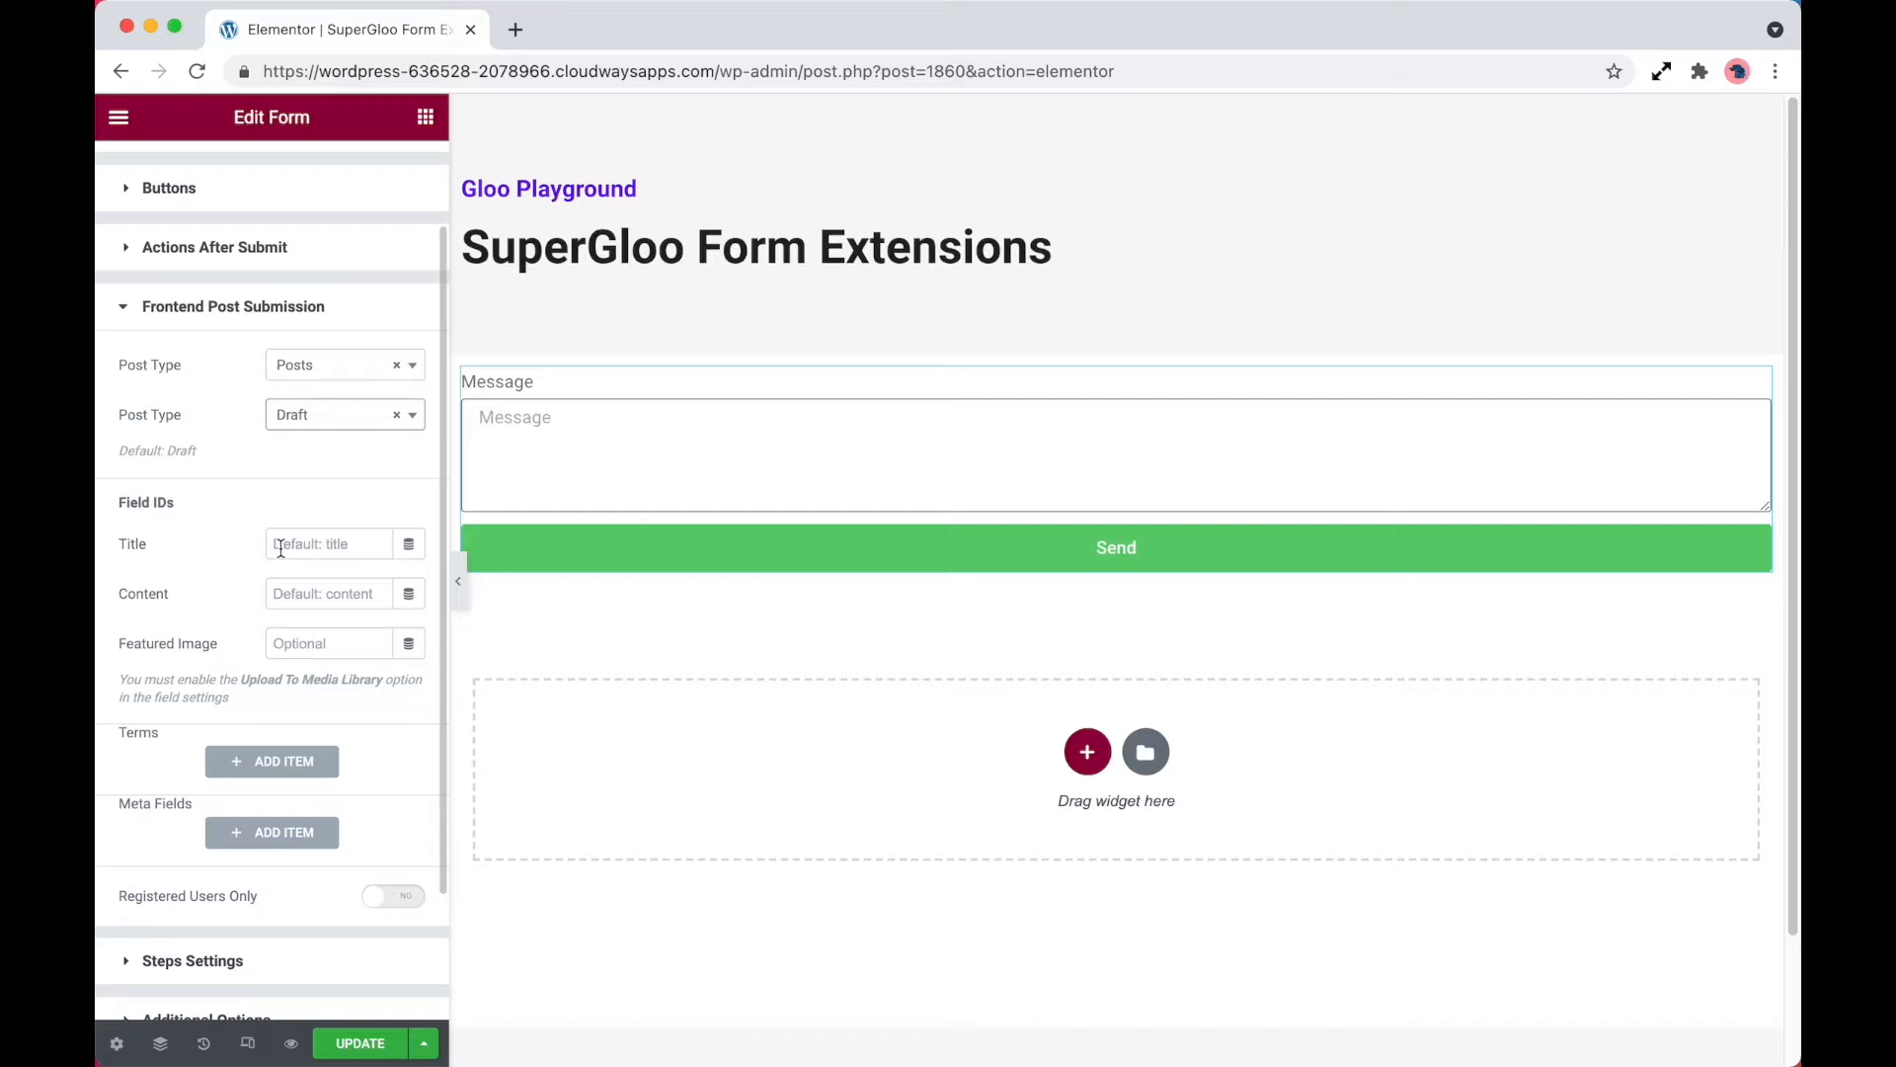
{"action": "scroll", "coordinate": [280, 547], "scroll_direction": "up", "scroll_amount": 2}
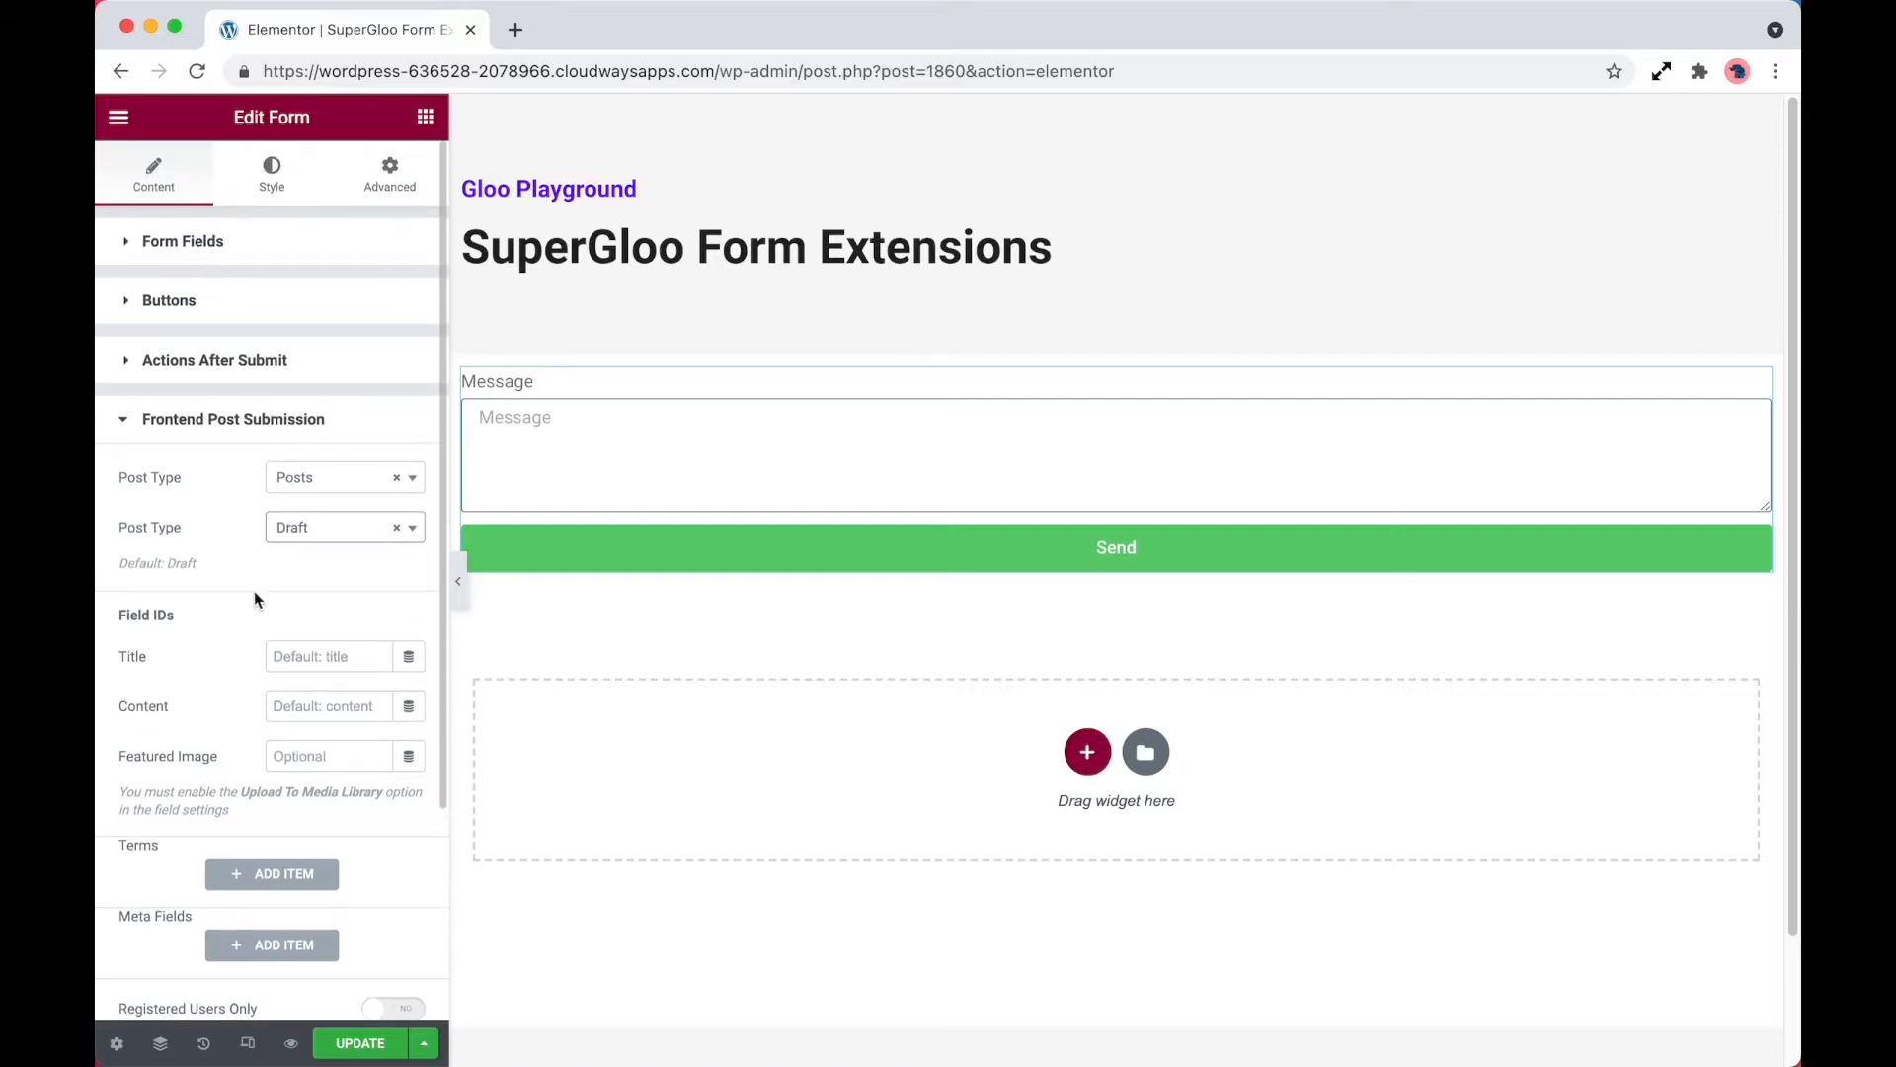
{"action": "left_click", "coordinate": [241, 259]}
{"action": "left_click", "coordinate": [267, 378]}
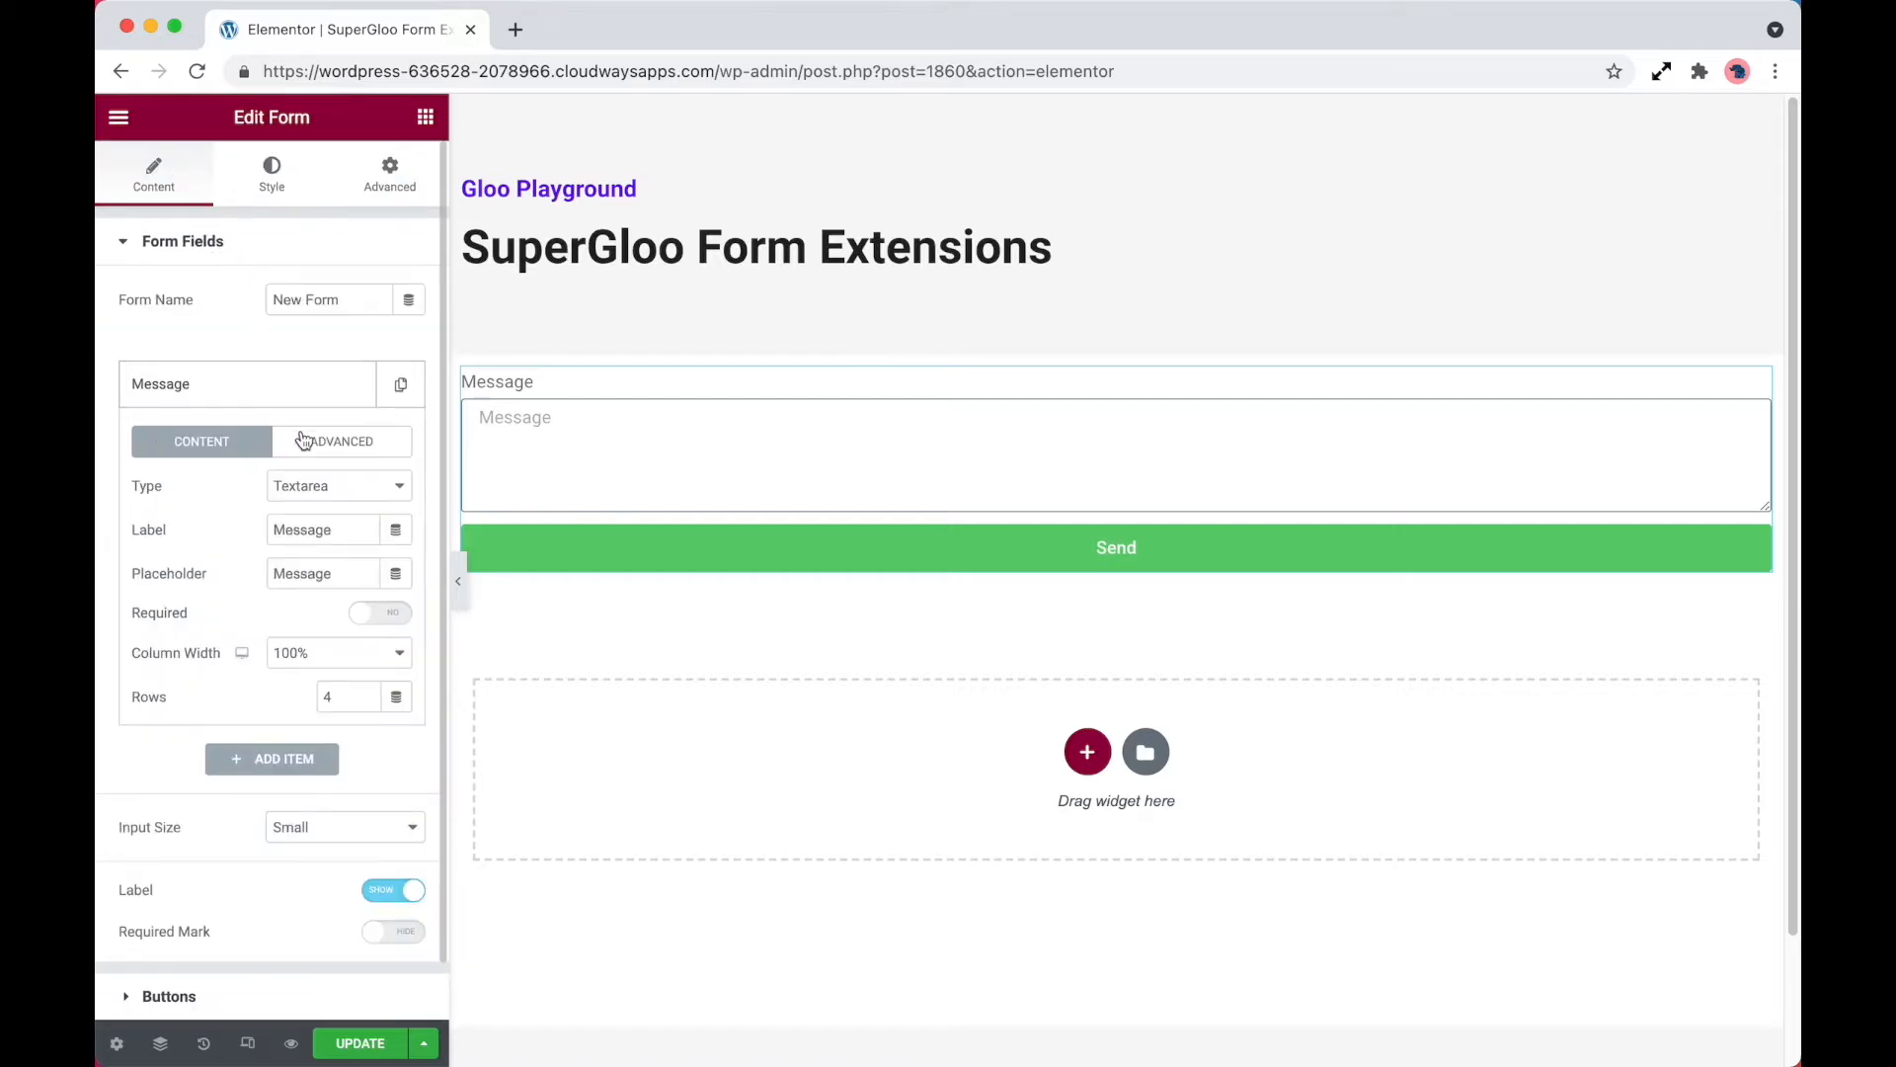
{"action": "left_click", "coordinate": [307, 445]}
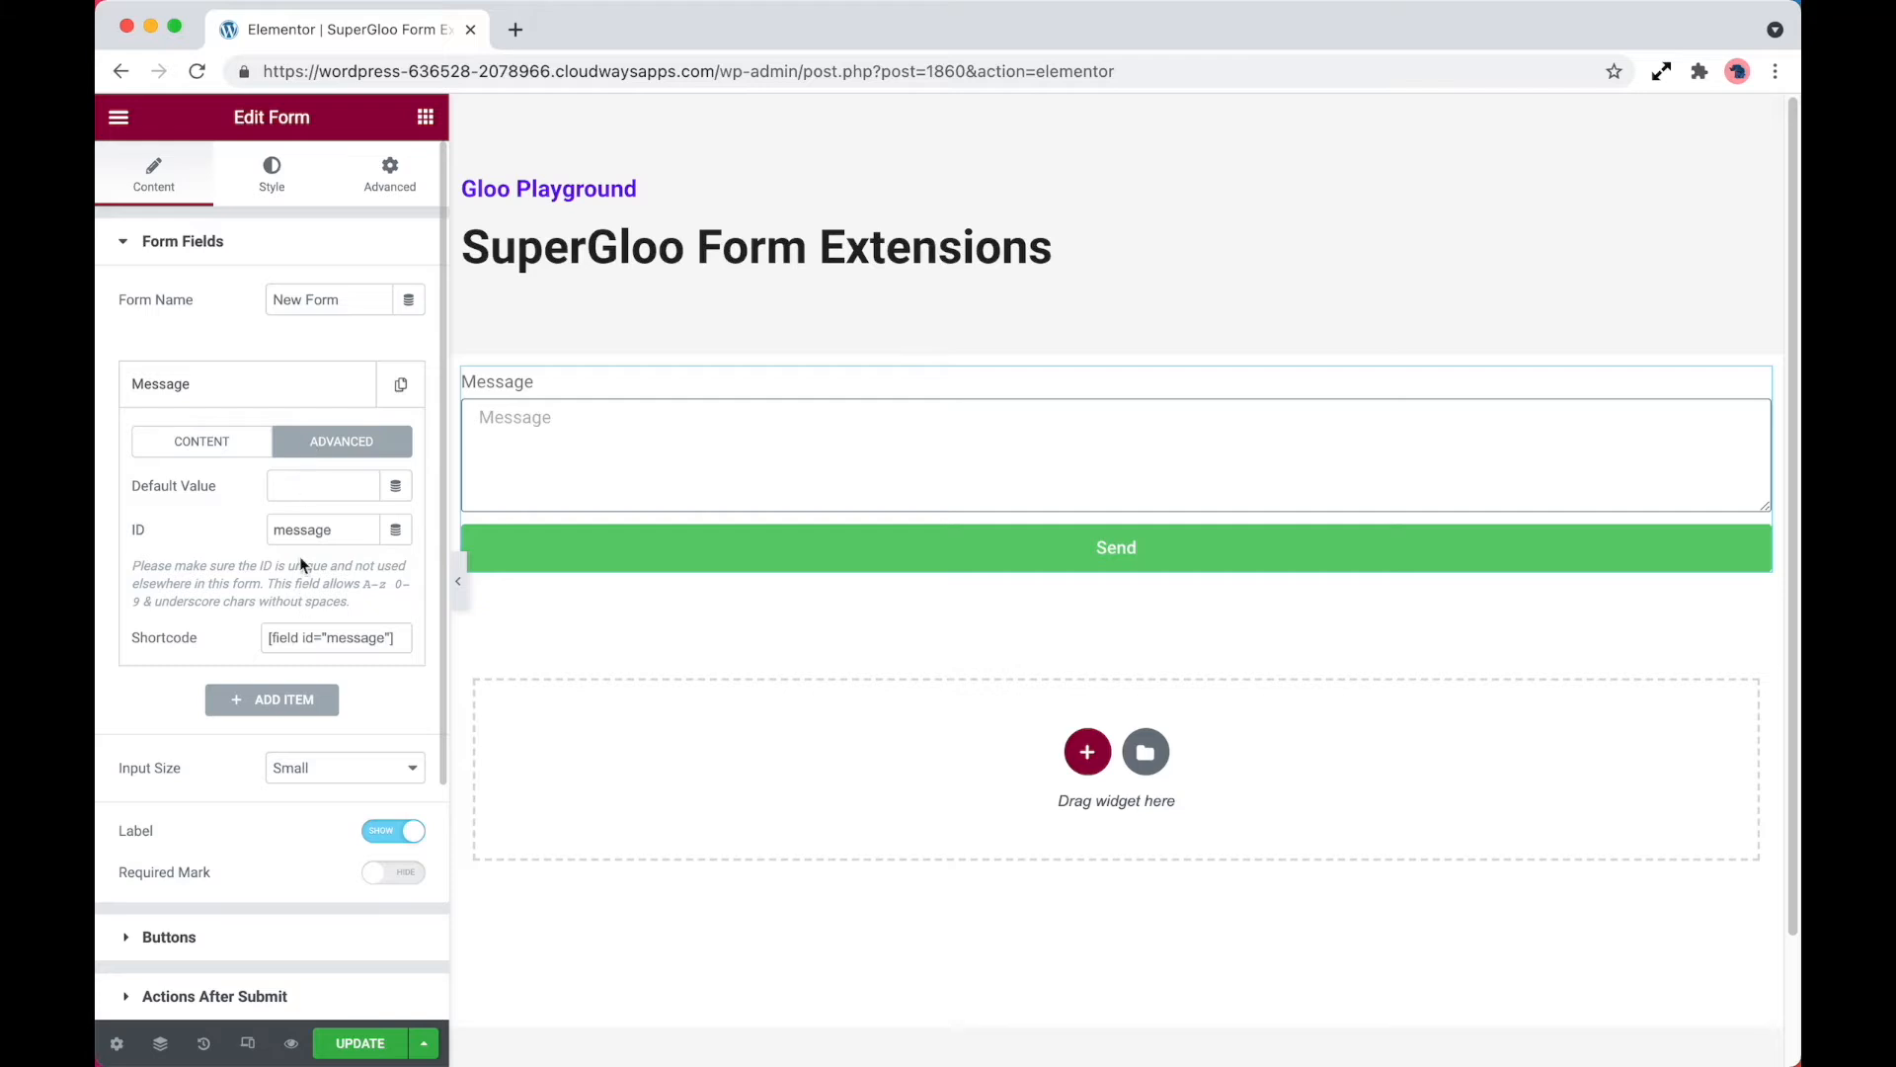
{"action": "left_click_drag", "start_coordinate": [341, 531], "coordinate": [255, 535]}
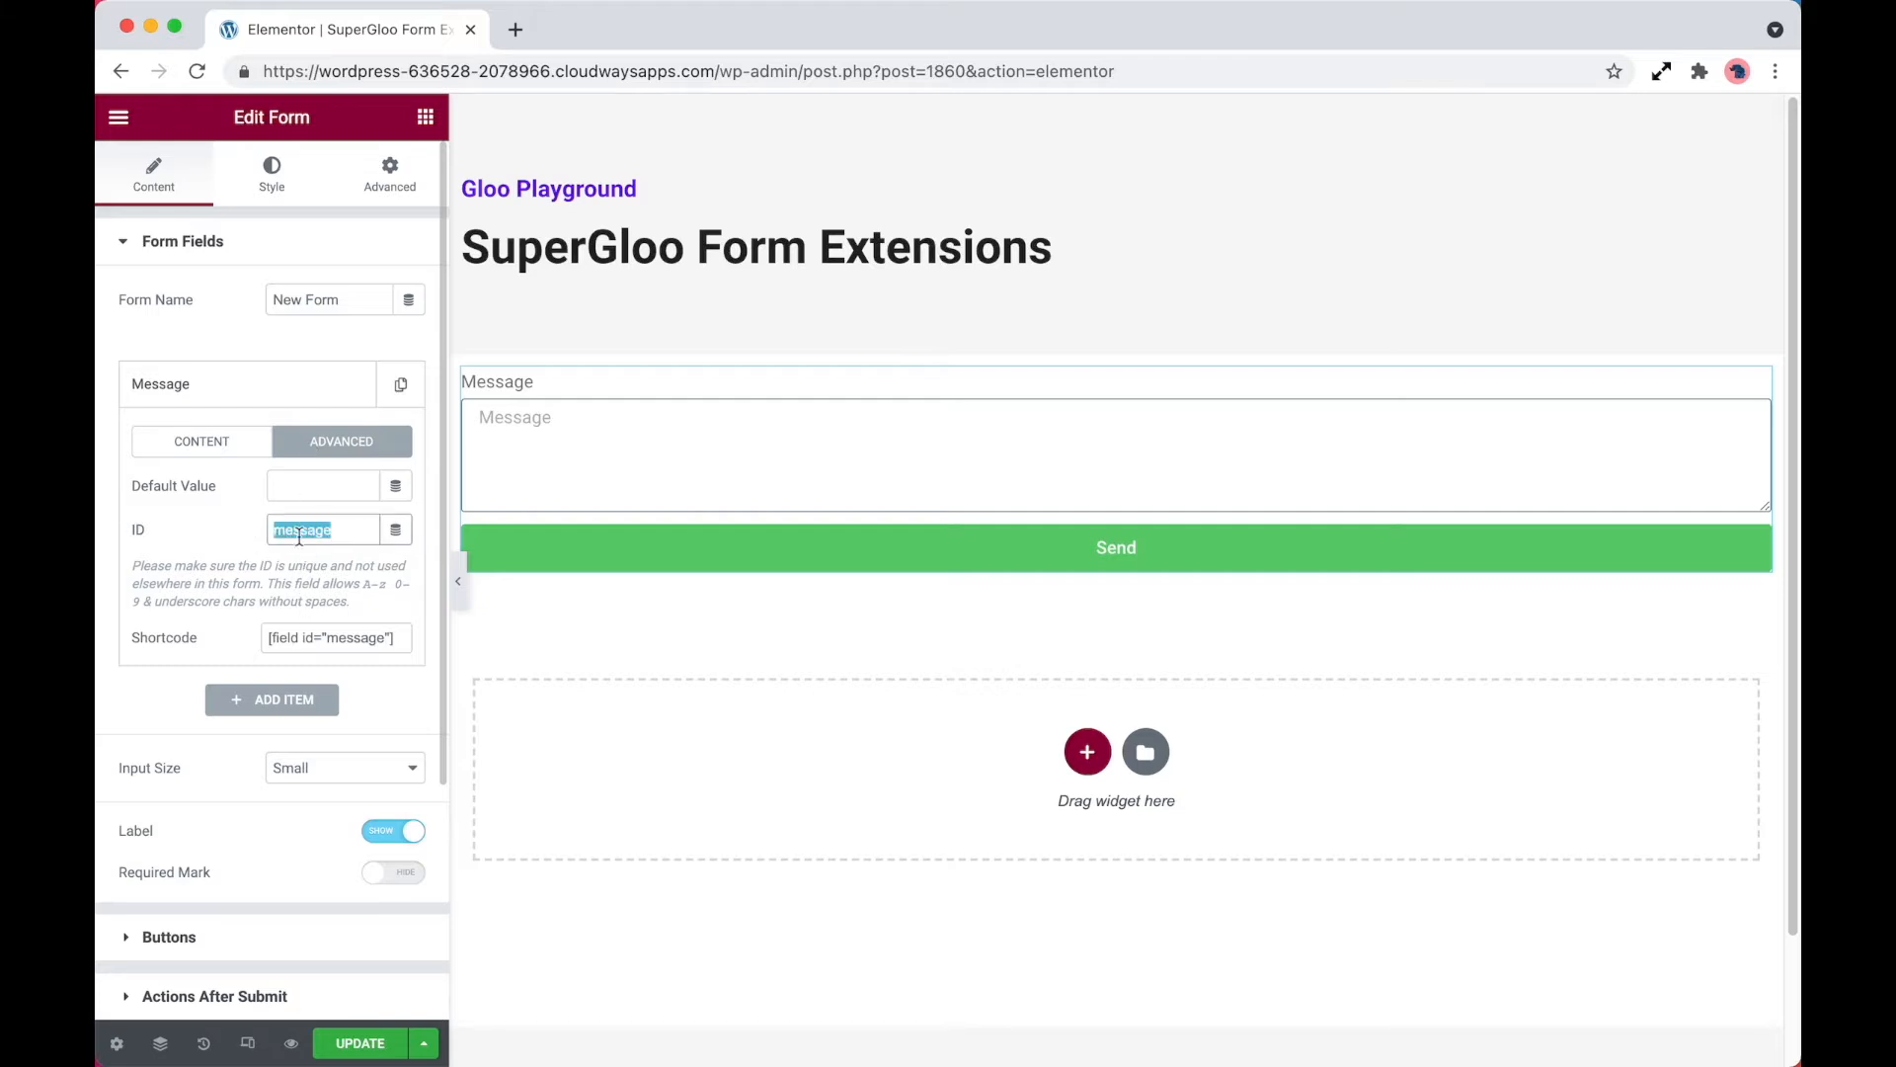
{"action": "scroll", "coordinate": [272, 642], "scroll_direction": "down", "scroll_amount": 5}
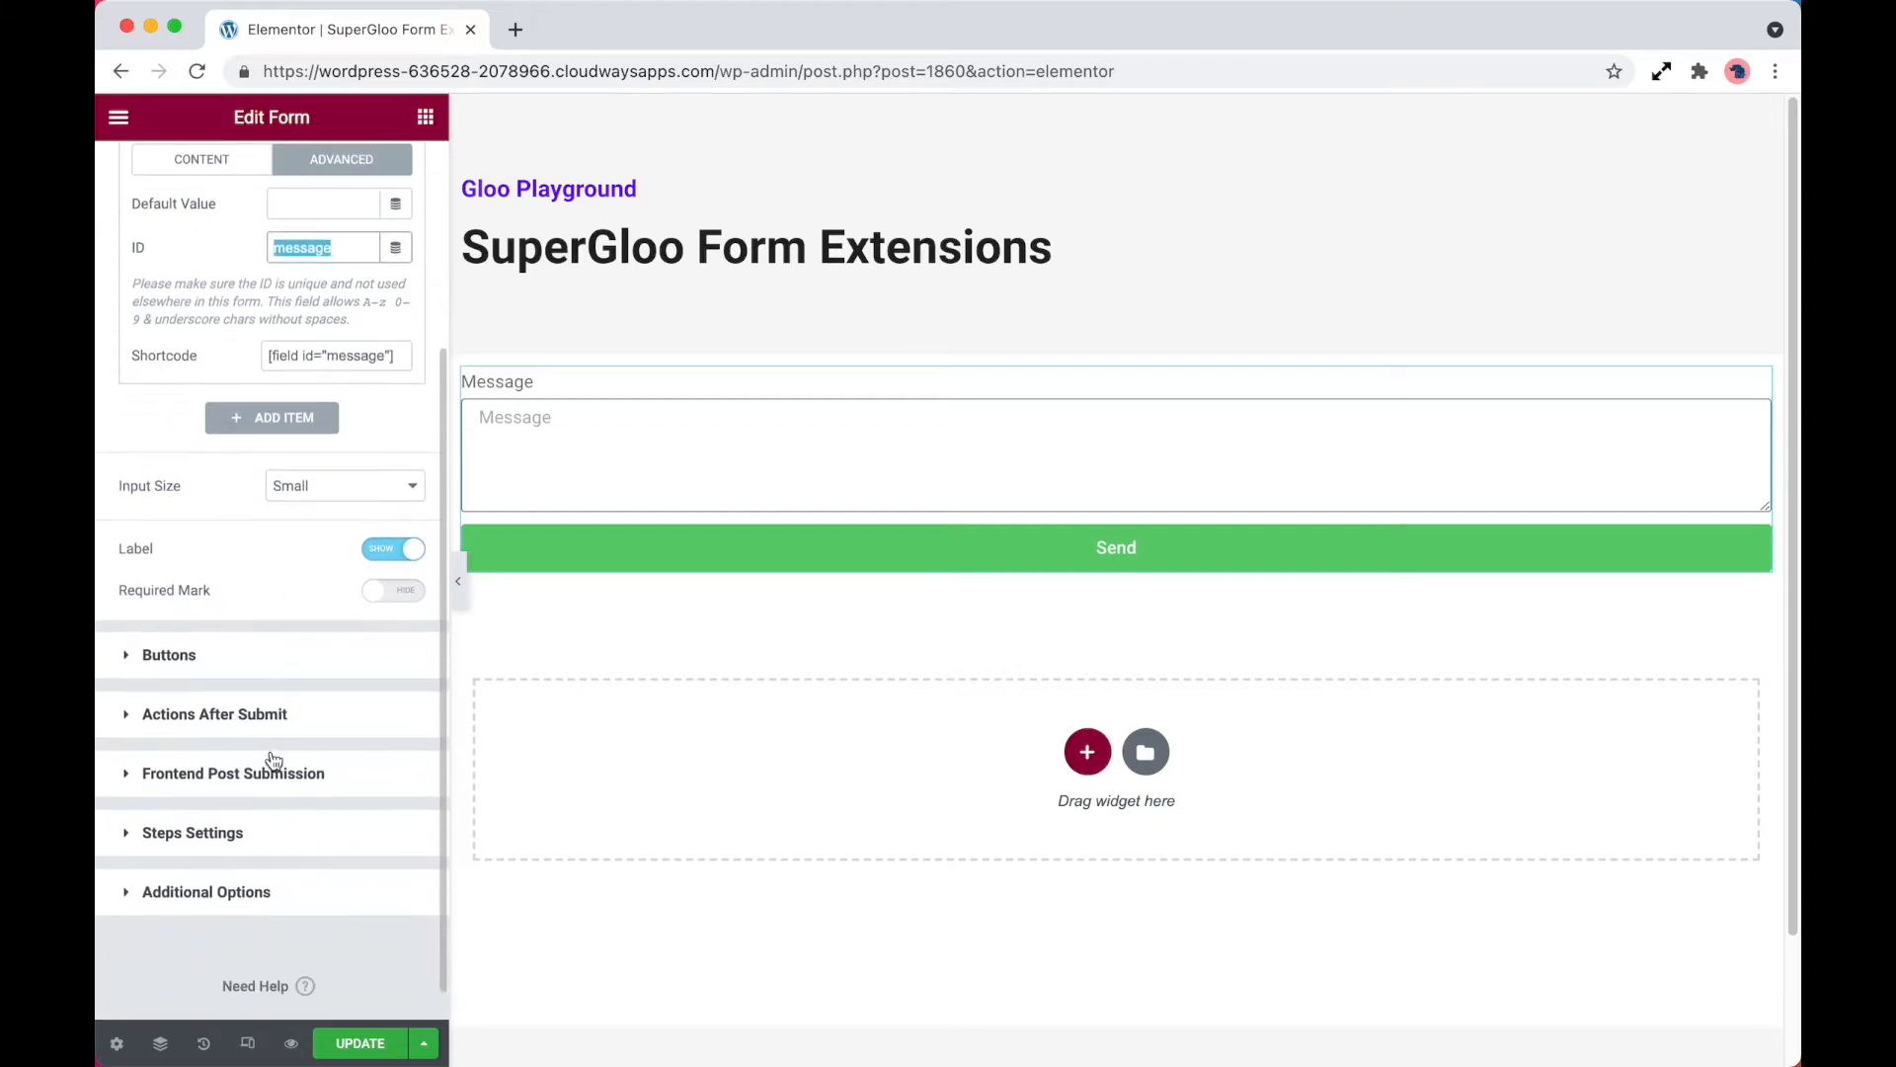
{"action": "left_click", "coordinate": [276, 777]}
{"action": "left_click", "coordinate": [326, 657]}
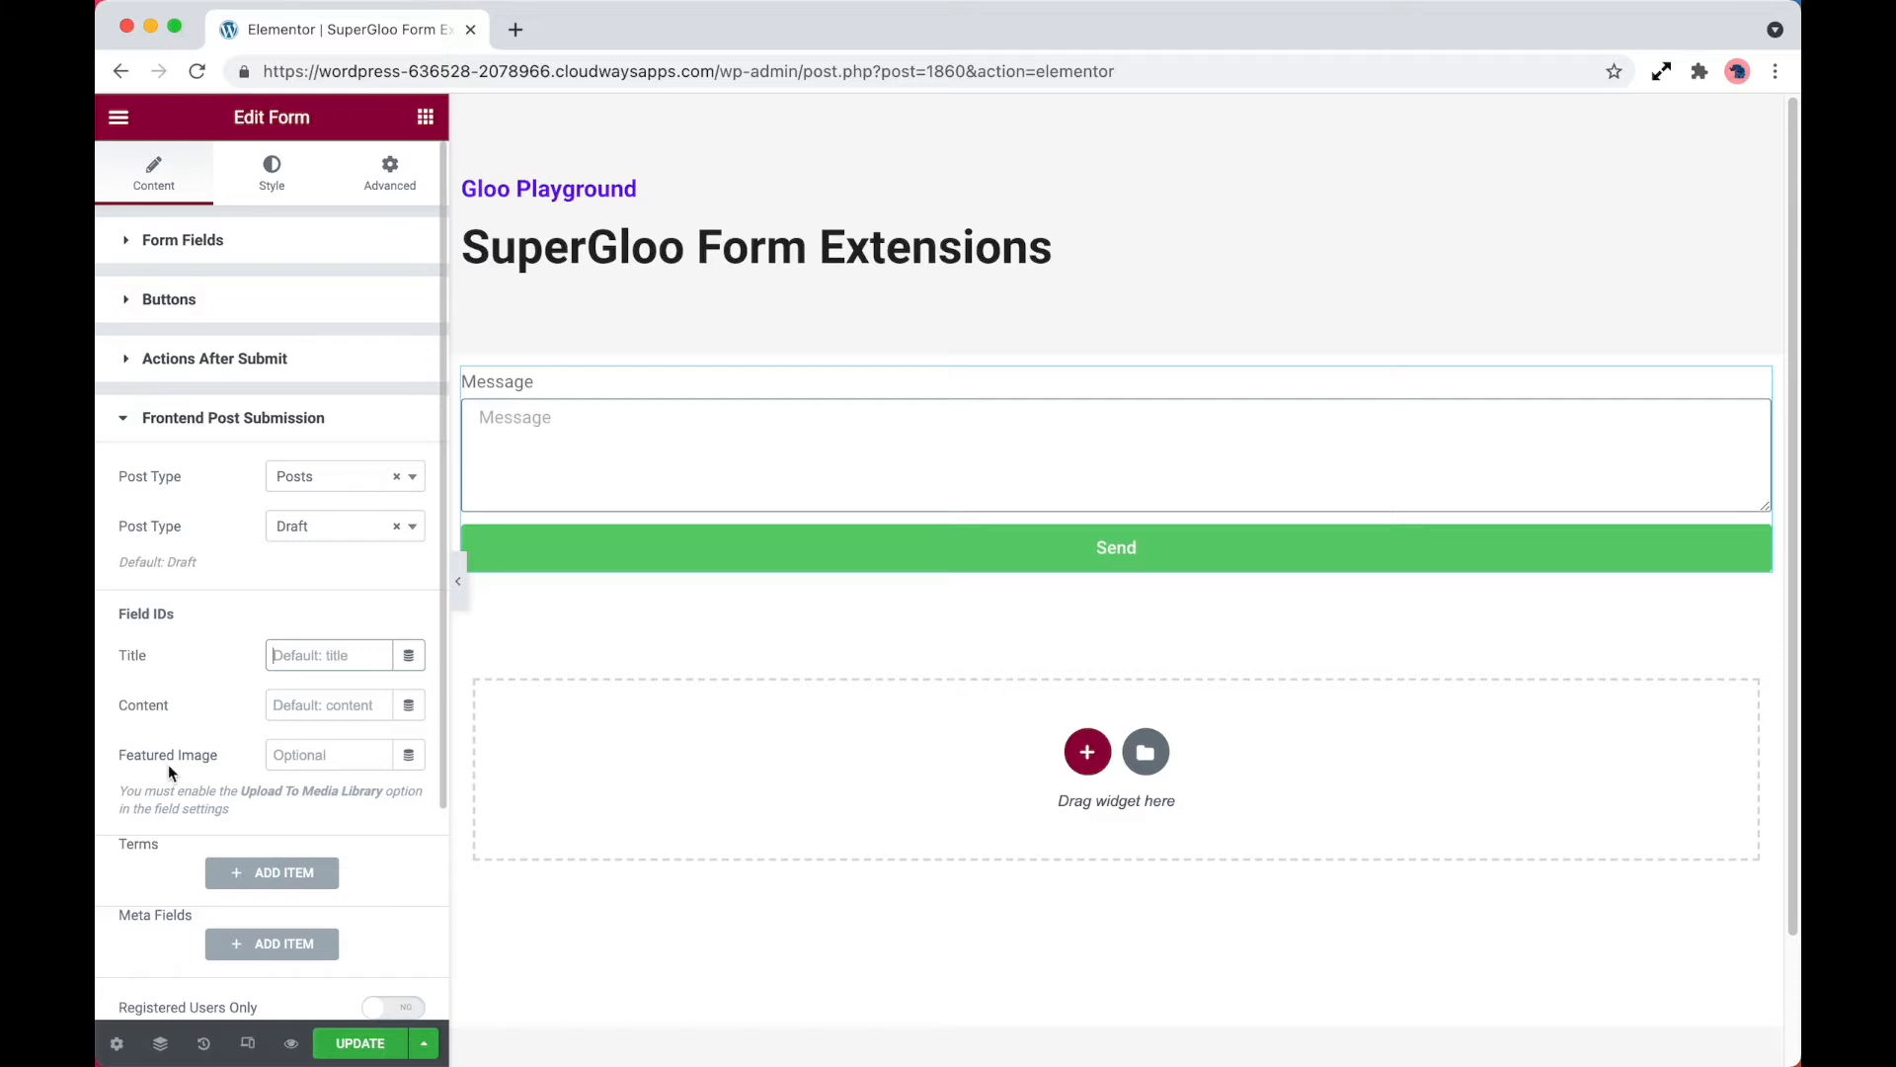
{"action": "scroll", "coordinate": [210, 755], "scroll_direction": "down", "scroll_amount": 2}
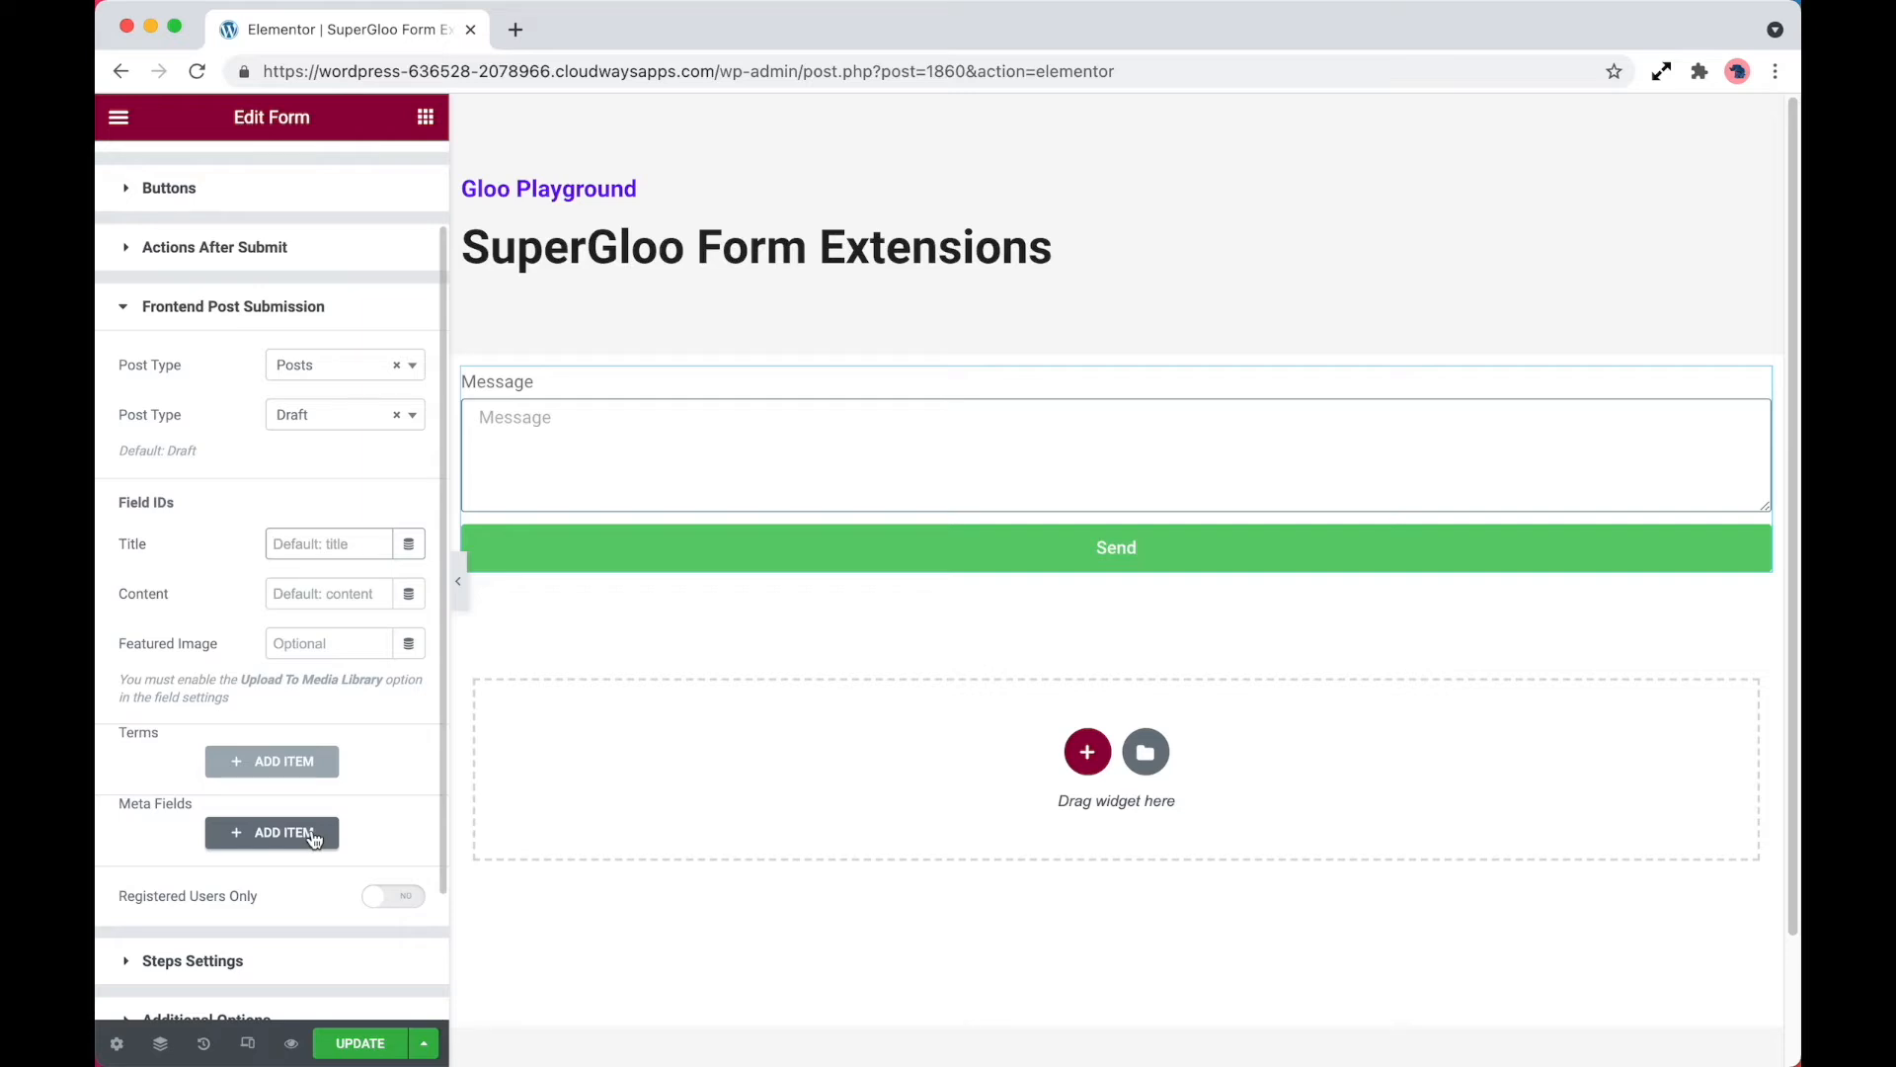
{"action": "scroll", "coordinate": [316, 840], "scroll_direction": "down", "scroll_amount": 1}
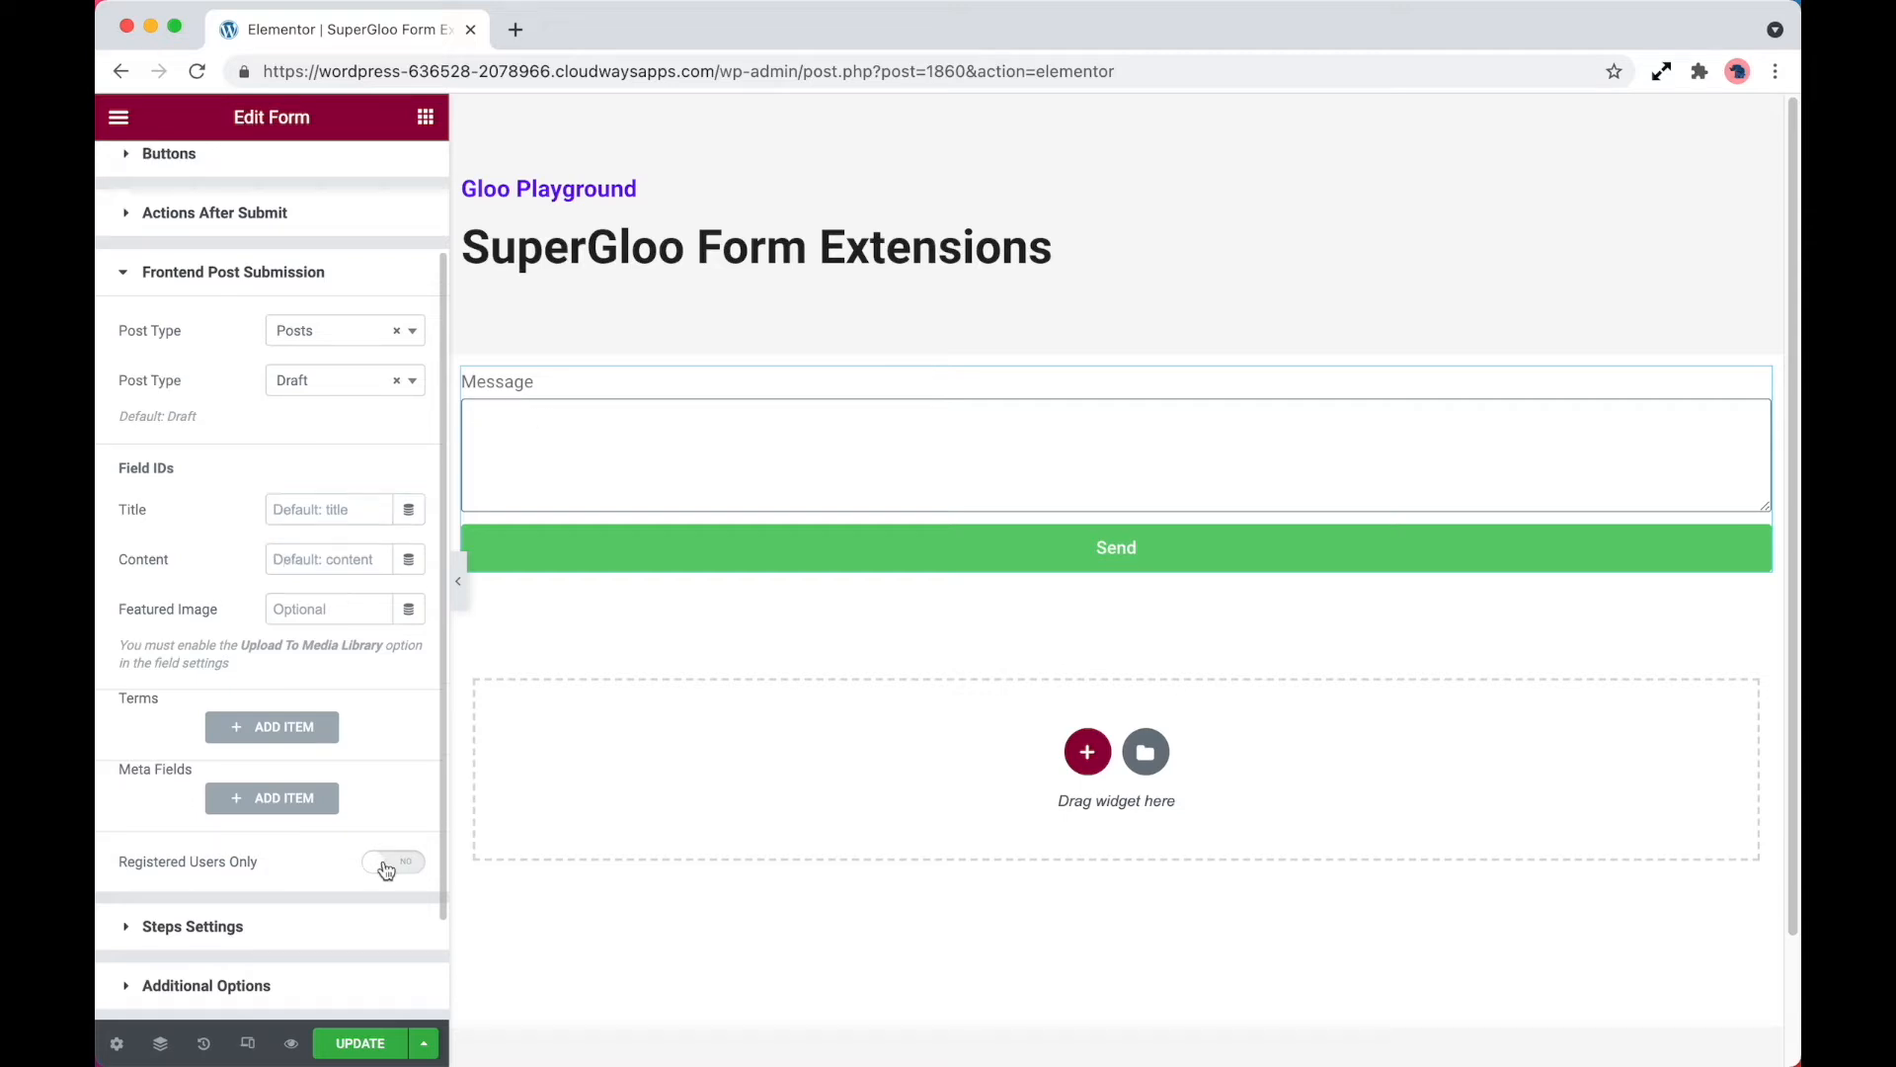
Relabel the Message field as Post Content and set its ID to post_content
{"action": "scroll", "coordinate": [326, 607], "scroll_direction": "up", "scroll_amount": 3}
{"action": "left_click", "coordinate": [267, 247]}
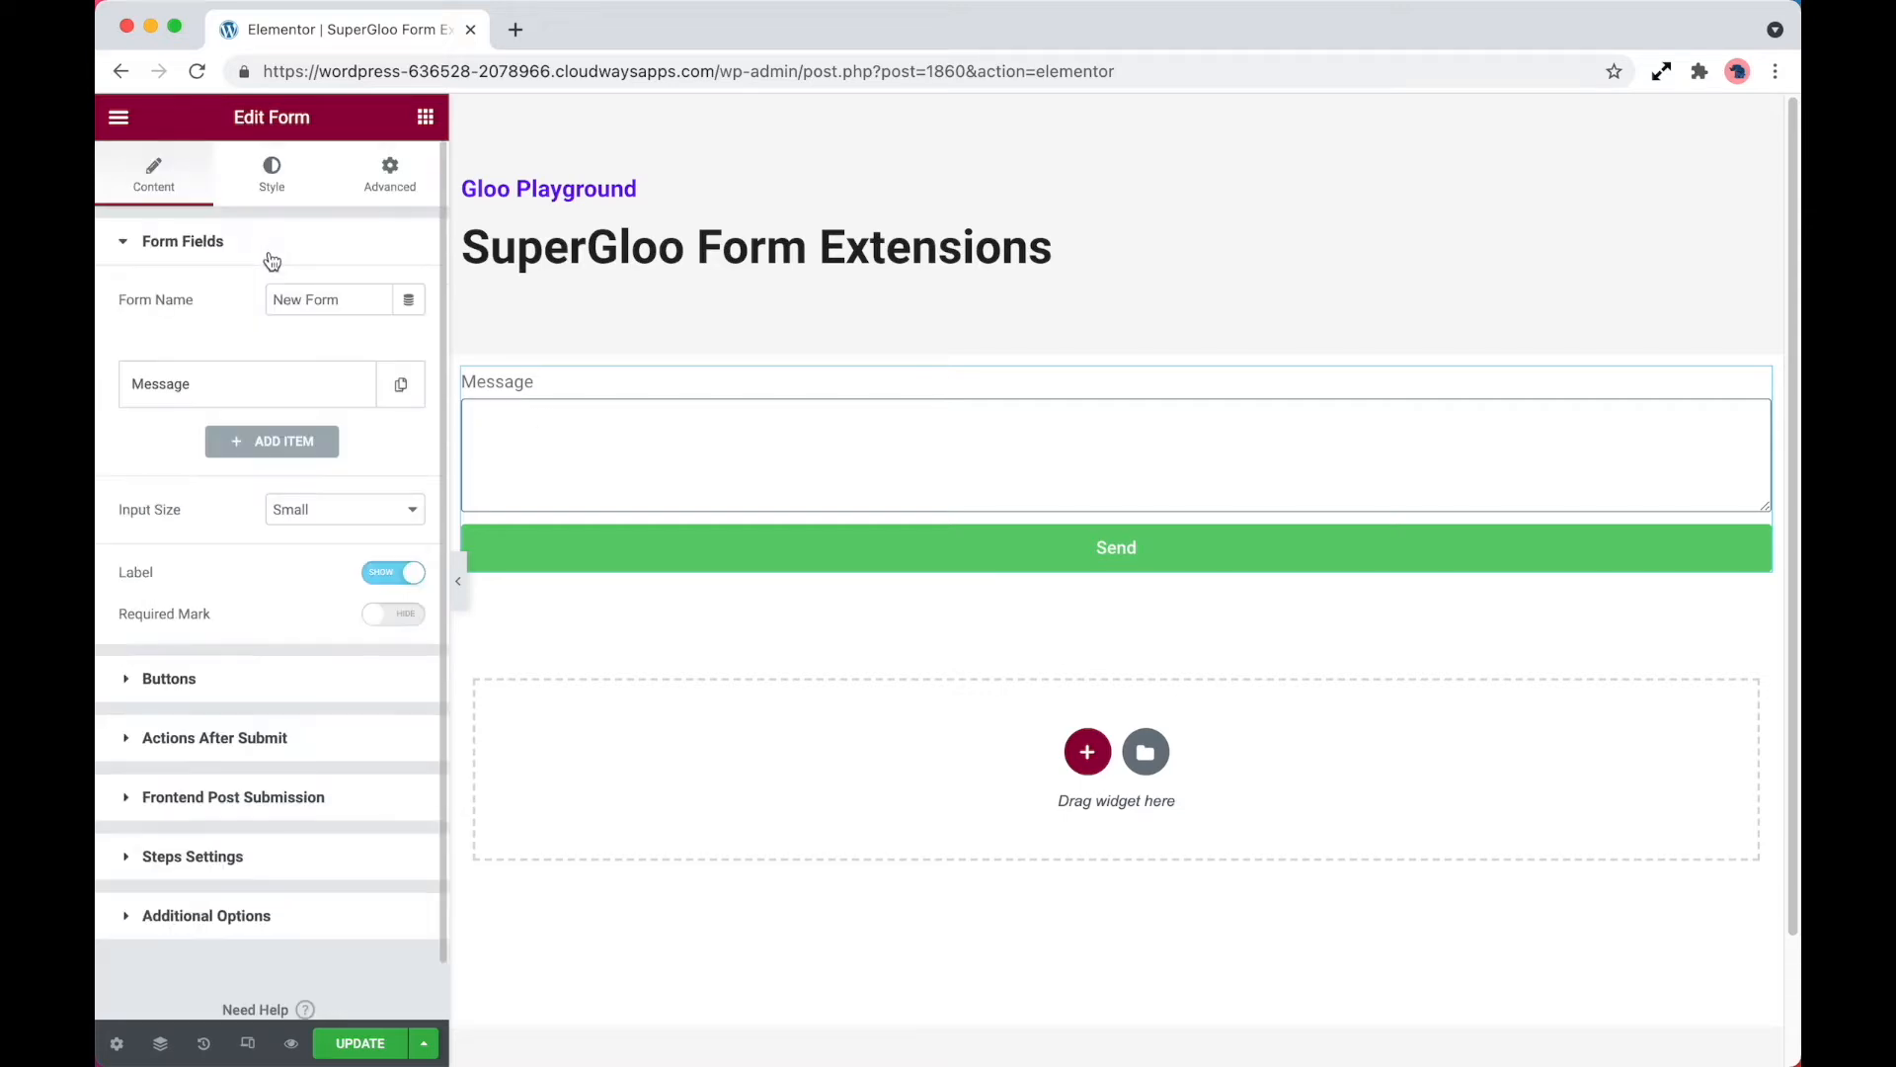
{"action": "left_click", "coordinate": [280, 384]}
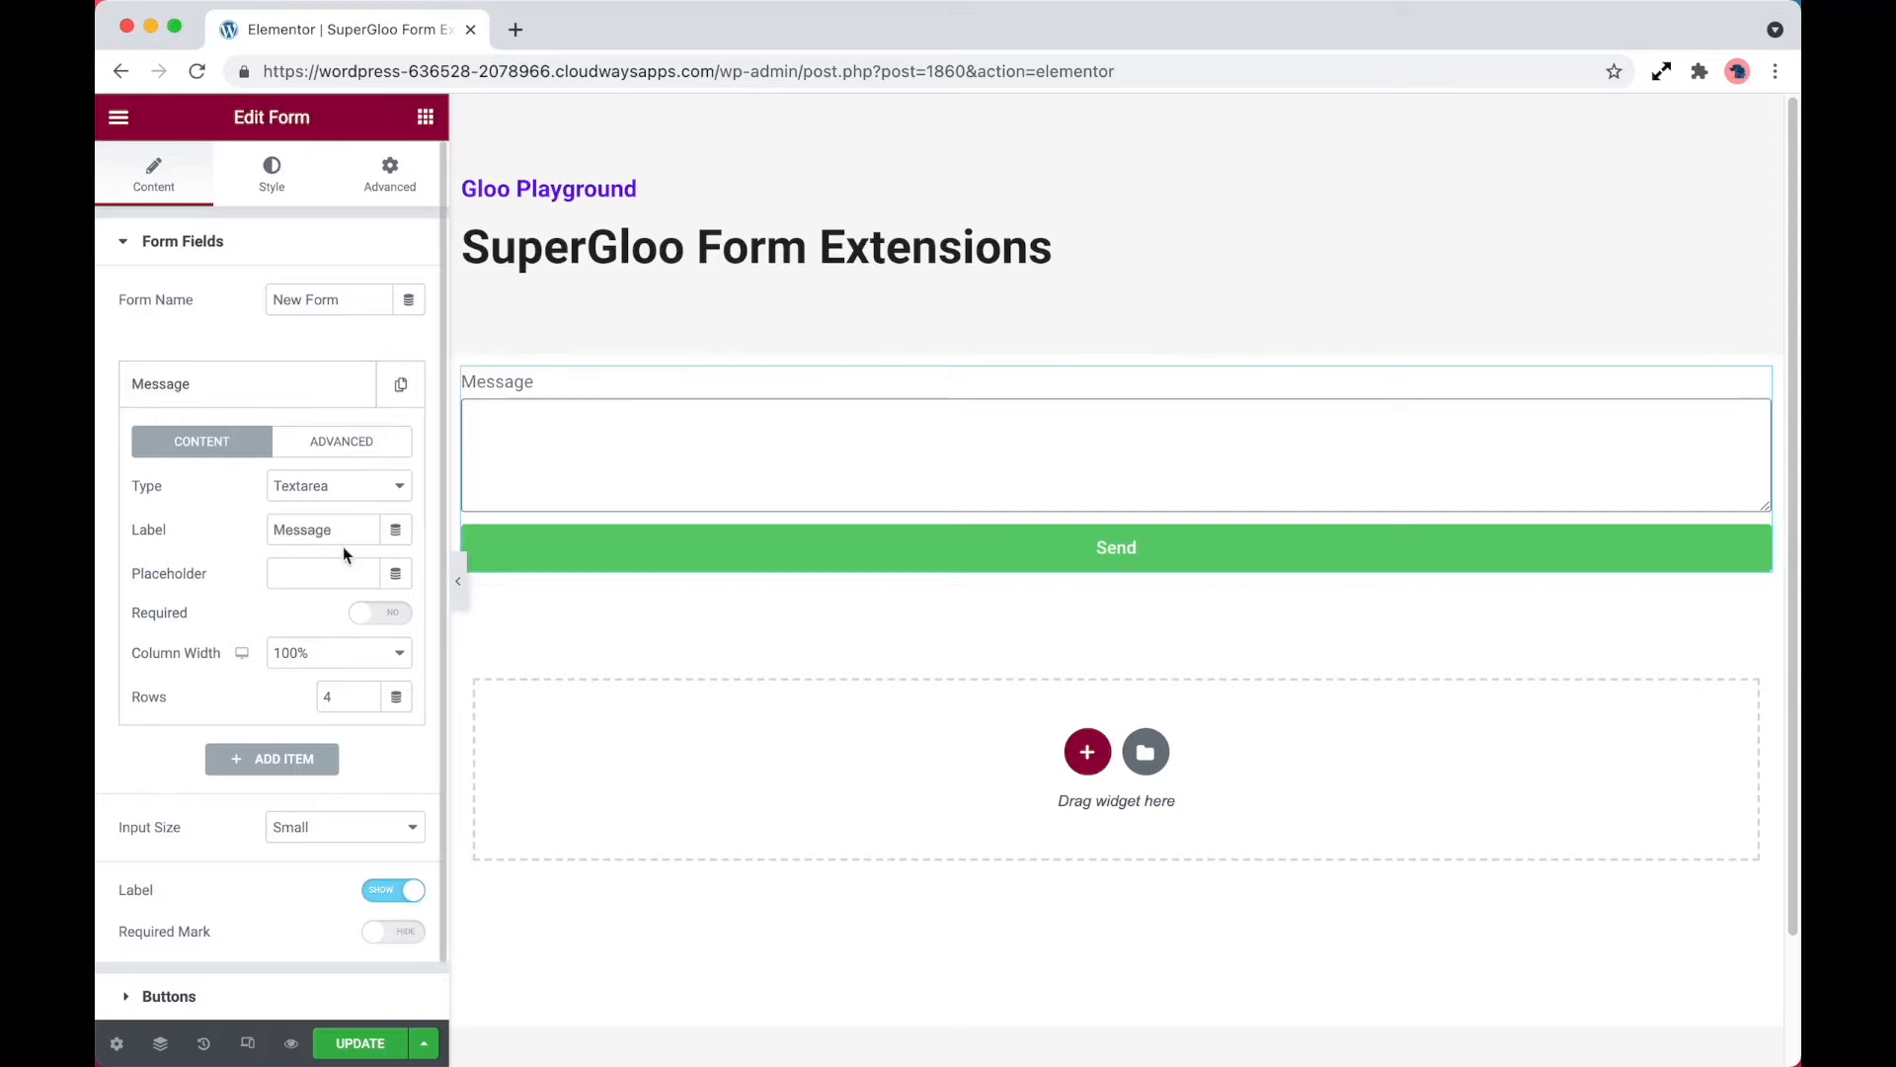
{"action": "left_click_drag", "start_coordinate": [343, 530], "coordinate": [270, 528]}
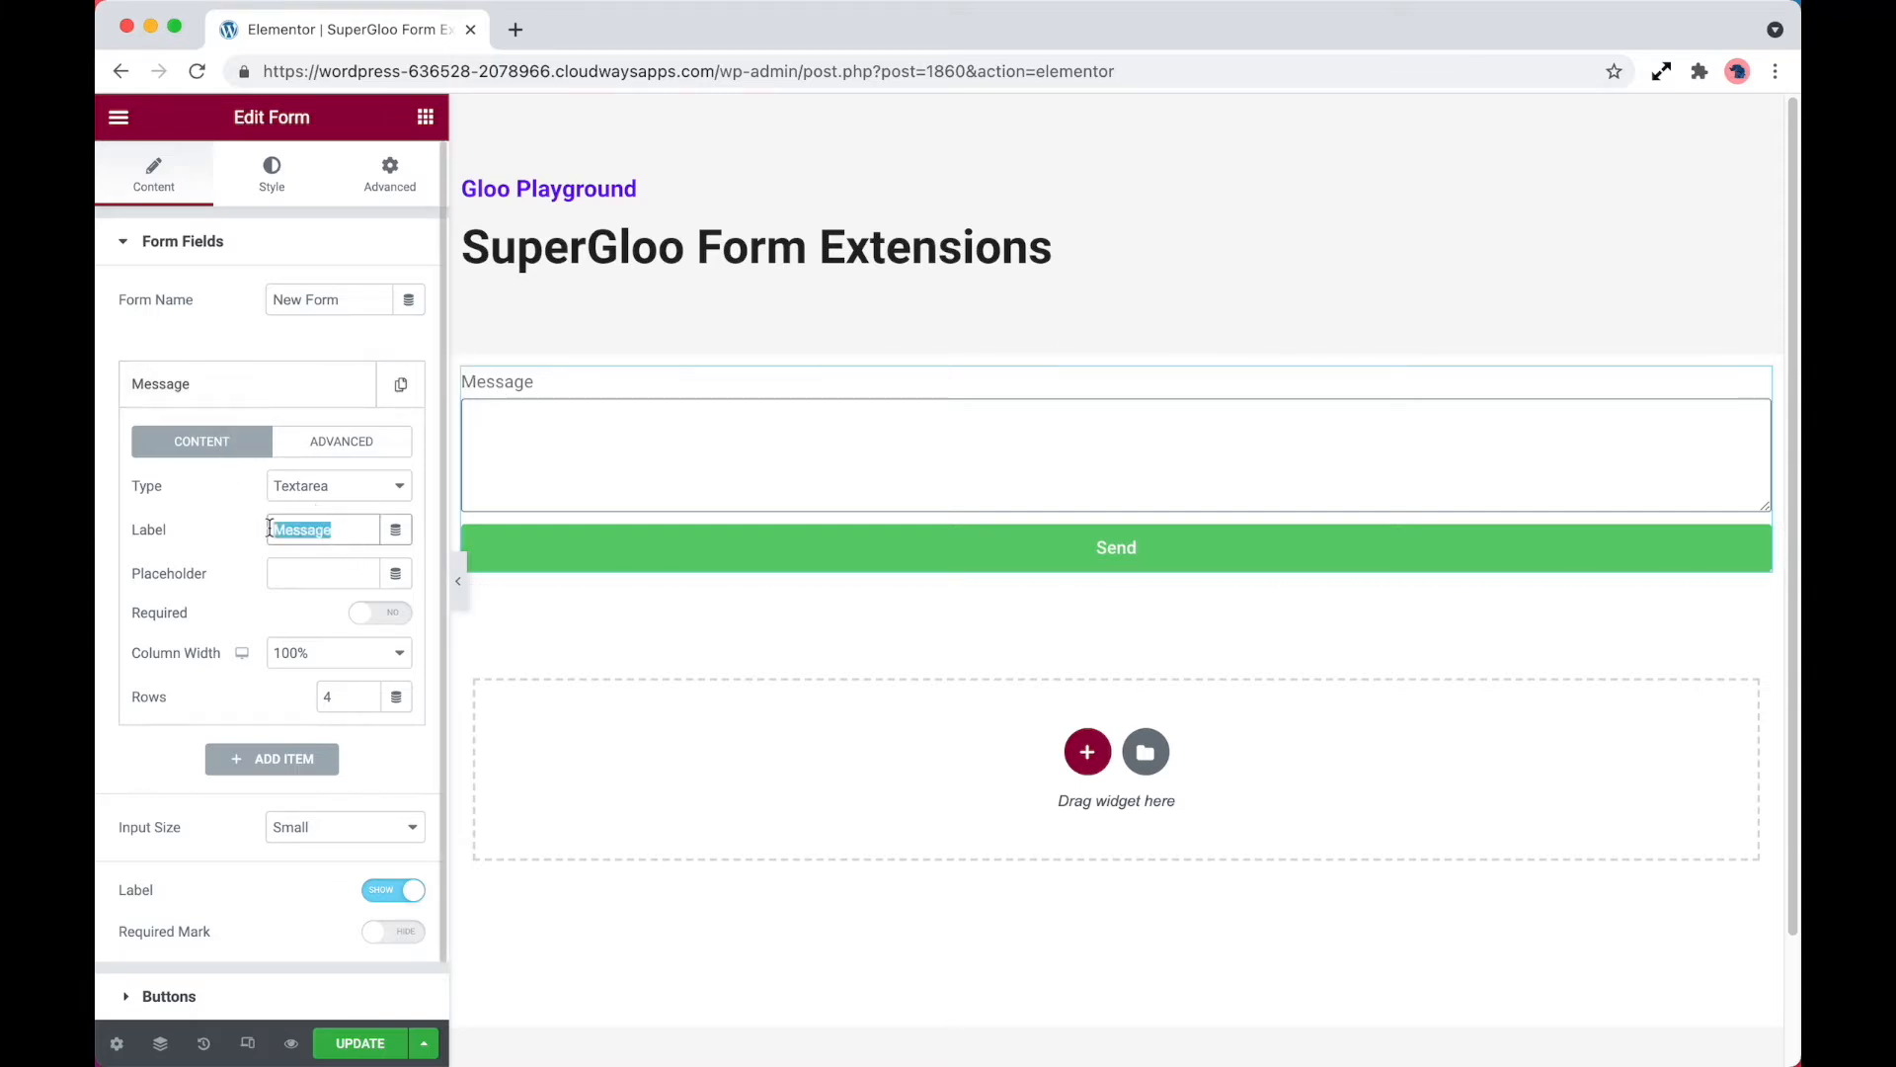
{"action": "type", "text": "Post Content"}
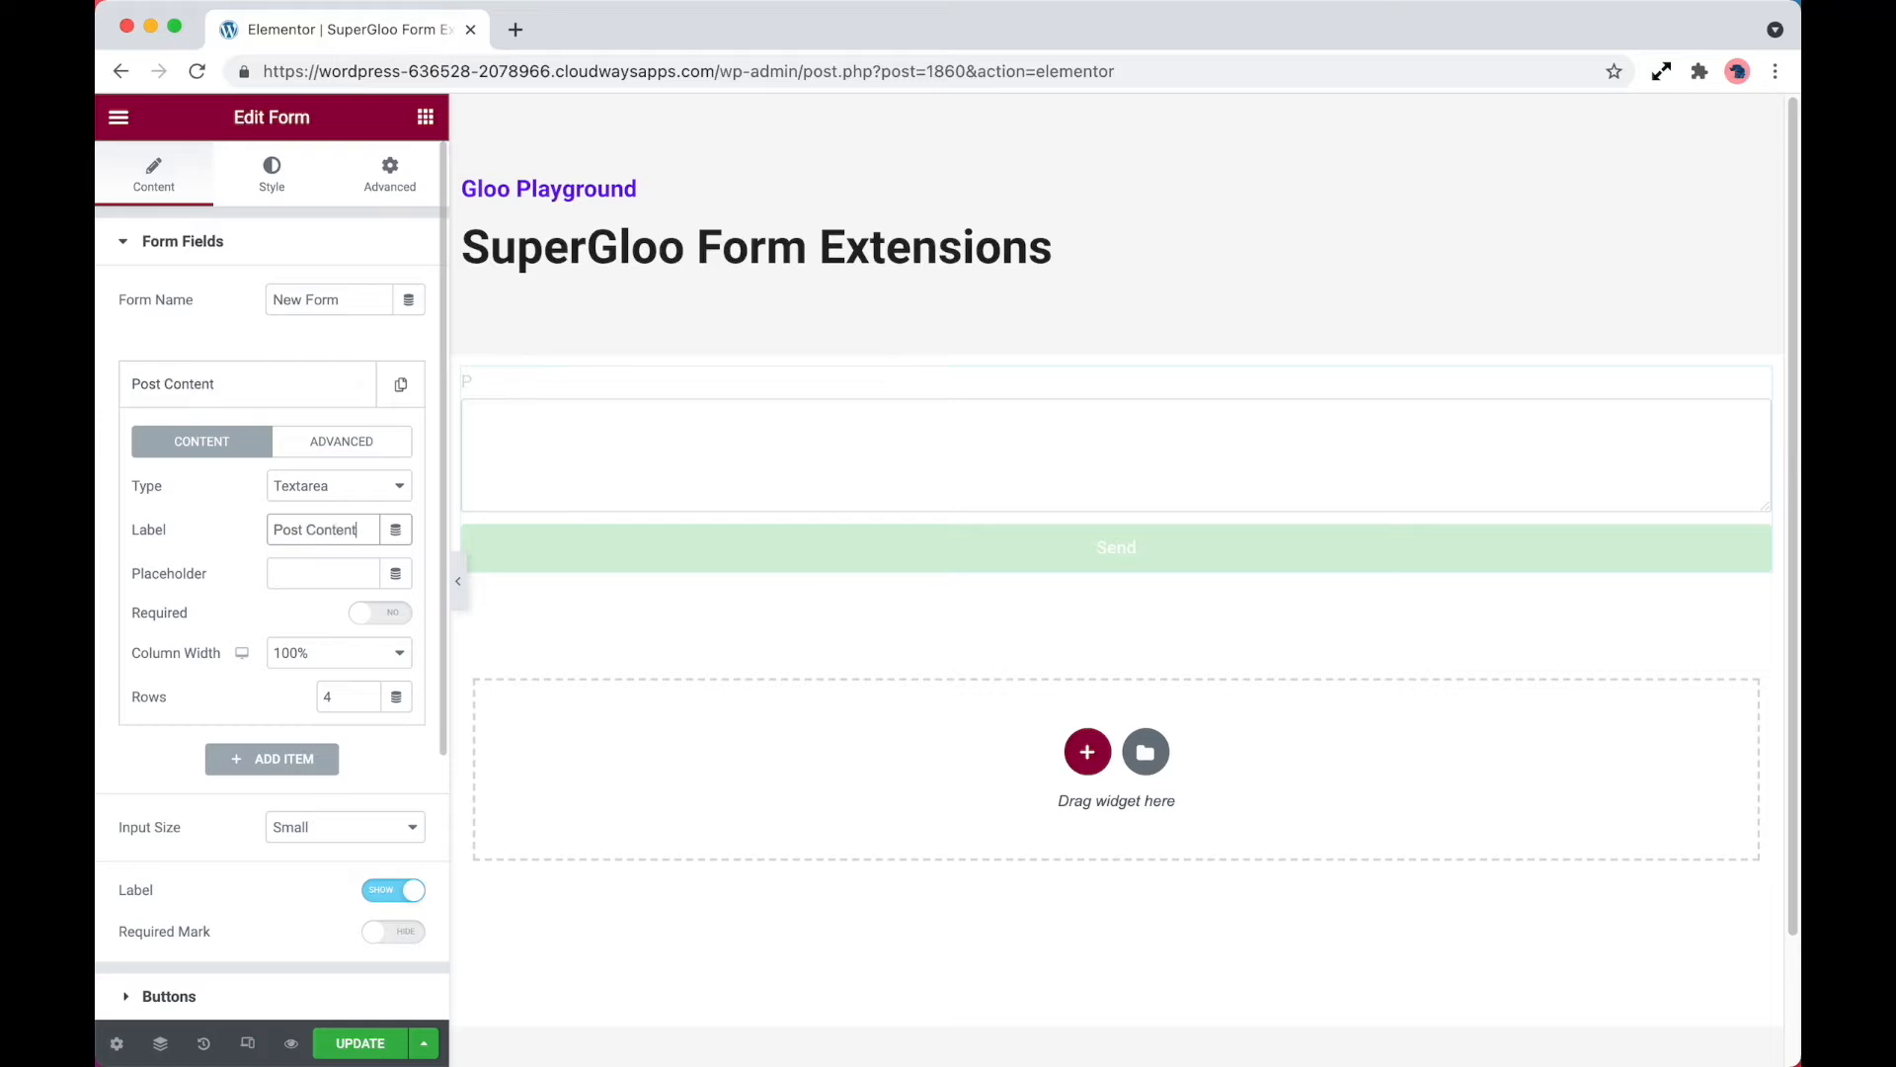
{"action": "left_click", "coordinate": [357, 447]}
{"action": "double_click", "coordinate": [345, 531]}
{"action": "type", "text": "post_content"}
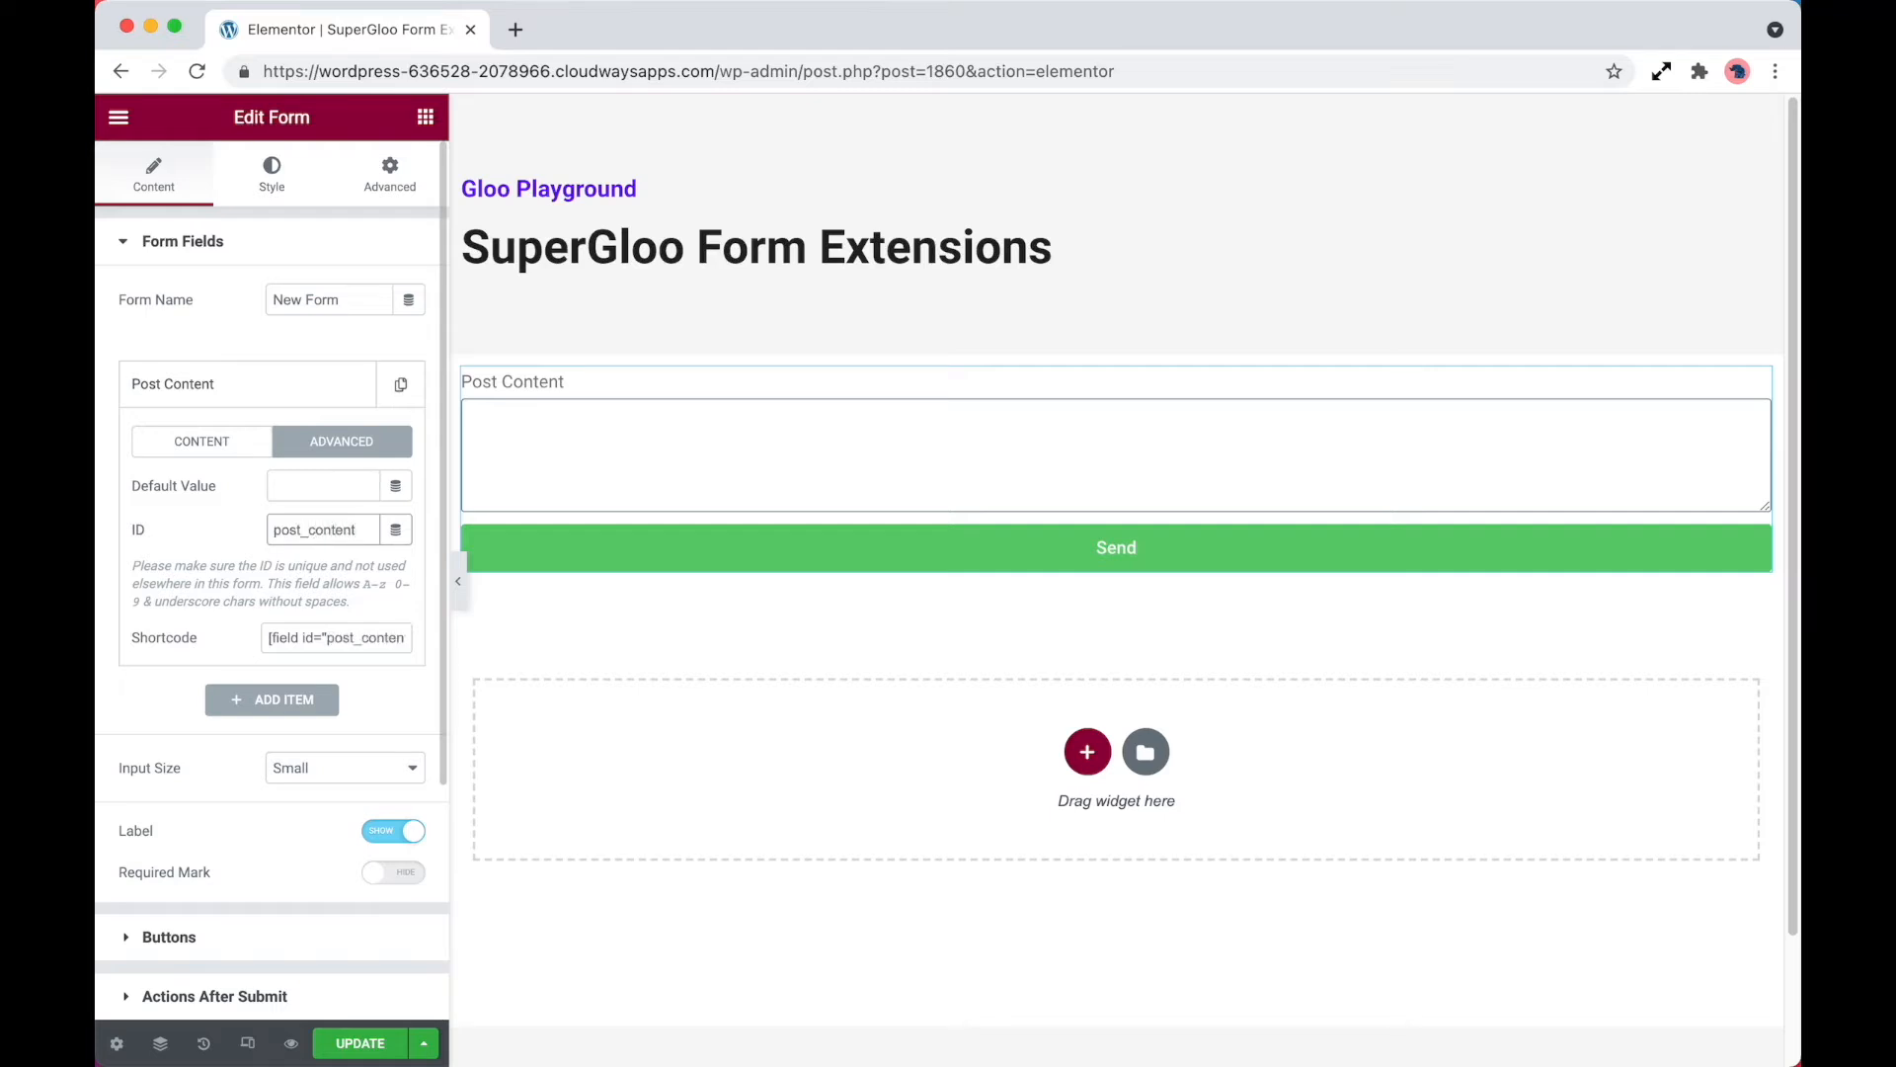
Copy the field ID post_content into the Content field ID setting of Frontend Post Submission
{"action": "key", "text": "super+a"}
{"action": "key", "text": "super+c"}
{"action": "scroll", "coordinate": [303, 689], "scroll_direction": "down", "scroll_amount": 5}
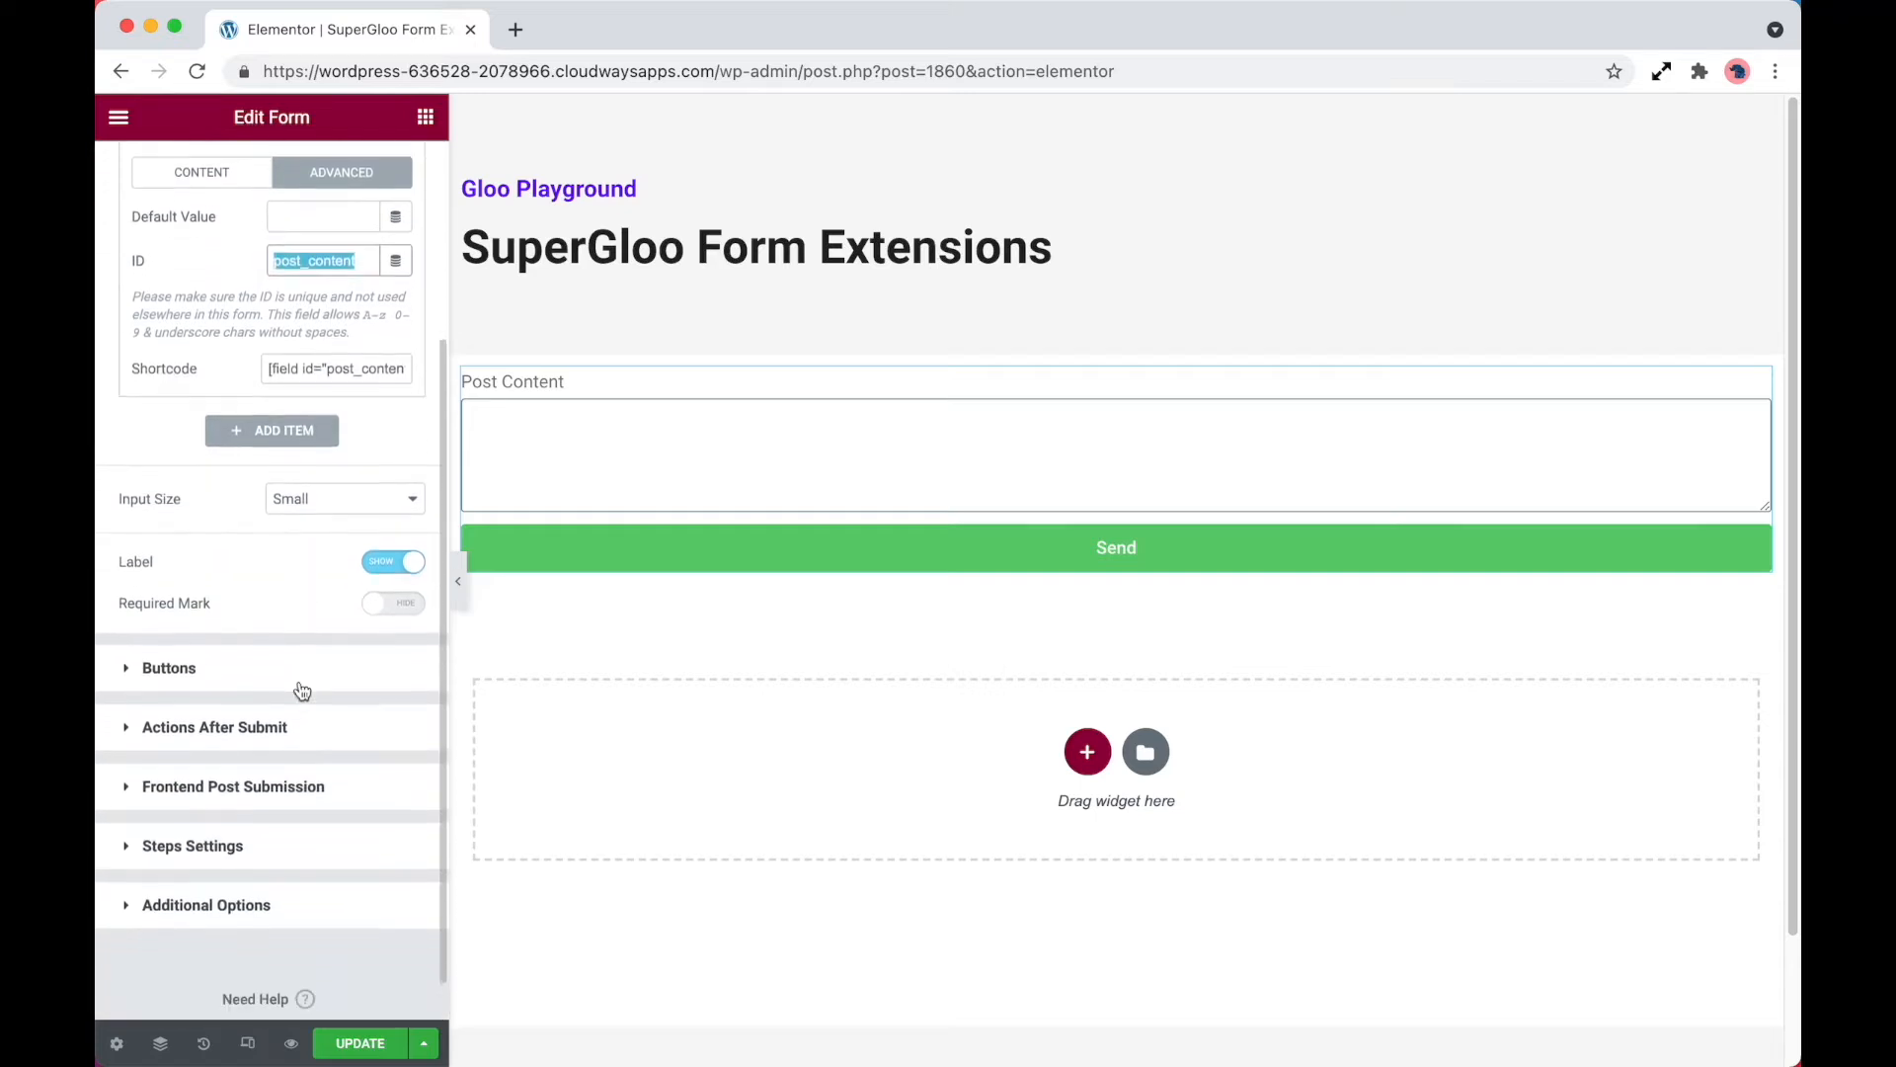
{"action": "left_click", "coordinate": [284, 785]}
{"action": "left_click", "coordinate": [330, 714]}
{"action": "key", "text": "super+v"}
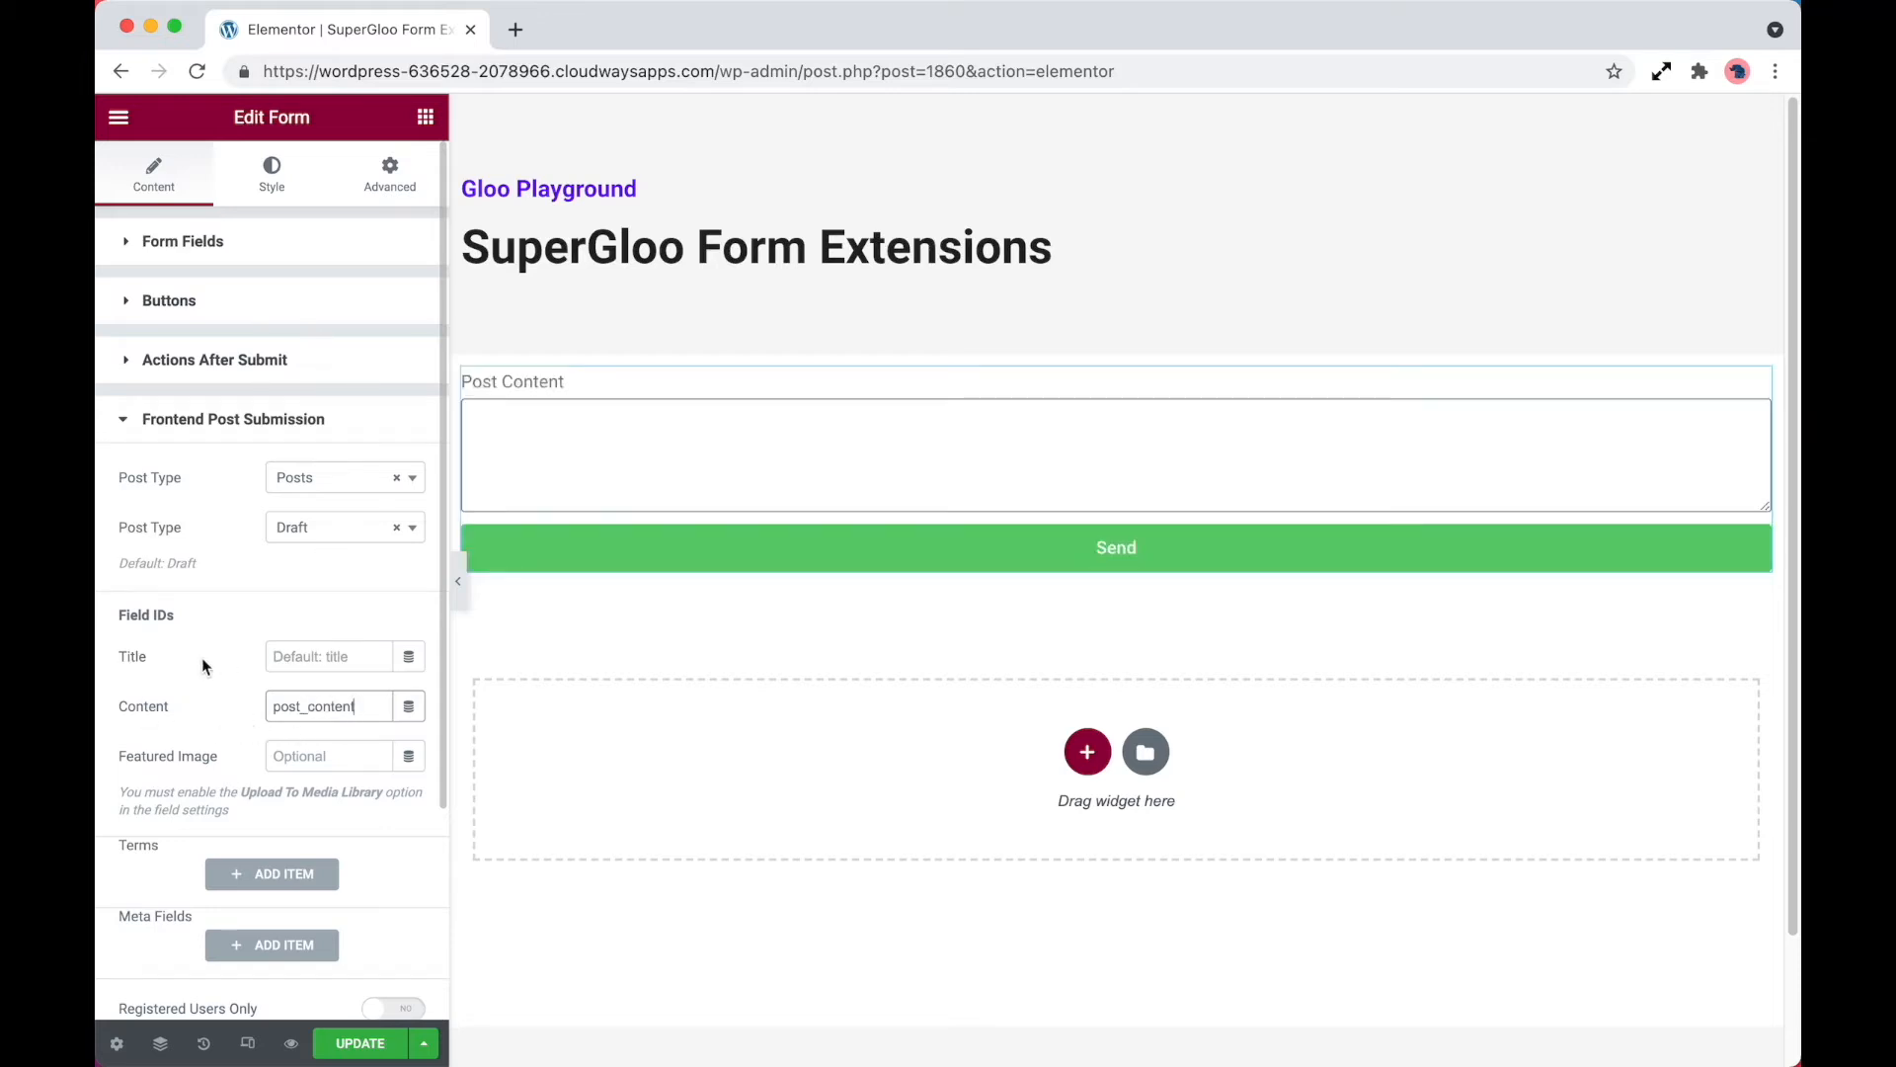
Add a new text field to the form with the label Post Title and the ID post_title
{"action": "left_click", "coordinate": [260, 249]}
{"action": "left_click", "coordinate": [303, 449]}
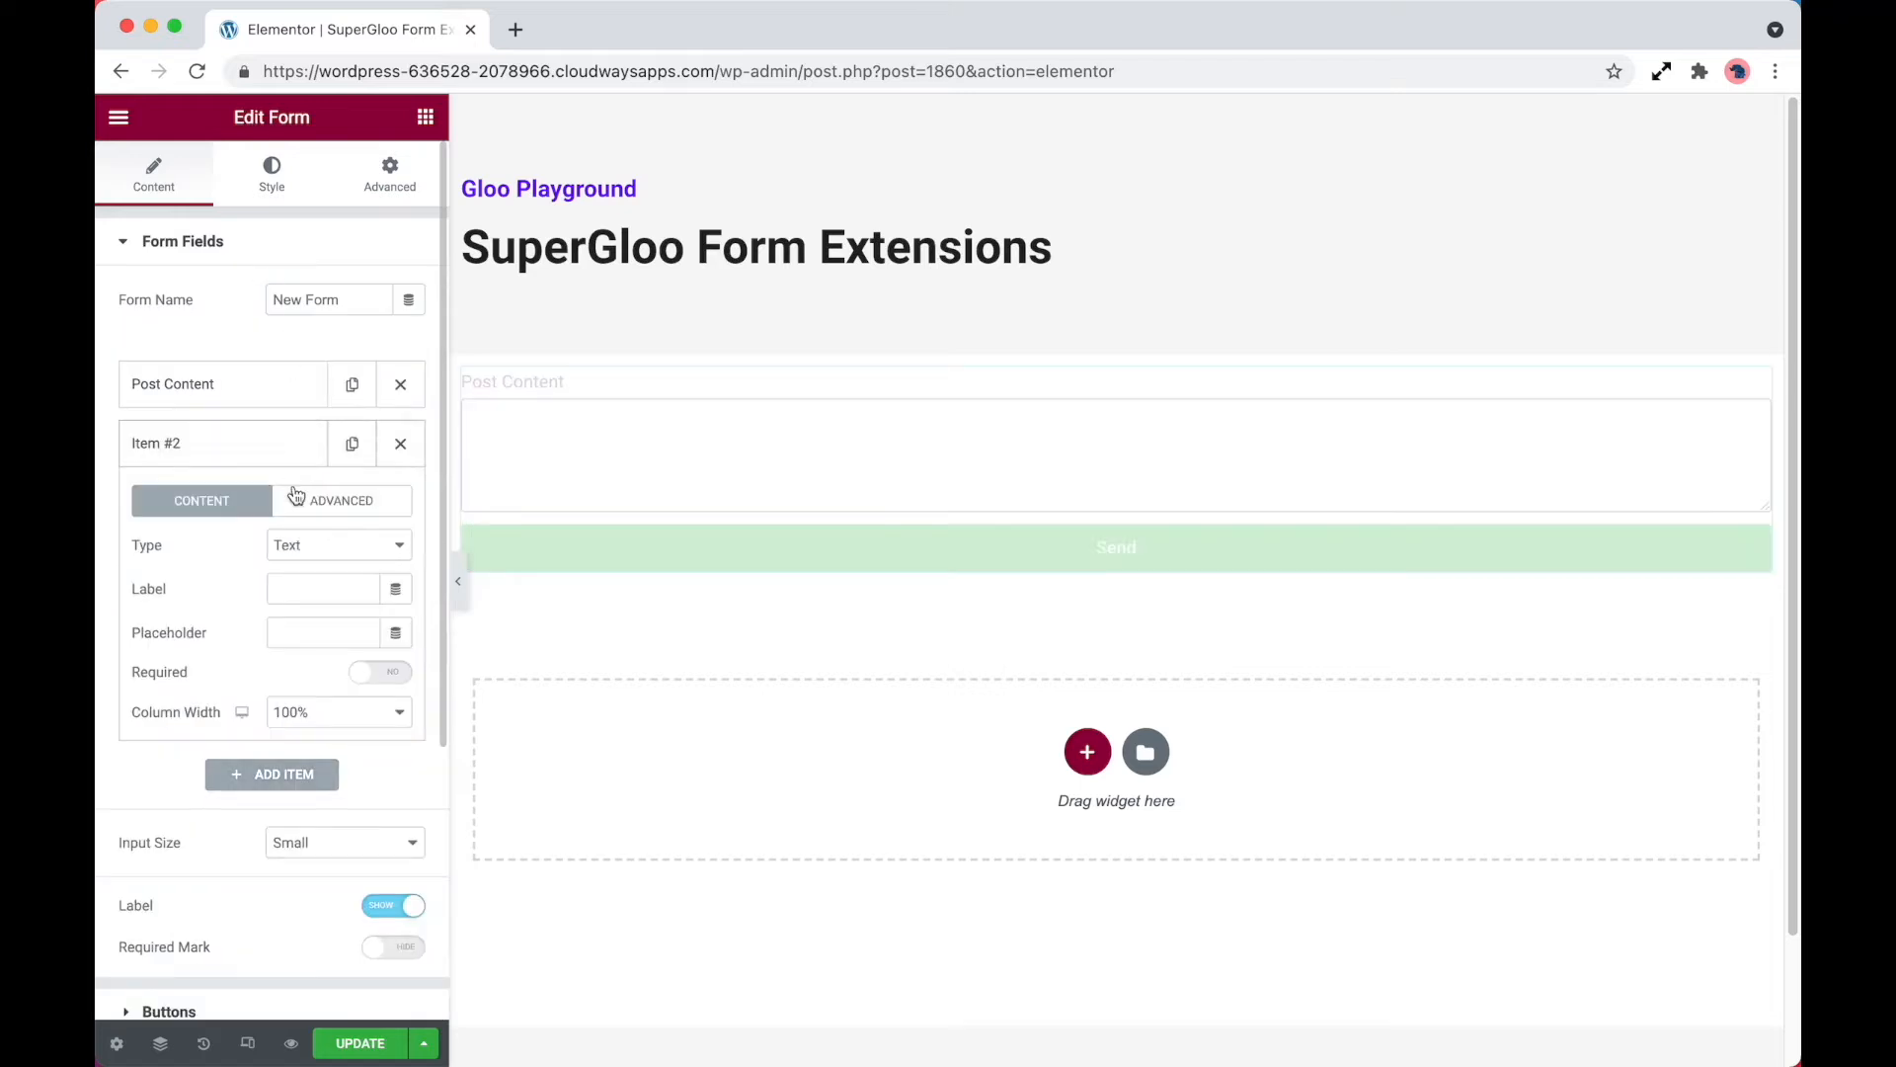
{"action": "left_click", "coordinate": [330, 590]}
{"action": "type", "text": "Post Title"}
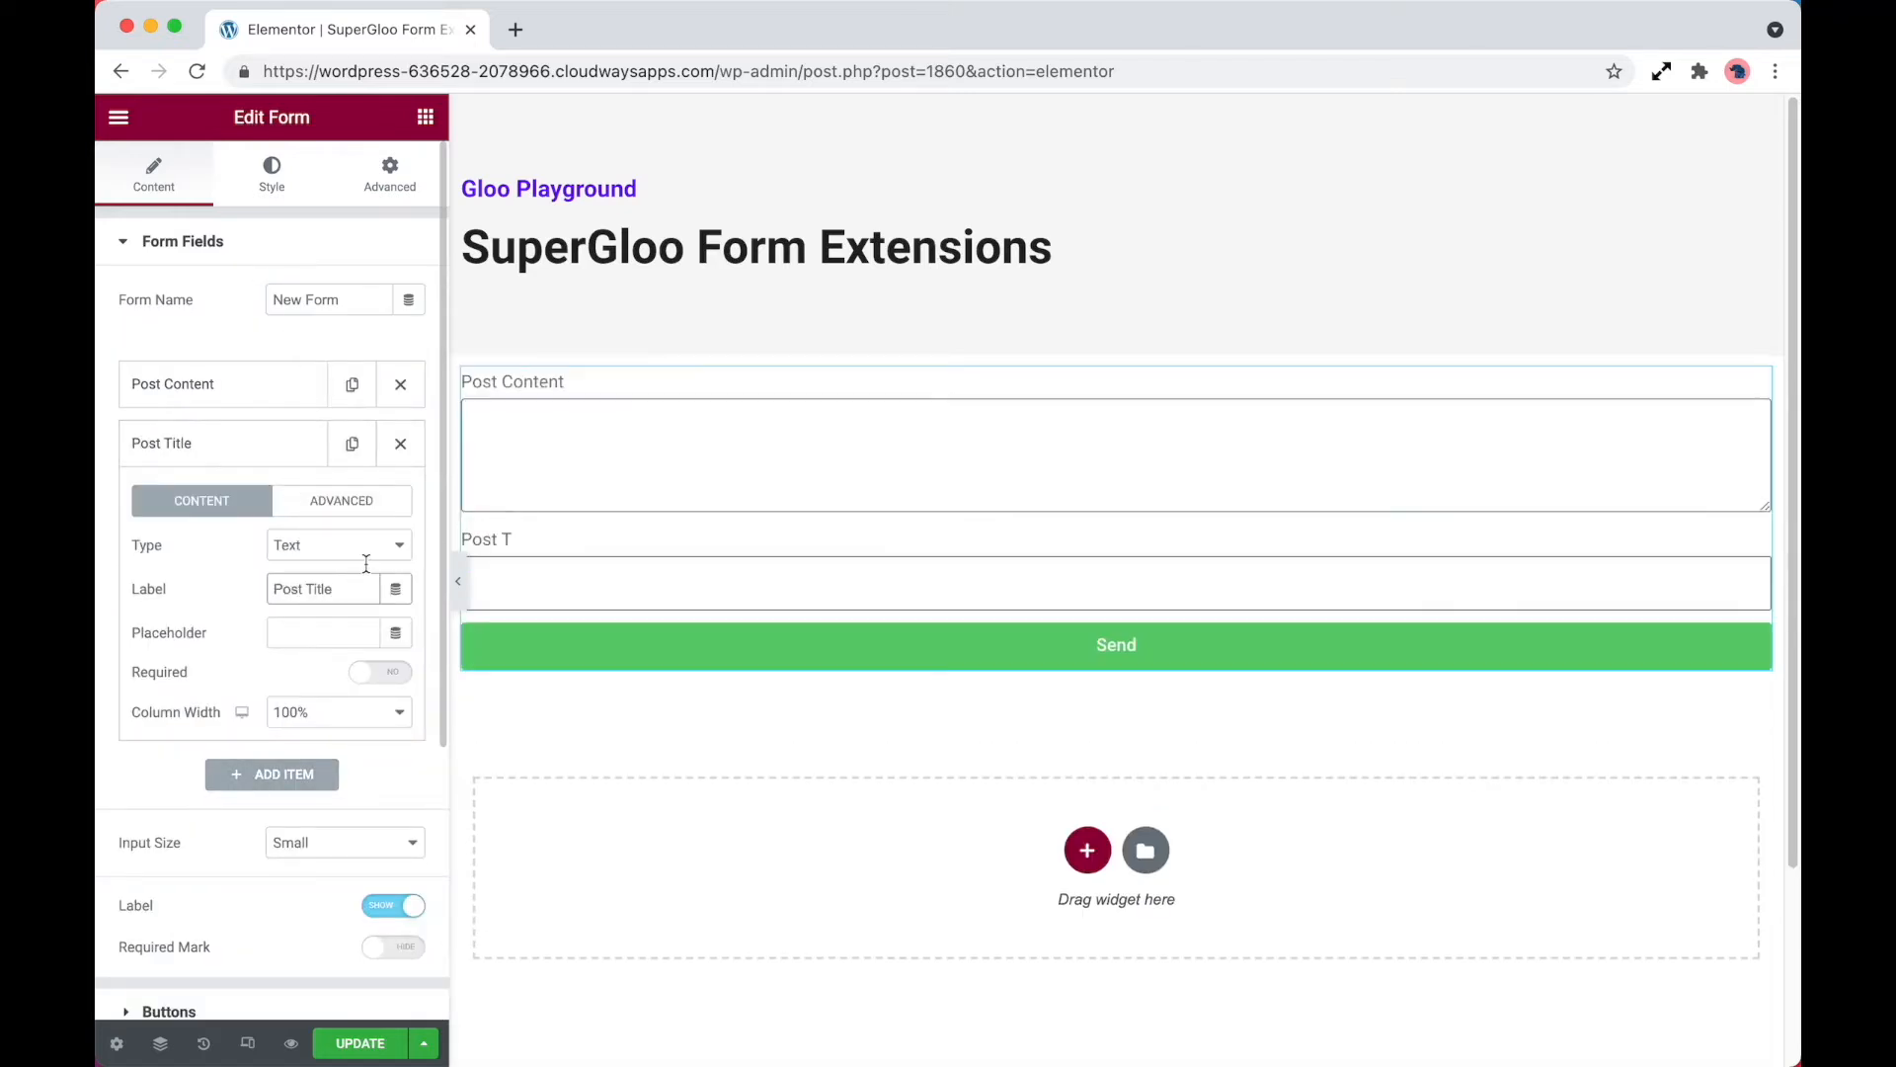
{"action": "left_click", "coordinate": [342, 500]}
{"action": "double_click", "coordinate": [345, 589]}
{"action": "type", "text": "post_title"}
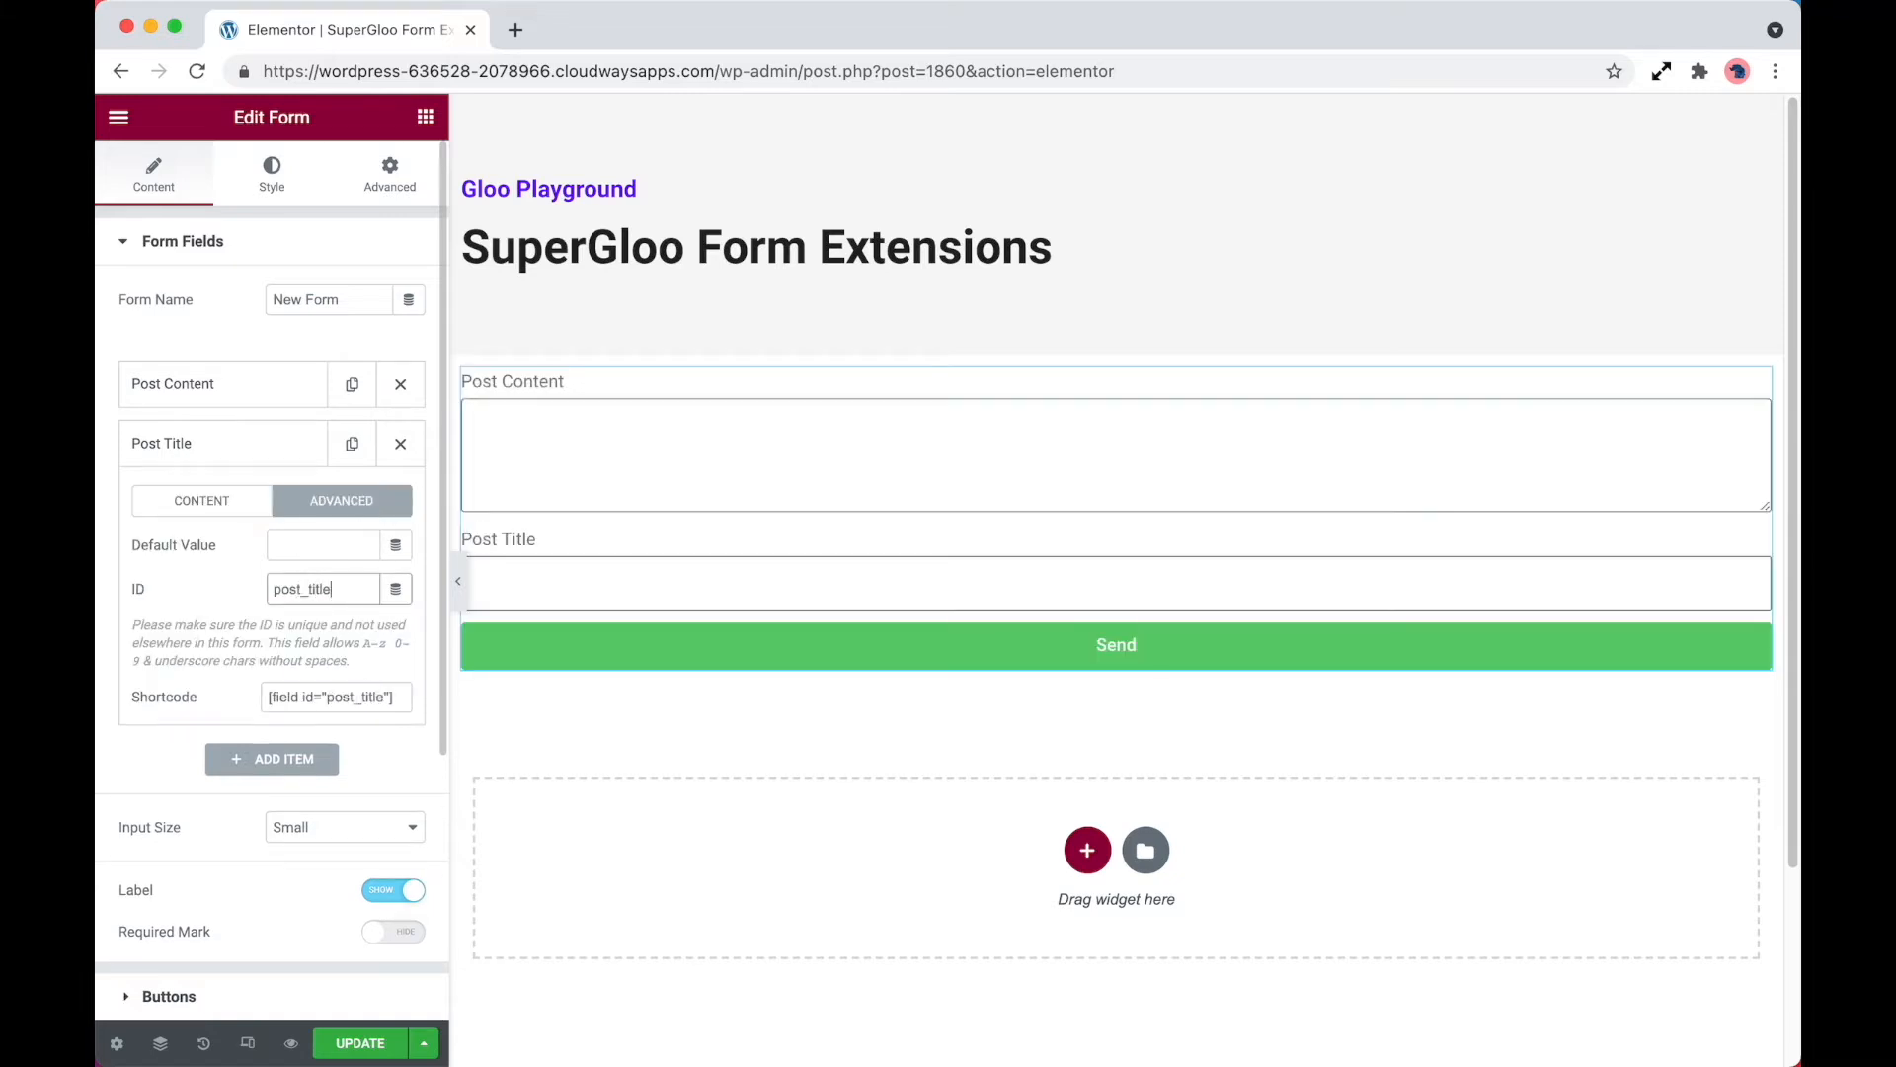
Copy the field ID post_title into the Title setting of Frontend Post Submission and move the Post Title field above Post Content
{"action": "key", "text": "super+a"}
{"action": "scroll", "coordinate": [348, 661], "scroll_direction": "down", "scroll_amount": 5}
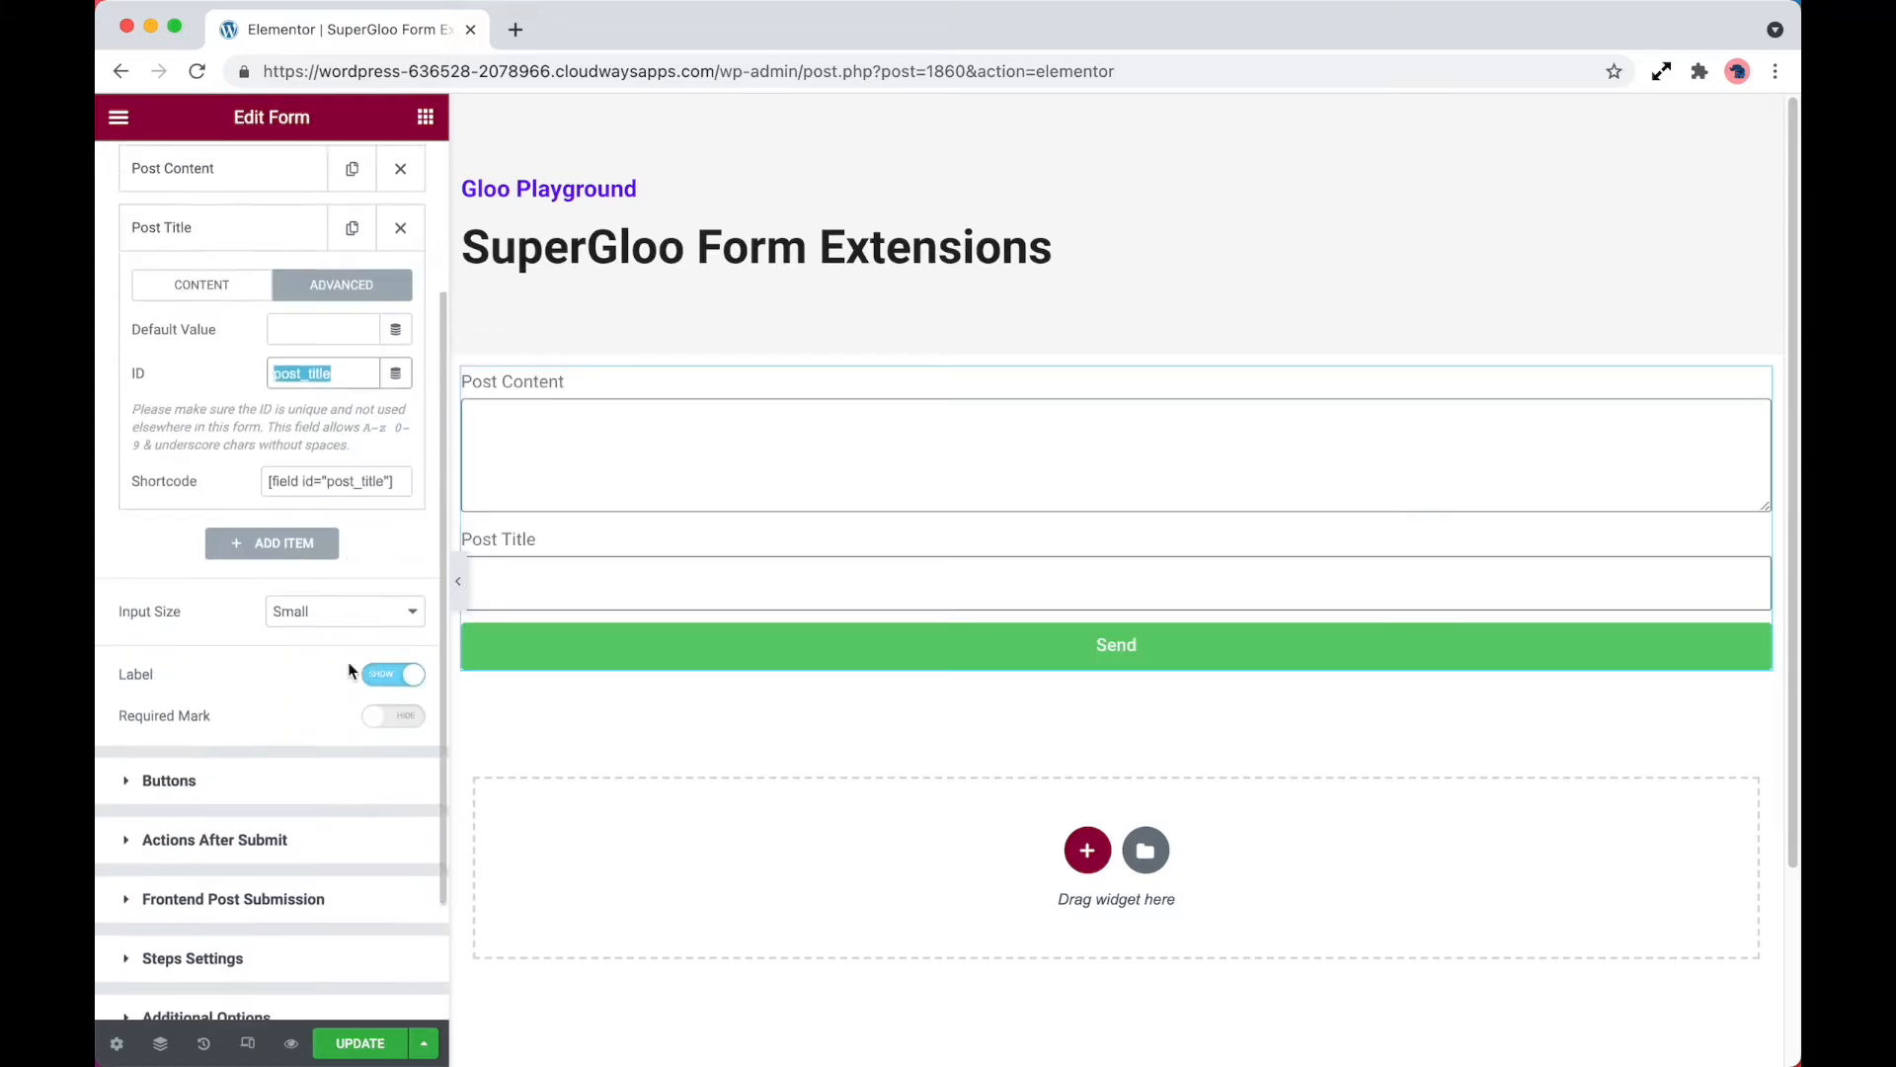
{"action": "left_click", "coordinate": [304, 764]}
{"action": "left_click", "coordinate": [323, 656]}
{"action": "type", "text": "post_title"}
{"action": "left_click", "coordinate": [183, 242]}
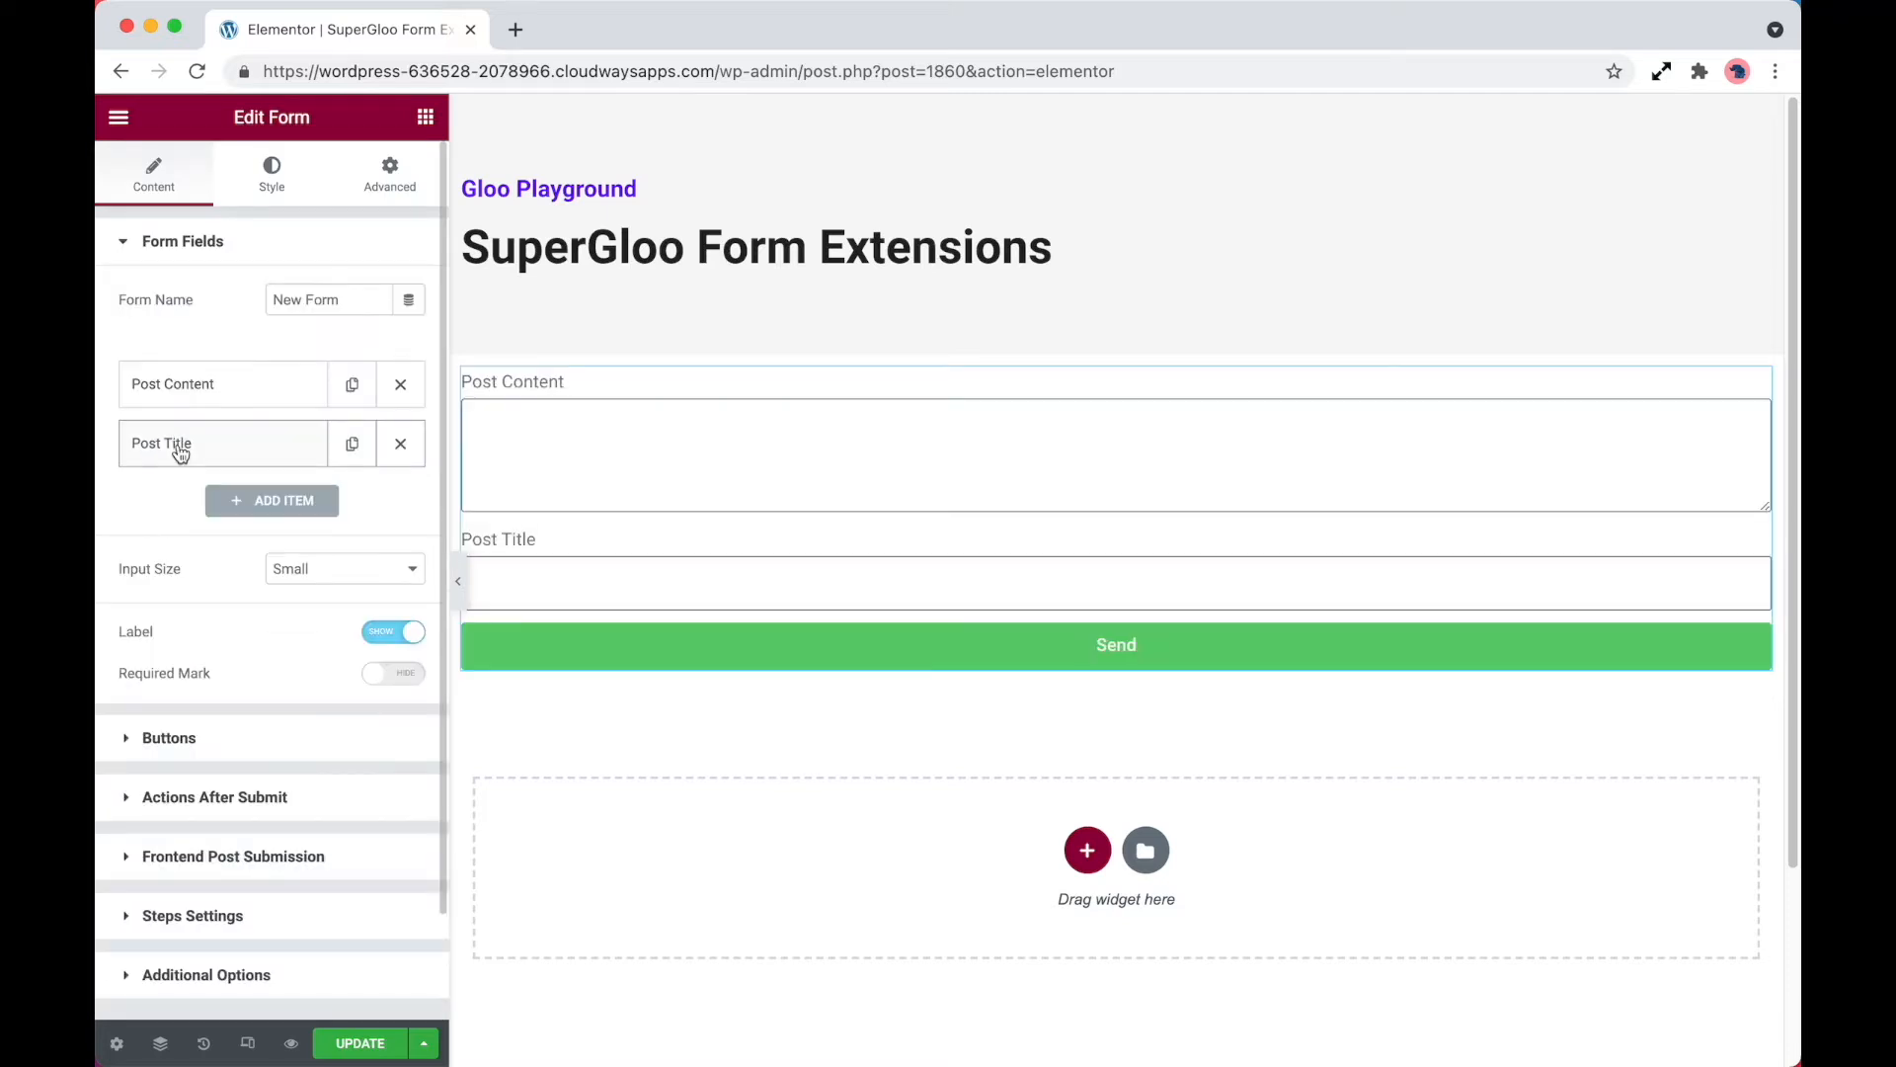
{"action": "left_click_drag", "start_coordinate": [180, 446], "coordinate": [182, 387]}
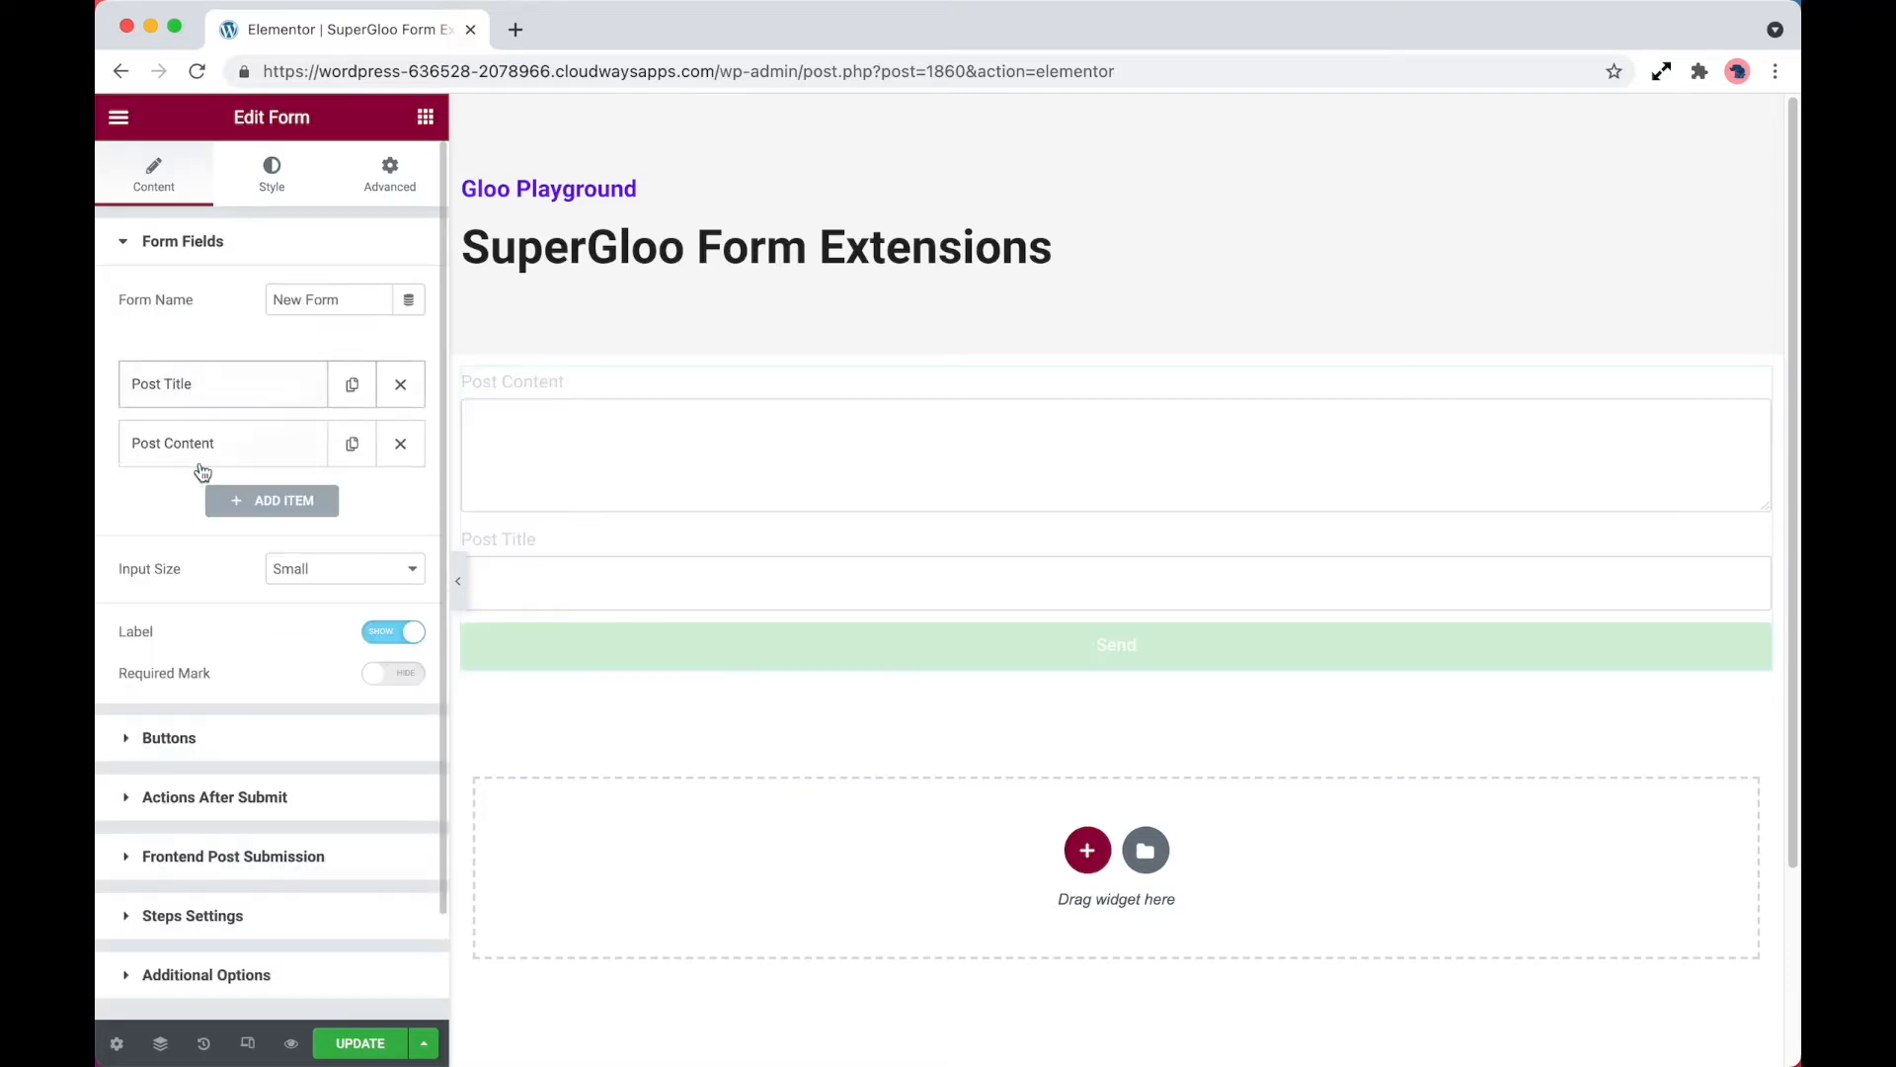
Add a third form field of type File Upload and set its ID to featured_image
{"action": "left_click", "coordinate": [272, 500]}
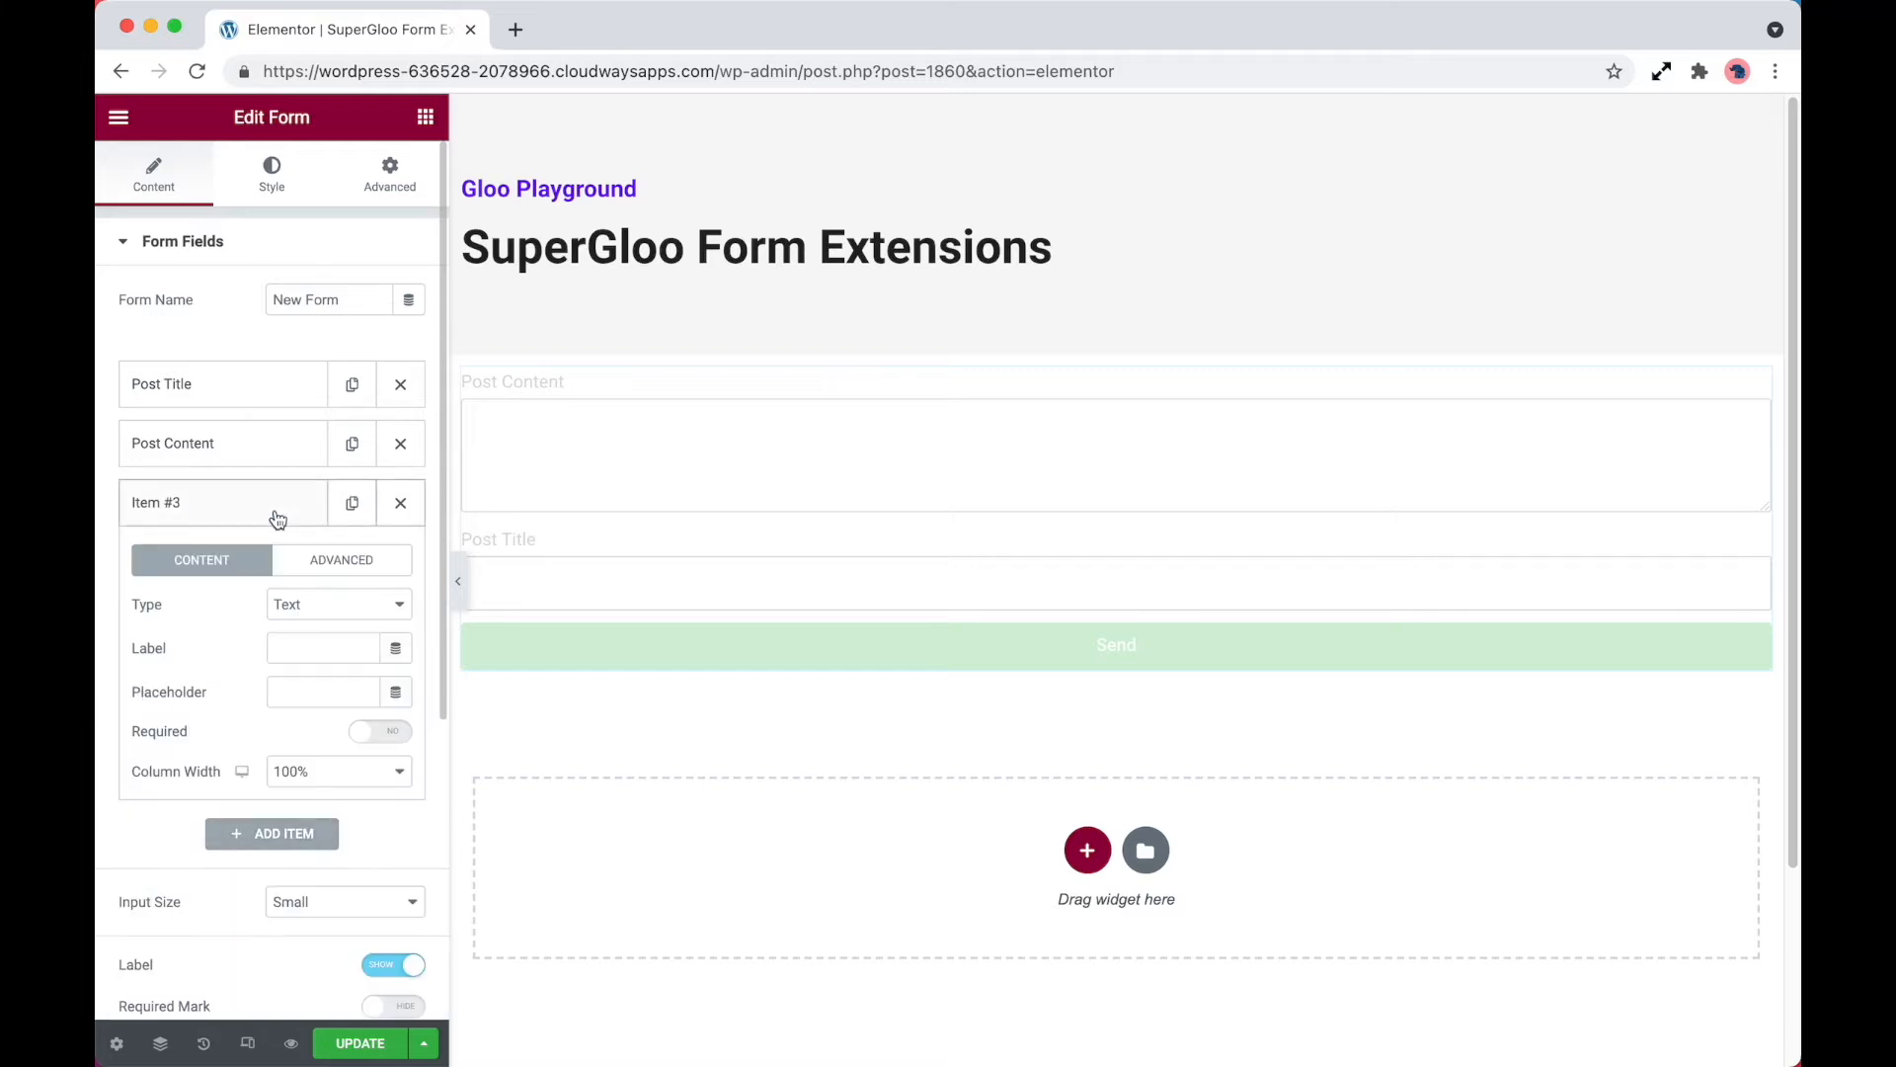
{"action": "left_click", "coordinate": [346, 615]}
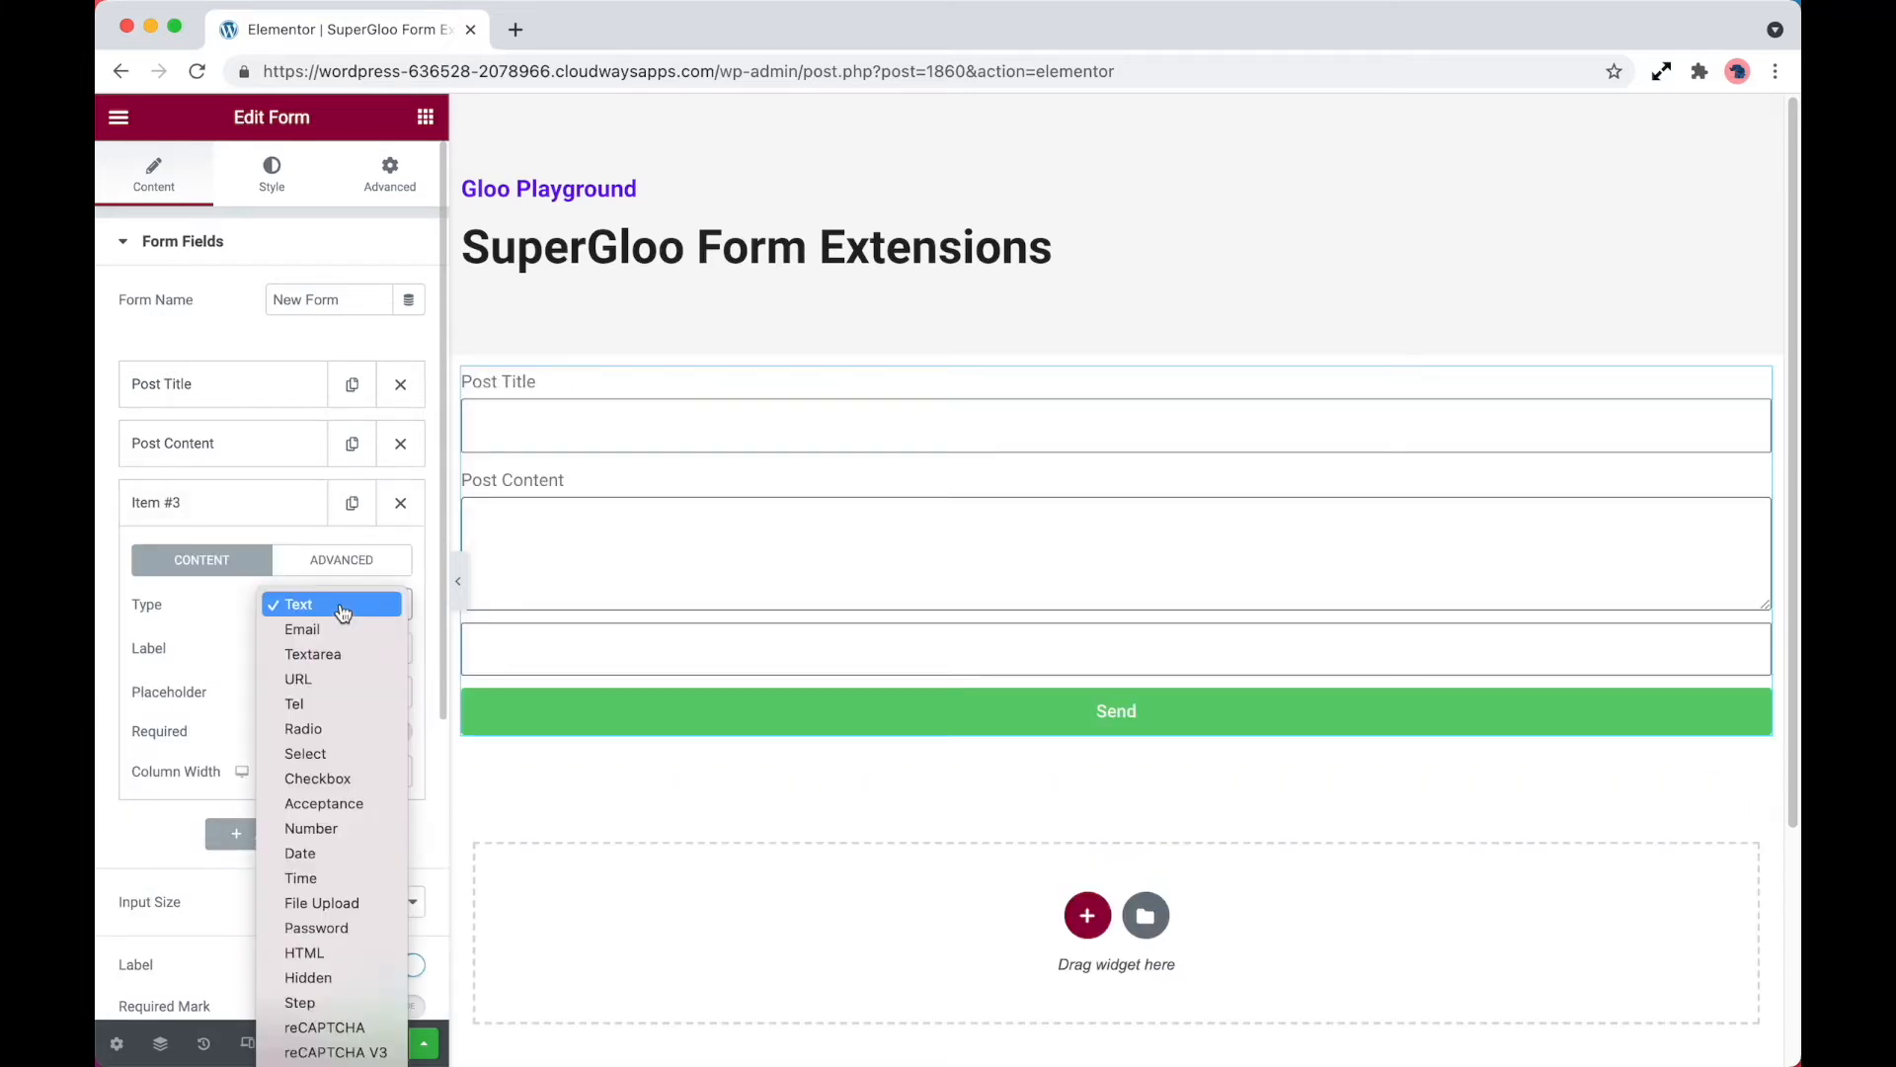
{"action": "left_click", "coordinate": [328, 902]}
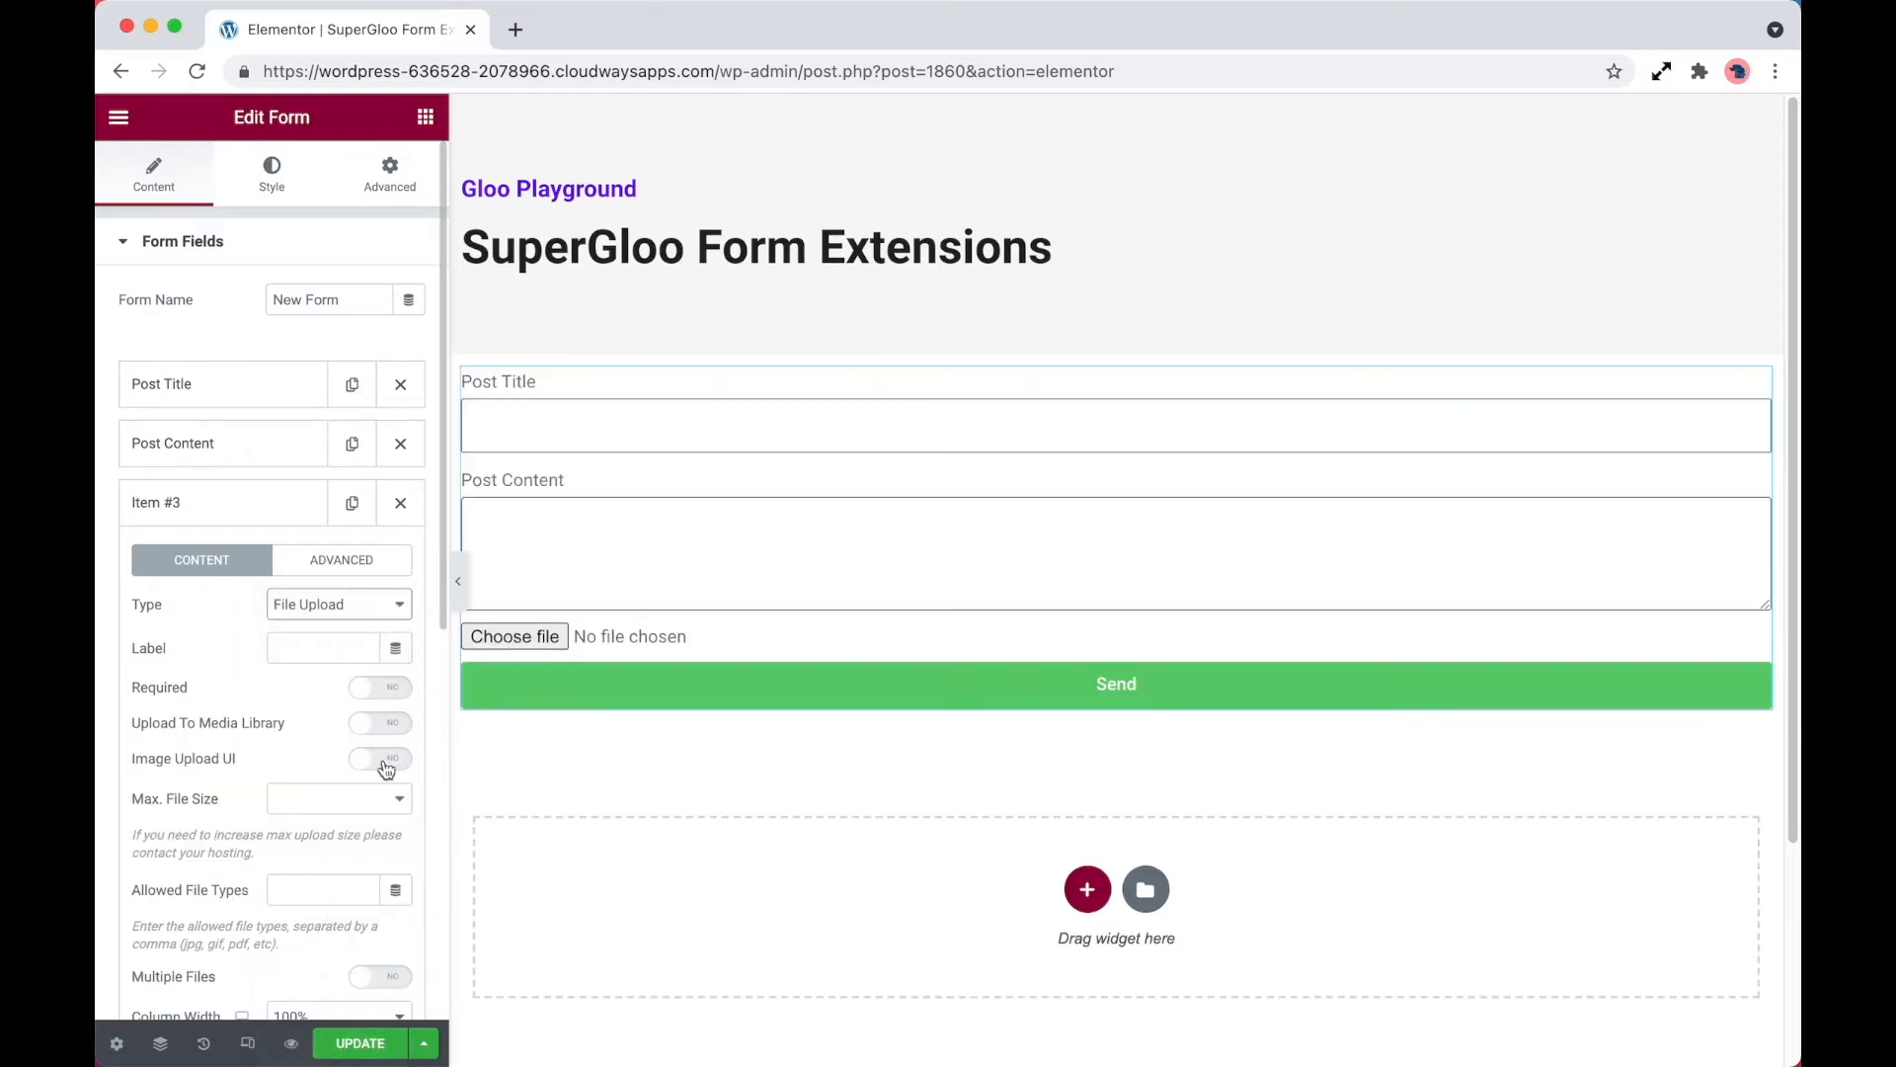
{"action": "left_click", "coordinate": [346, 570]}
{"action": "double_click", "coordinate": [337, 608]}
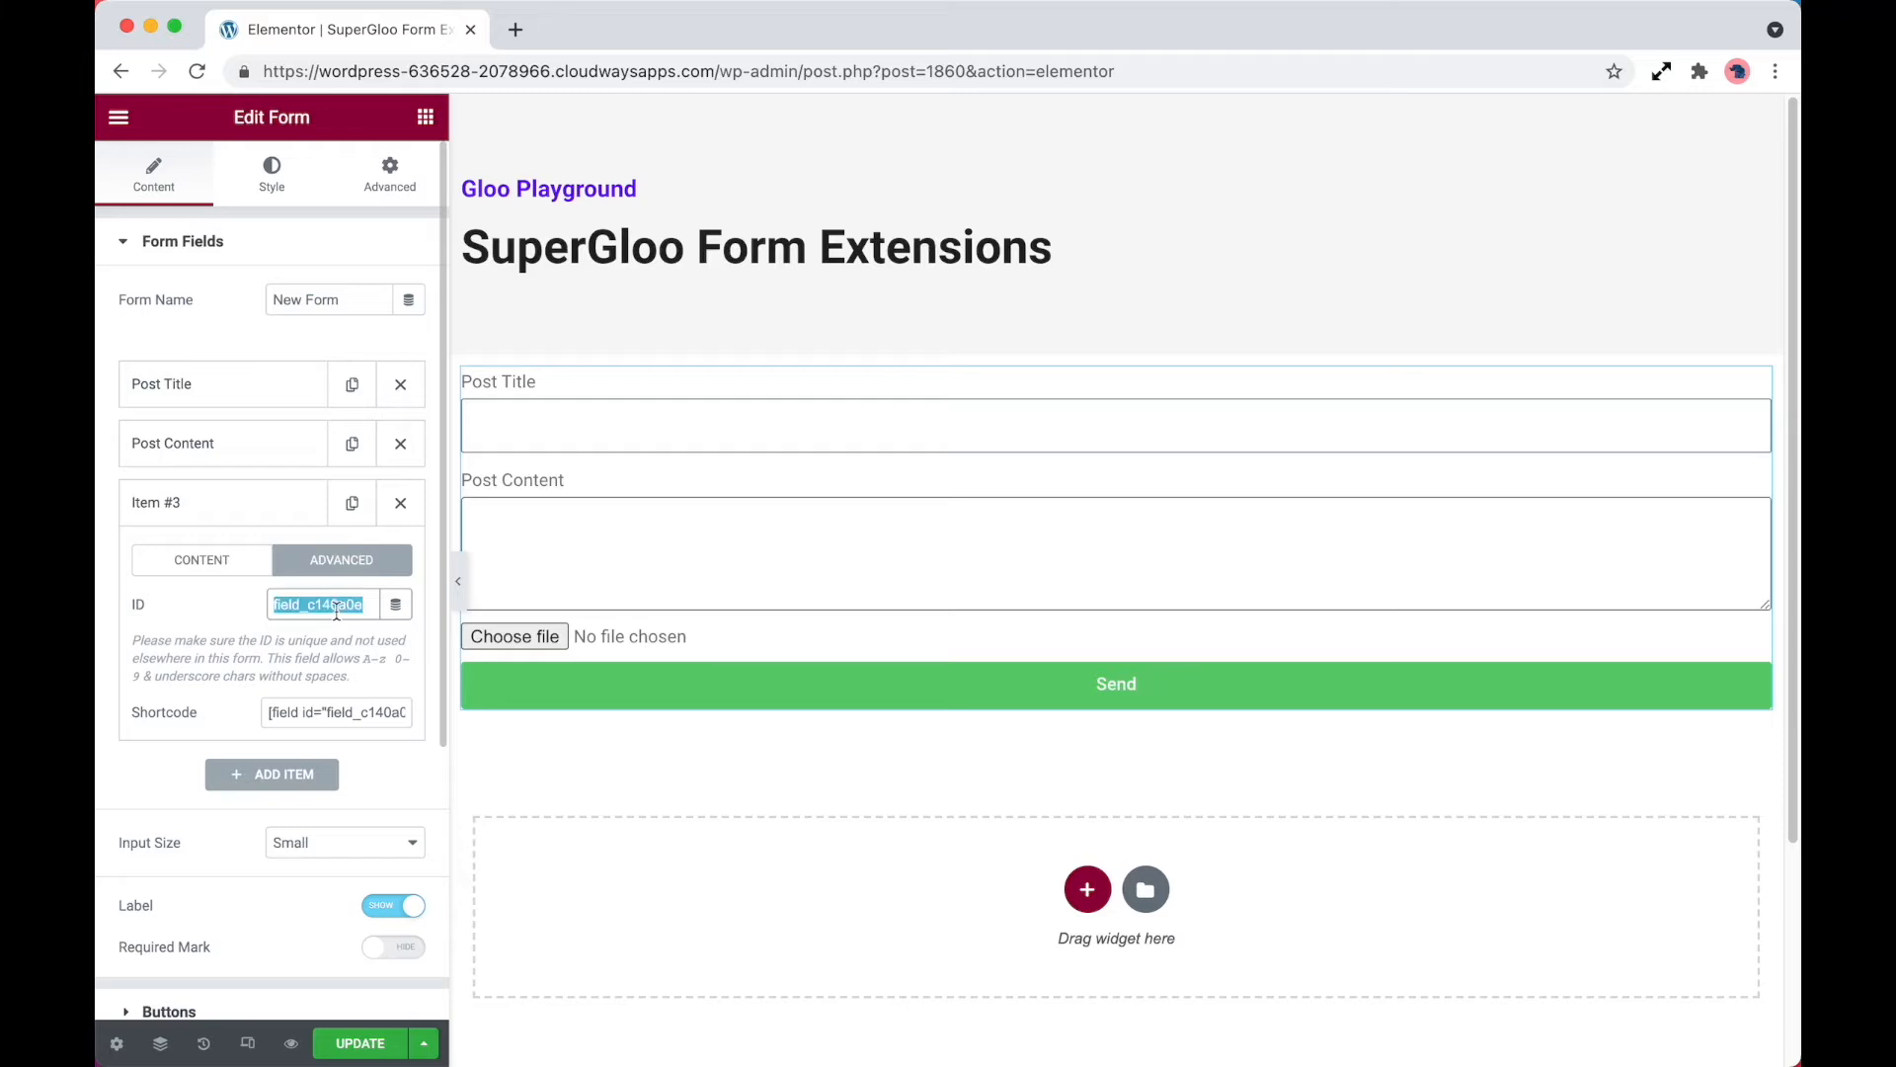
{"action": "type", "text": "featured_image"}
Copy the field ID featured_image into the Featured Image setting of Frontend Post Submission
{"action": "key", "text": "super+a"}
{"action": "key", "text": "super+c"}
{"action": "scroll", "coordinate": [305, 674], "scroll_direction": "down", "scroll_amount": 3}
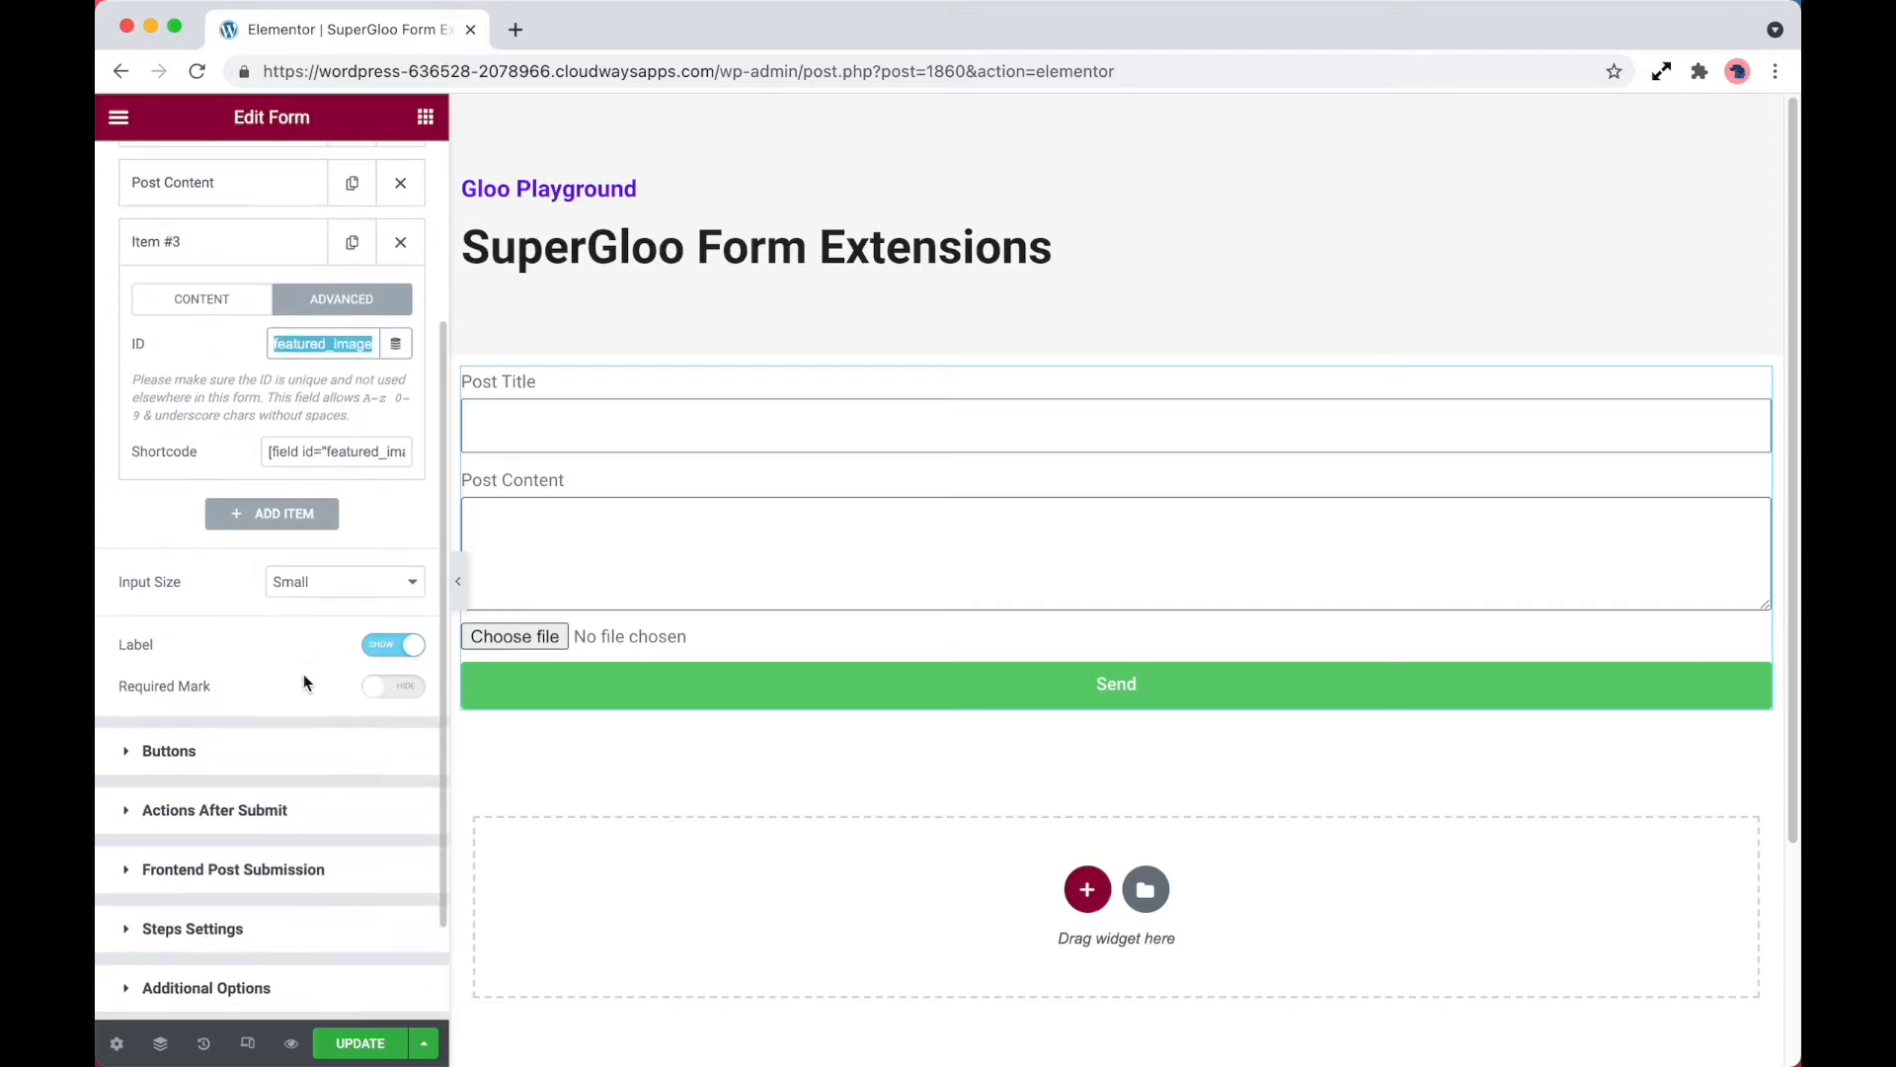
{"action": "left_click", "coordinate": [259, 870]}
{"action": "left_click", "coordinate": [333, 757]}
{"action": "key", "text": "super+v"}
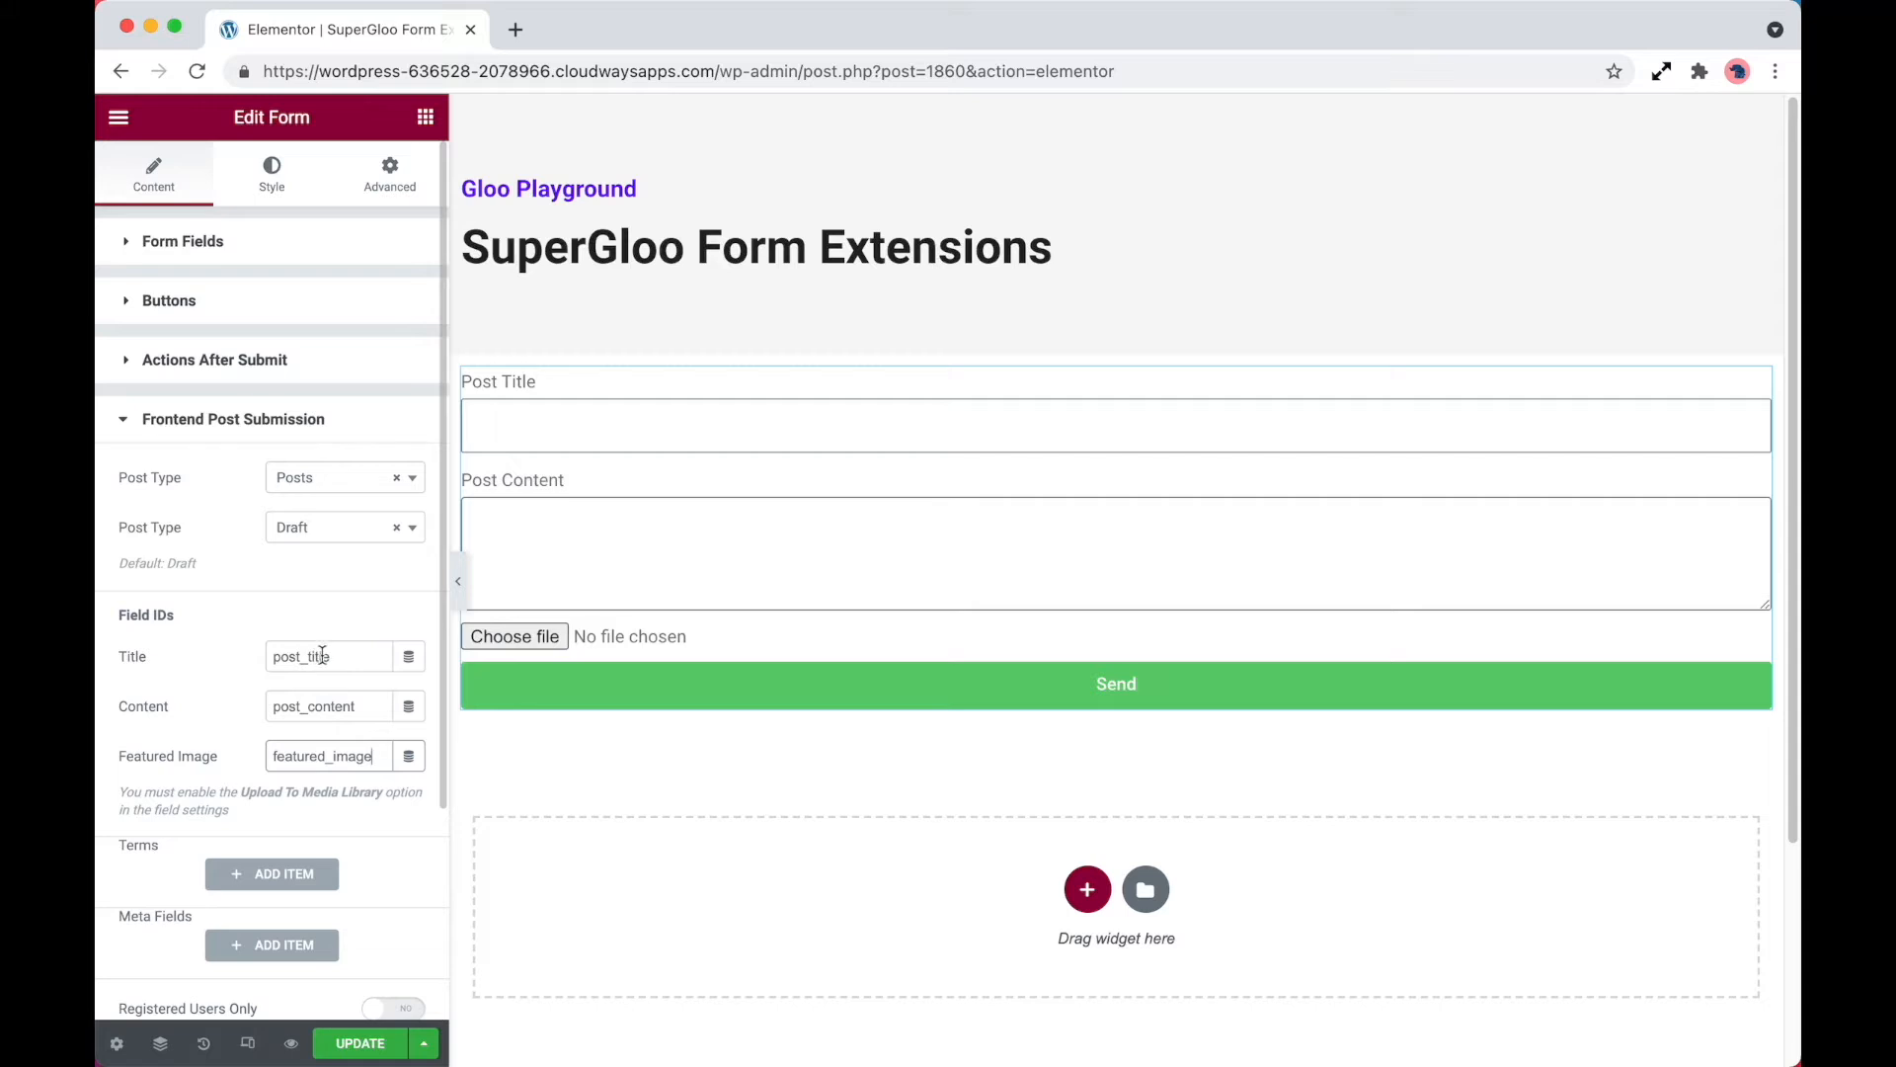
Label the file upload field Featured Image and enable Upload To Media Library for it
{"action": "left_click", "coordinate": [275, 245]}
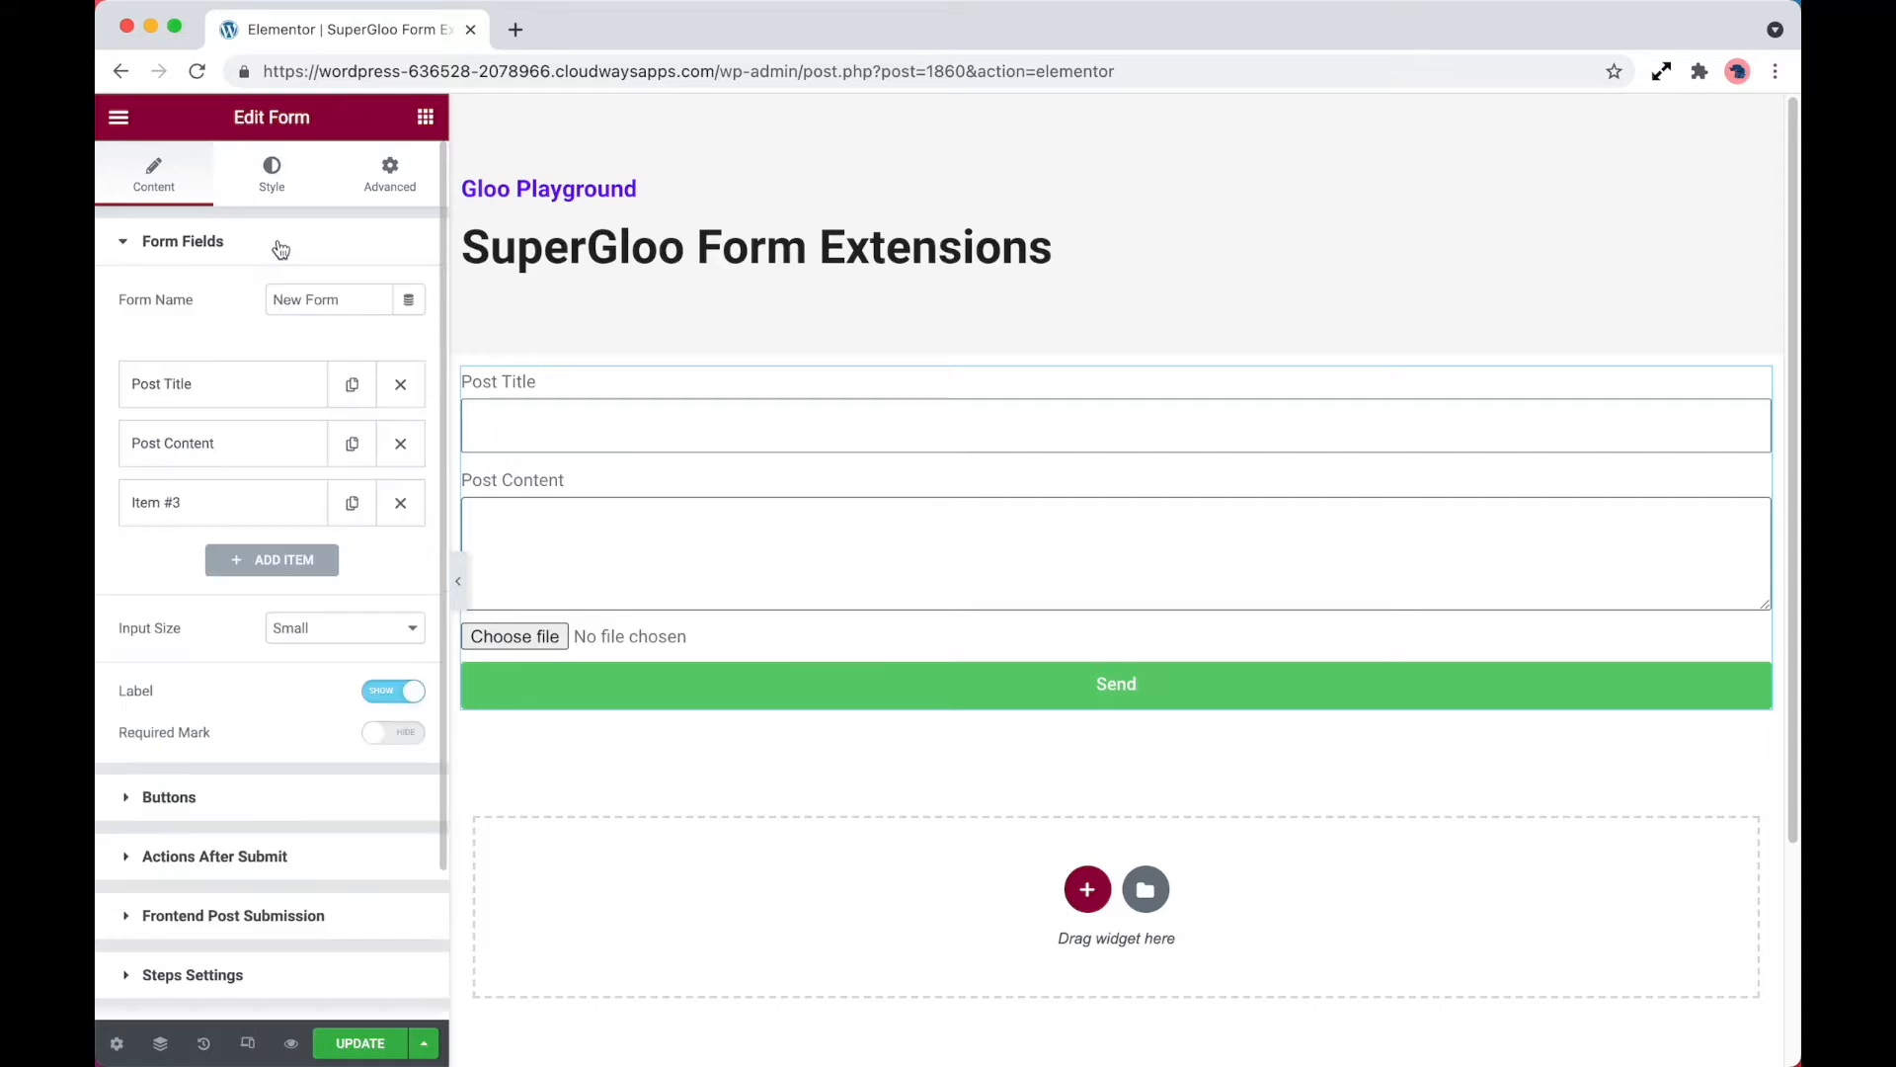
{"action": "left_click", "coordinate": [275, 504]}
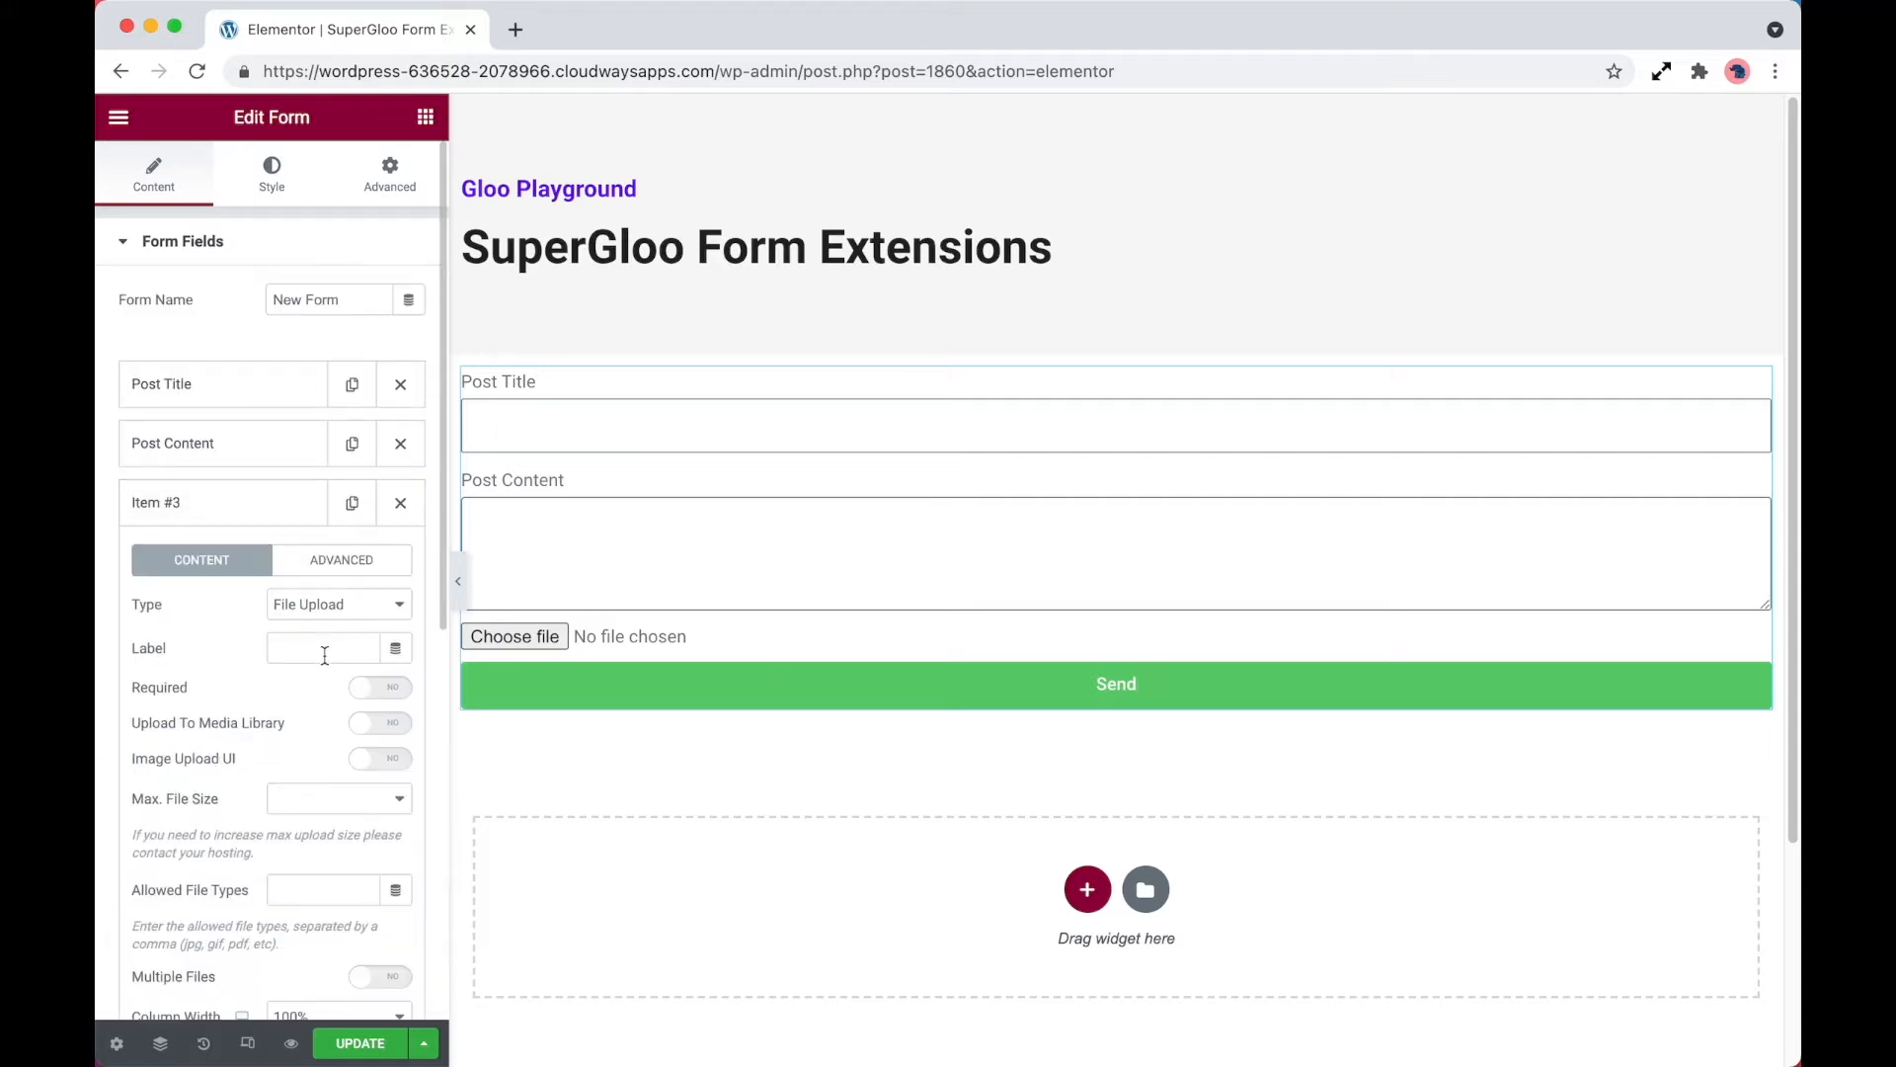
{"action": "left_click", "coordinate": [329, 647]}
{"action": "type", "text": "Fe"}
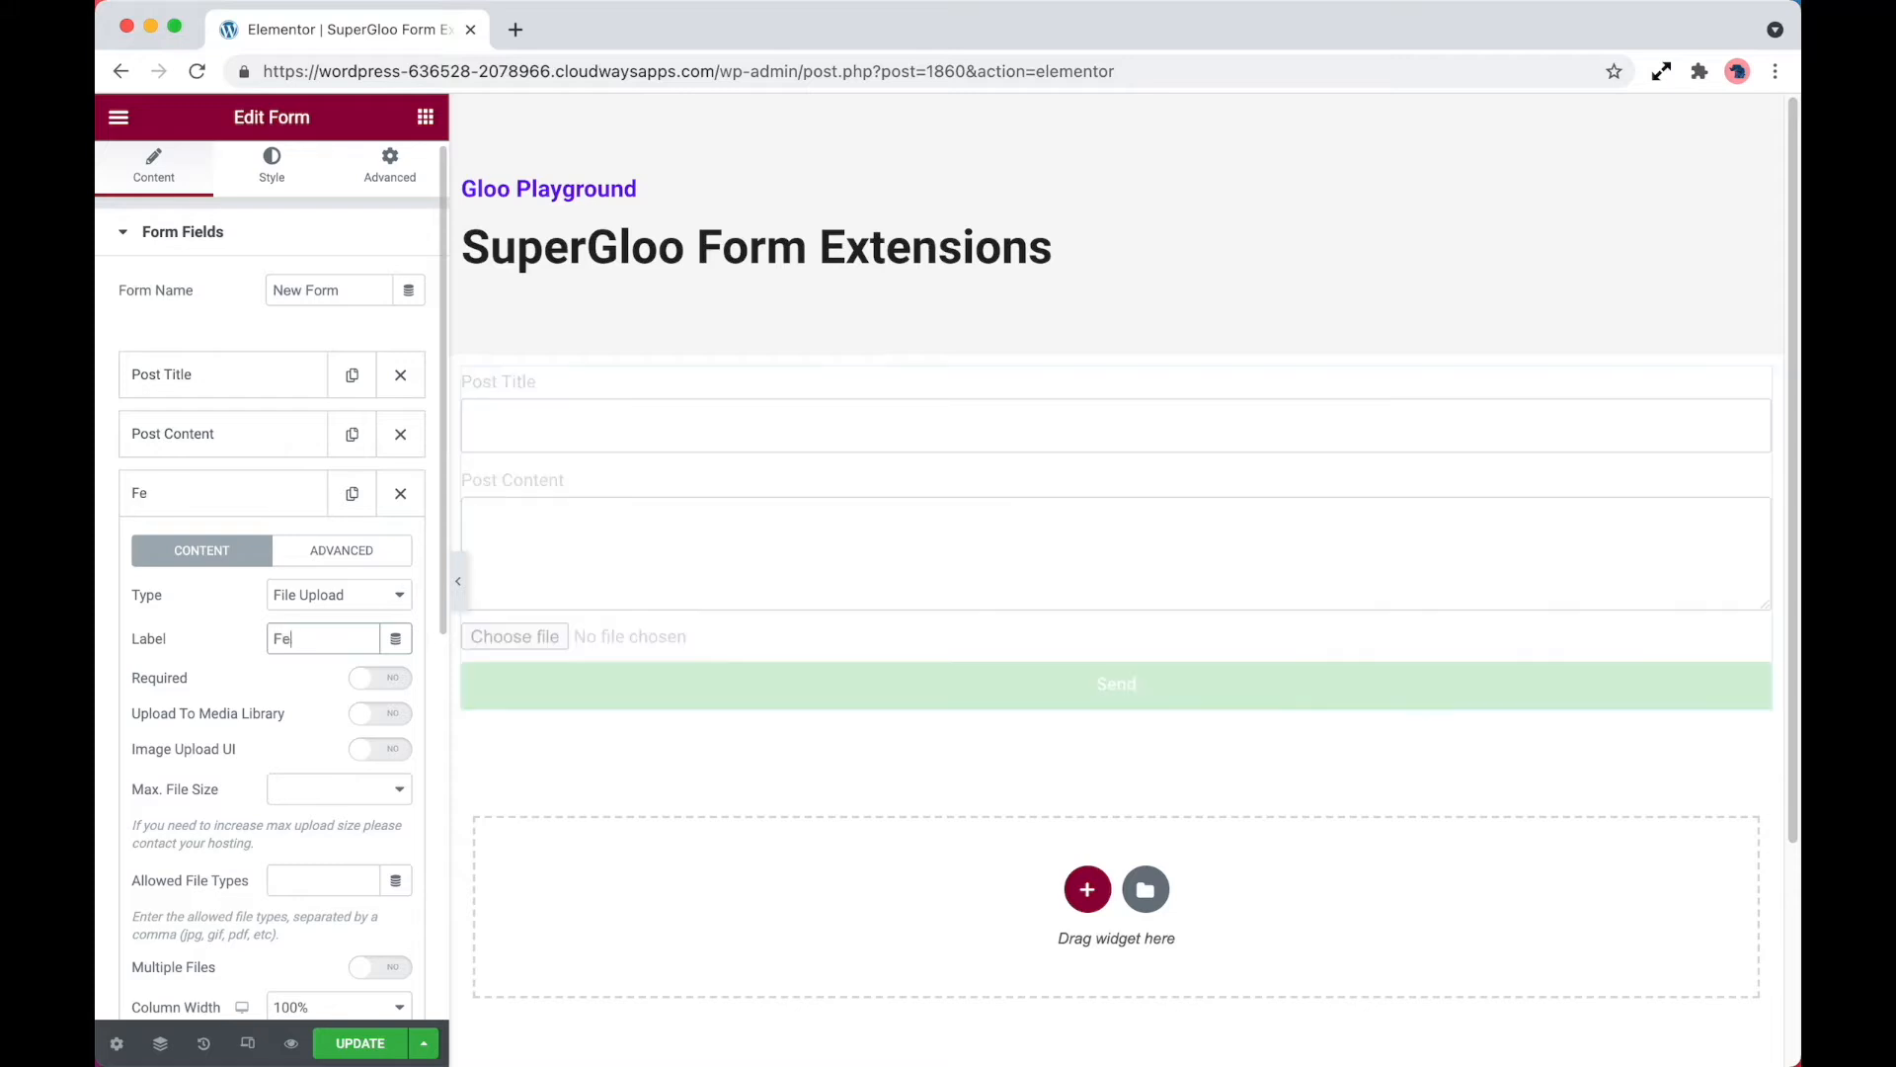
{"action": "type", "text": "atured Image"}
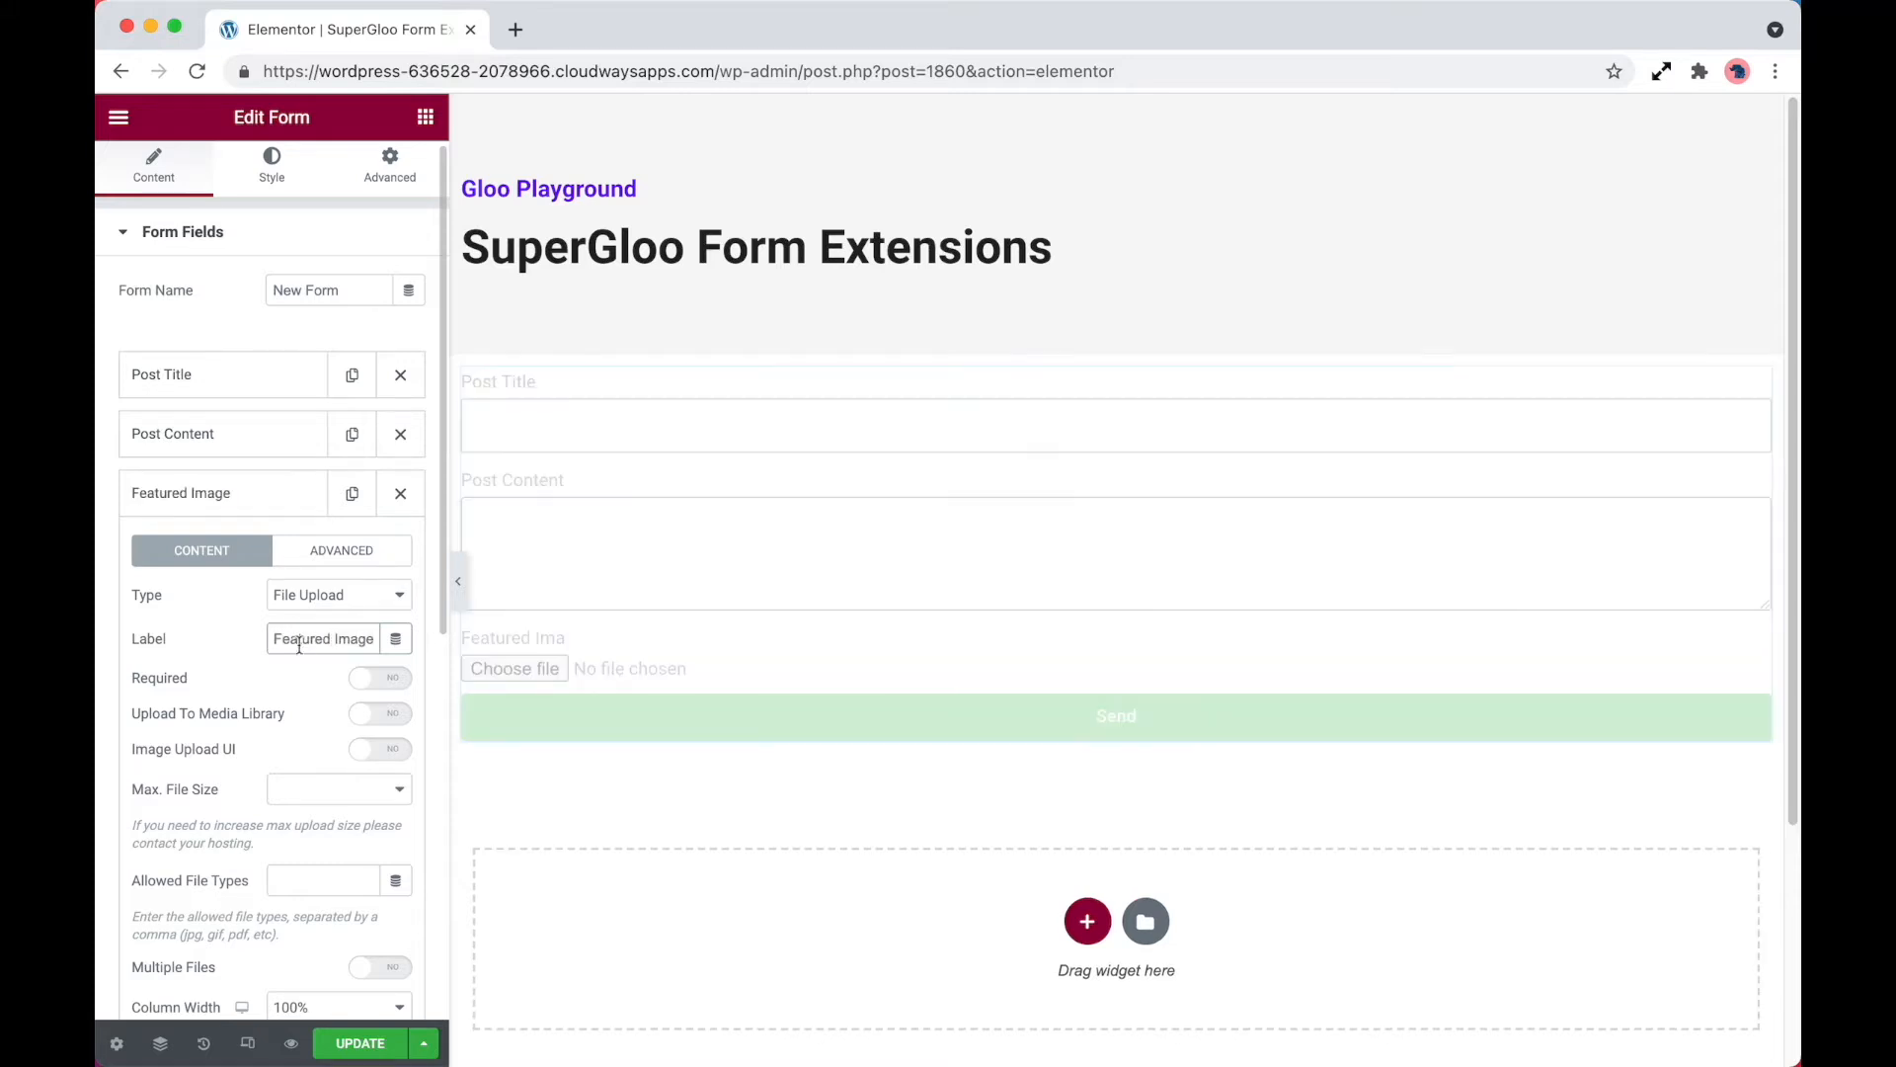
{"action": "scroll", "coordinate": [300, 644], "scroll_direction": "down", "scroll_amount": 1}
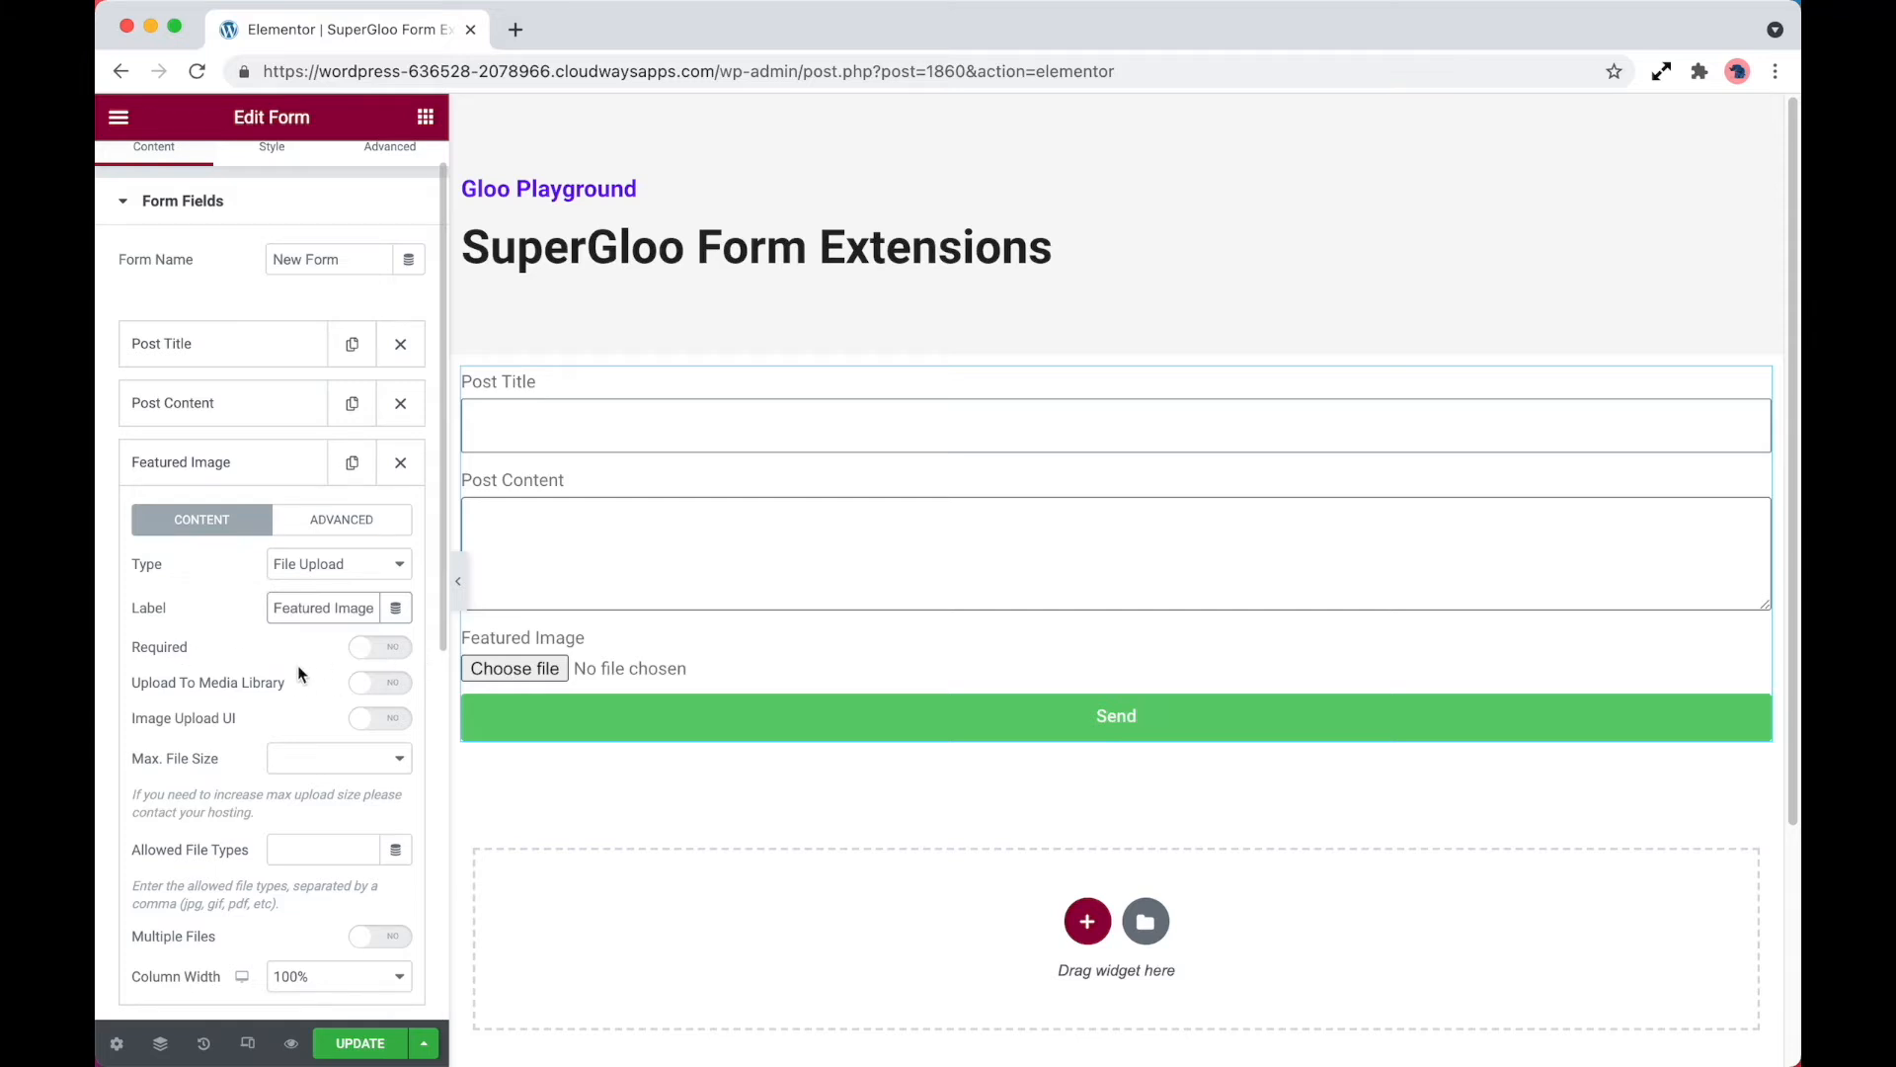
{"action": "scroll", "coordinate": [284, 707], "scroll_direction": "down", "scroll_amount": 1}
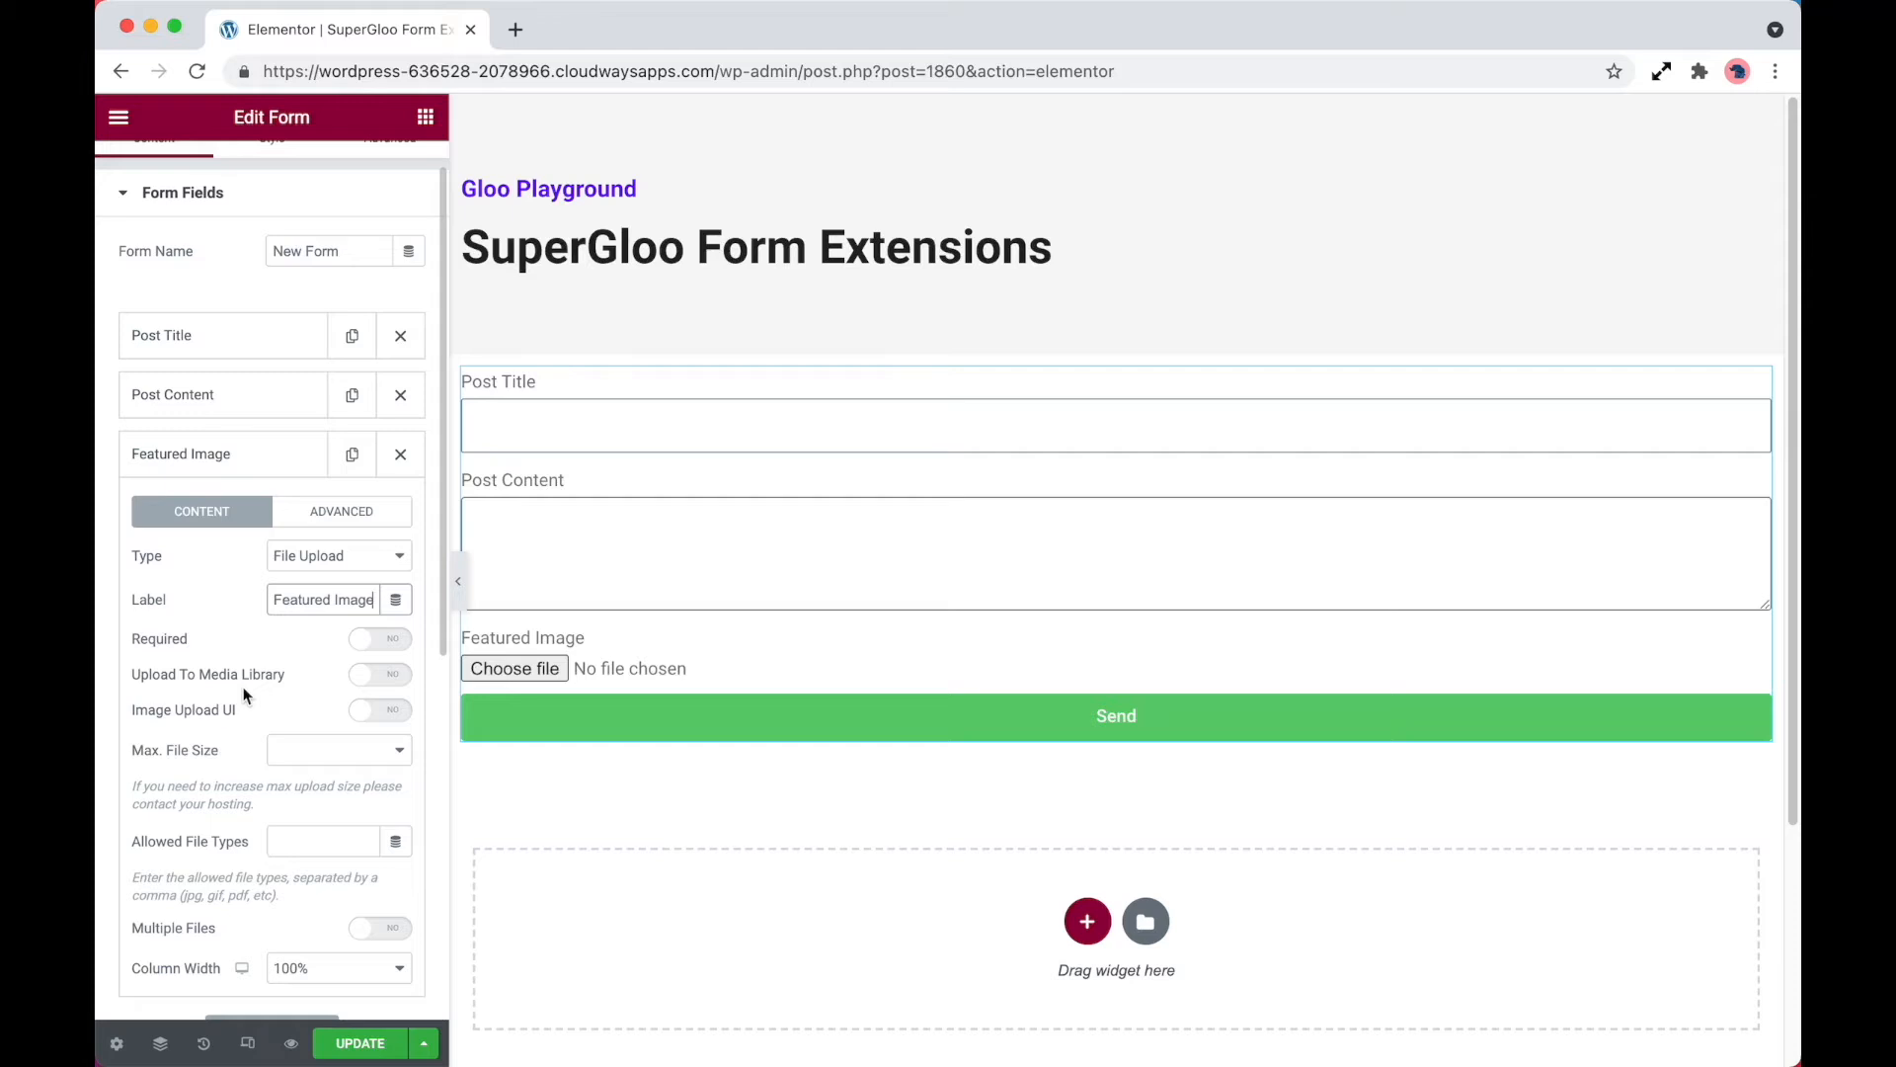
{"action": "left_click", "coordinate": [297, 684]}
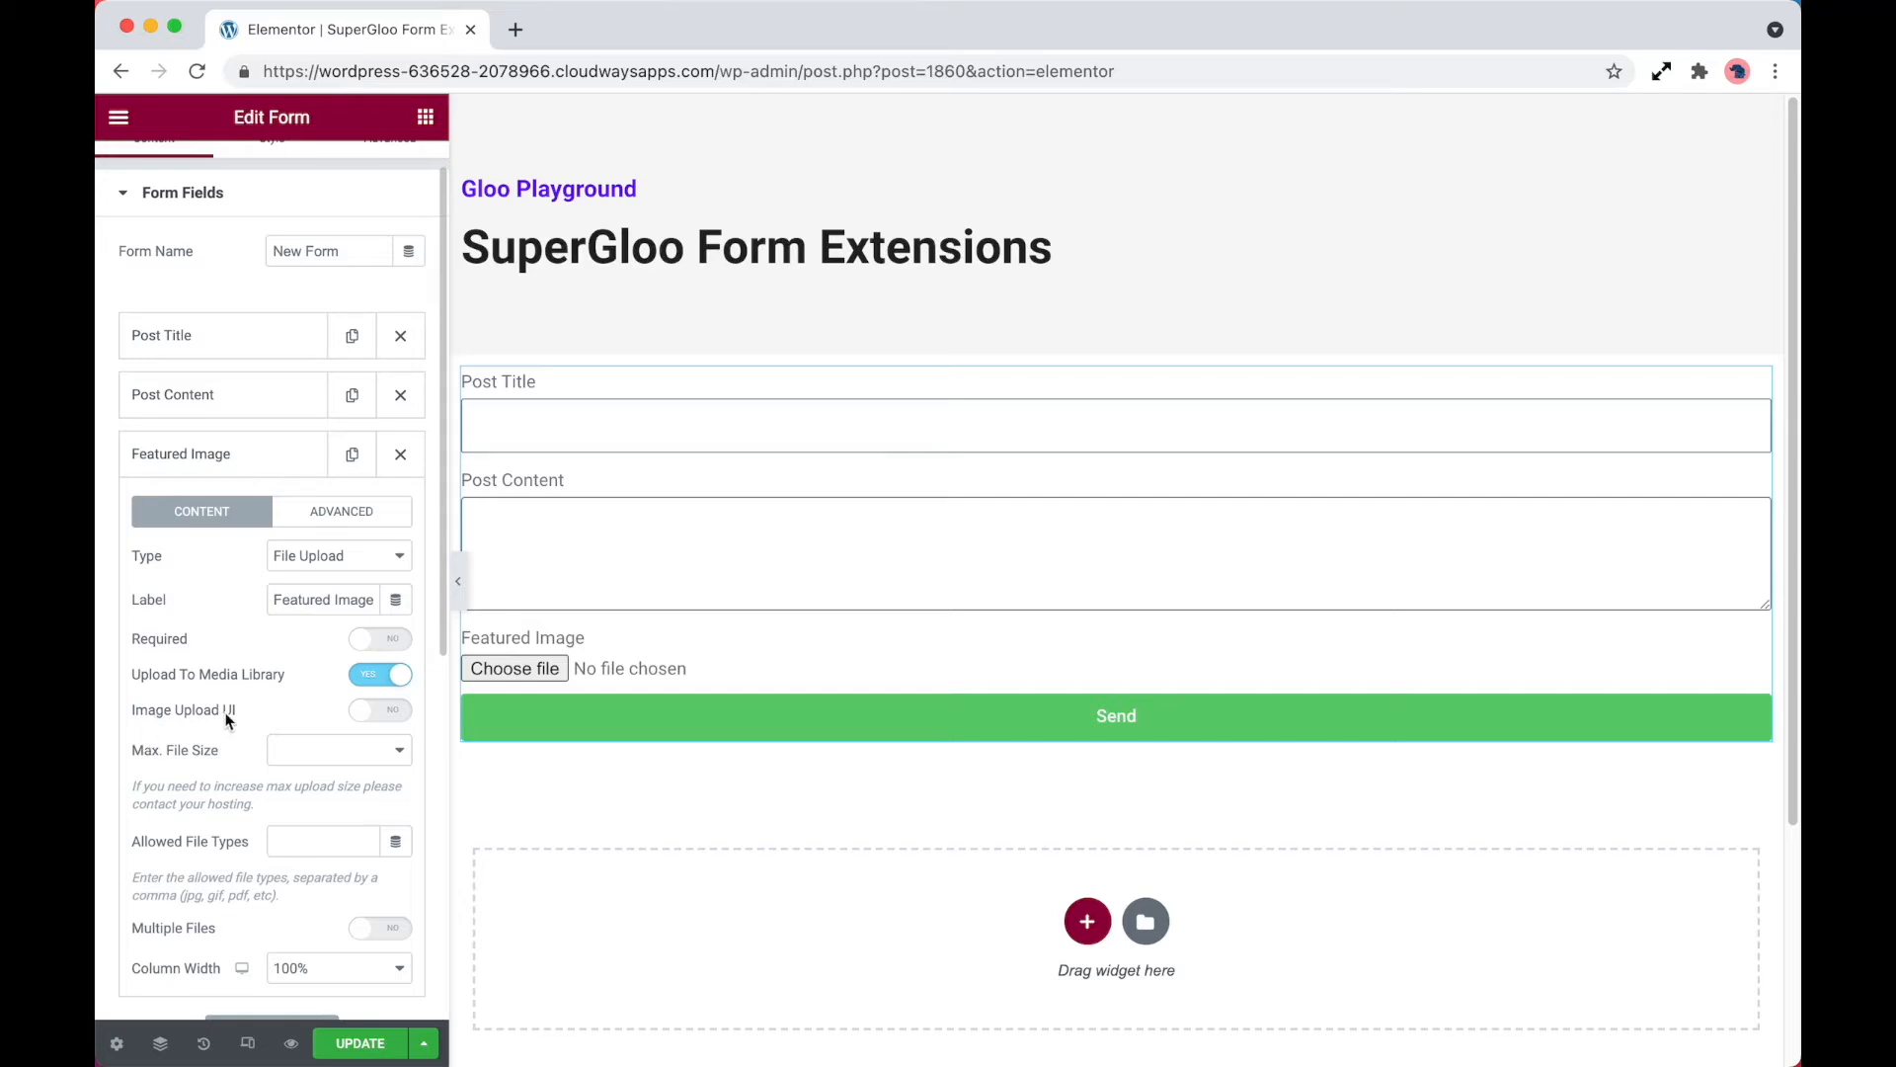
Try the Image Upload UI on the Featured Image field, disable it again and view the maximum file size options
{"action": "left_click", "coordinate": [386, 712]}
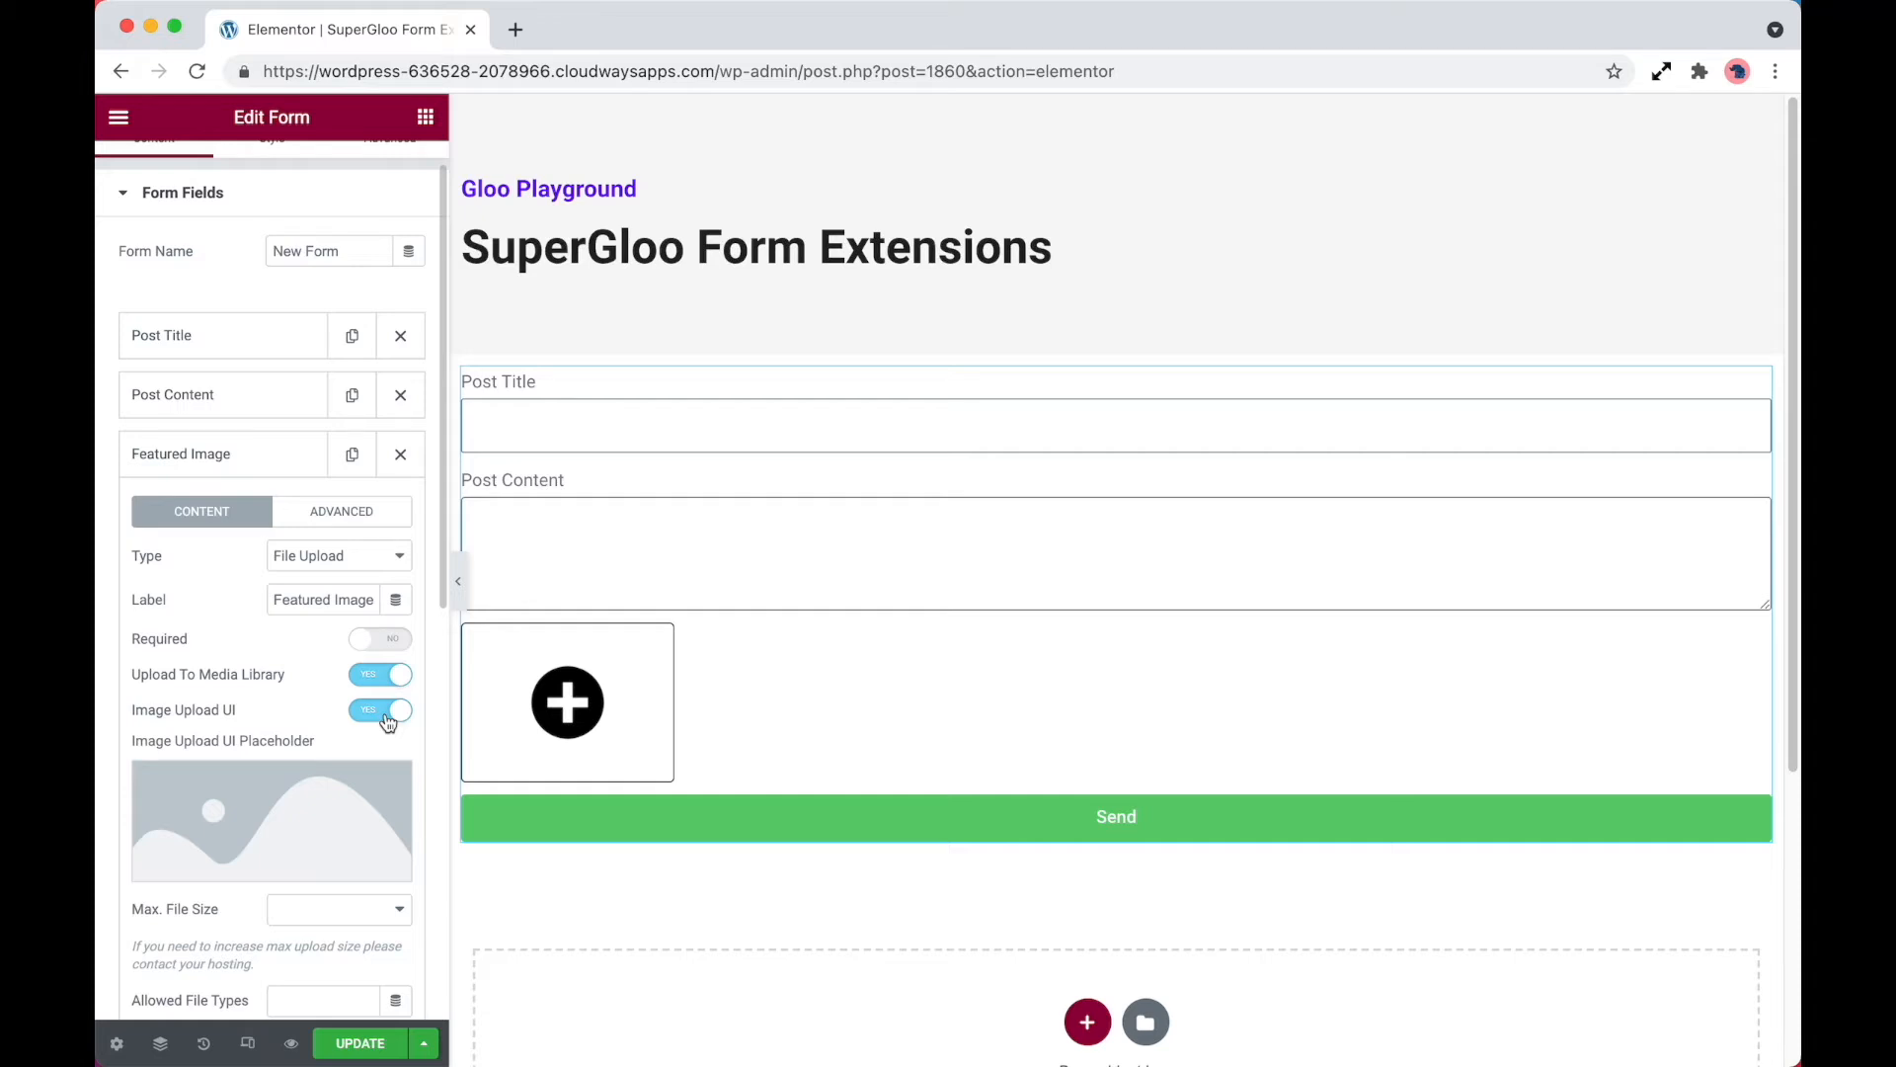
{"action": "left_click", "coordinate": [385, 713]}
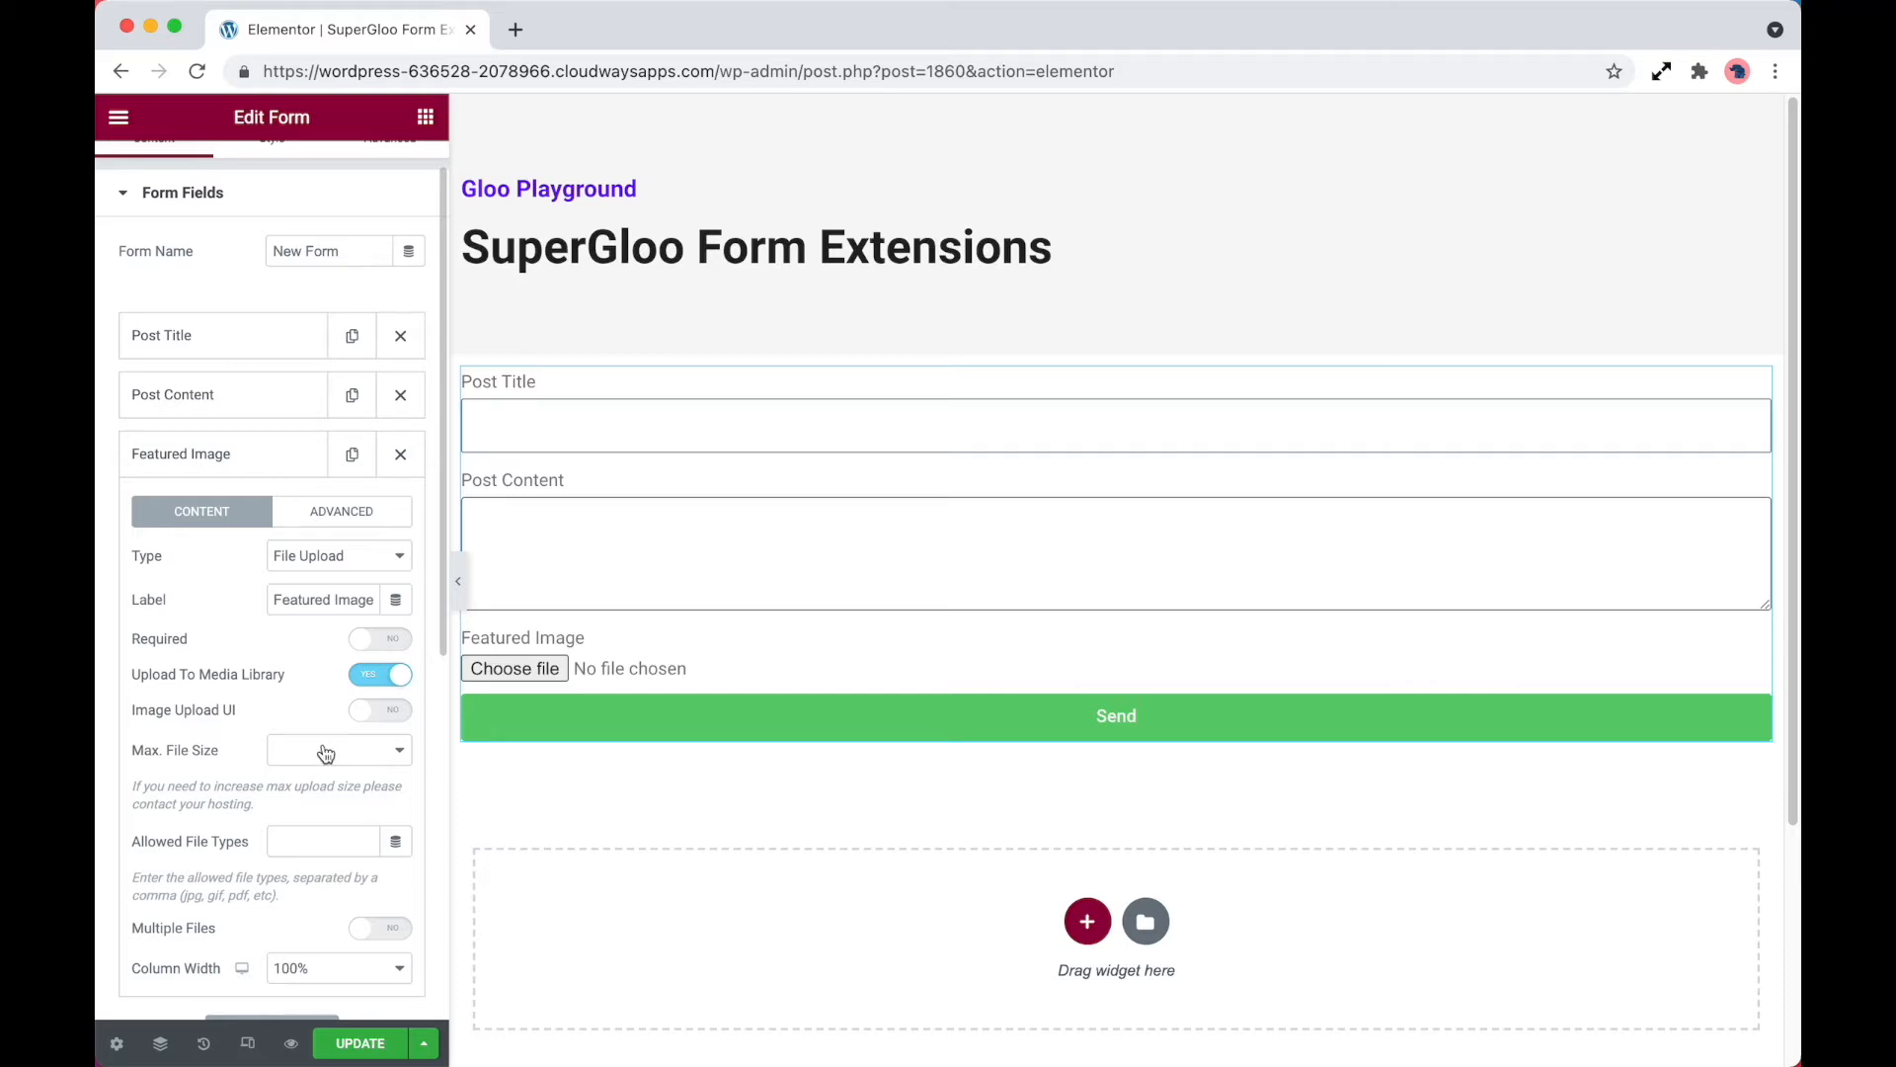
{"action": "left_click", "coordinate": [326, 753]}
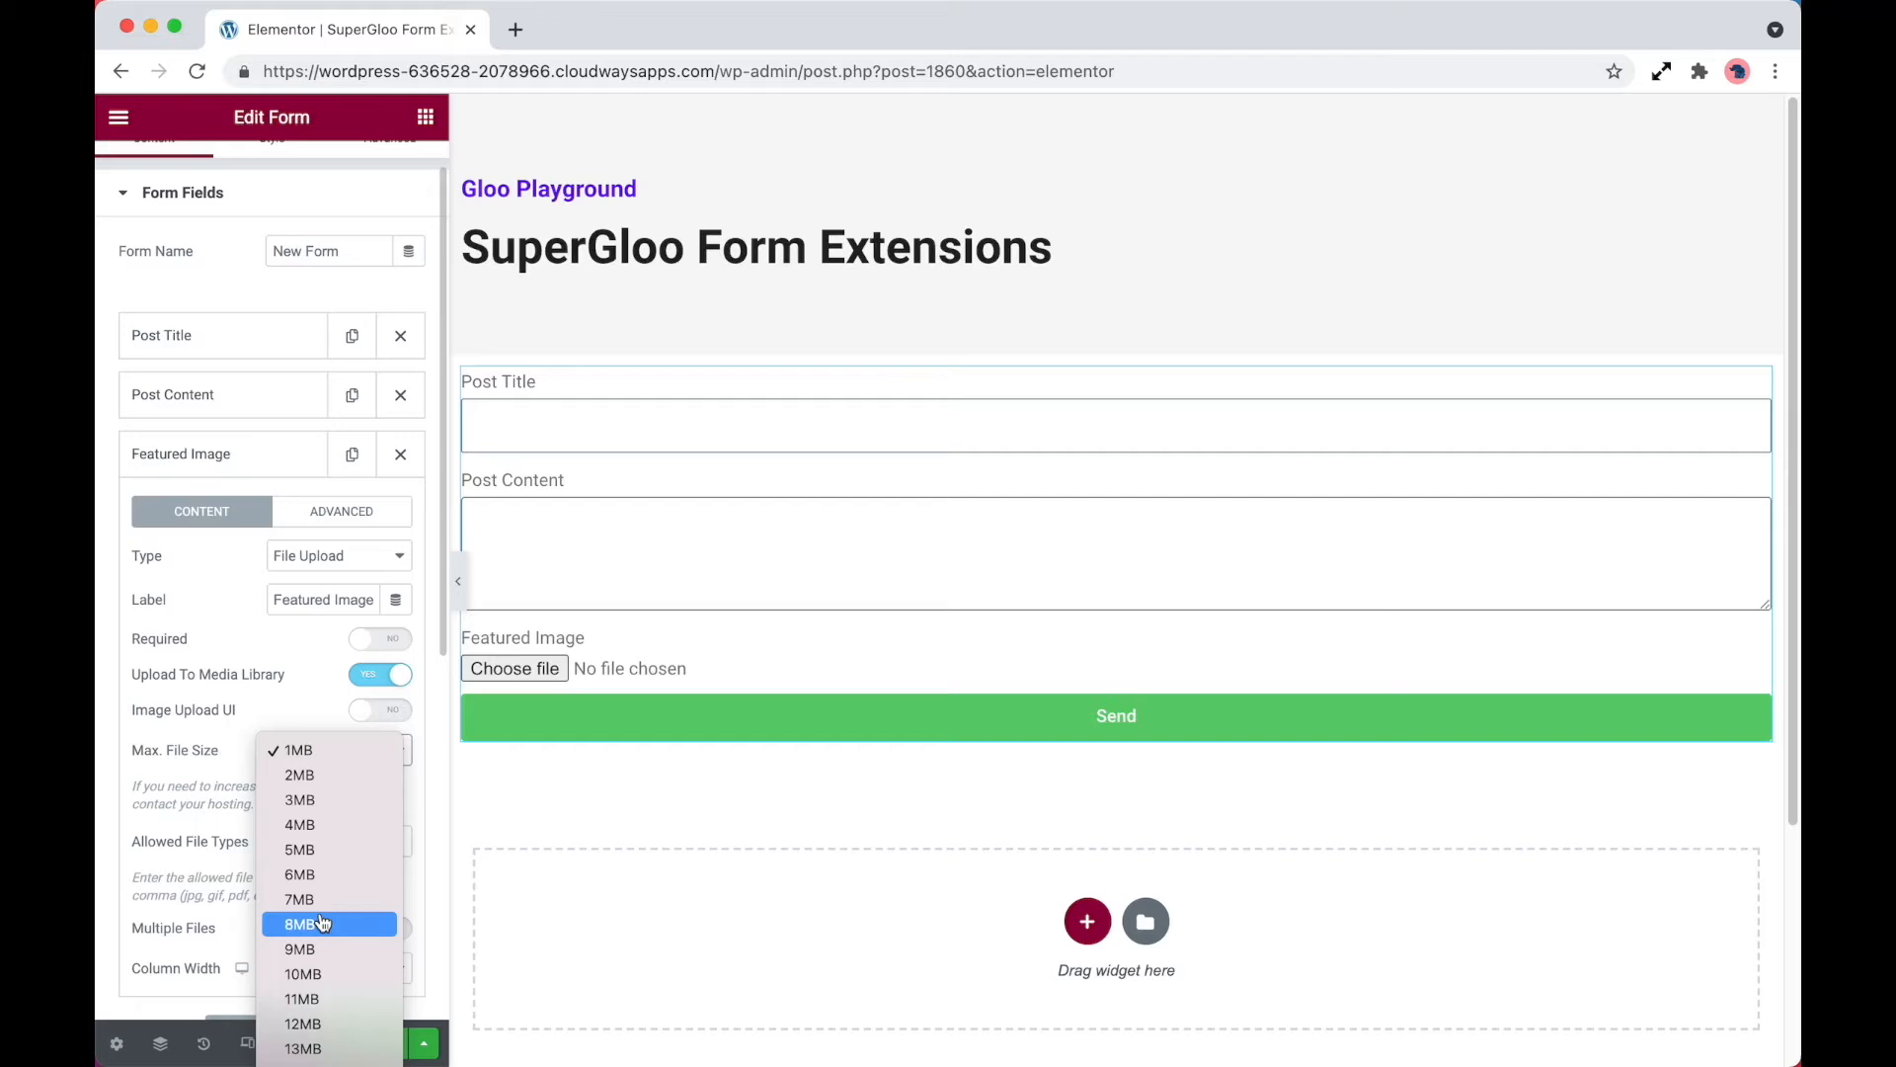
{"action": "left_click", "coordinate": [191, 796]}
Restrict the Featured Image field's allowed file types to jpg,png
{"action": "left_click", "coordinate": [335, 854]}
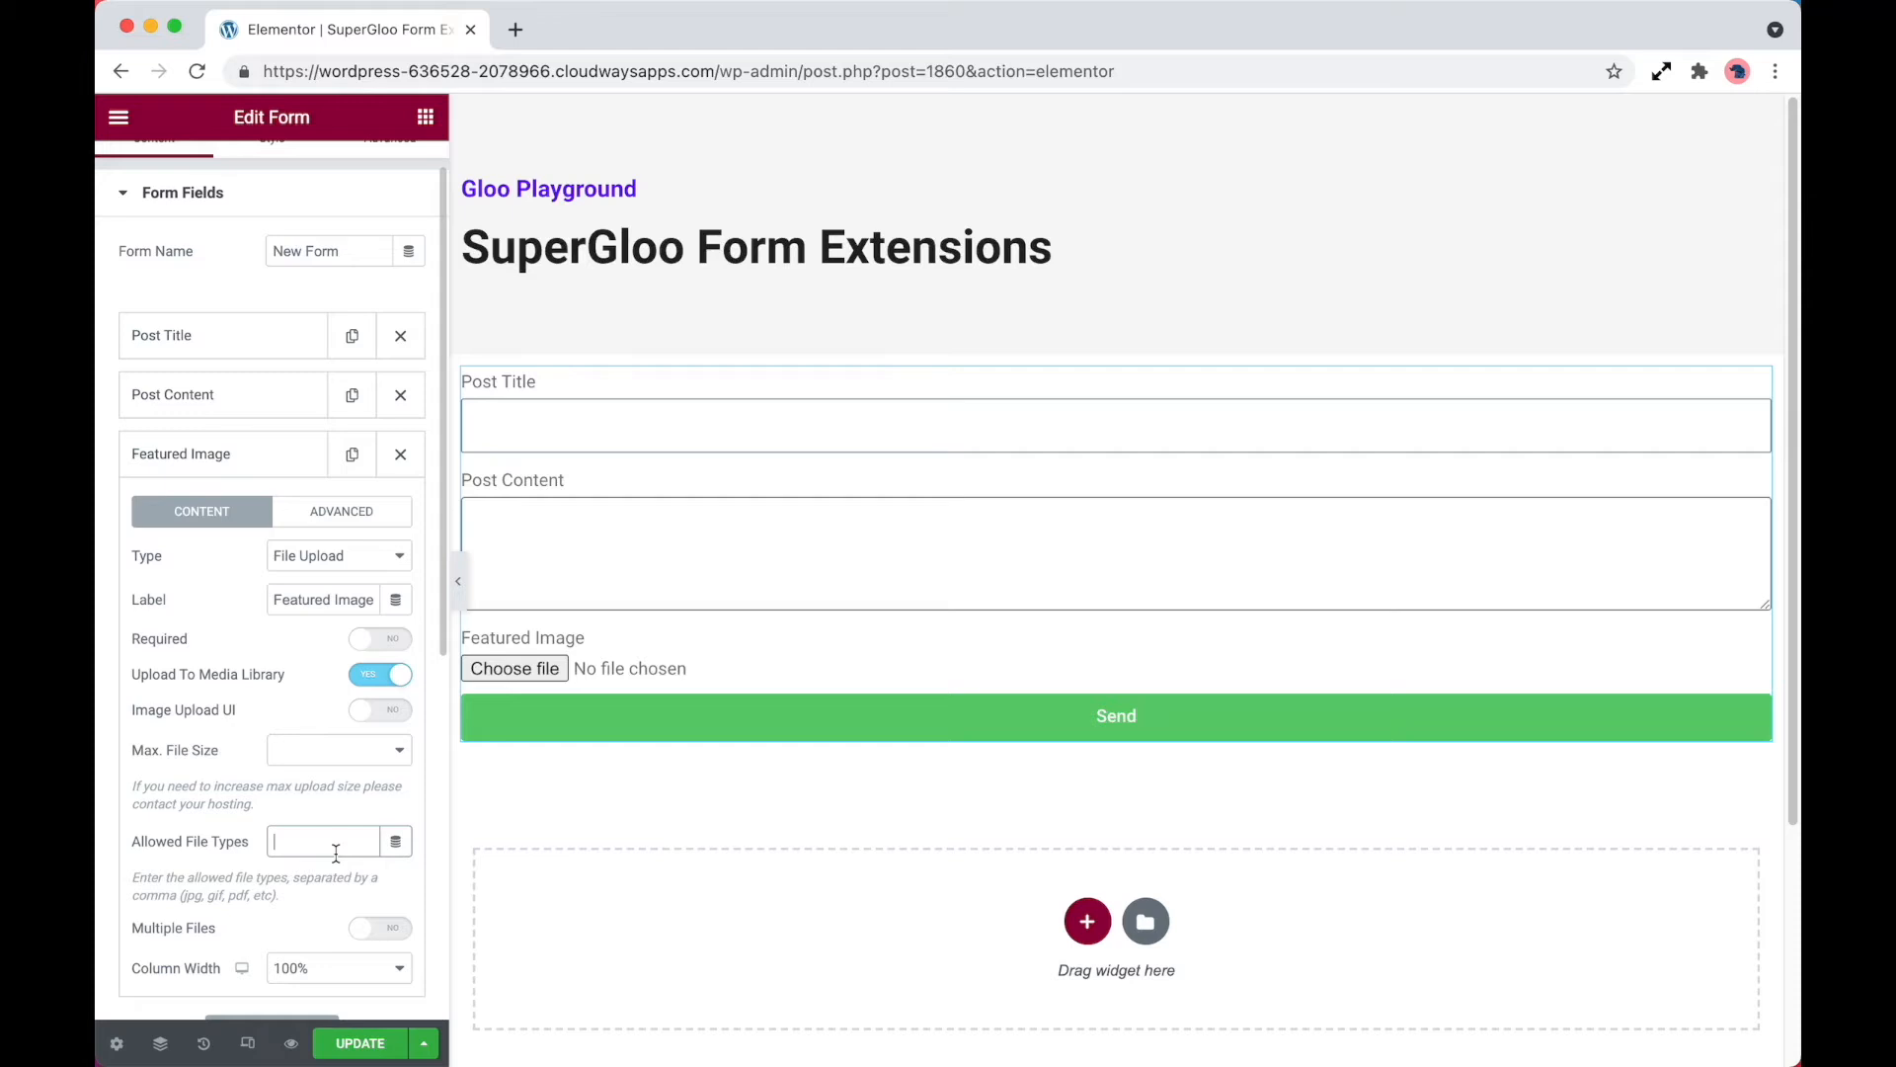
{"action": "type", "text": "jpg,png"}
Try allowing multiple files with a maximum of 10 on the Featured Image field, and disable multiple files again
{"action": "scroll", "coordinate": [317, 923], "scroll_direction": "down", "scroll_amount": 1}
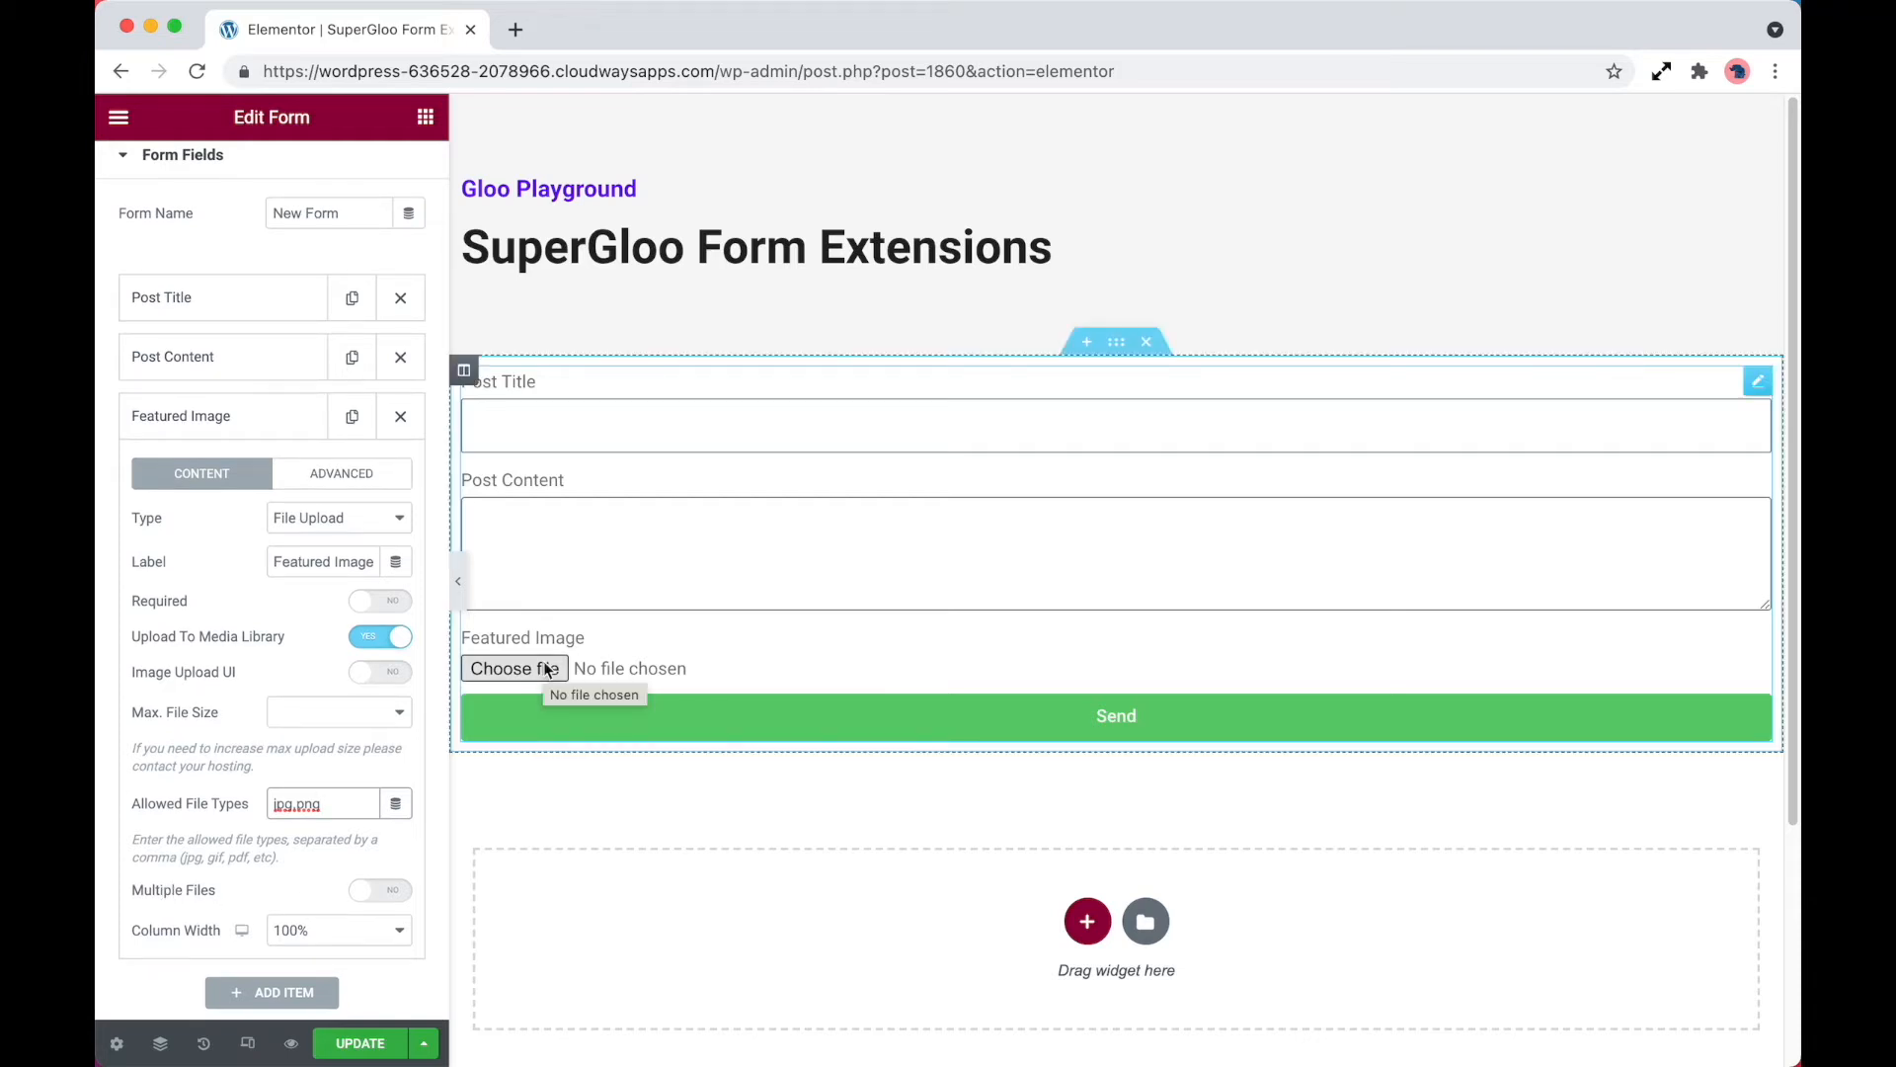
{"action": "left_click", "coordinate": [382, 892]}
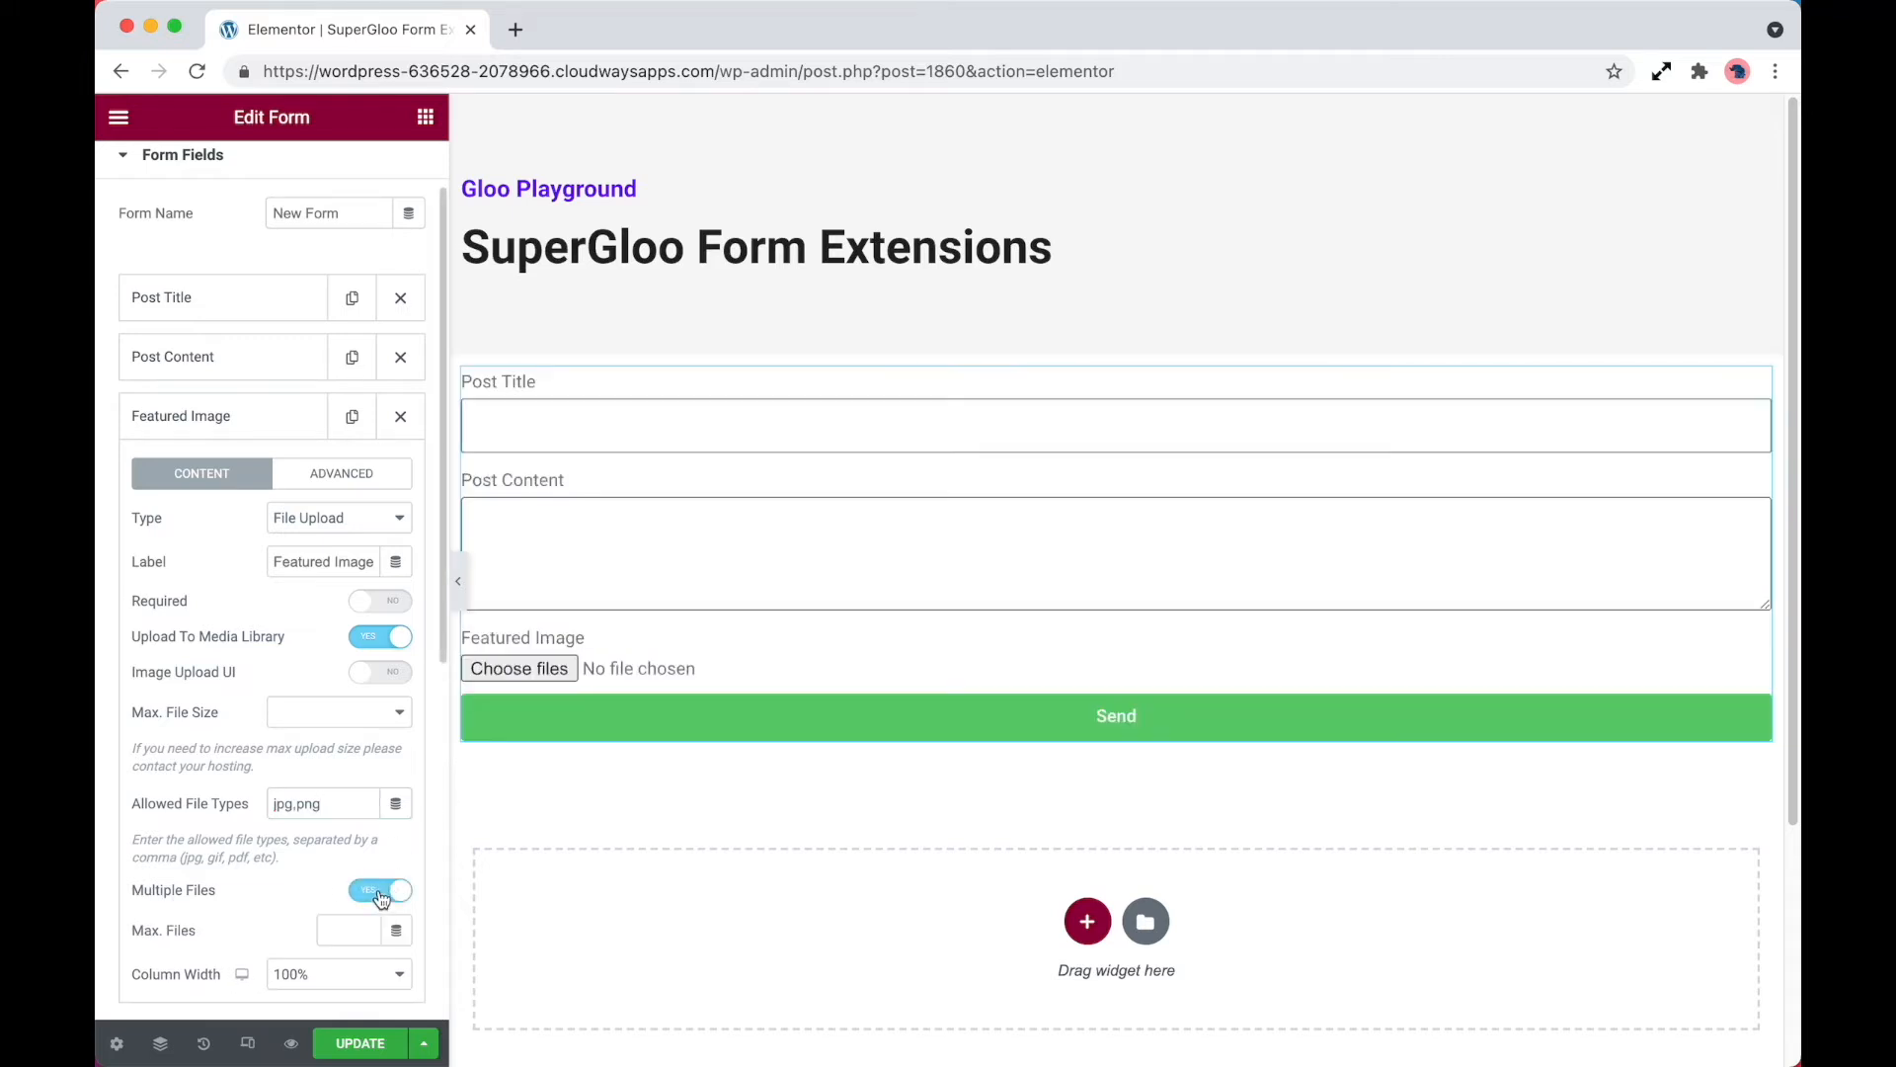
{"action": "left_click", "coordinate": [335, 926]}
{"action": "type", "text": "10"}
{"action": "scroll", "coordinate": [344, 929], "scroll_direction": "down", "scroll_amount": 1}
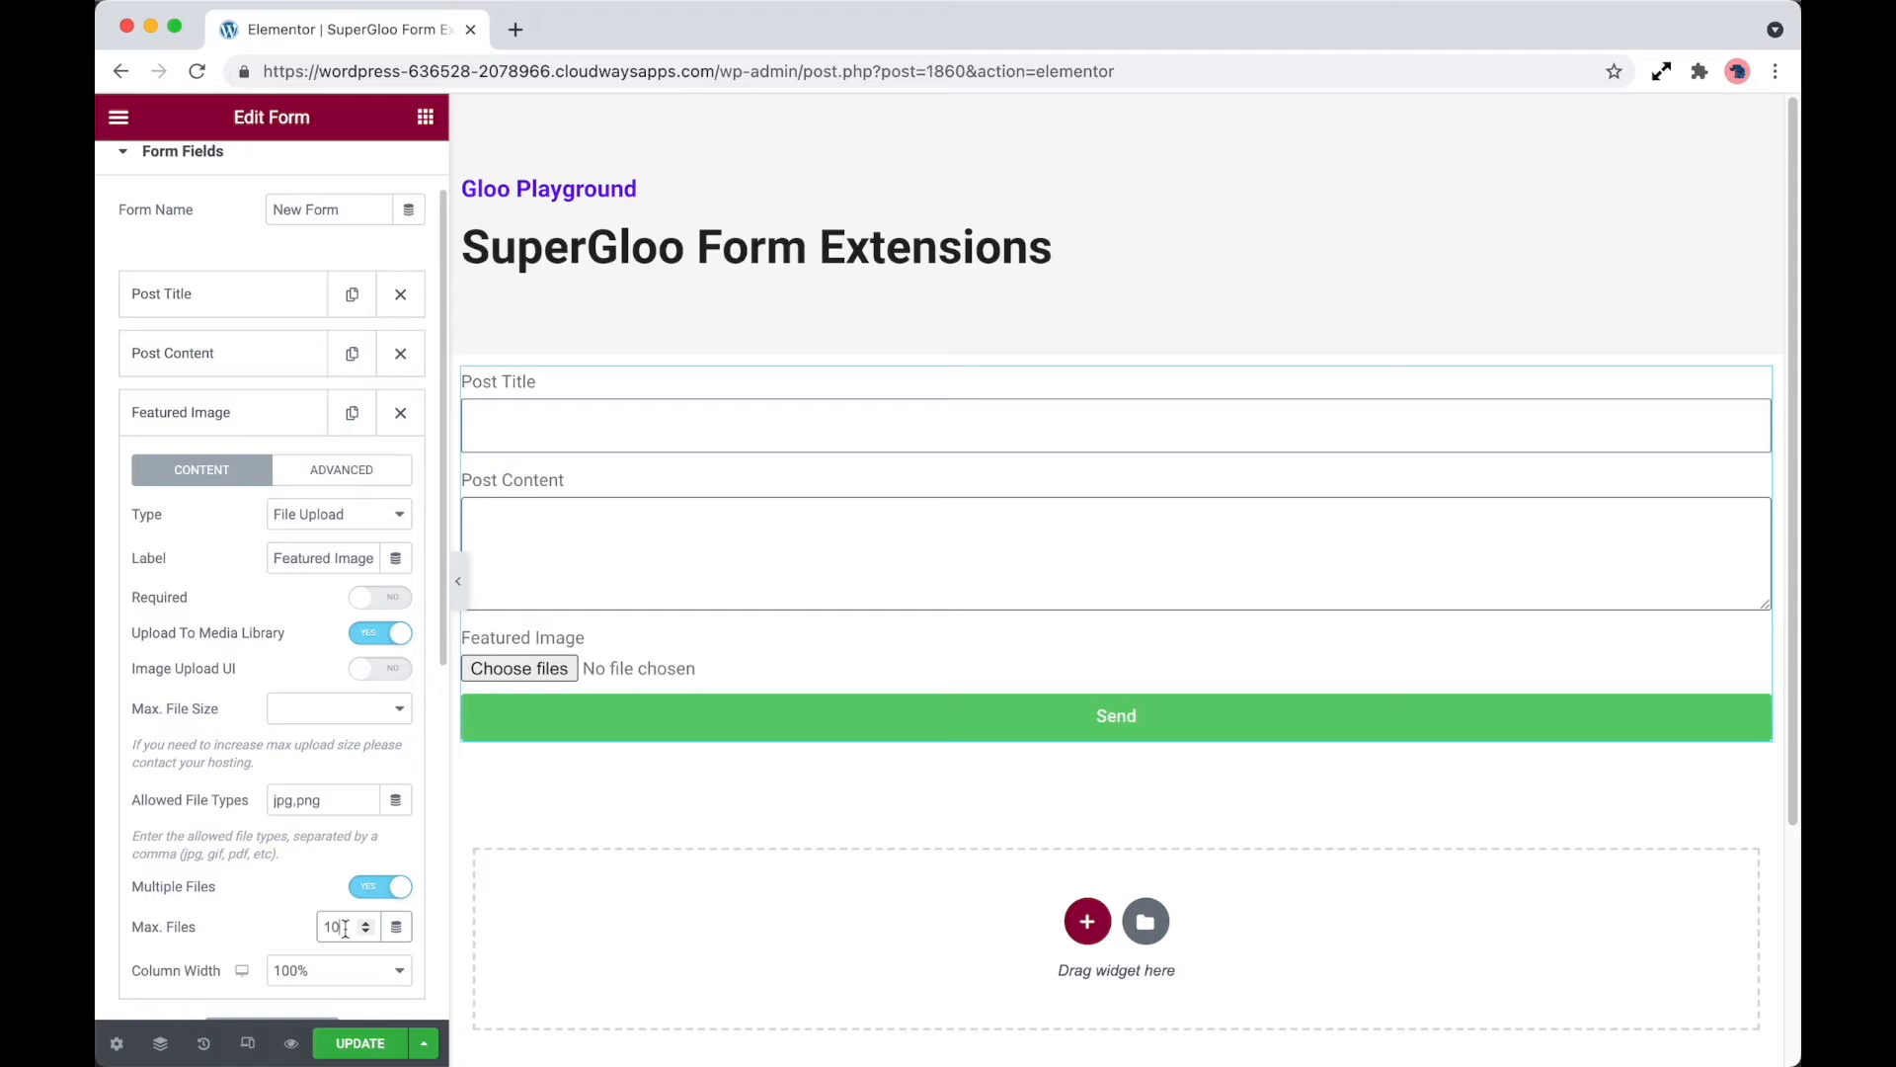
{"action": "left_click", "coordinate": [380, 886]}
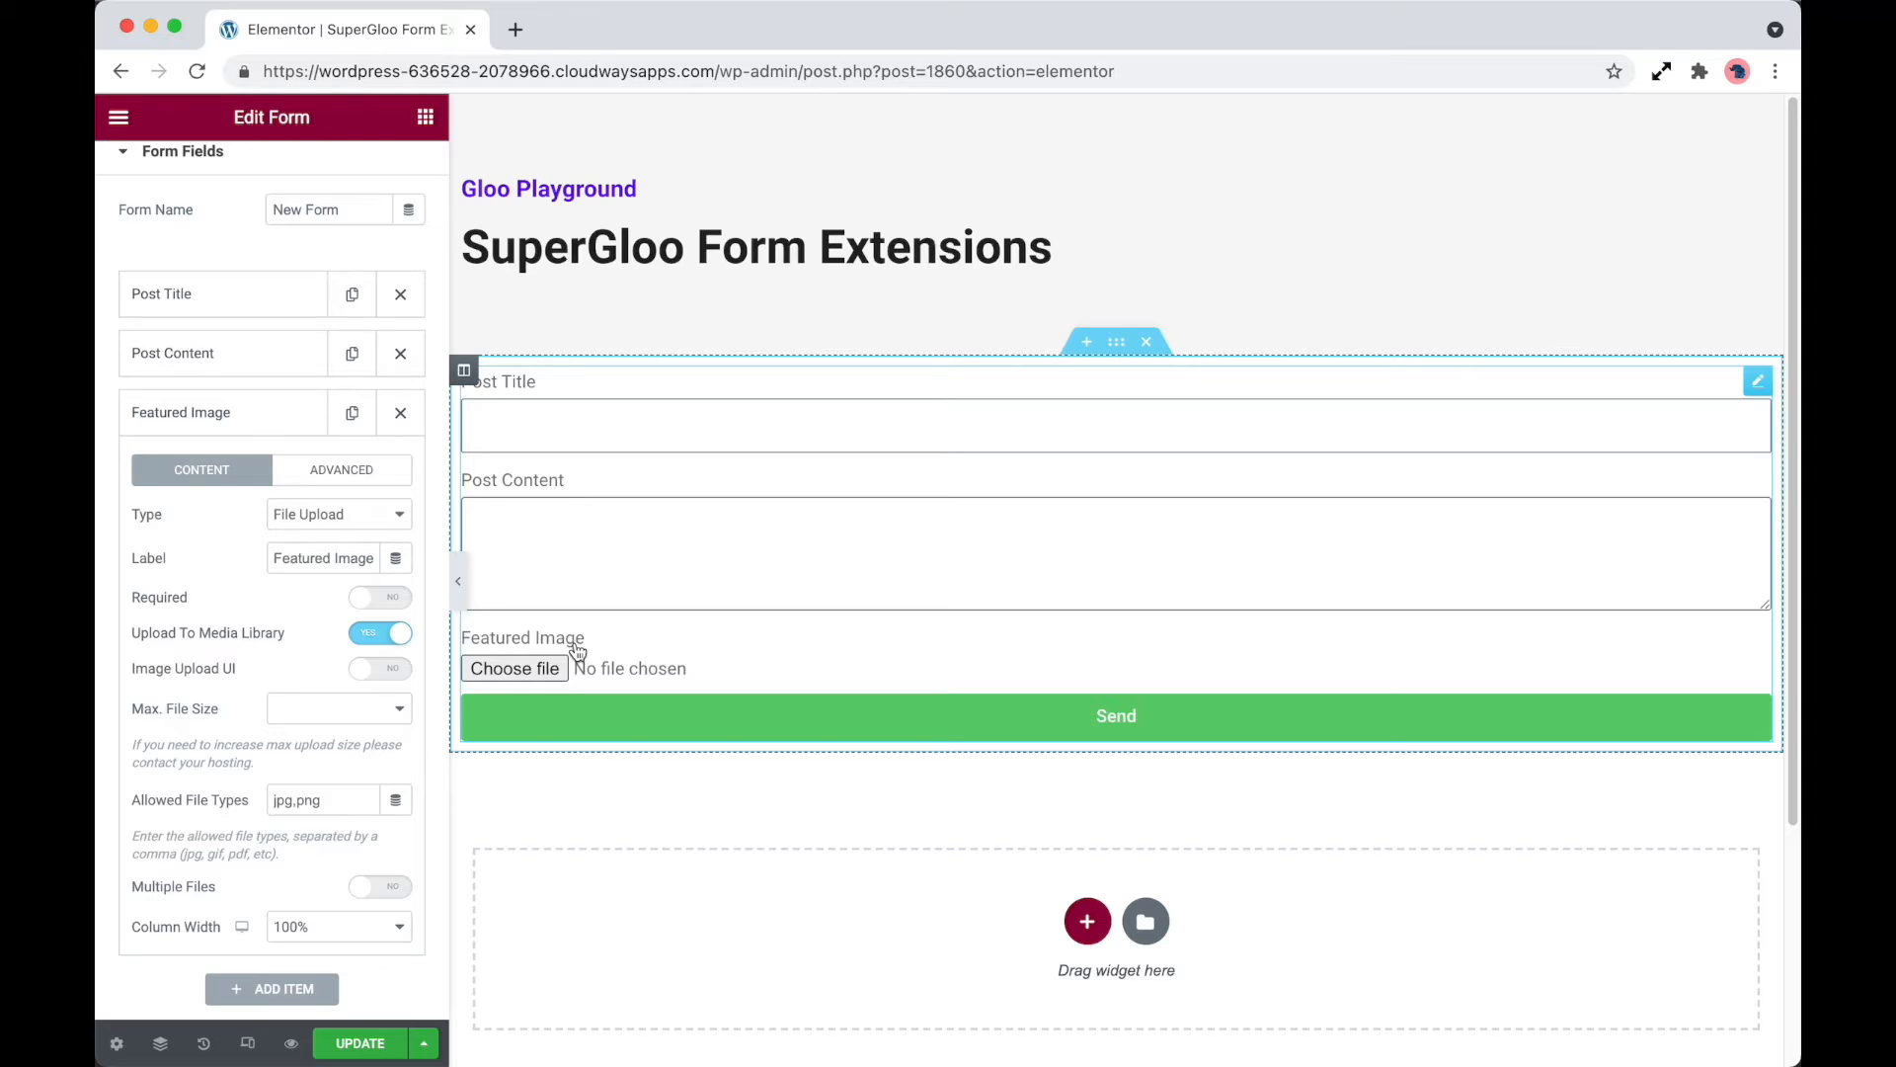
Update the page and open its frontend preview
{"action": "left_click", "coordinate": [383, 1042]}
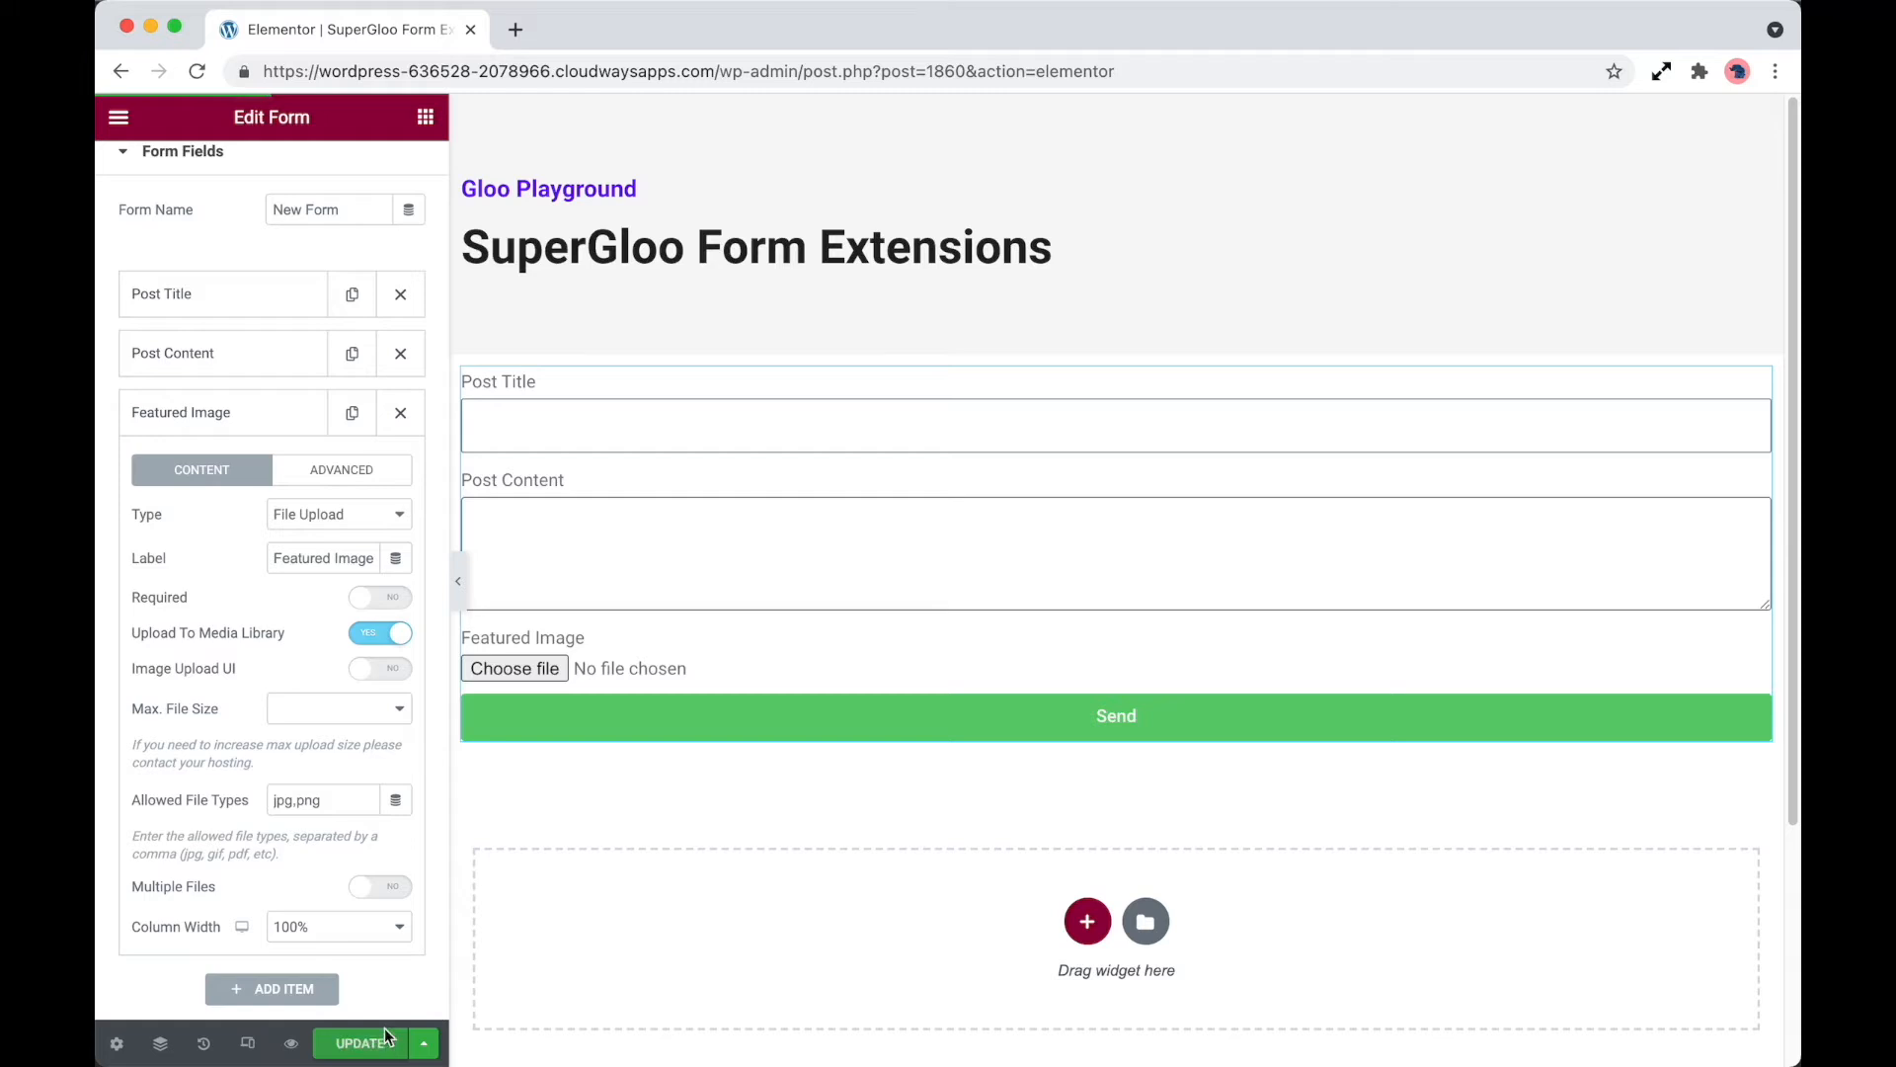
{"action": "left_click", "coordinate": [291, 1044]}
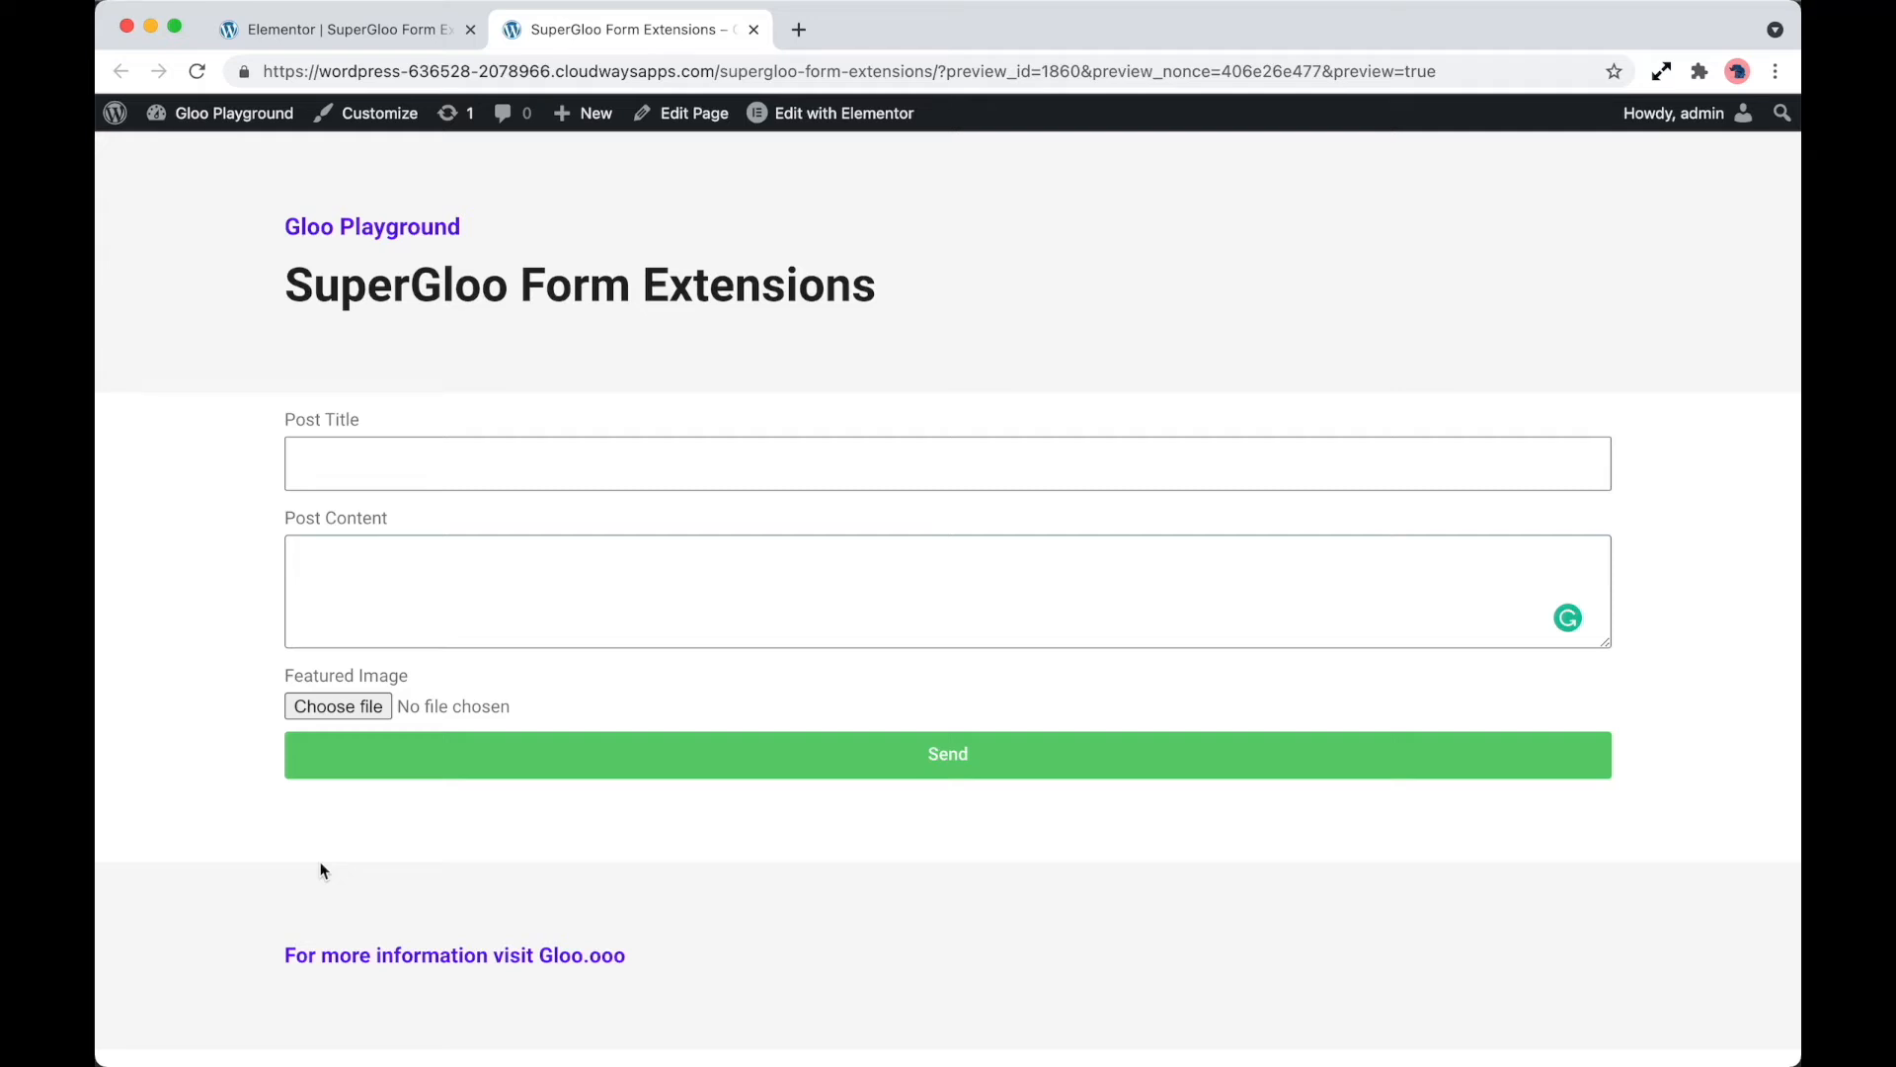
Submit the previewed form with the title Test title, the content Test content and superGloo Forms.jpg as featured image
{"action": "left_click", "coordinate": [402, 470]}
{"action": "type", "text": "Test title"}
{"action": "key", "text": "Tab"}
{"action": "type", "text": "Test content"}
{"action": "left_click", "coordinate": [369, 697]}
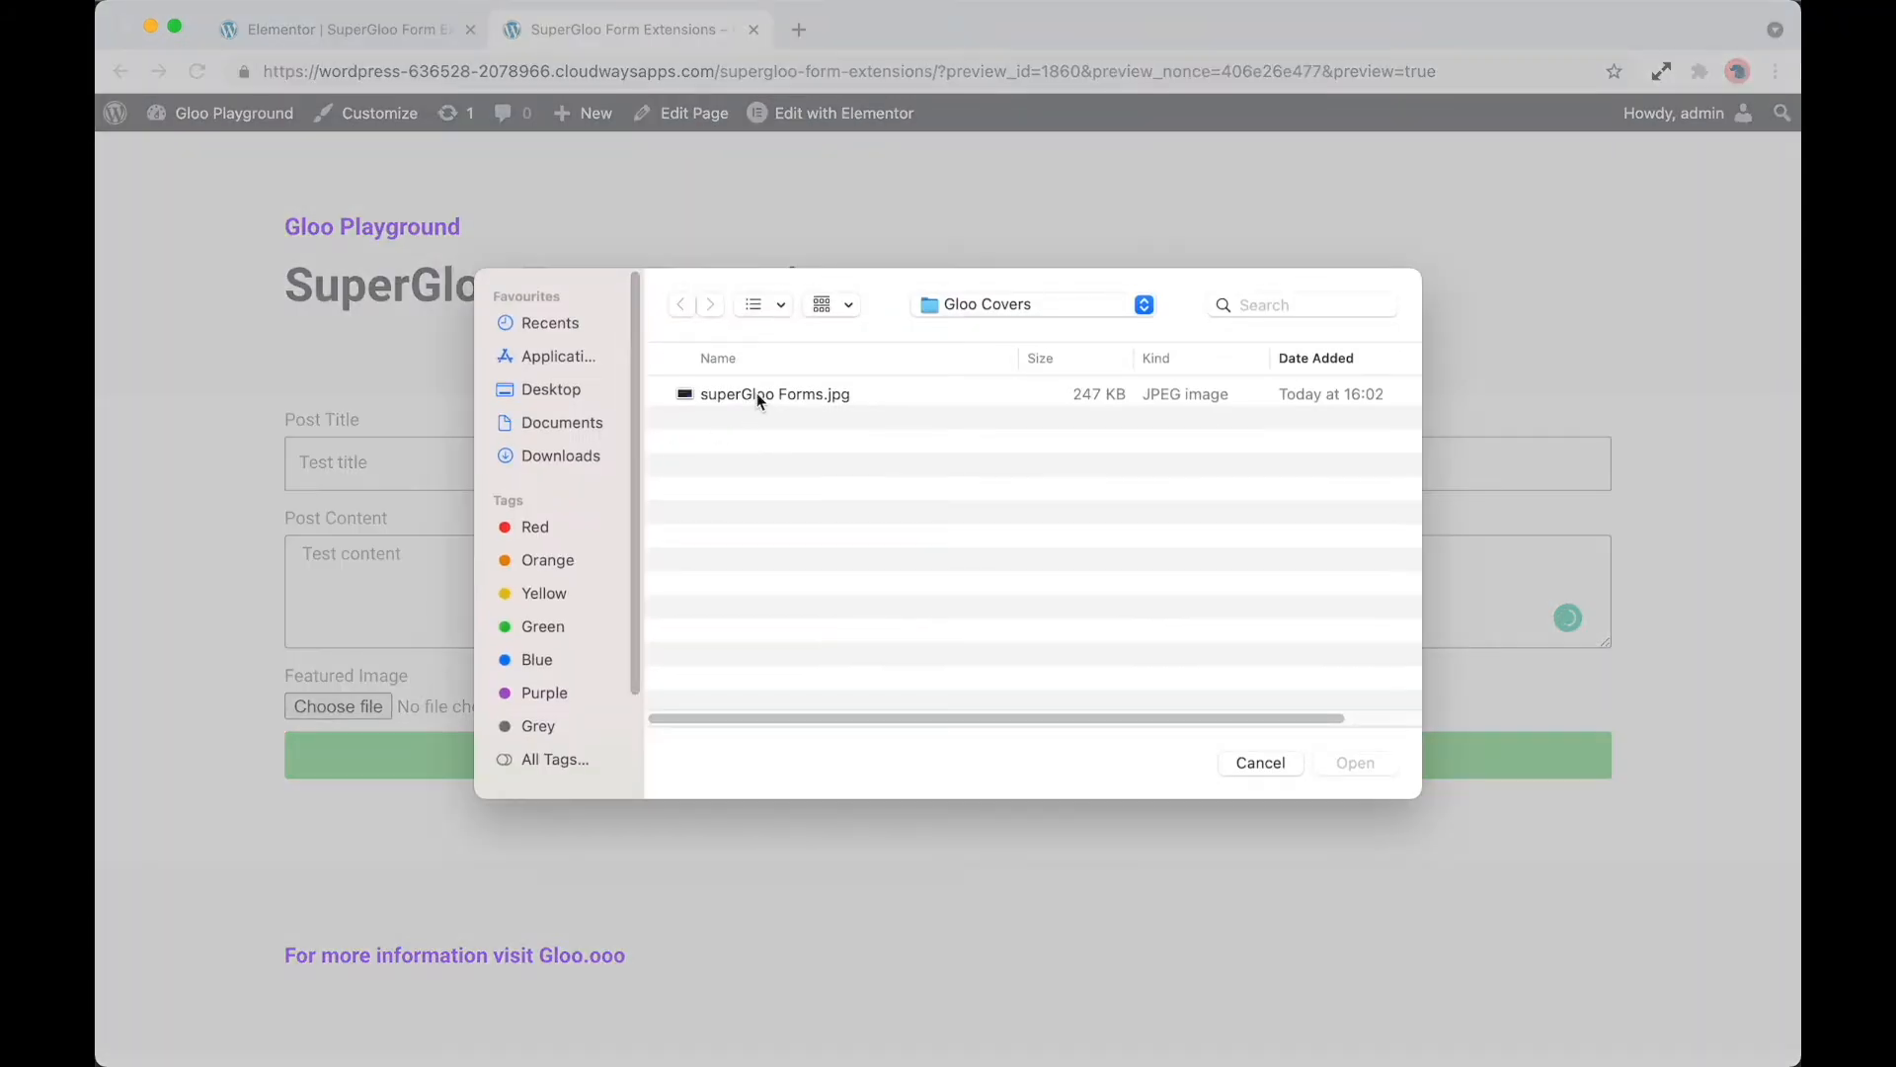
{"action": "left_click", "coordinate": [760, 395]}
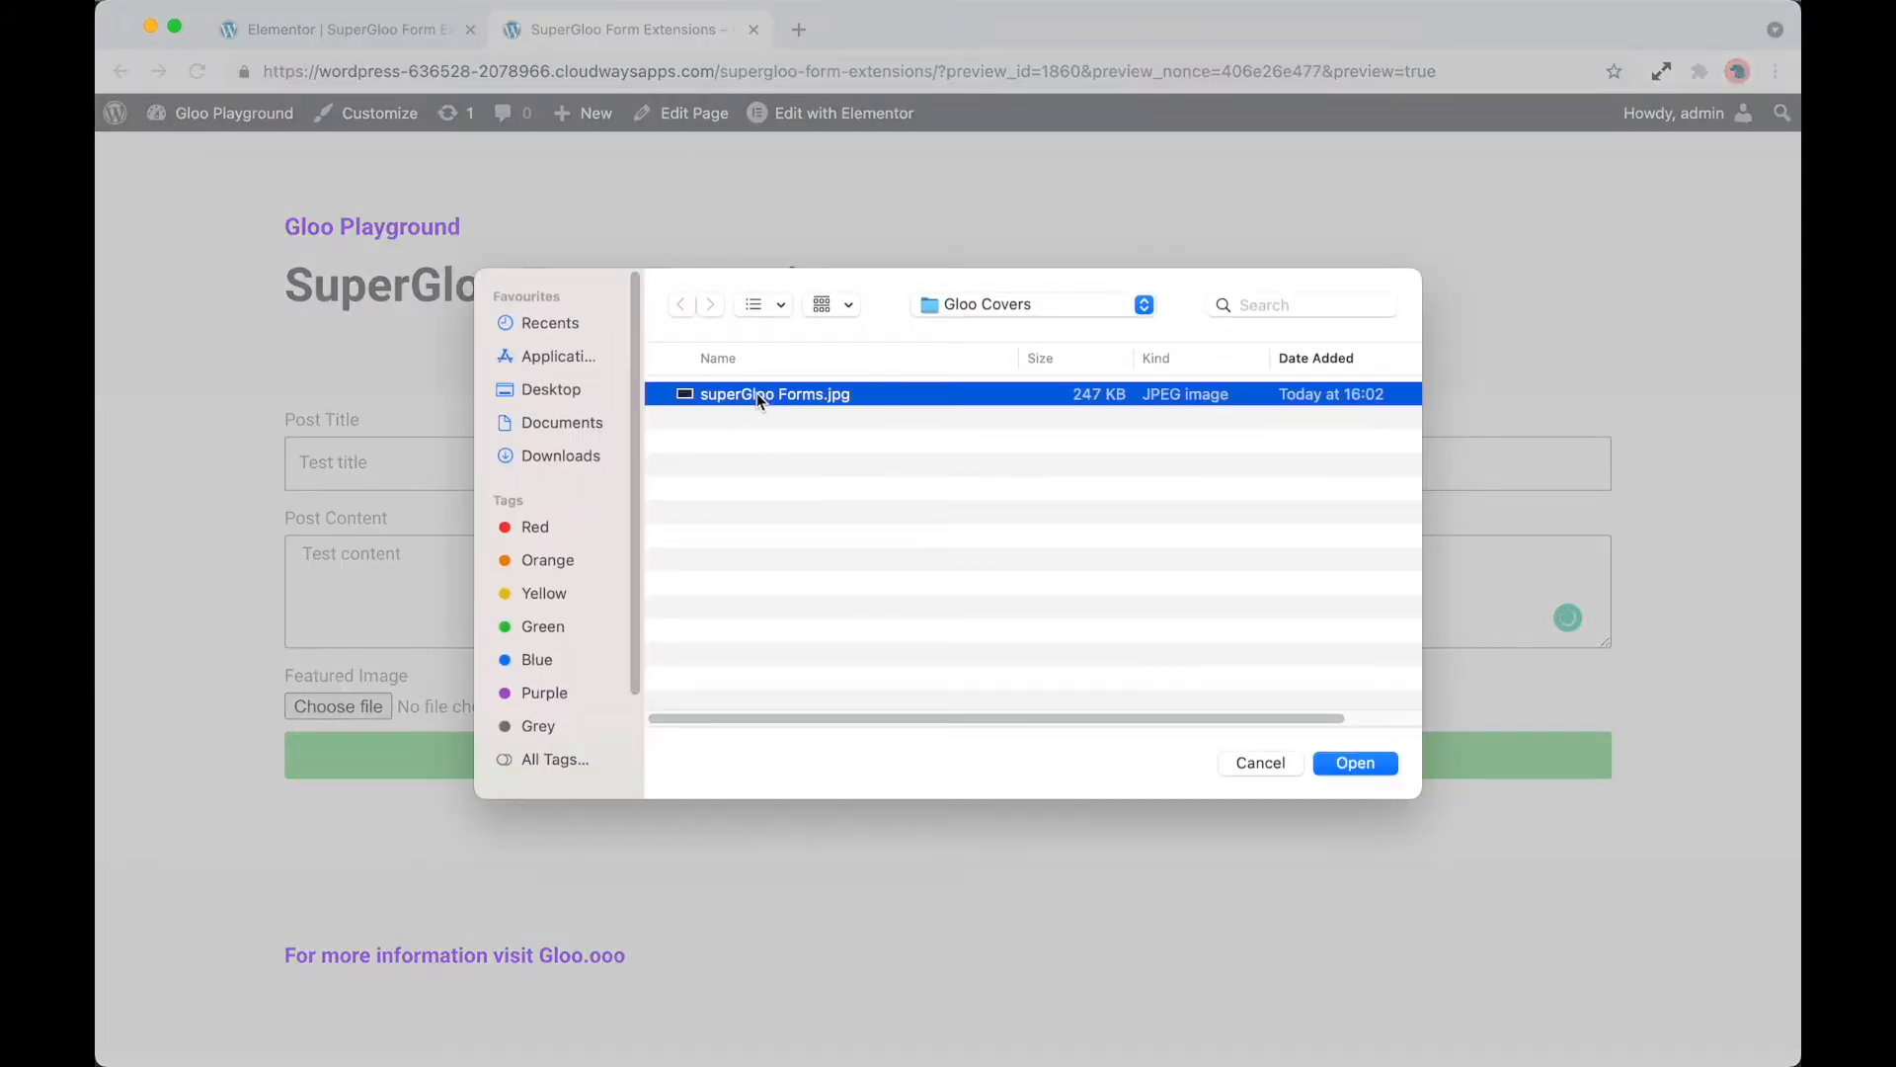
{"action": "left_click", "coordinate": [1371, 770]}
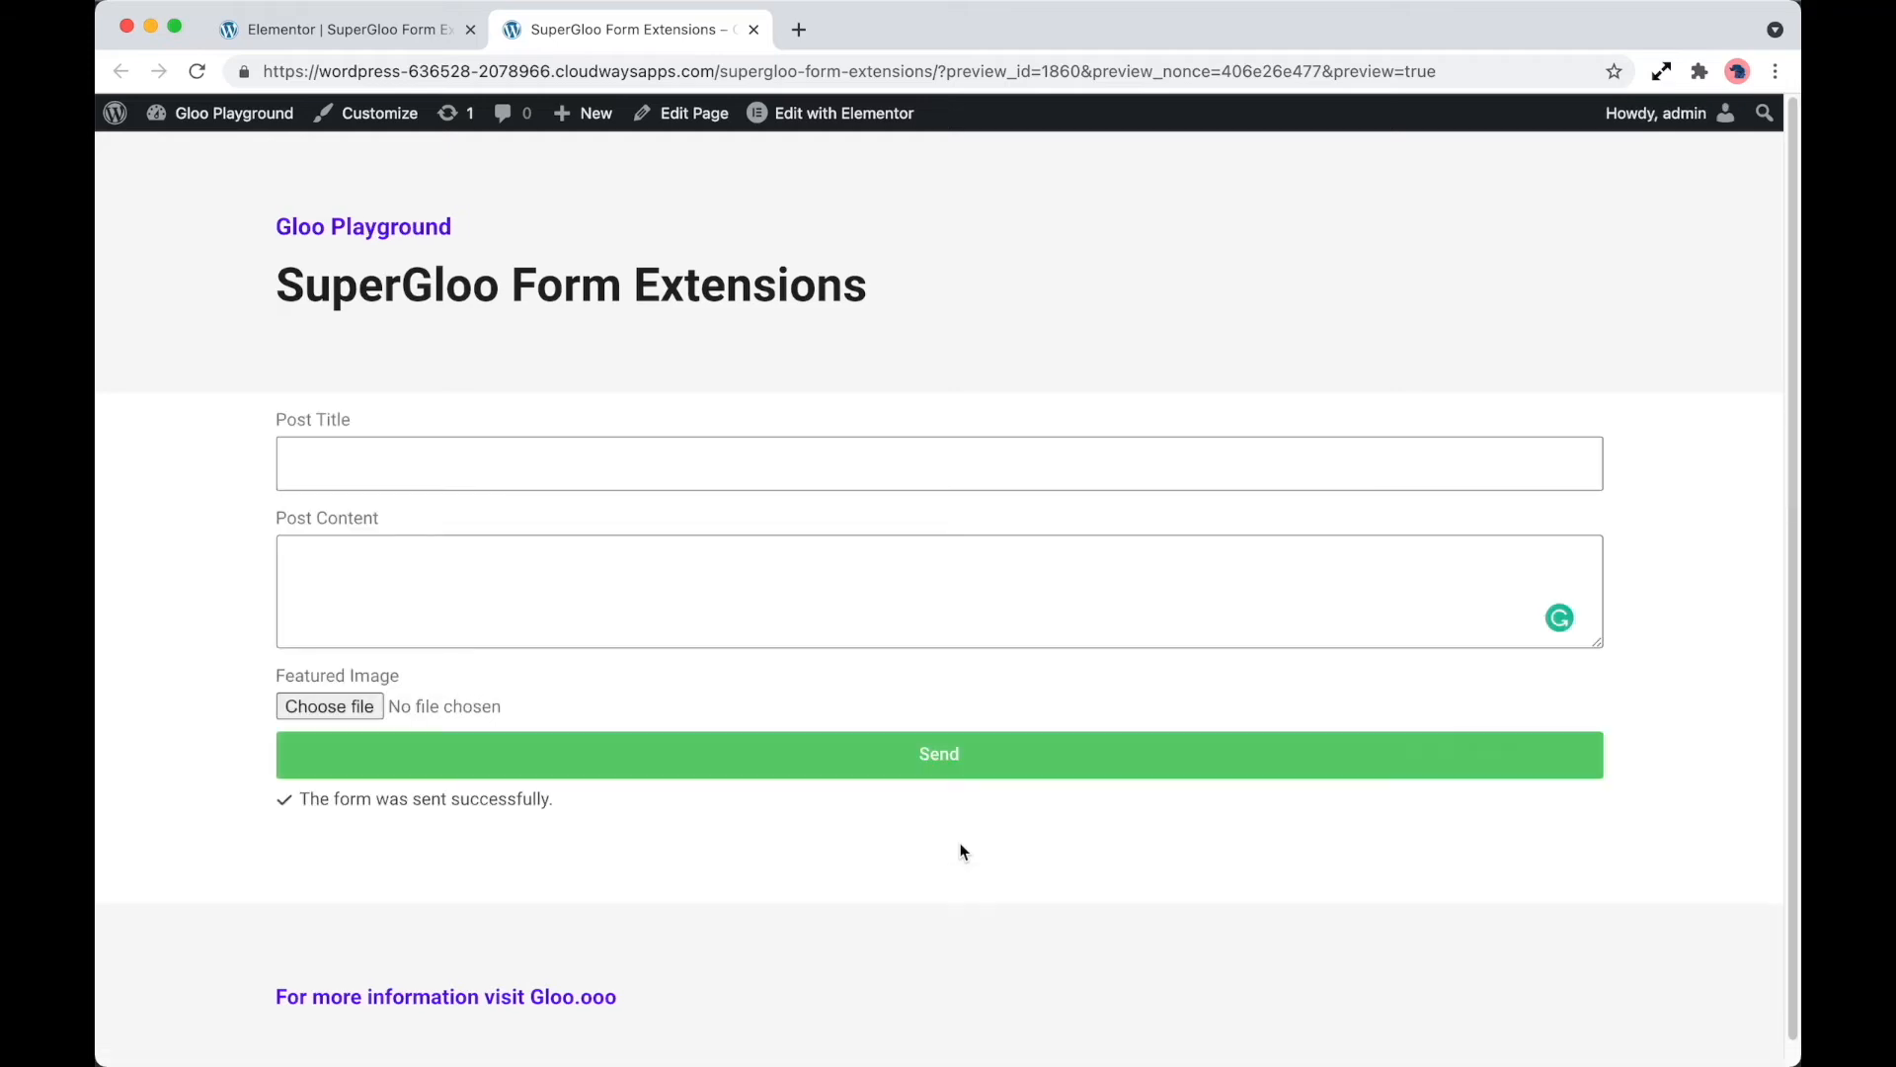
Open the submitted Test title post from the WordPress dashboard and check its title, content and featured image
{"action": "left_click", "coordinate": [240, 118]}
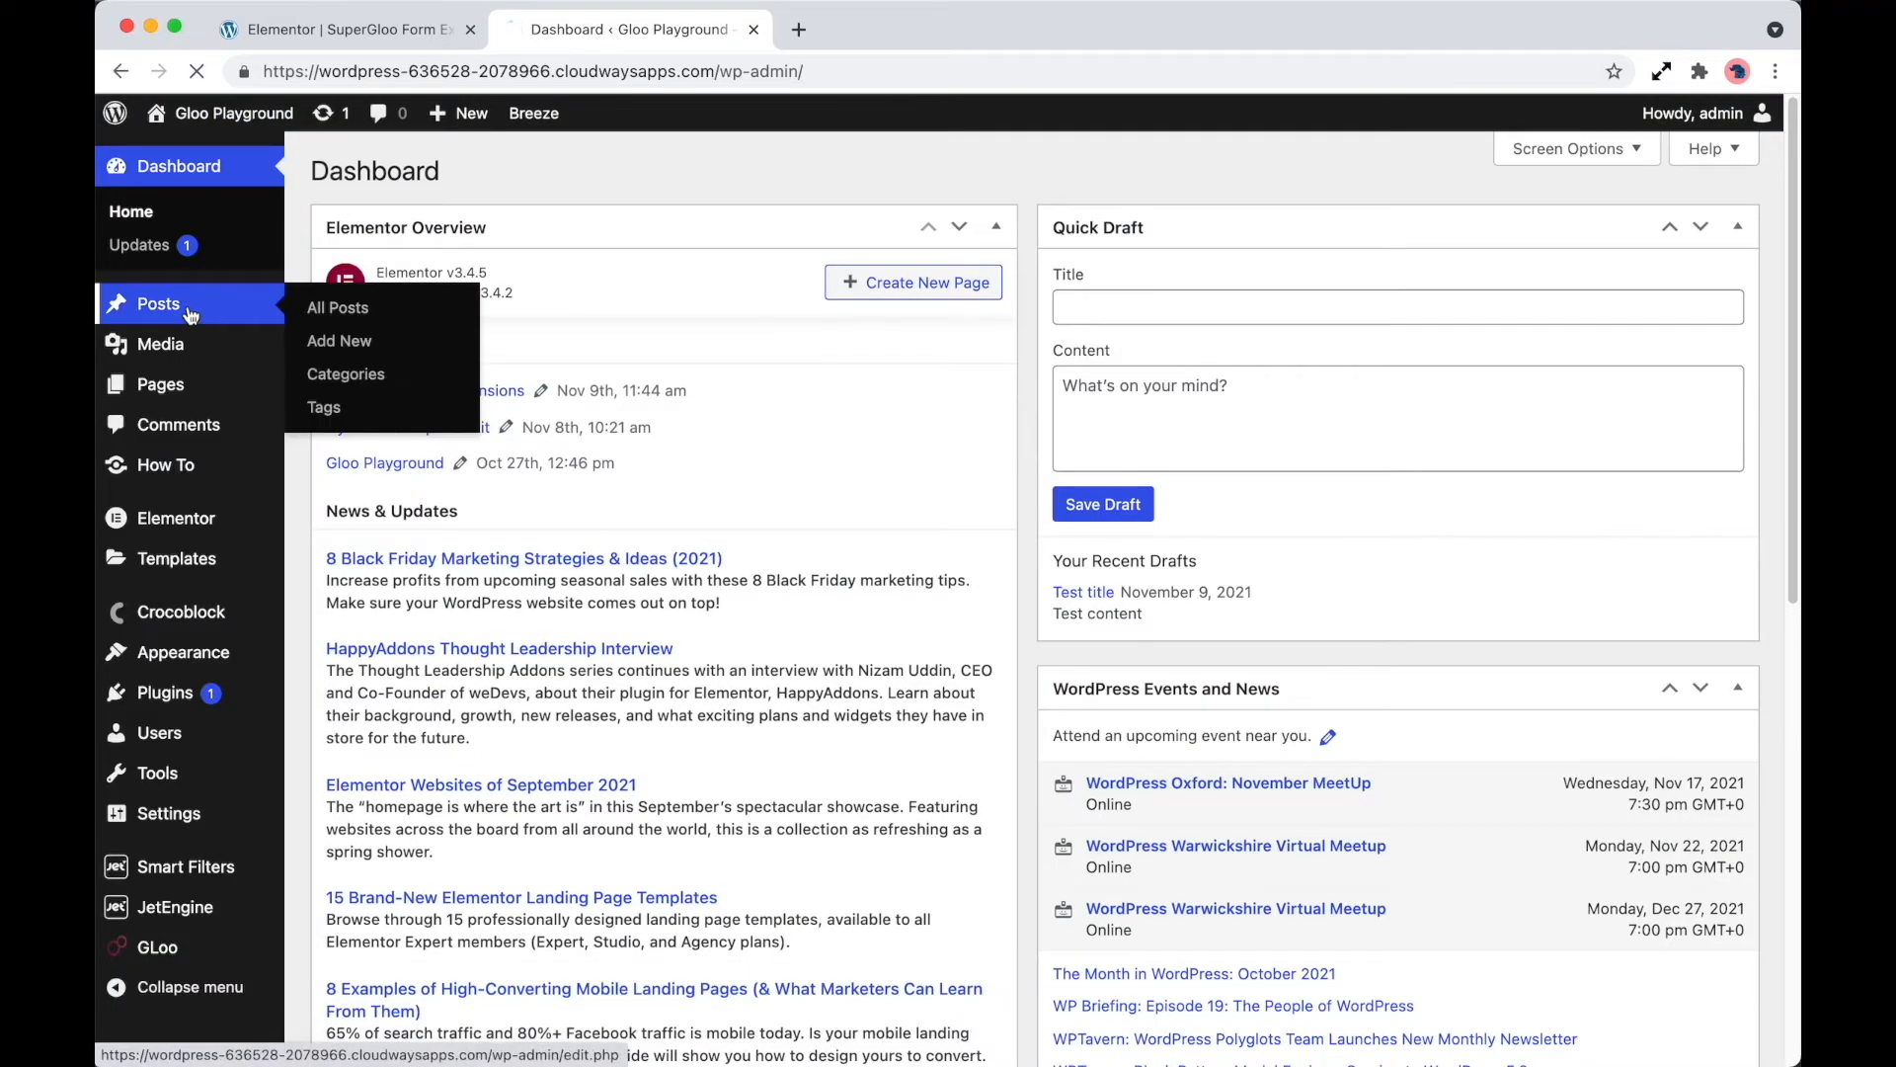
{"action": "left_click", "coordinate": [189, 308]}
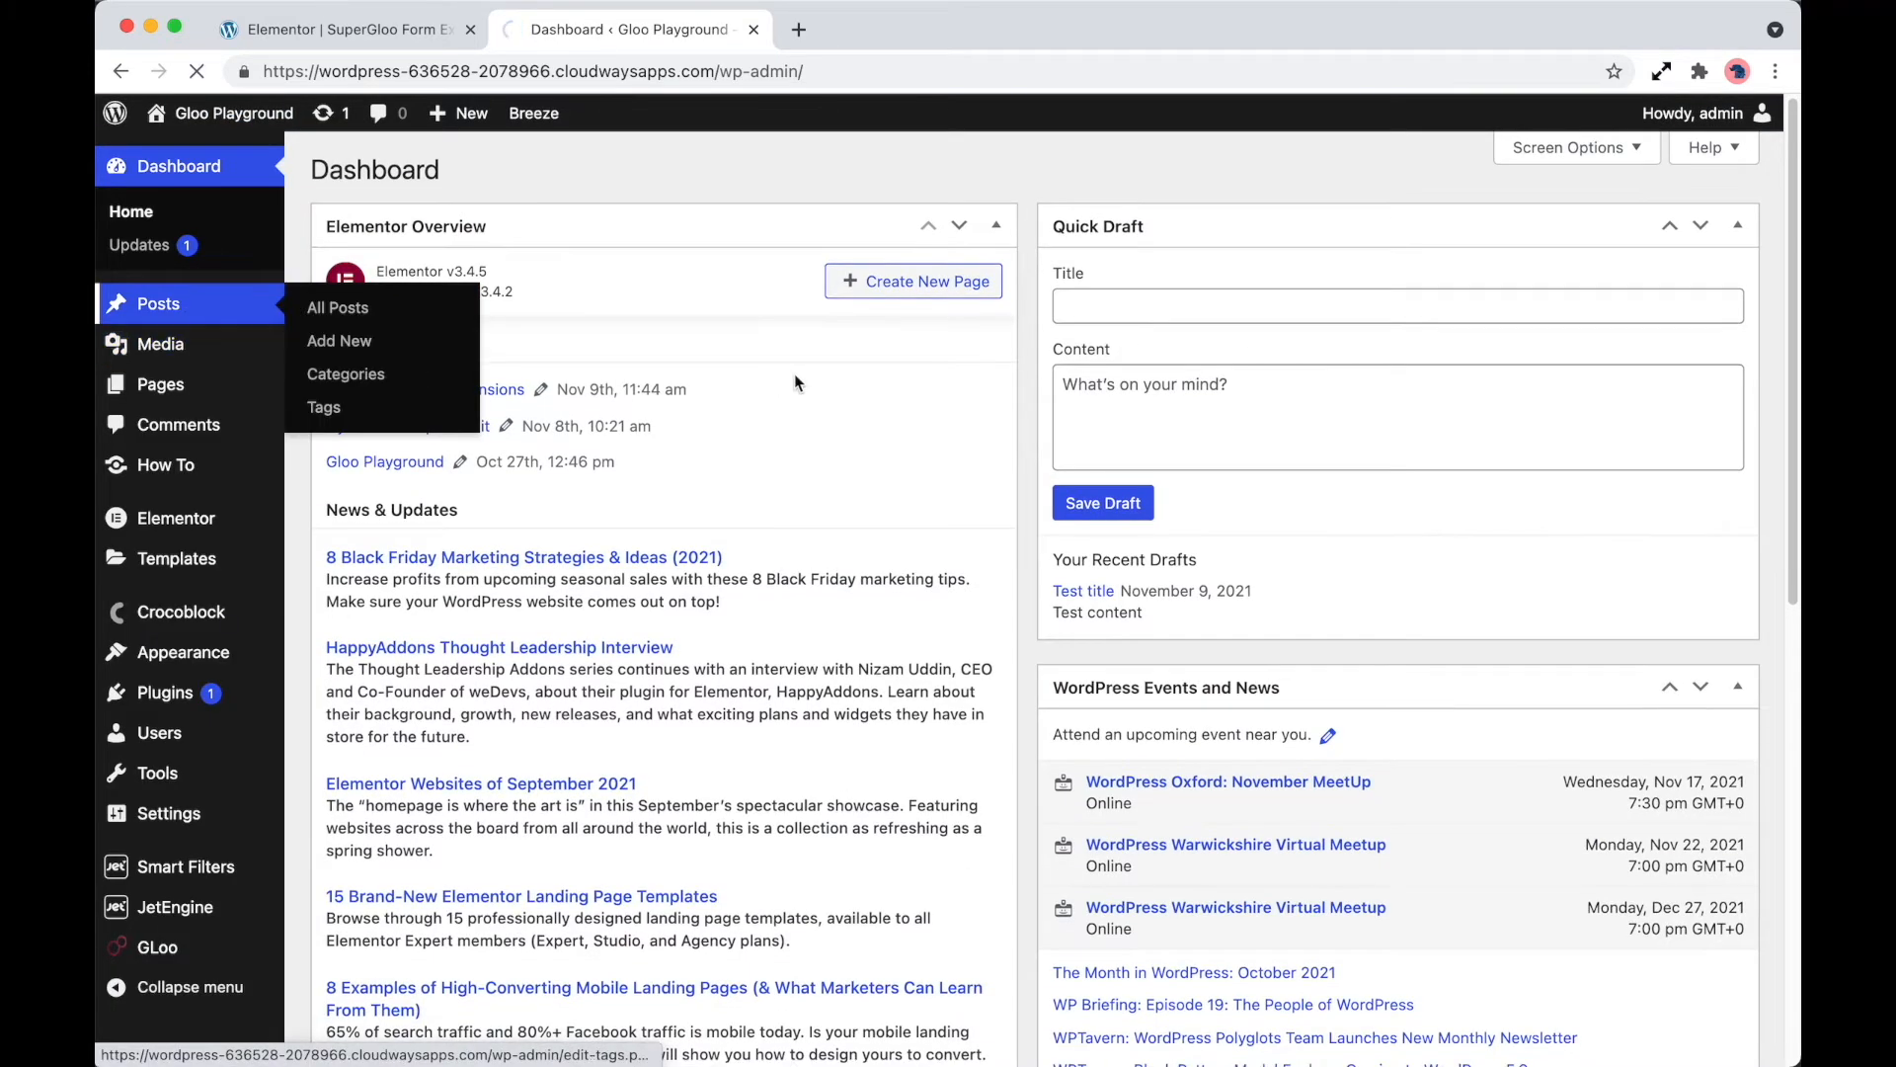
{"action": "left_click", "coordinate": [384, 351]}
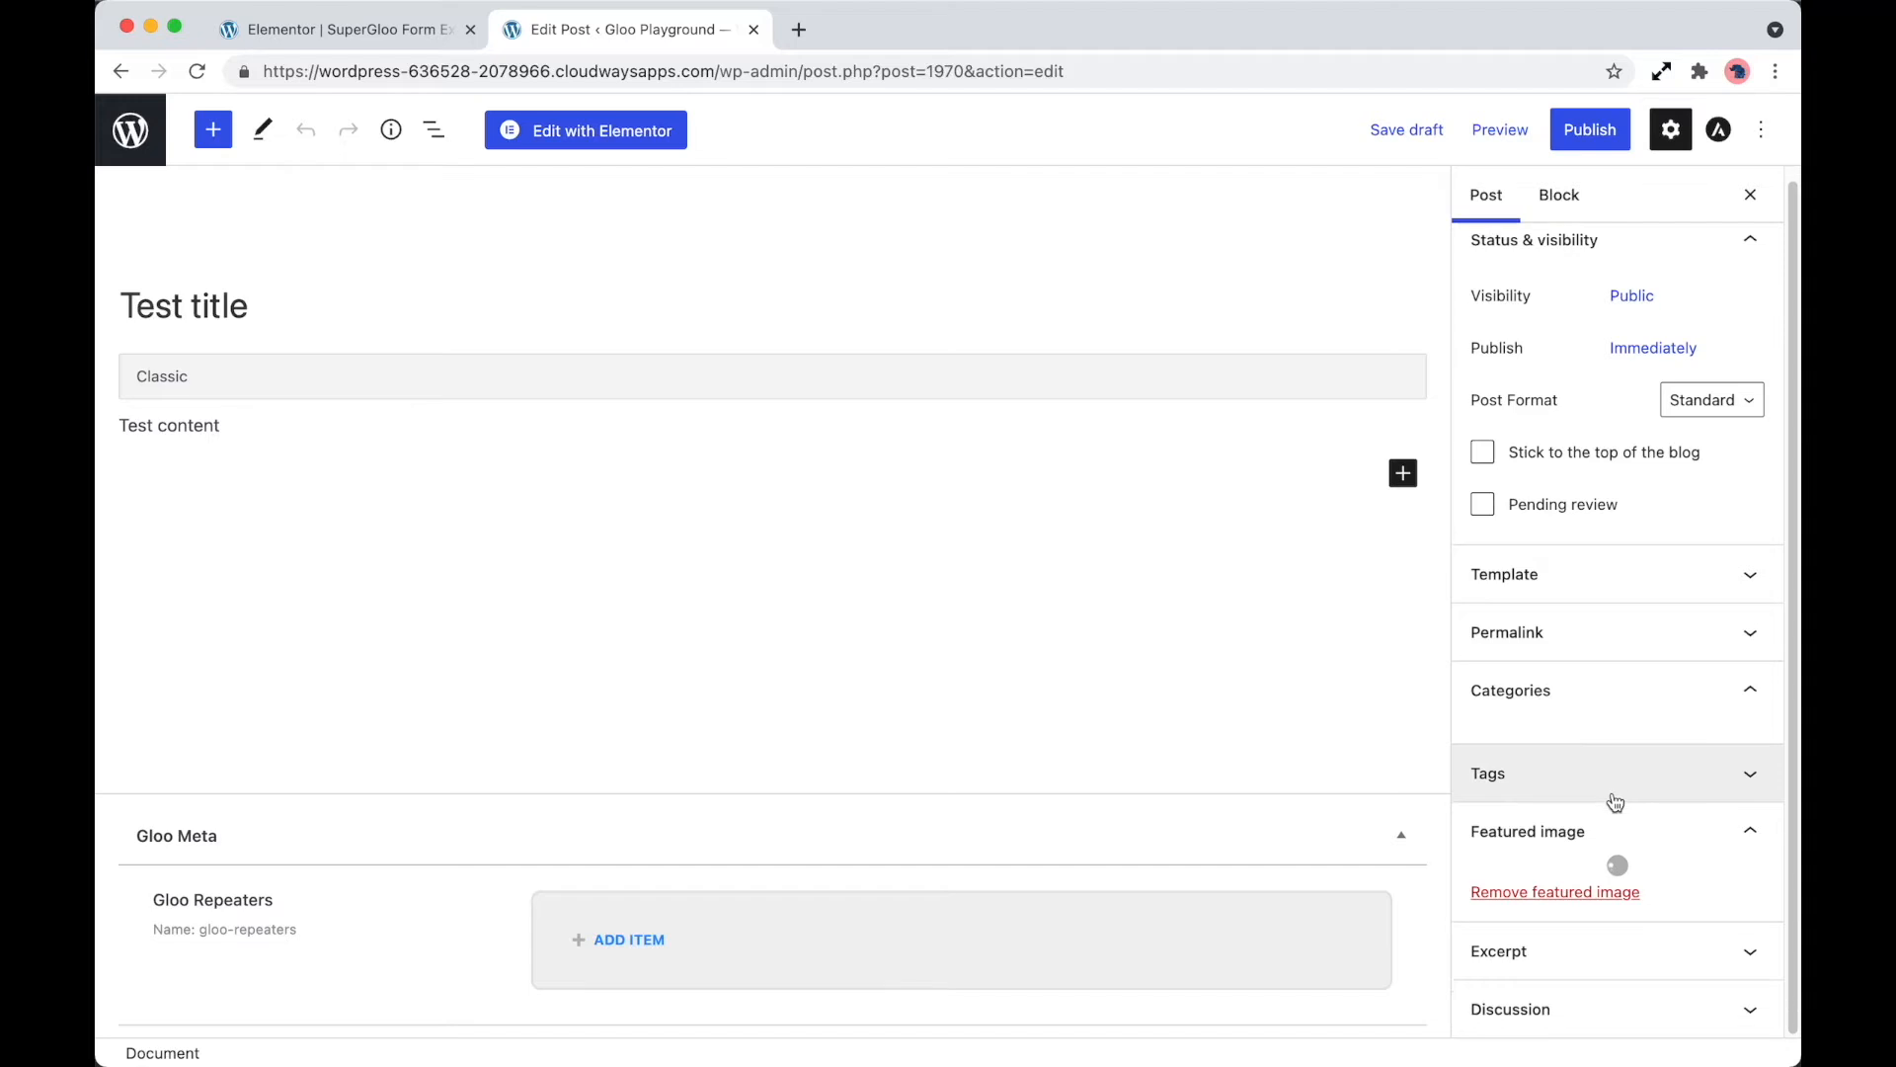
{"action": "scroll", "coordinate": [1548, 960], "scroll_direction": "down", "scroll_amount": 3}
Check in the GLoo Forms Extensions settings that Form Fields For Terms is enabled, and return to the Elementor form editor
{"action": "scroll", "coordinate": [1548, 960], "scroll_direction": "down", "scroll_amount": 5}
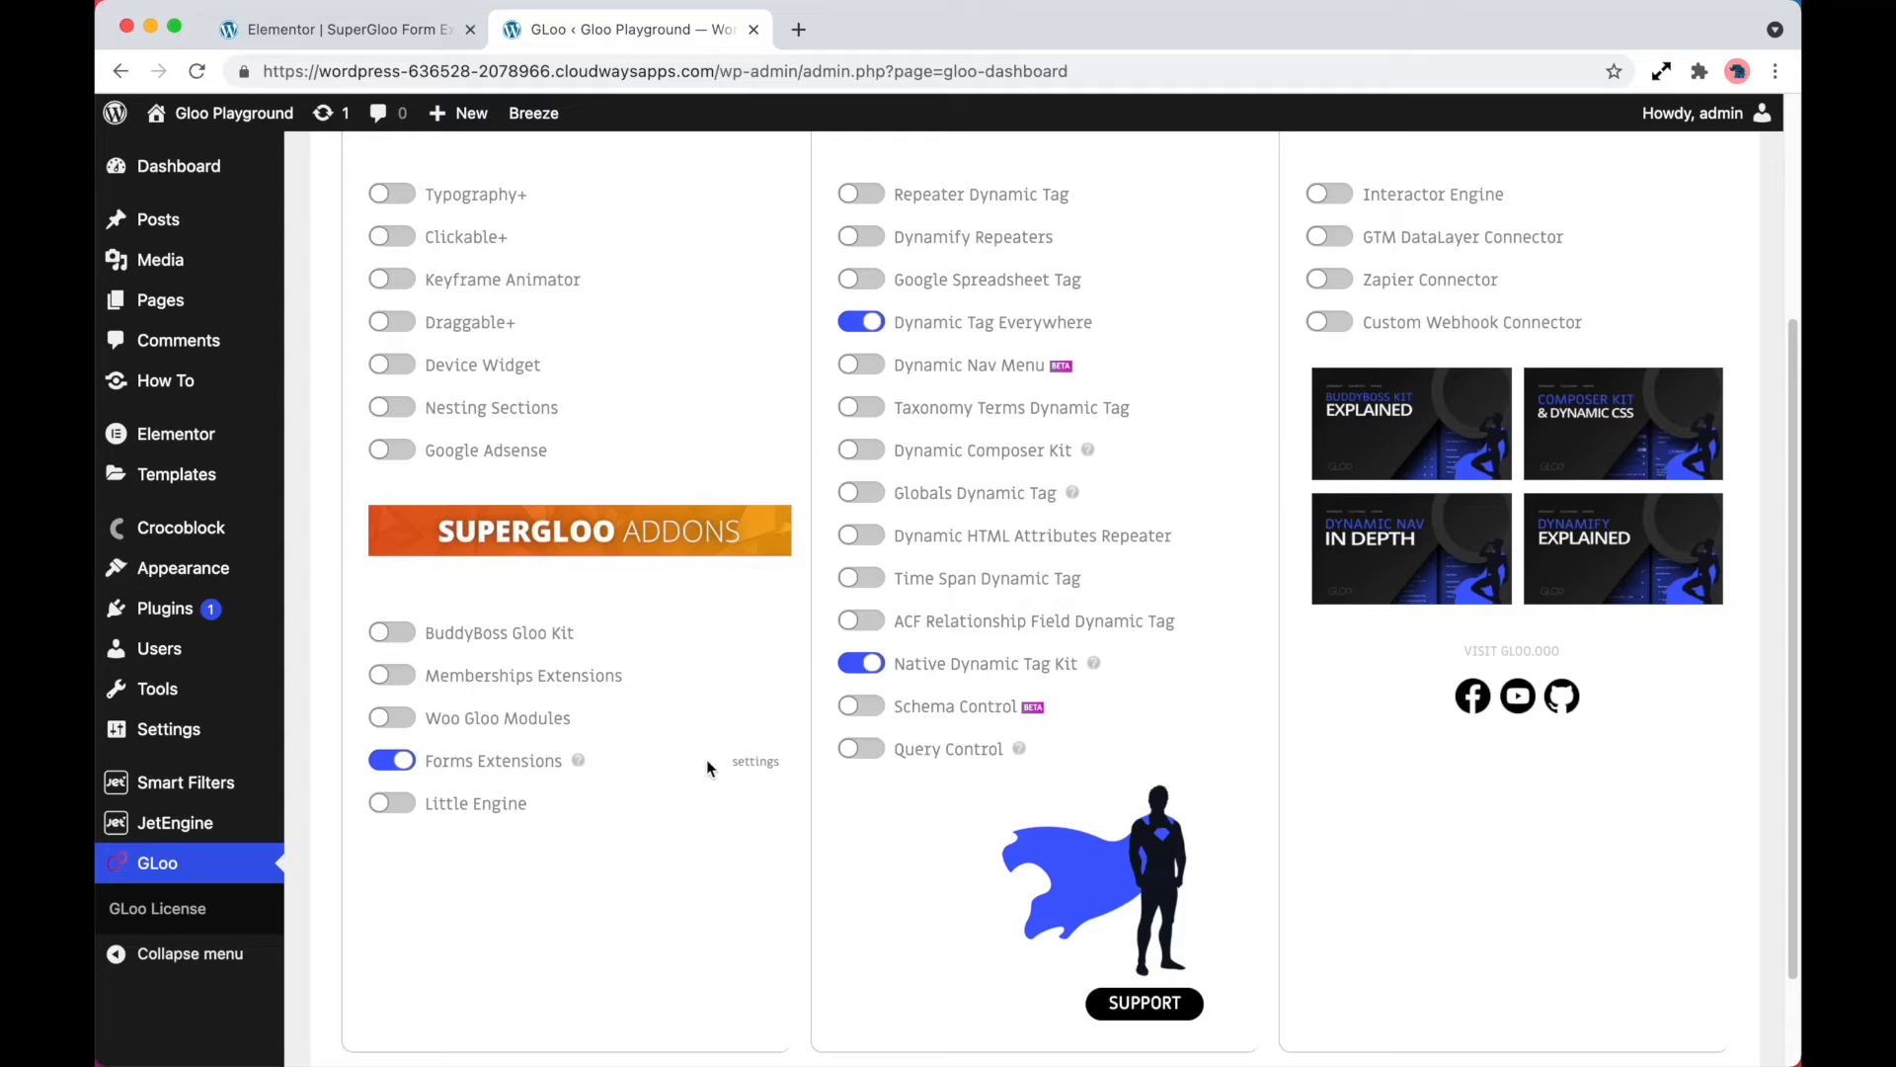
{"action": "left_click", "coordinate": [752, 762]}
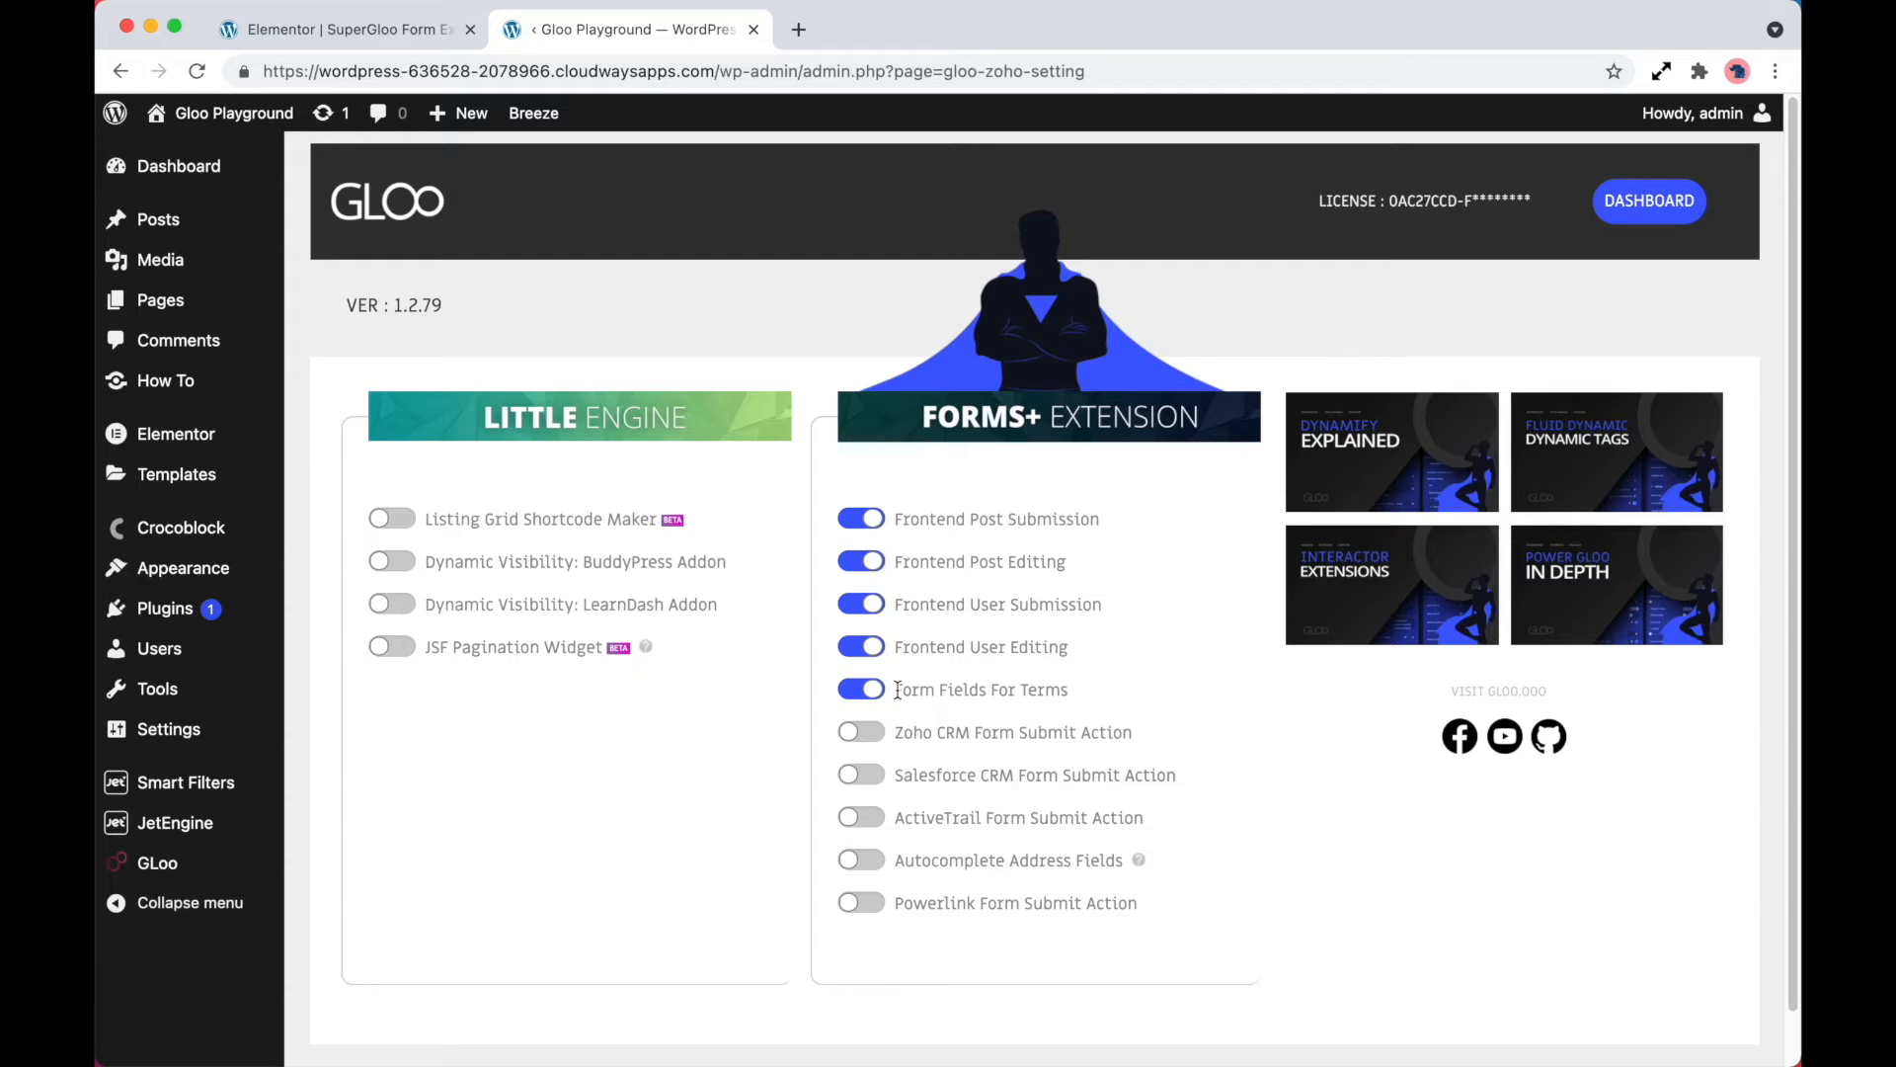
{"action": "left_click", "coordinate": [397, 36]}
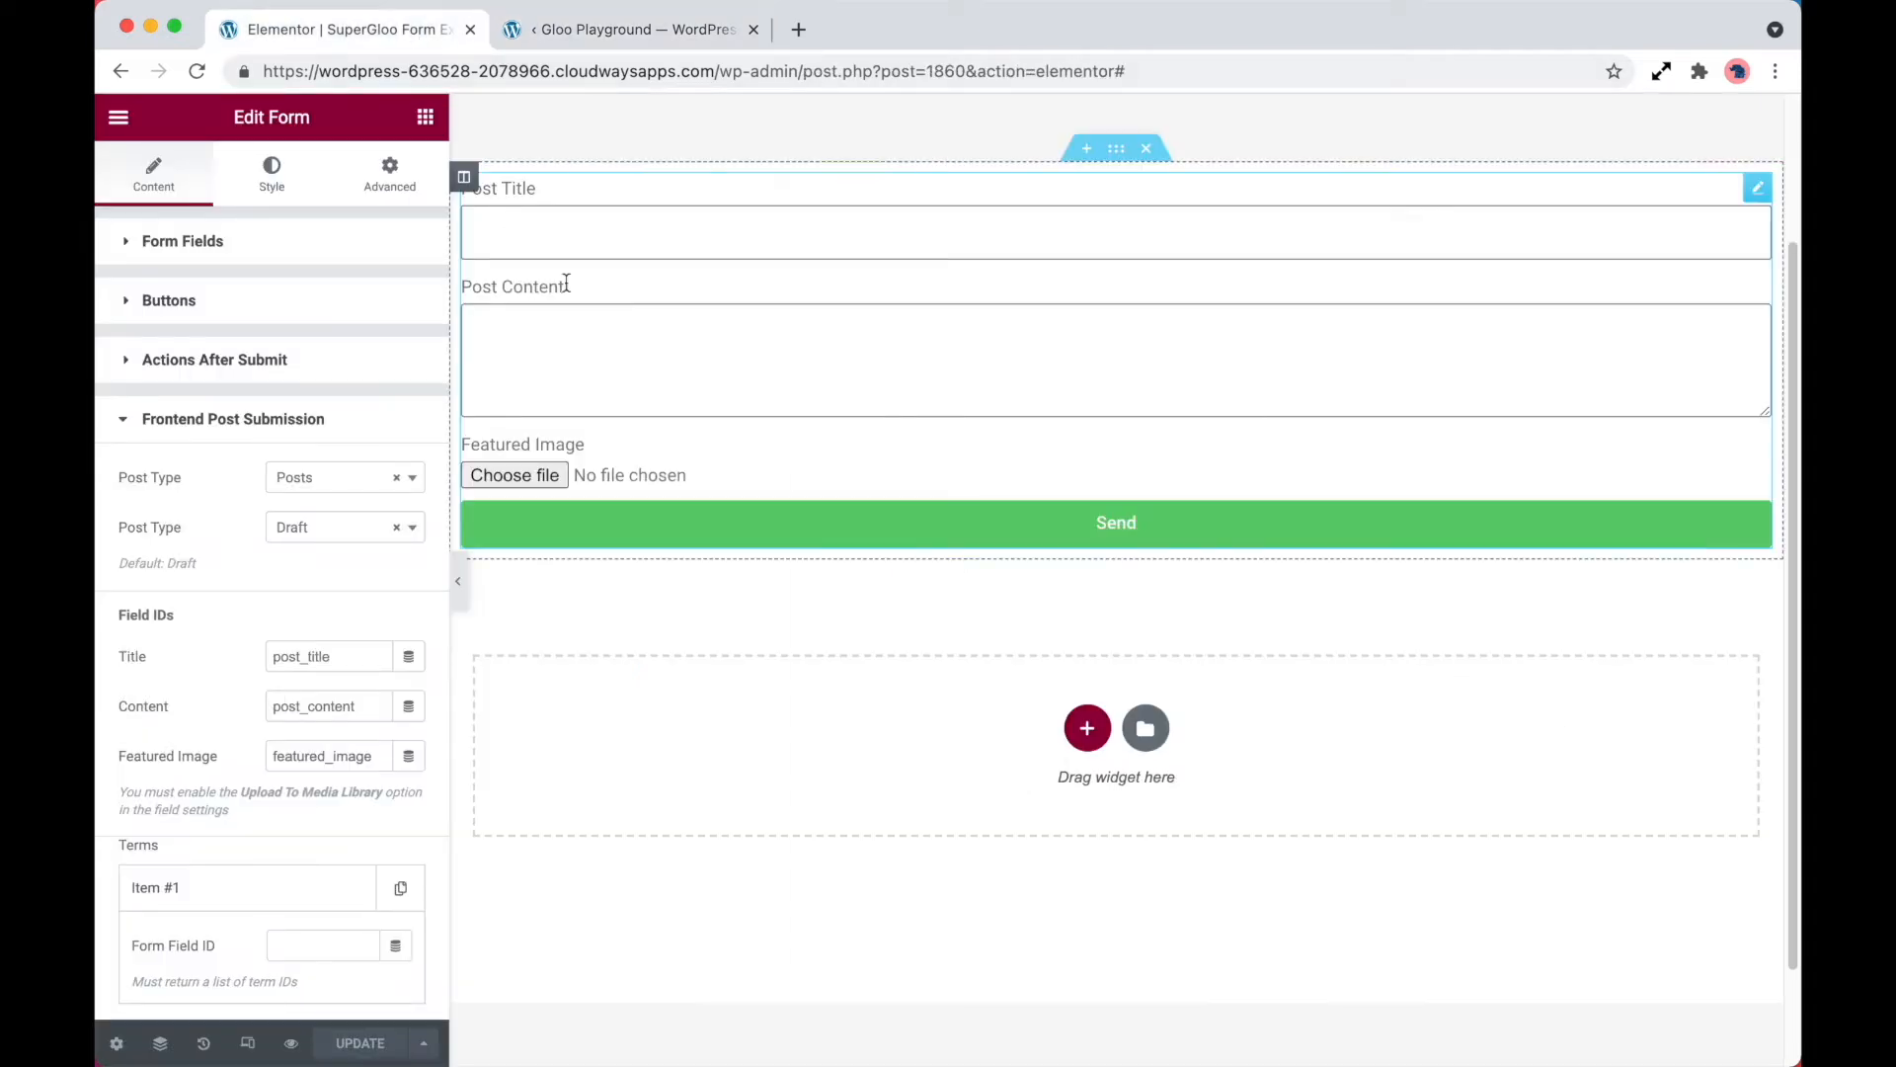
Add a fourth field to the form and set its type to Terms Field
{"action": "left_click", "coordinate": [263, 241]}
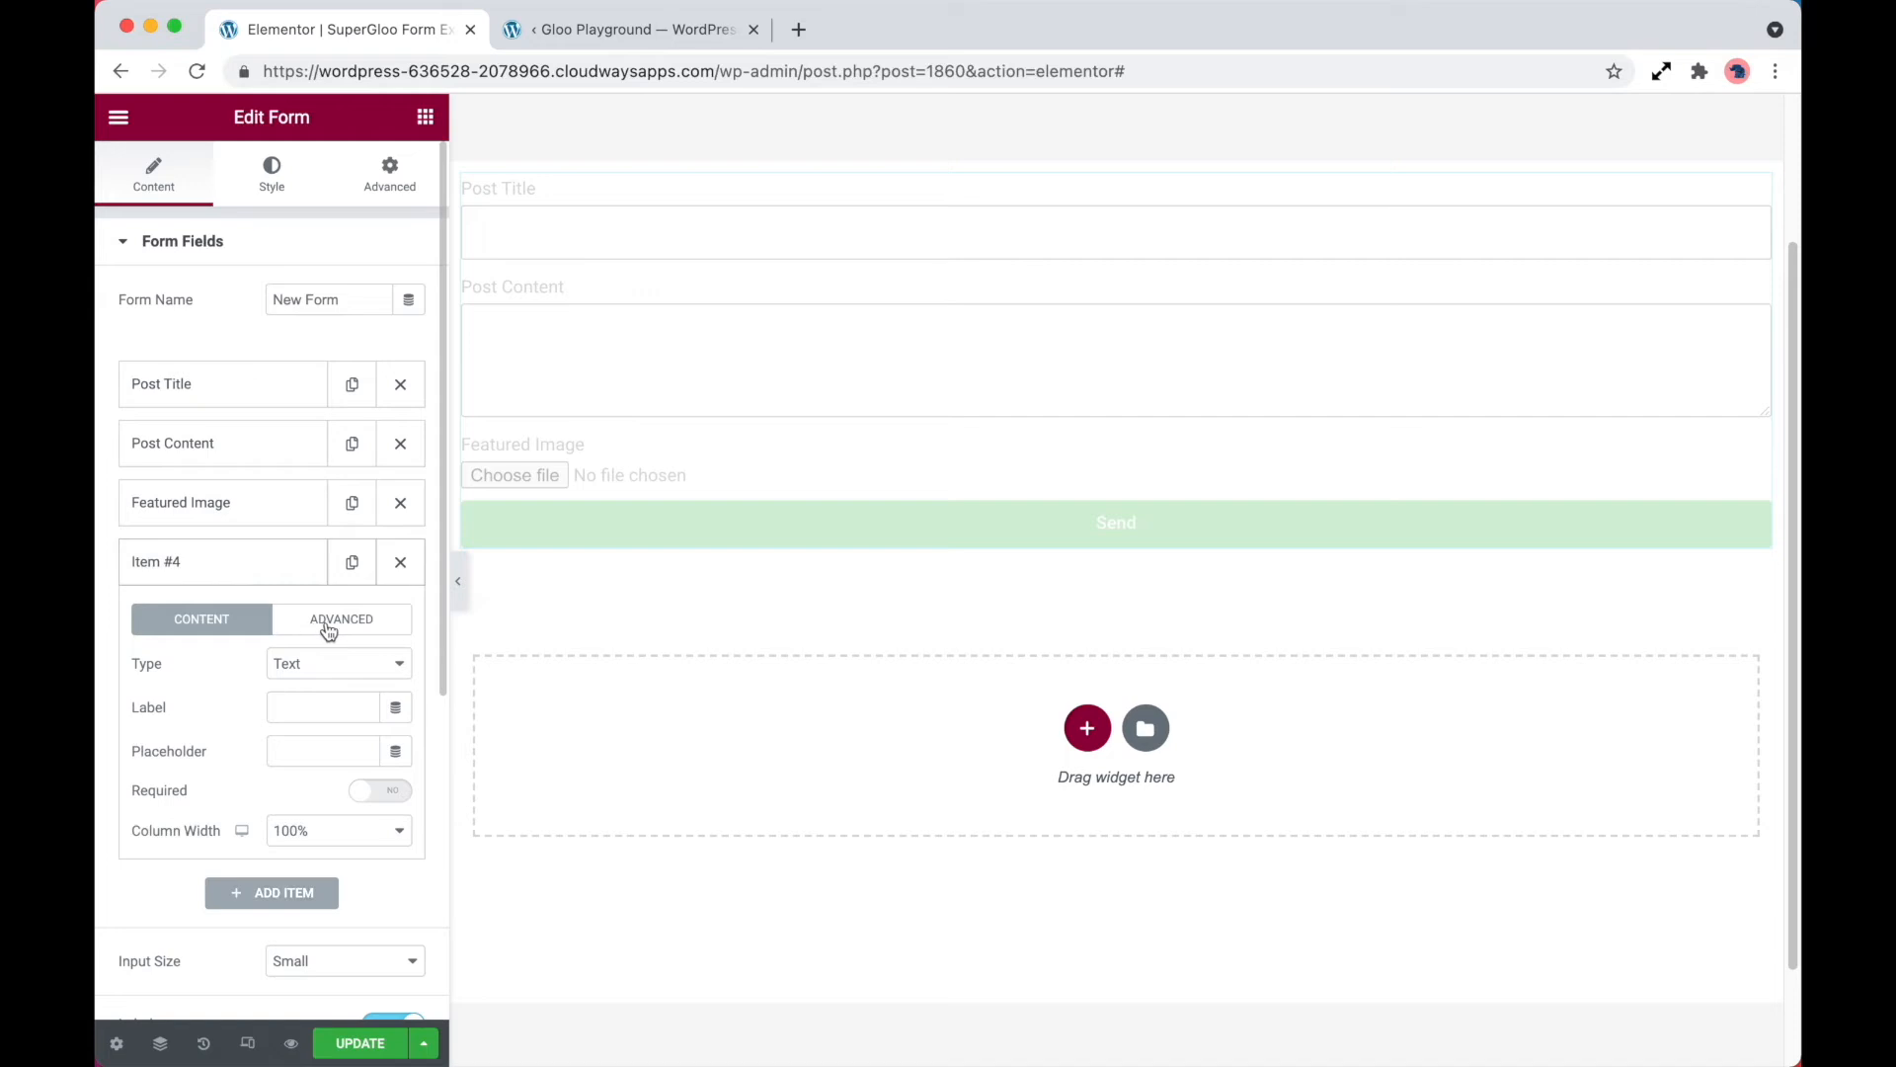
{"action": "left_click", "coordinate": [346, 666]}
{"action": "left_click", "coordinate": [318, 1062]}
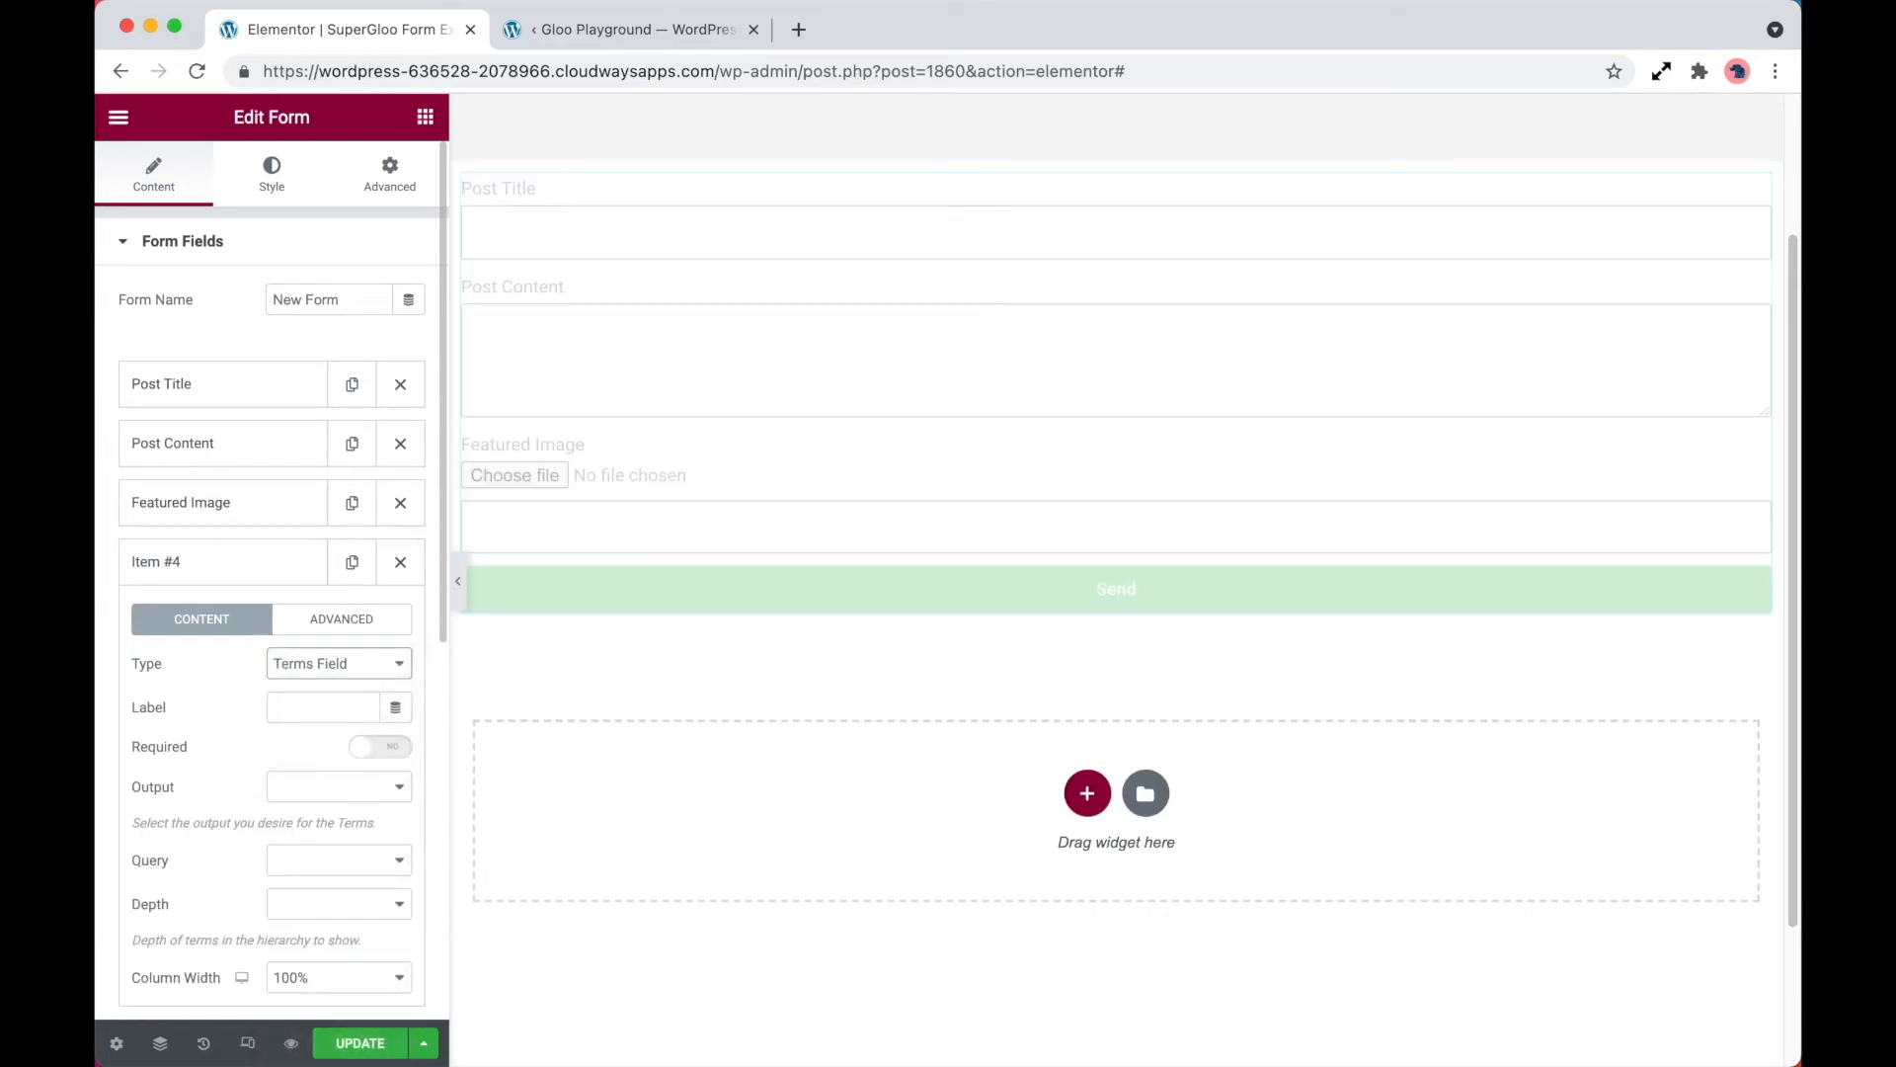
Set the terms field's query to By Taxonomy and choose Categories as its taxonomy
{"action": "scroll", "coordinate": [217, 725], "scroll_direction": "down", "scroll_amount": 1}
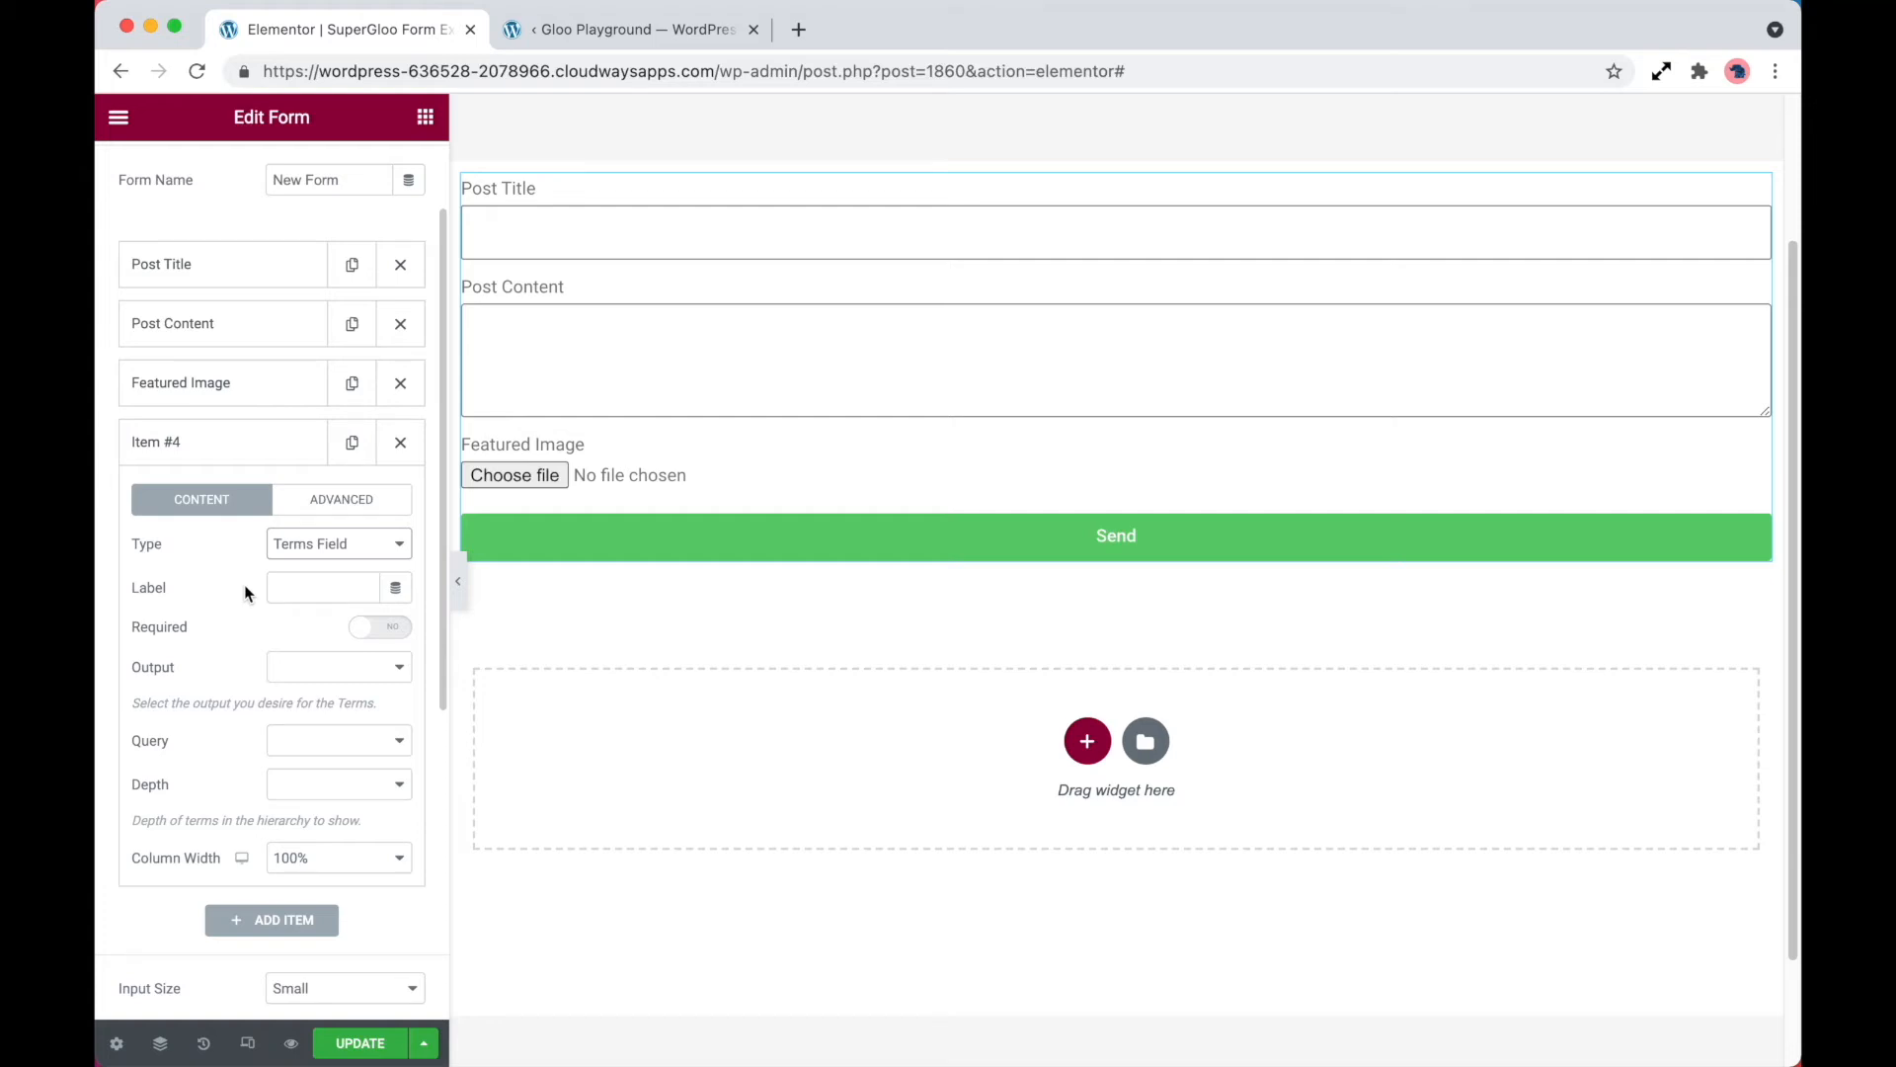
{"action": "left_click", "coordinate": [345, 746]}
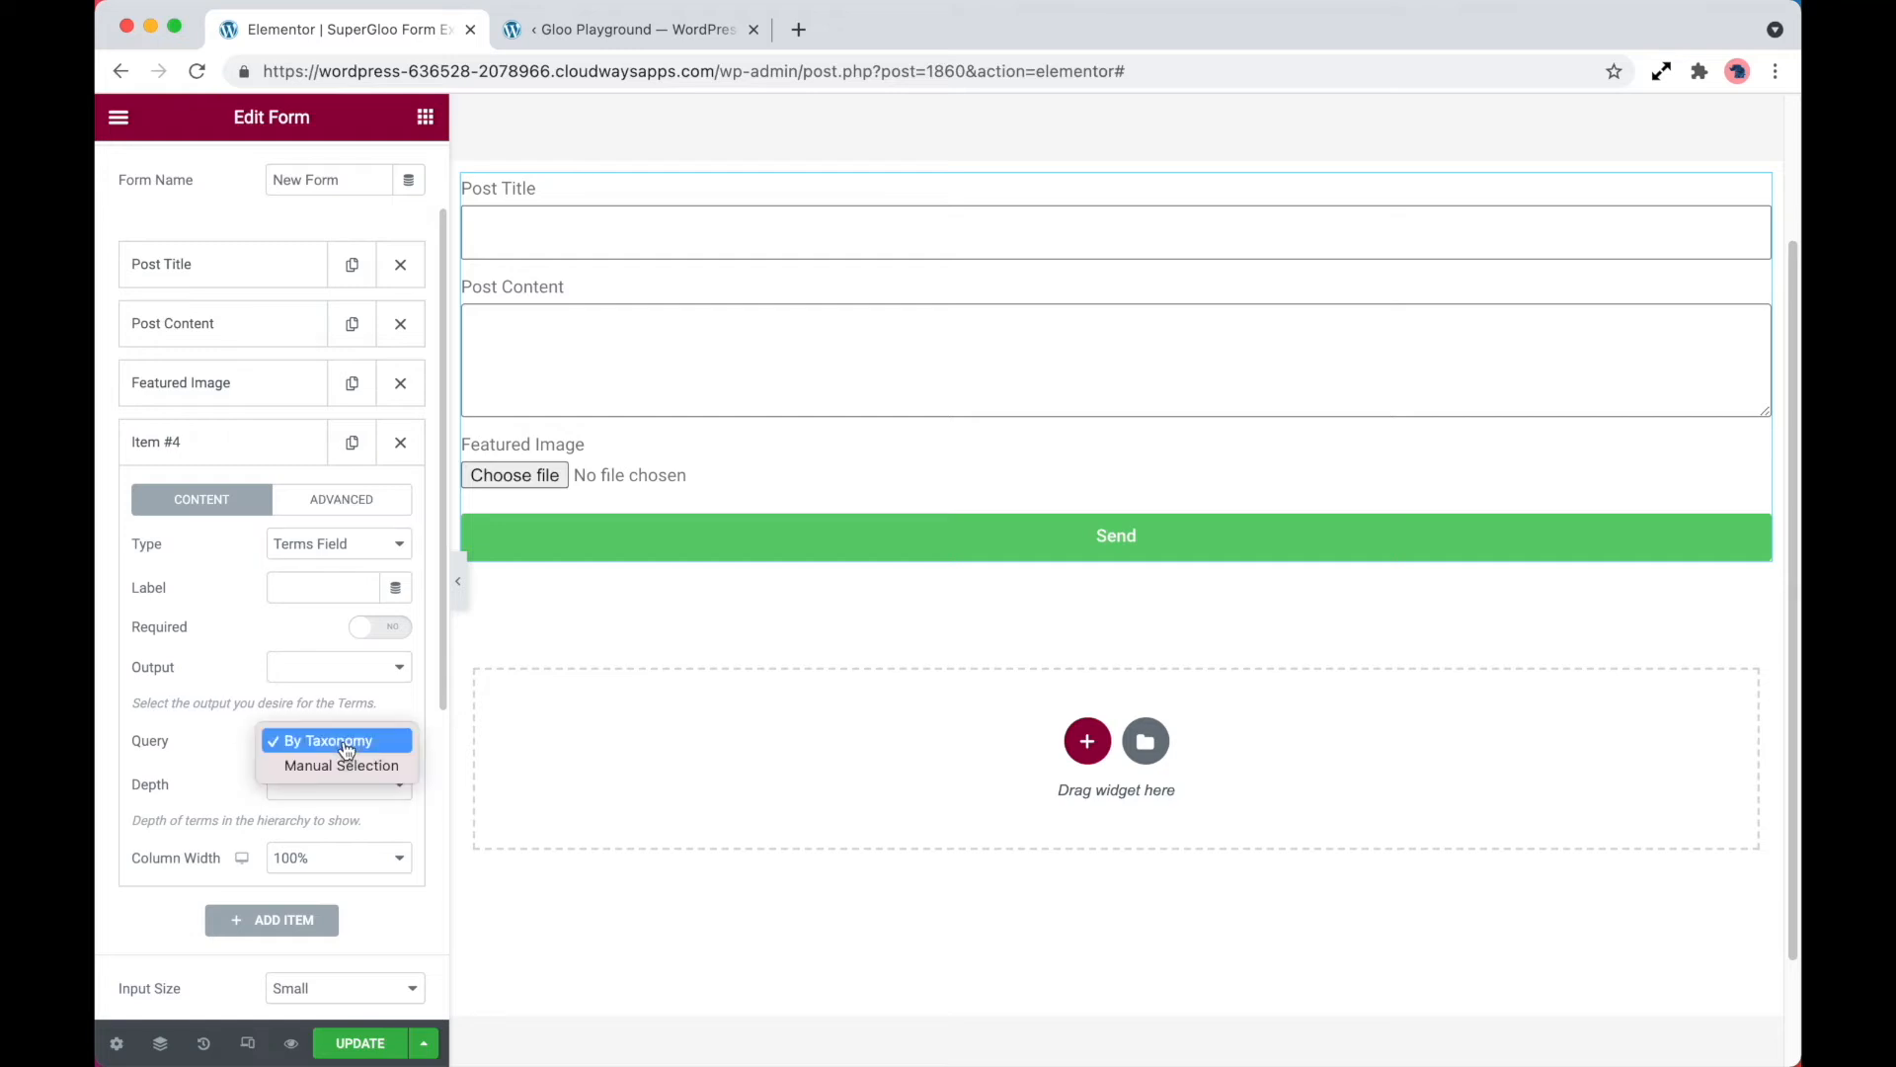
{"action": "left_click", "coordinate": [345, 743]}
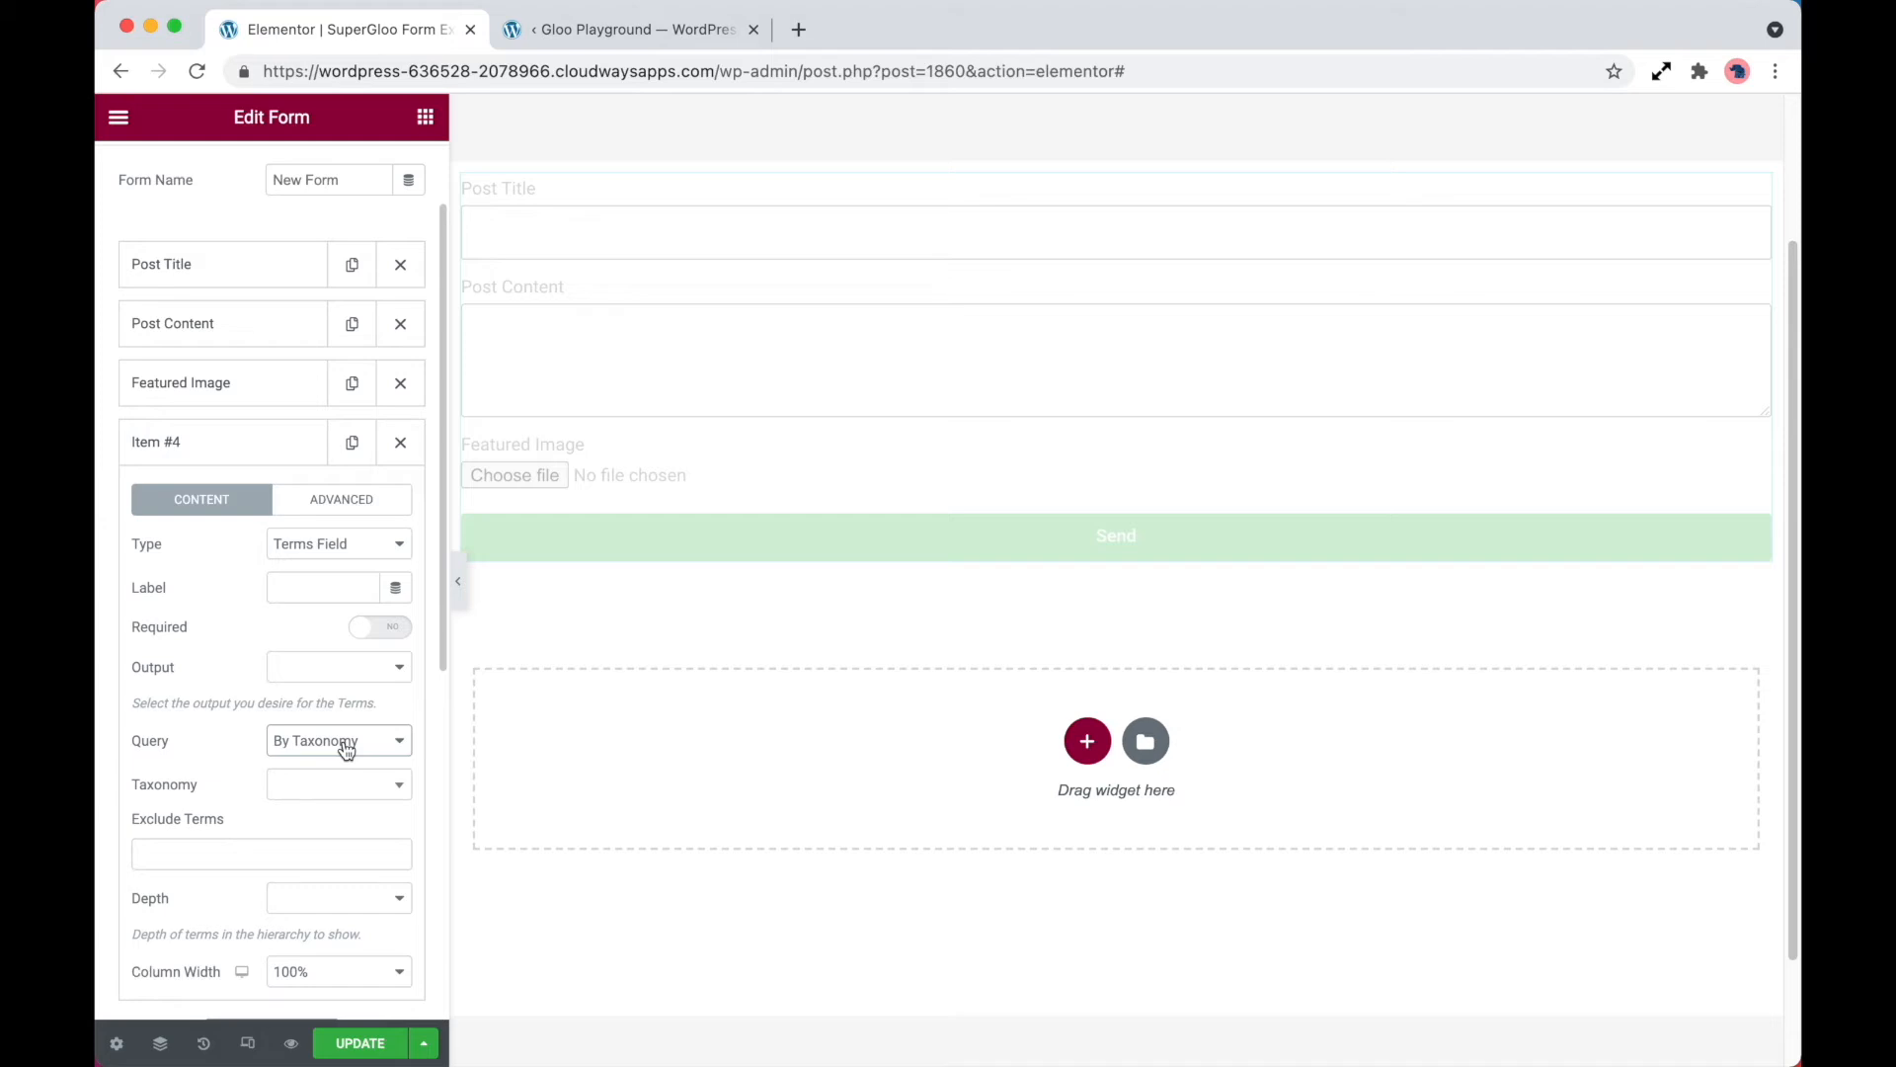
{"action": "left_click", "coordinate": [346, 787]}
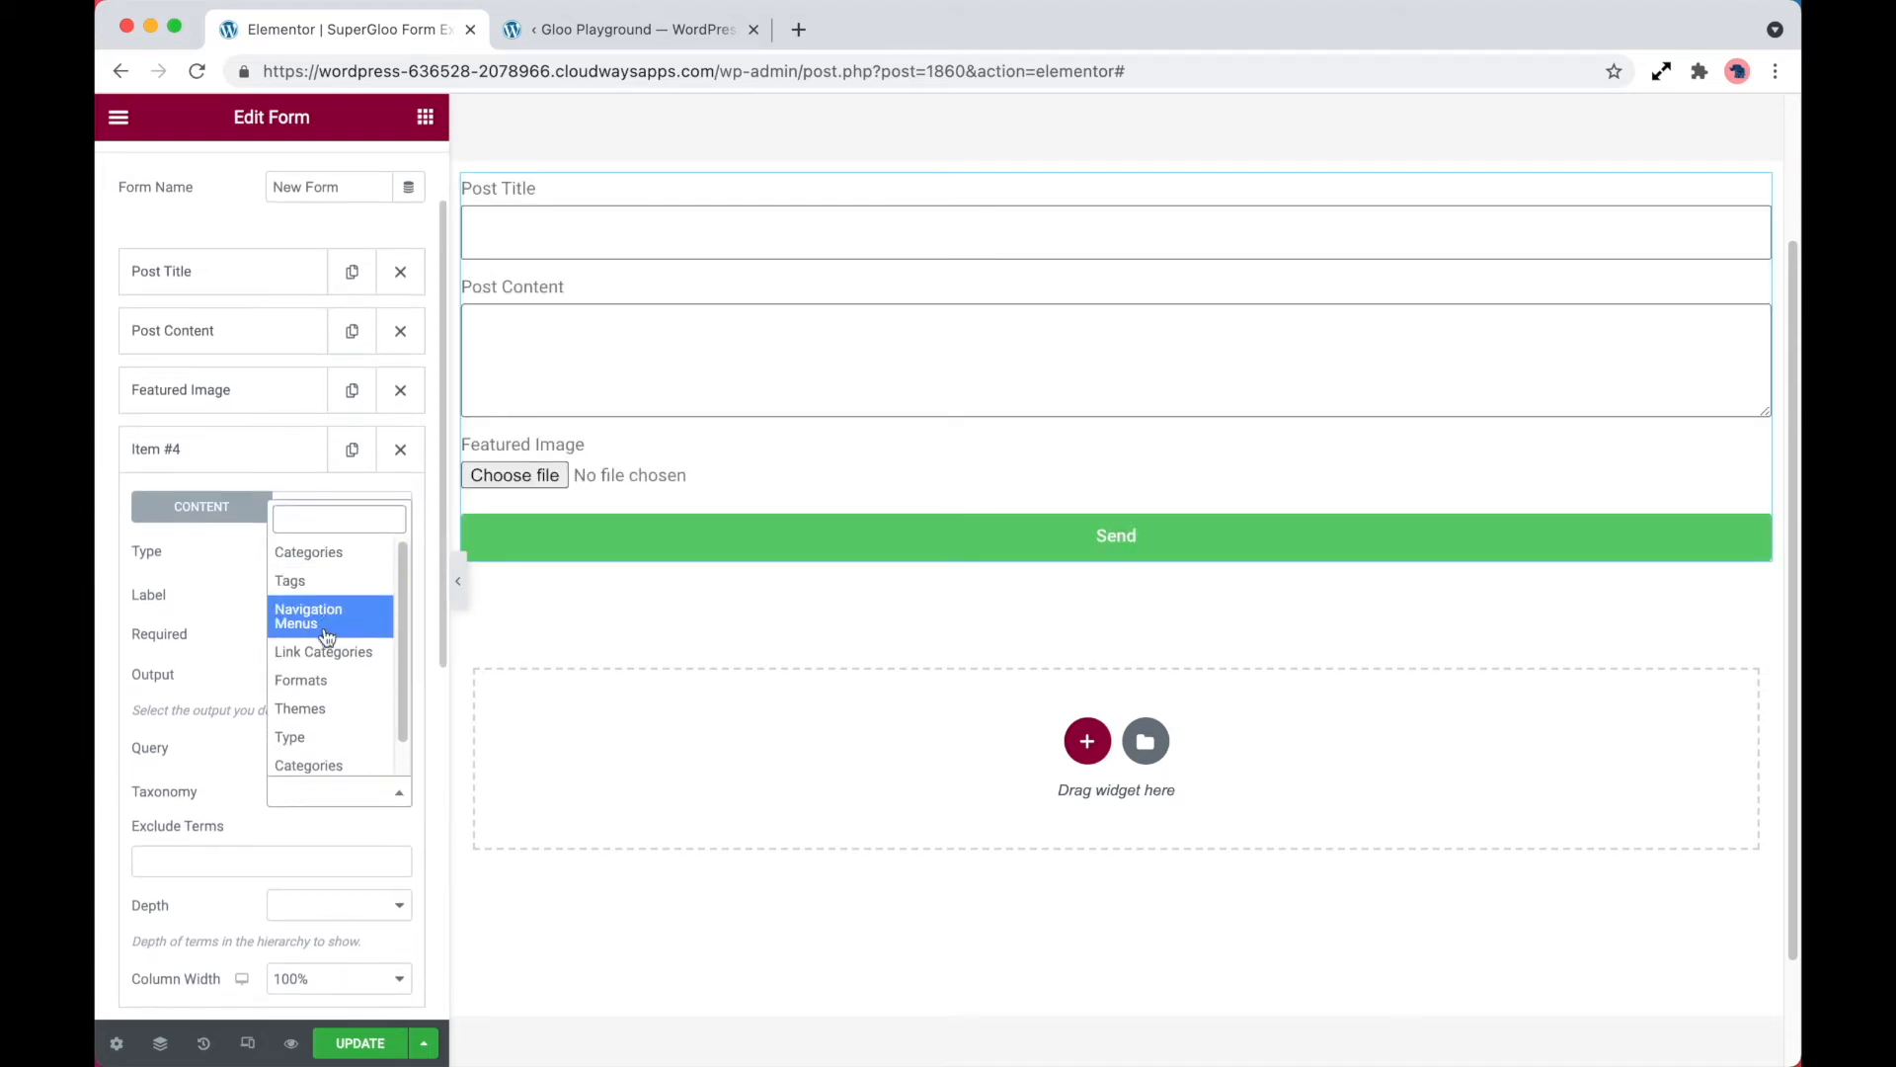
{"action": "scroll", "coordinate": [337, 728], "scroll_direction": "down", "scroll_amount": 1}
{"action": "scroll", "coordinate": [338, 728], "scroll_direction": "up", "scroll_amount": 1}
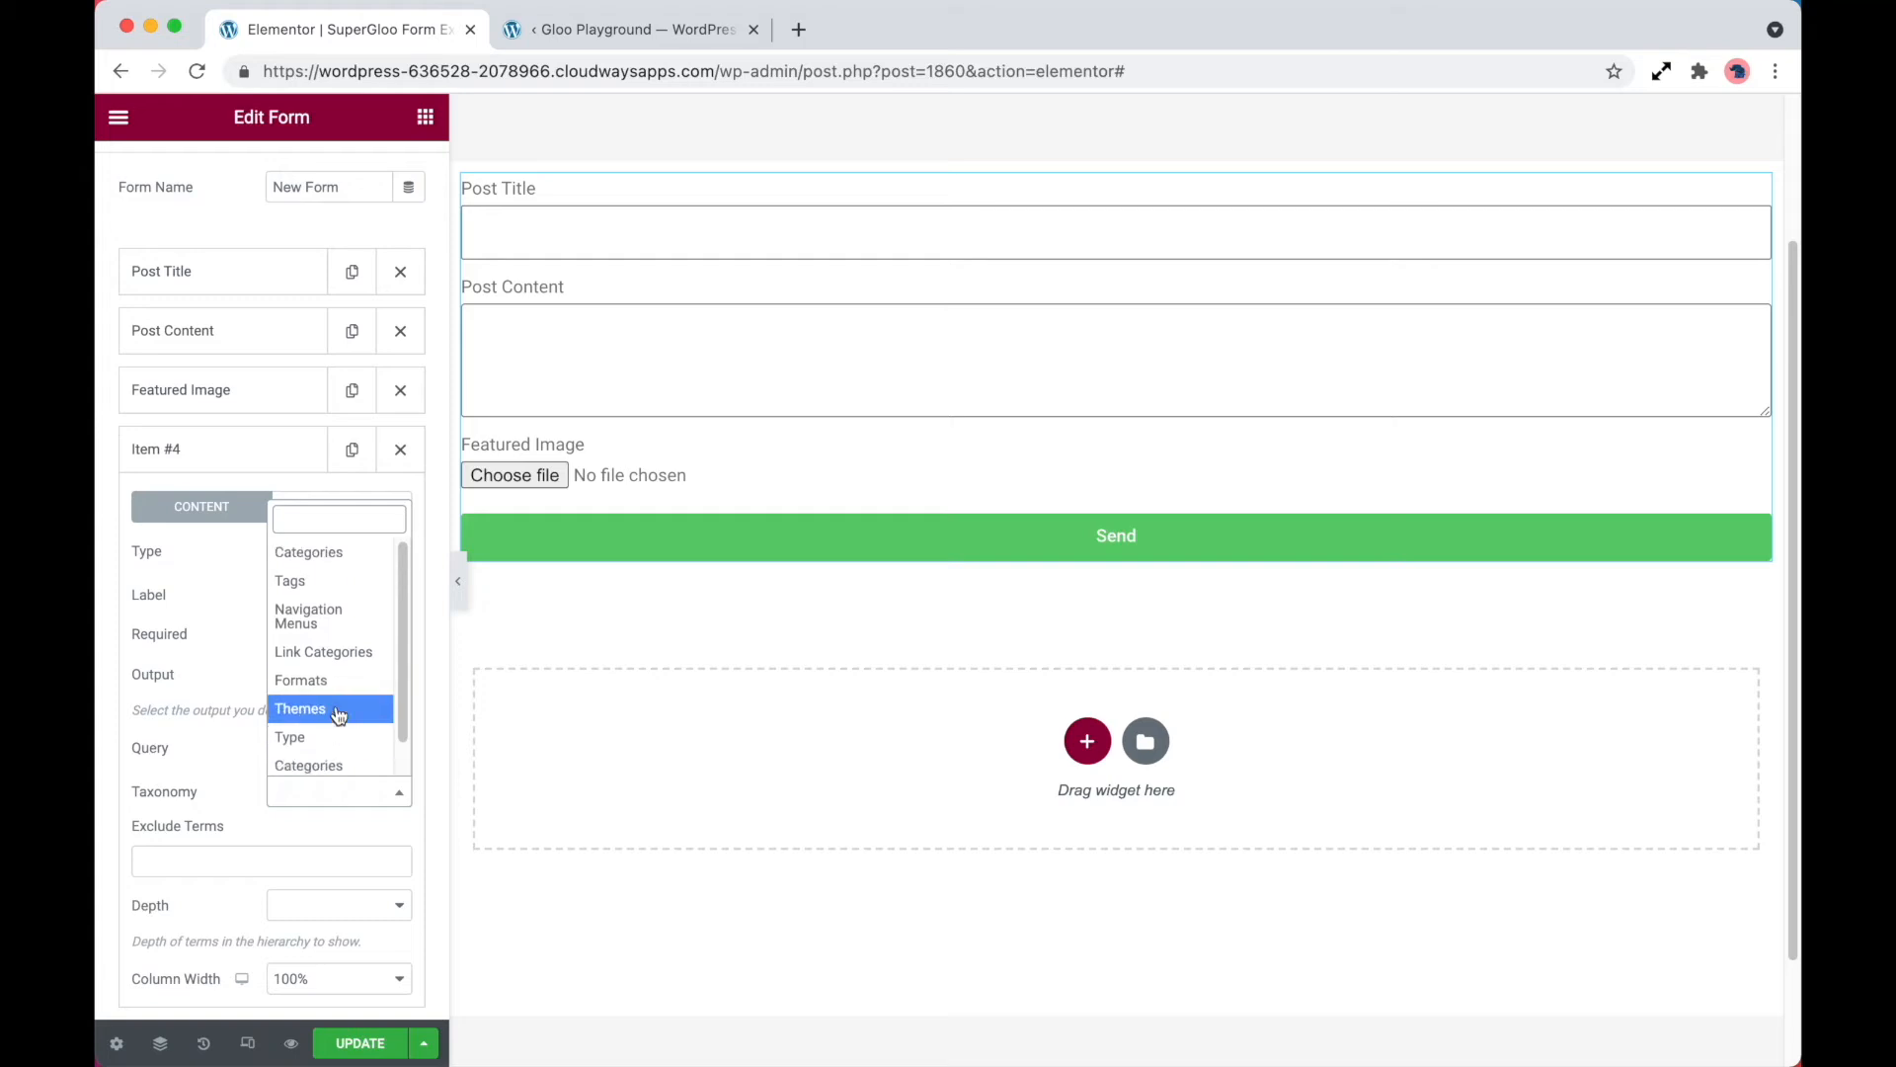
{"action": "left_click", "coordinate": [321, 555]}
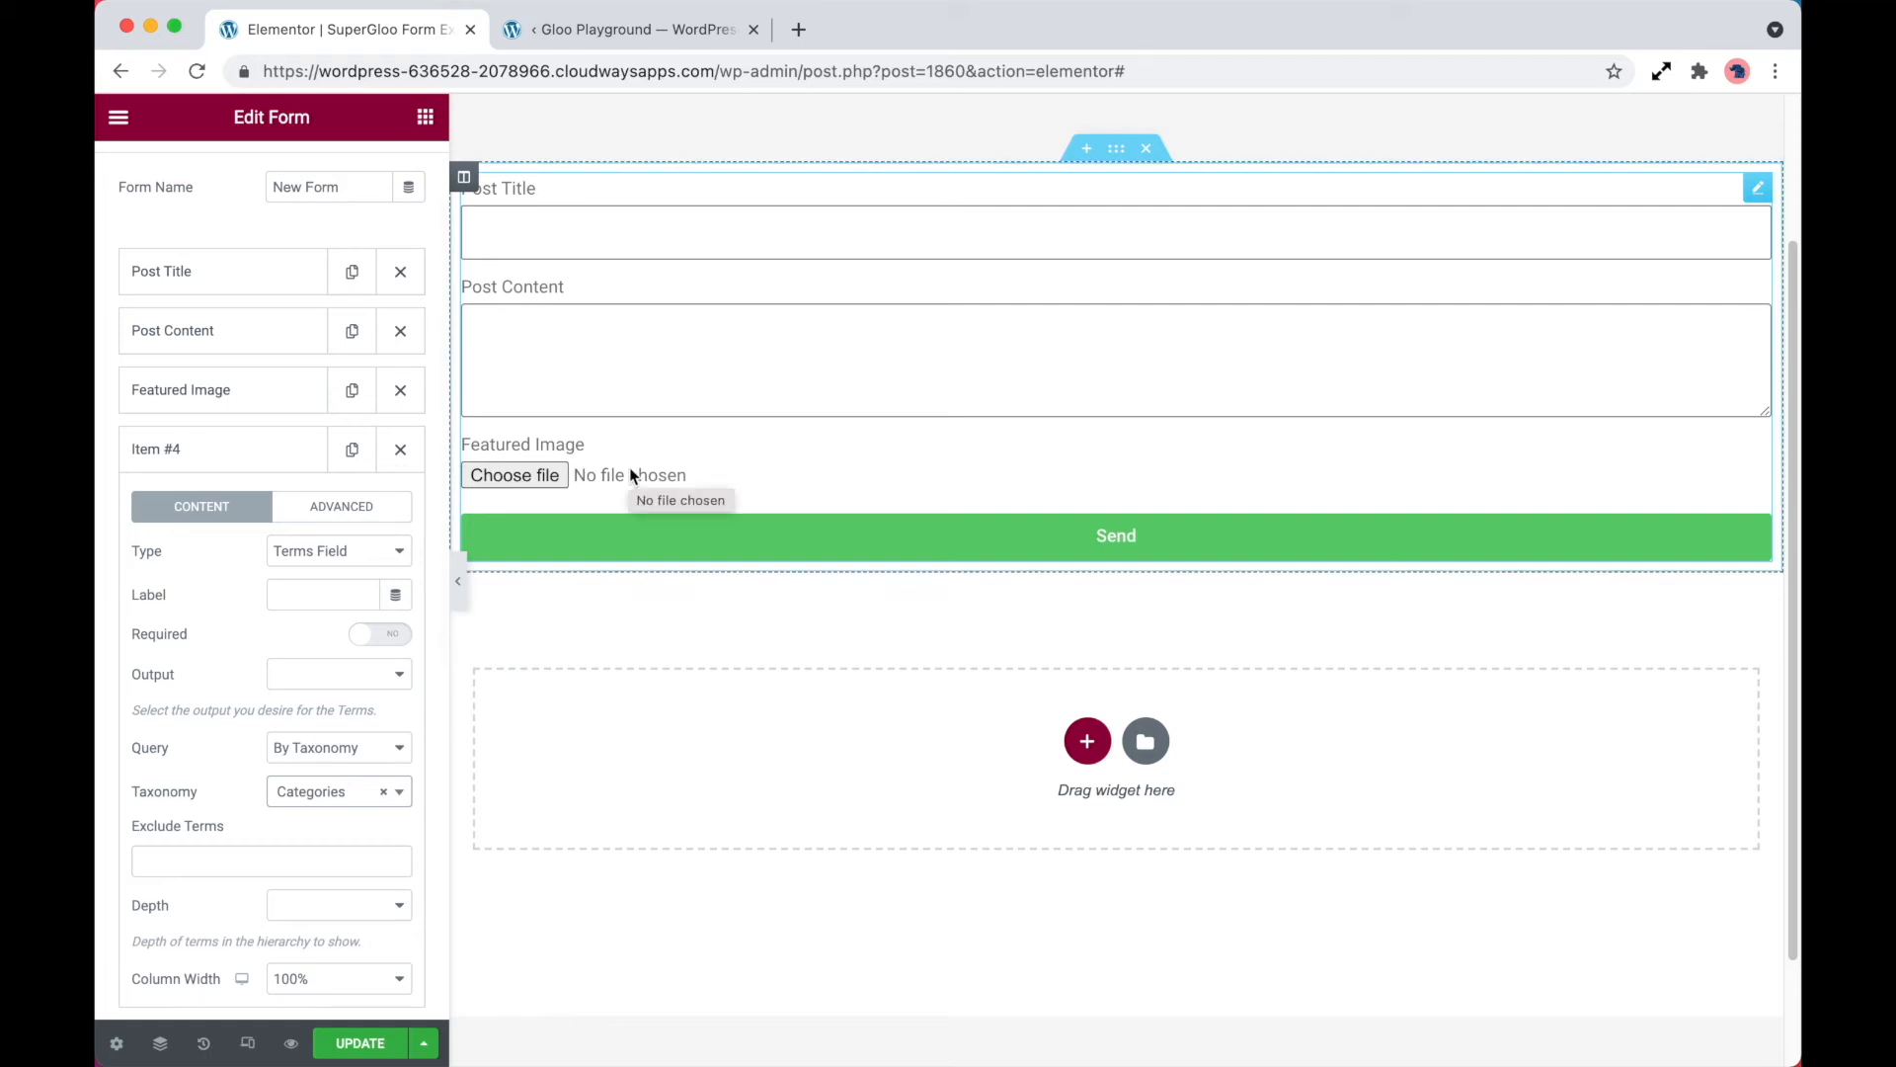
Output the terms field as Checkbox and exclude the term Categories: Uncategorized
{"action": "left_click", "coordinate": [317, 681]}
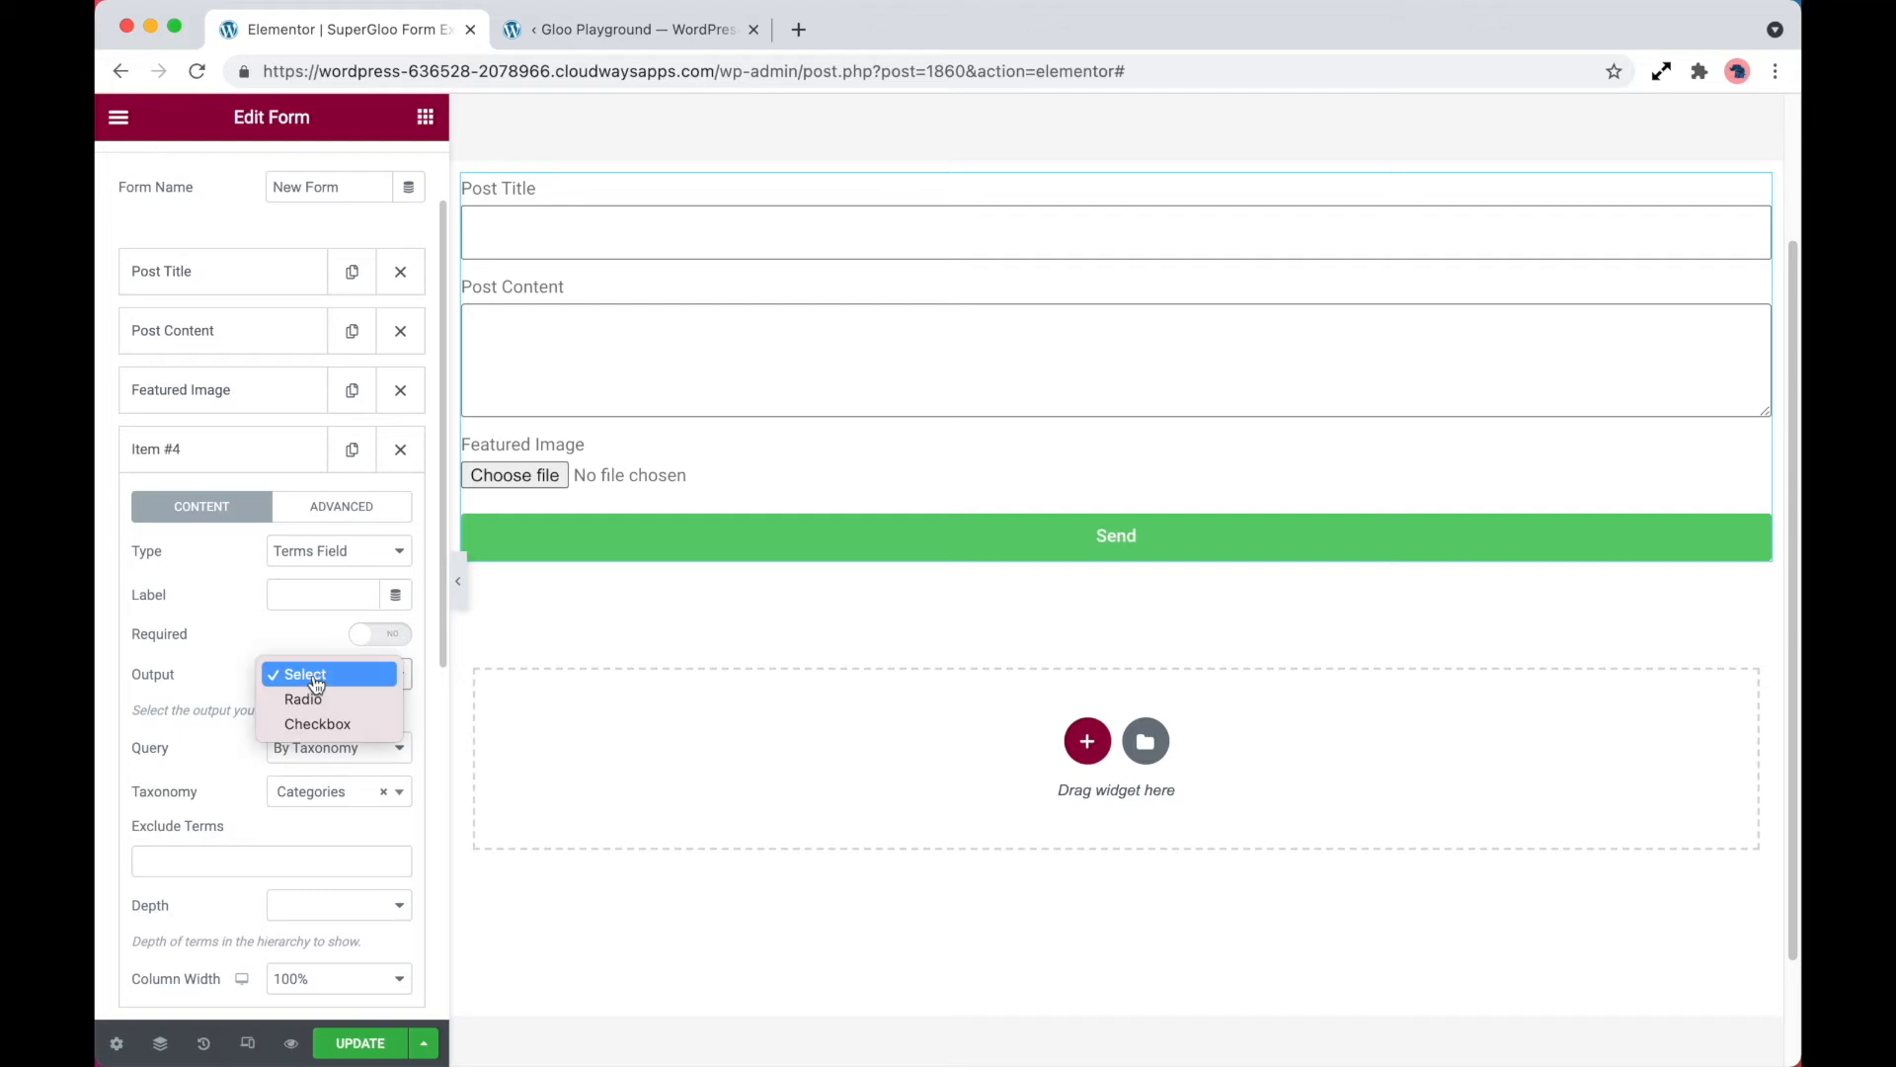
{"action": "left_click", "coordinate": [371, 724]}
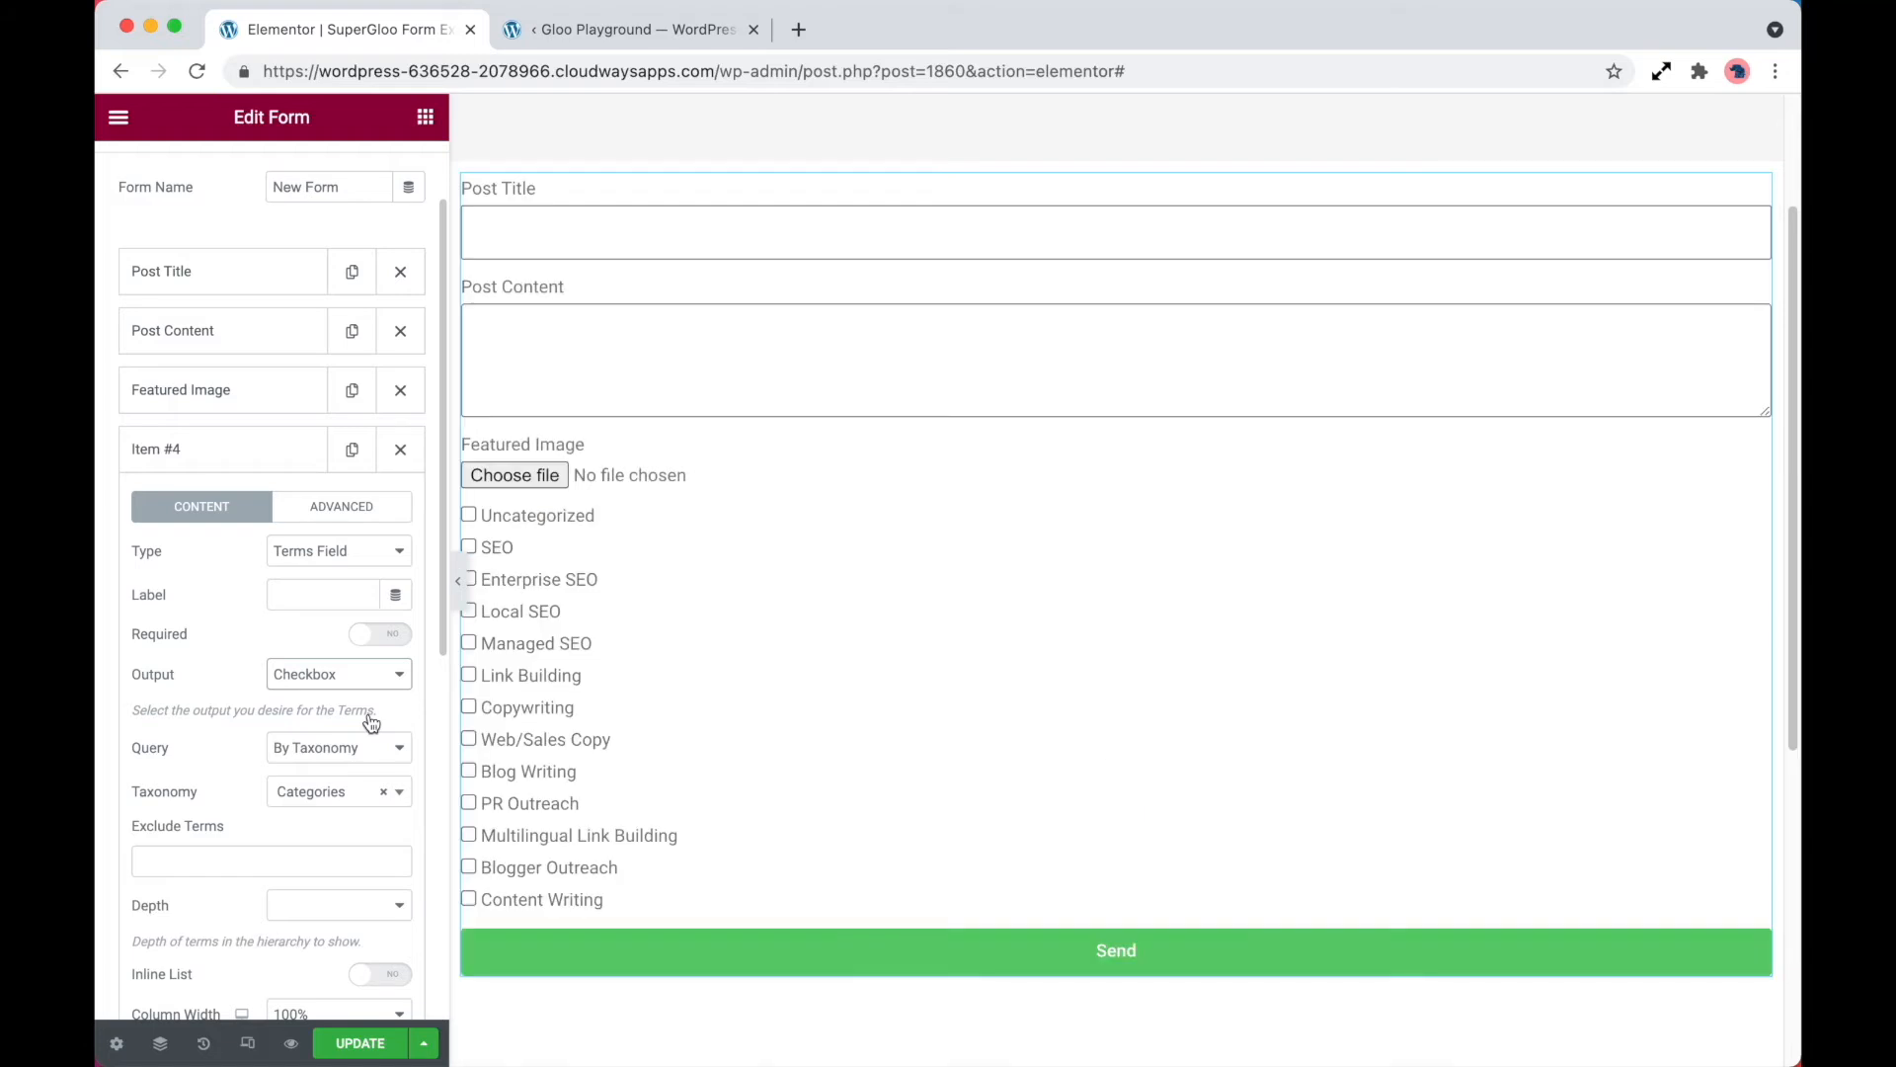
{"action": "scroll", "coordinate": [665, 554], "scroll_direction": "down", "scroll_amount": 1}
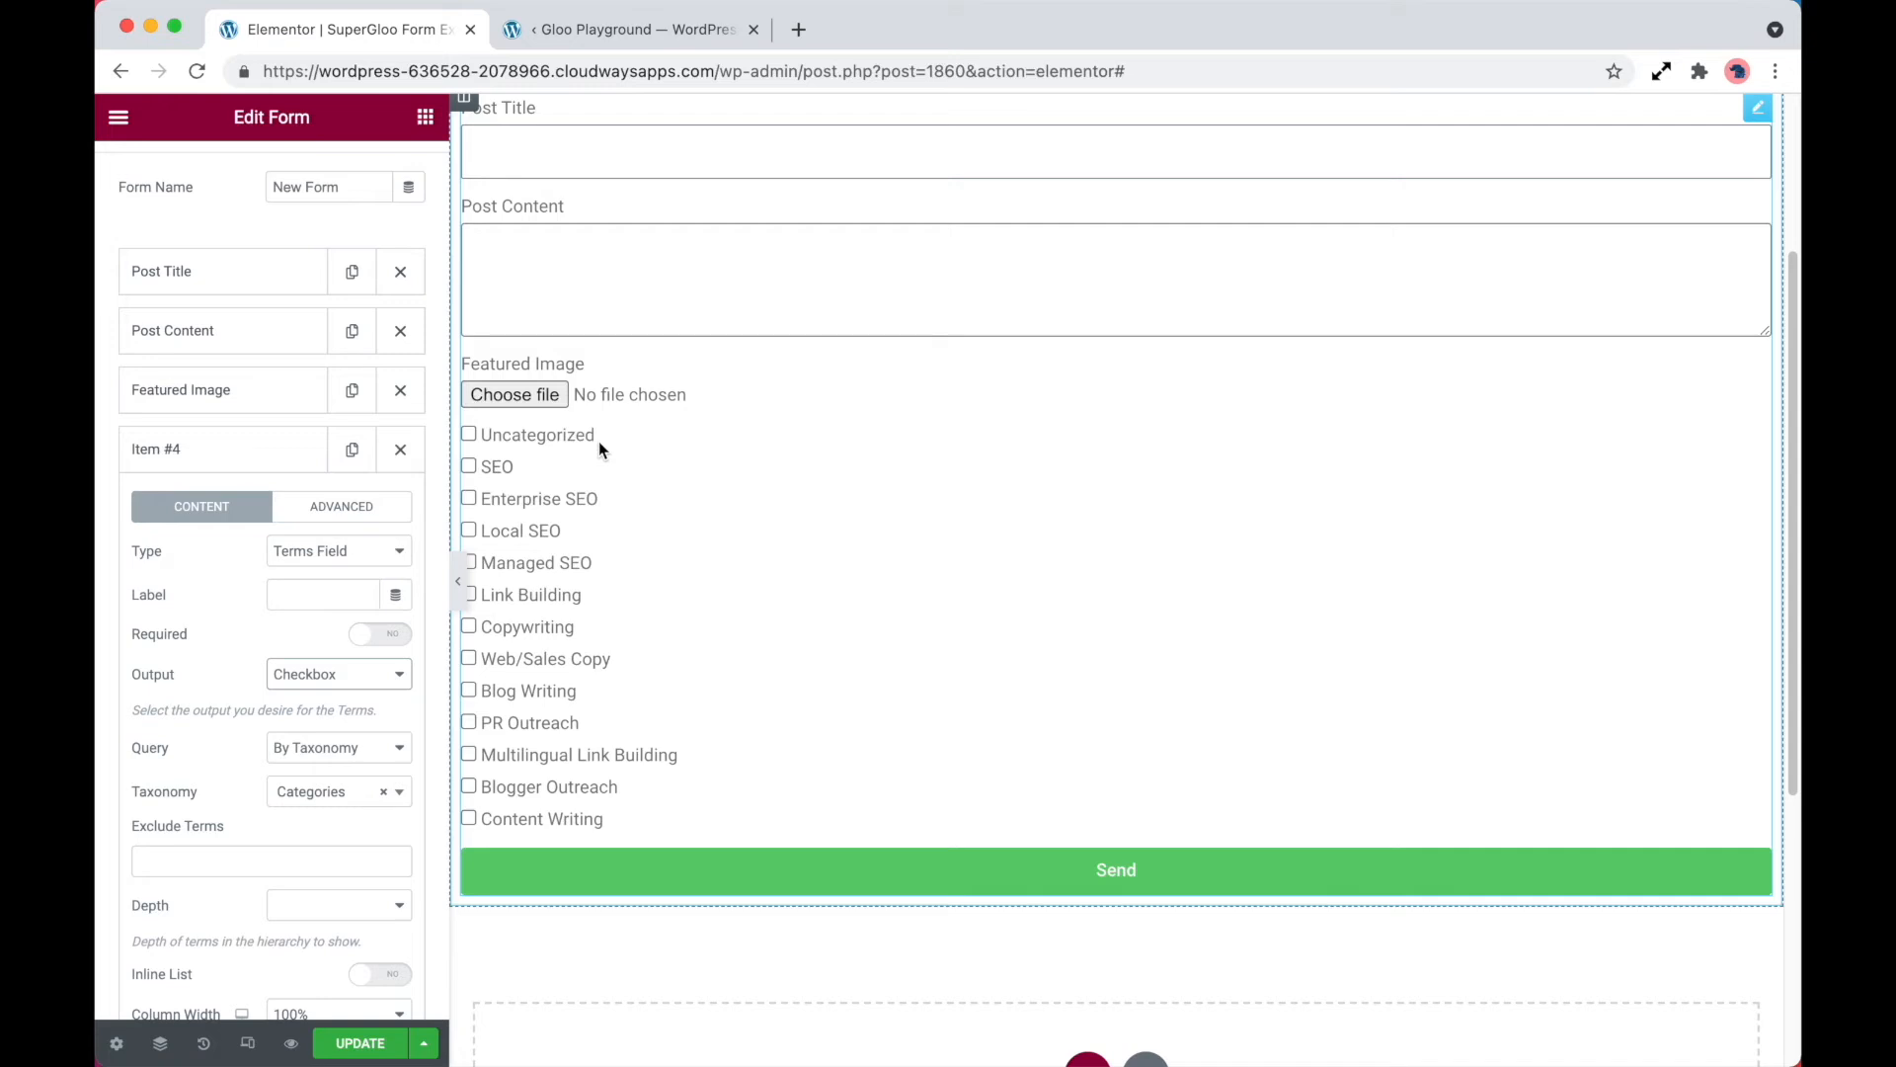
{"action": "left_click", "coordinate": [248, 851]}
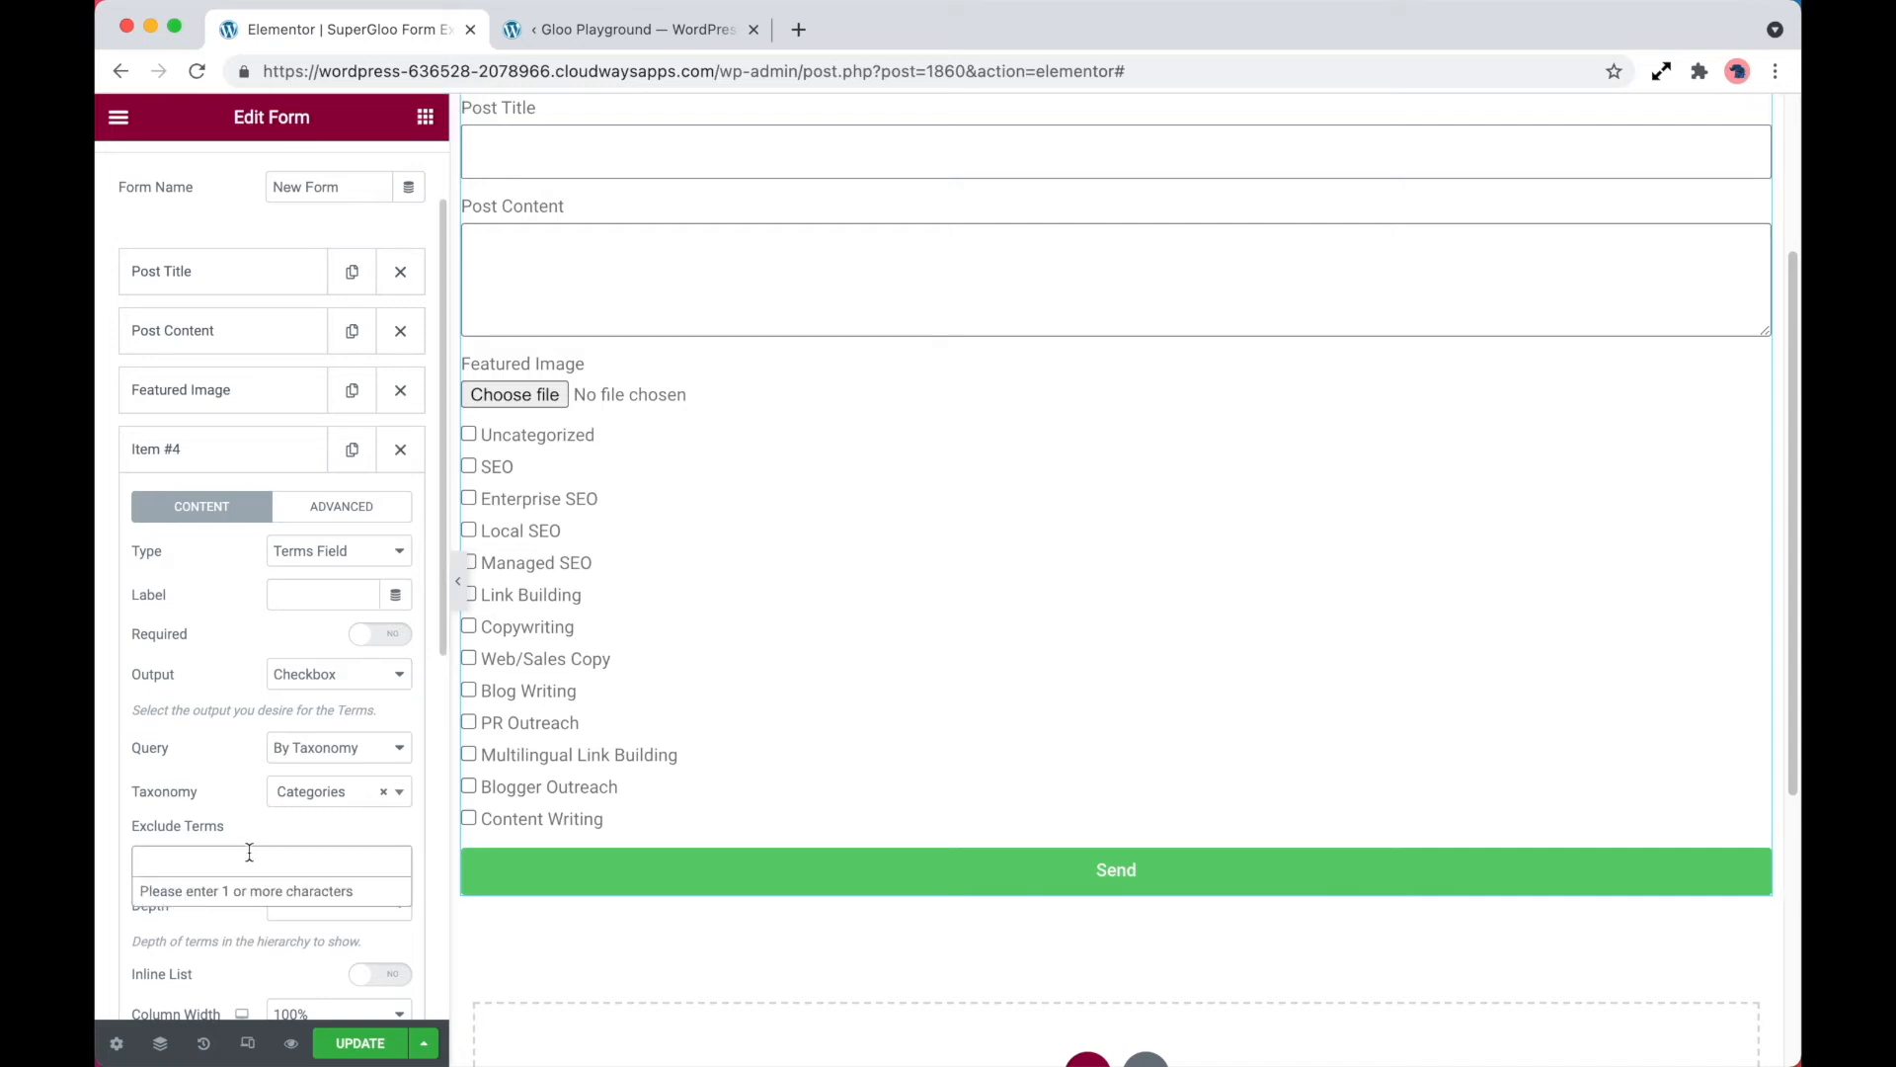
{"action": "type", "text": "unc"}
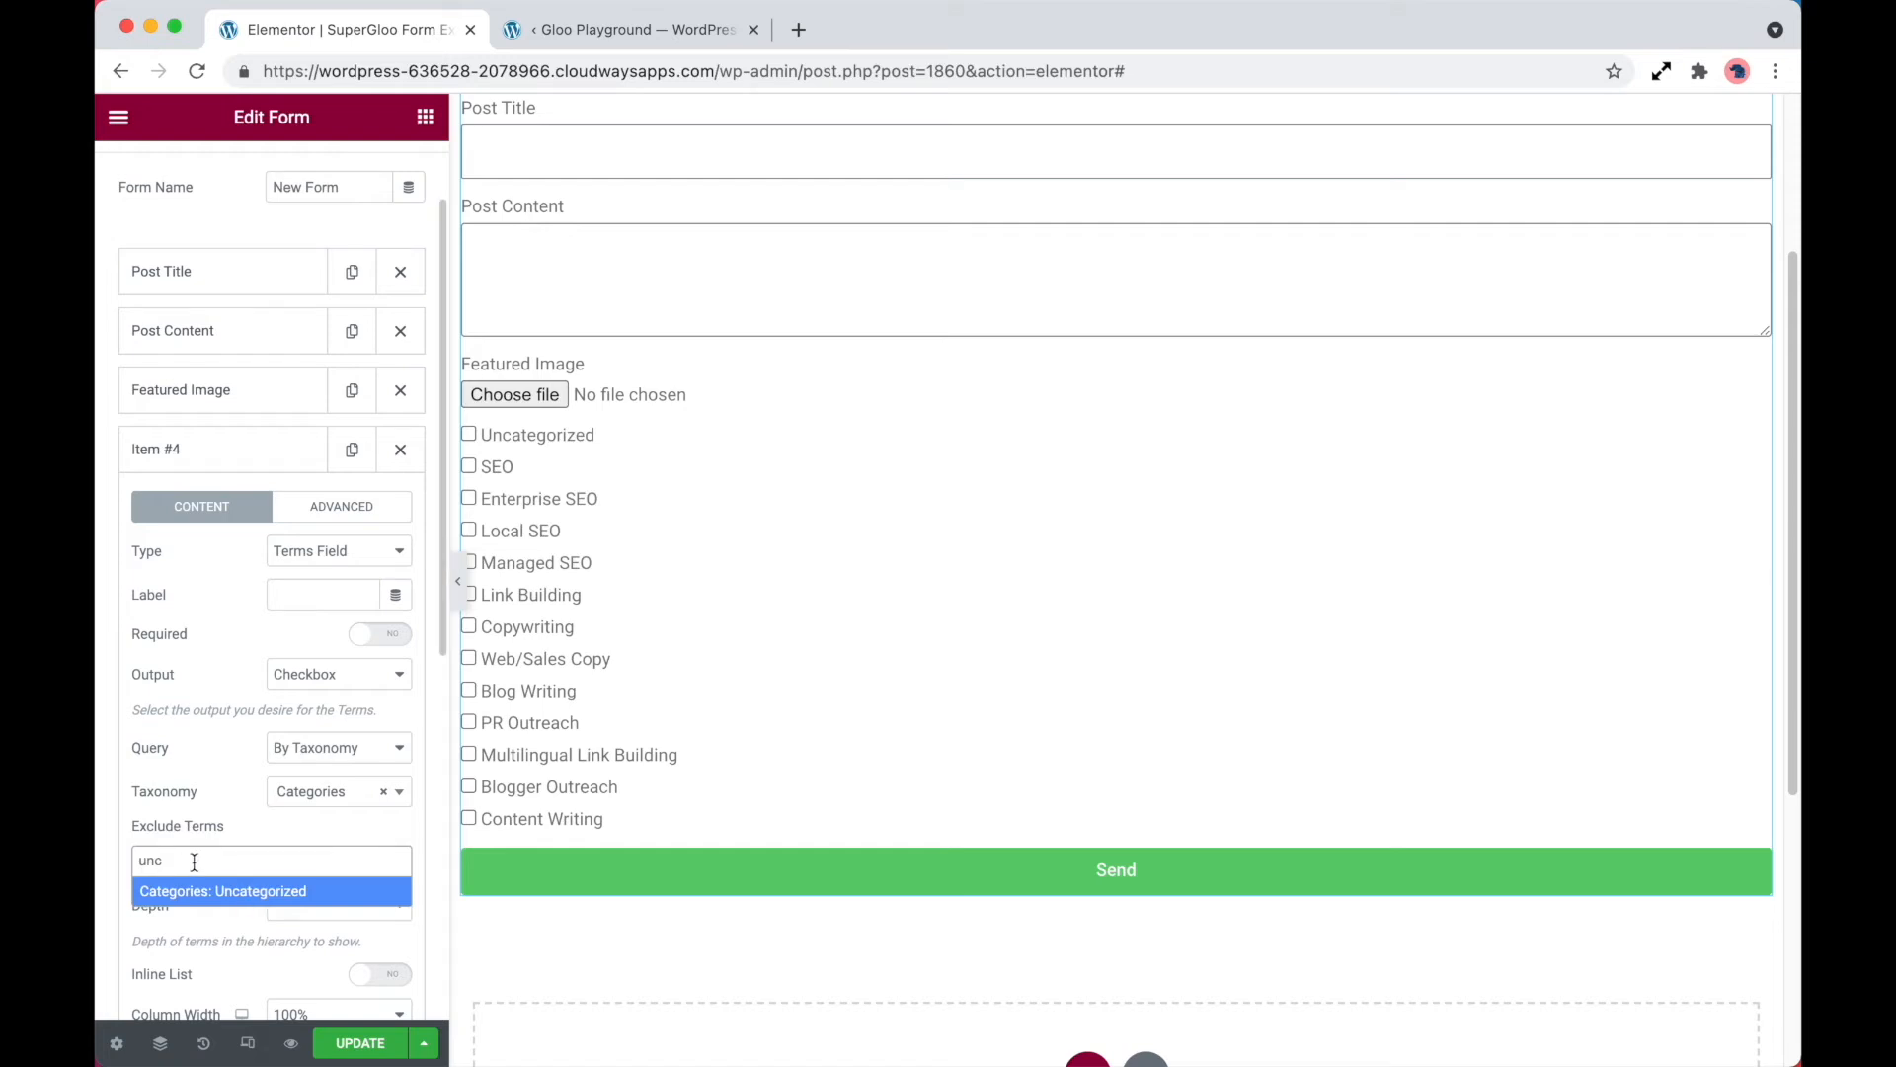
{"action": "left_click", "coordinate": [220, 894]}
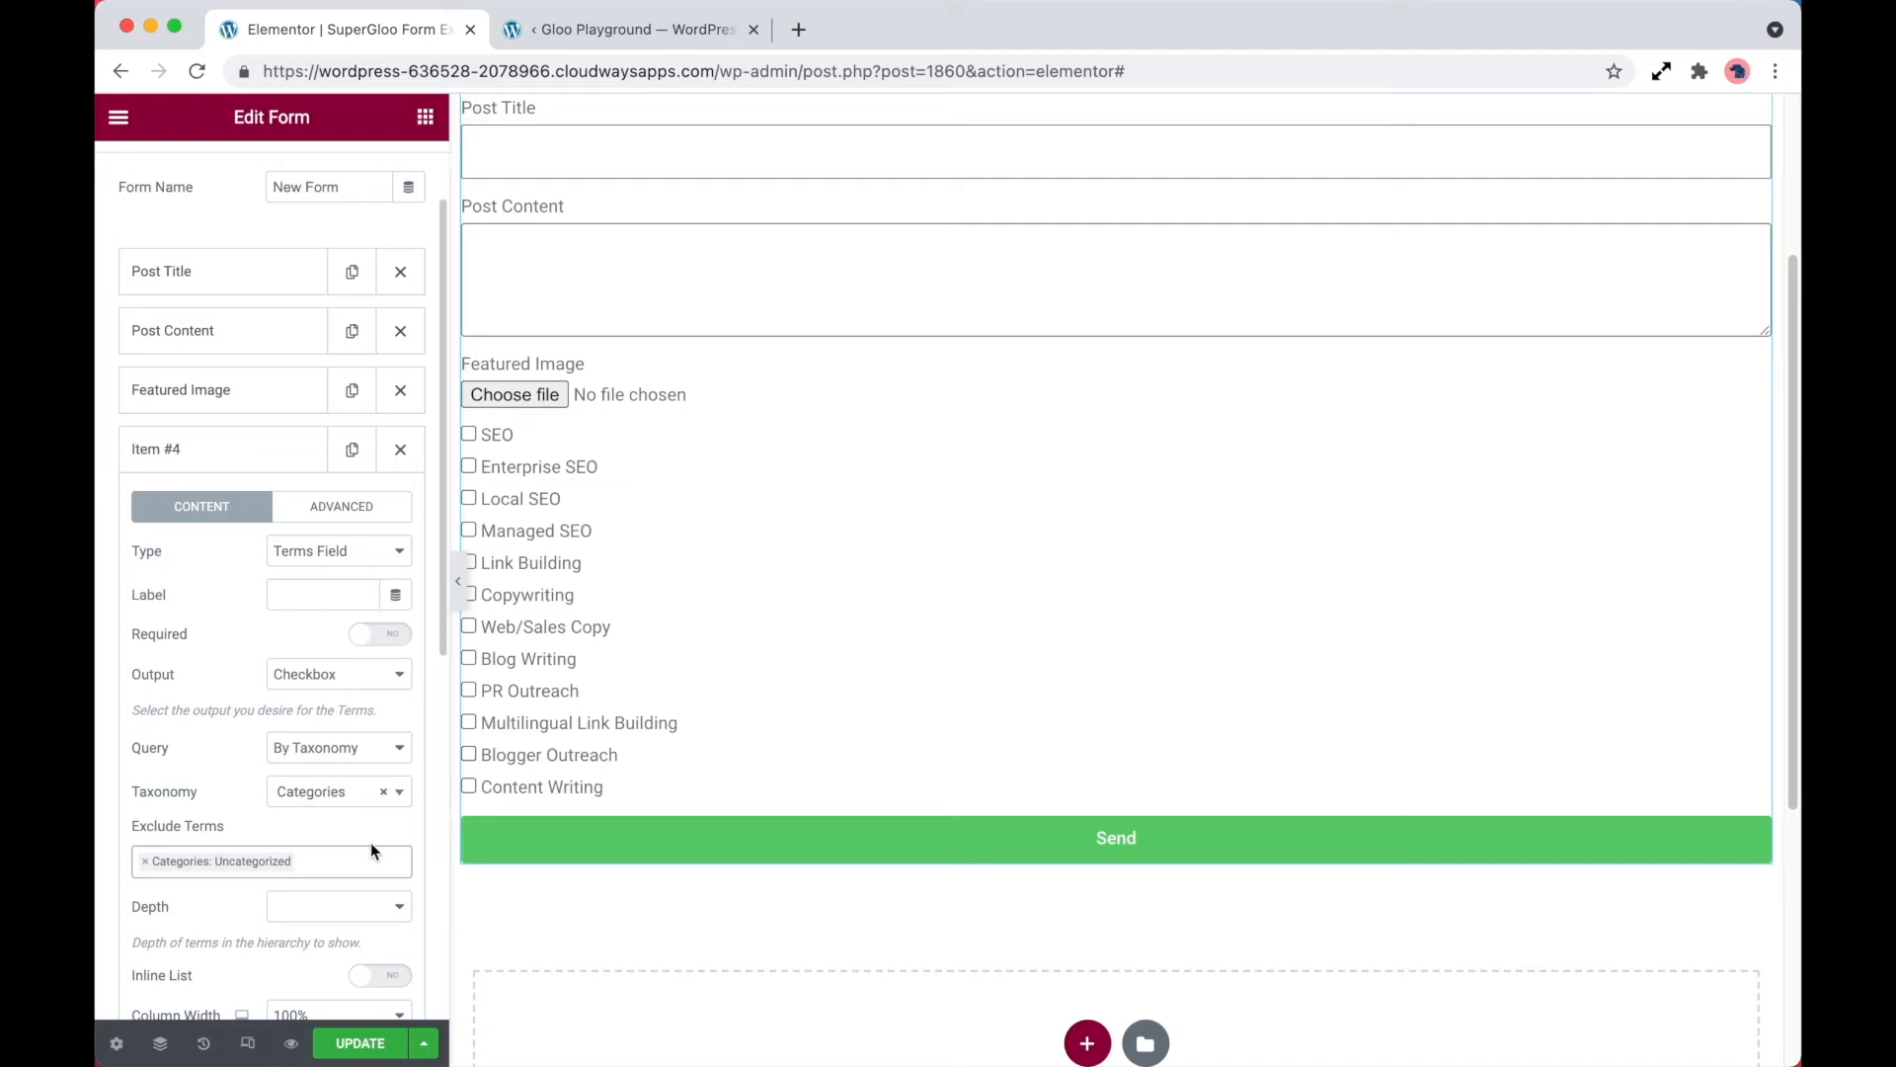
Try a depth of 1 for the terms field, and return the depth to All
{"action": "scroll", "coordinate": [370, 844], "scroll_direction": "down", "scroll_amount": 2}
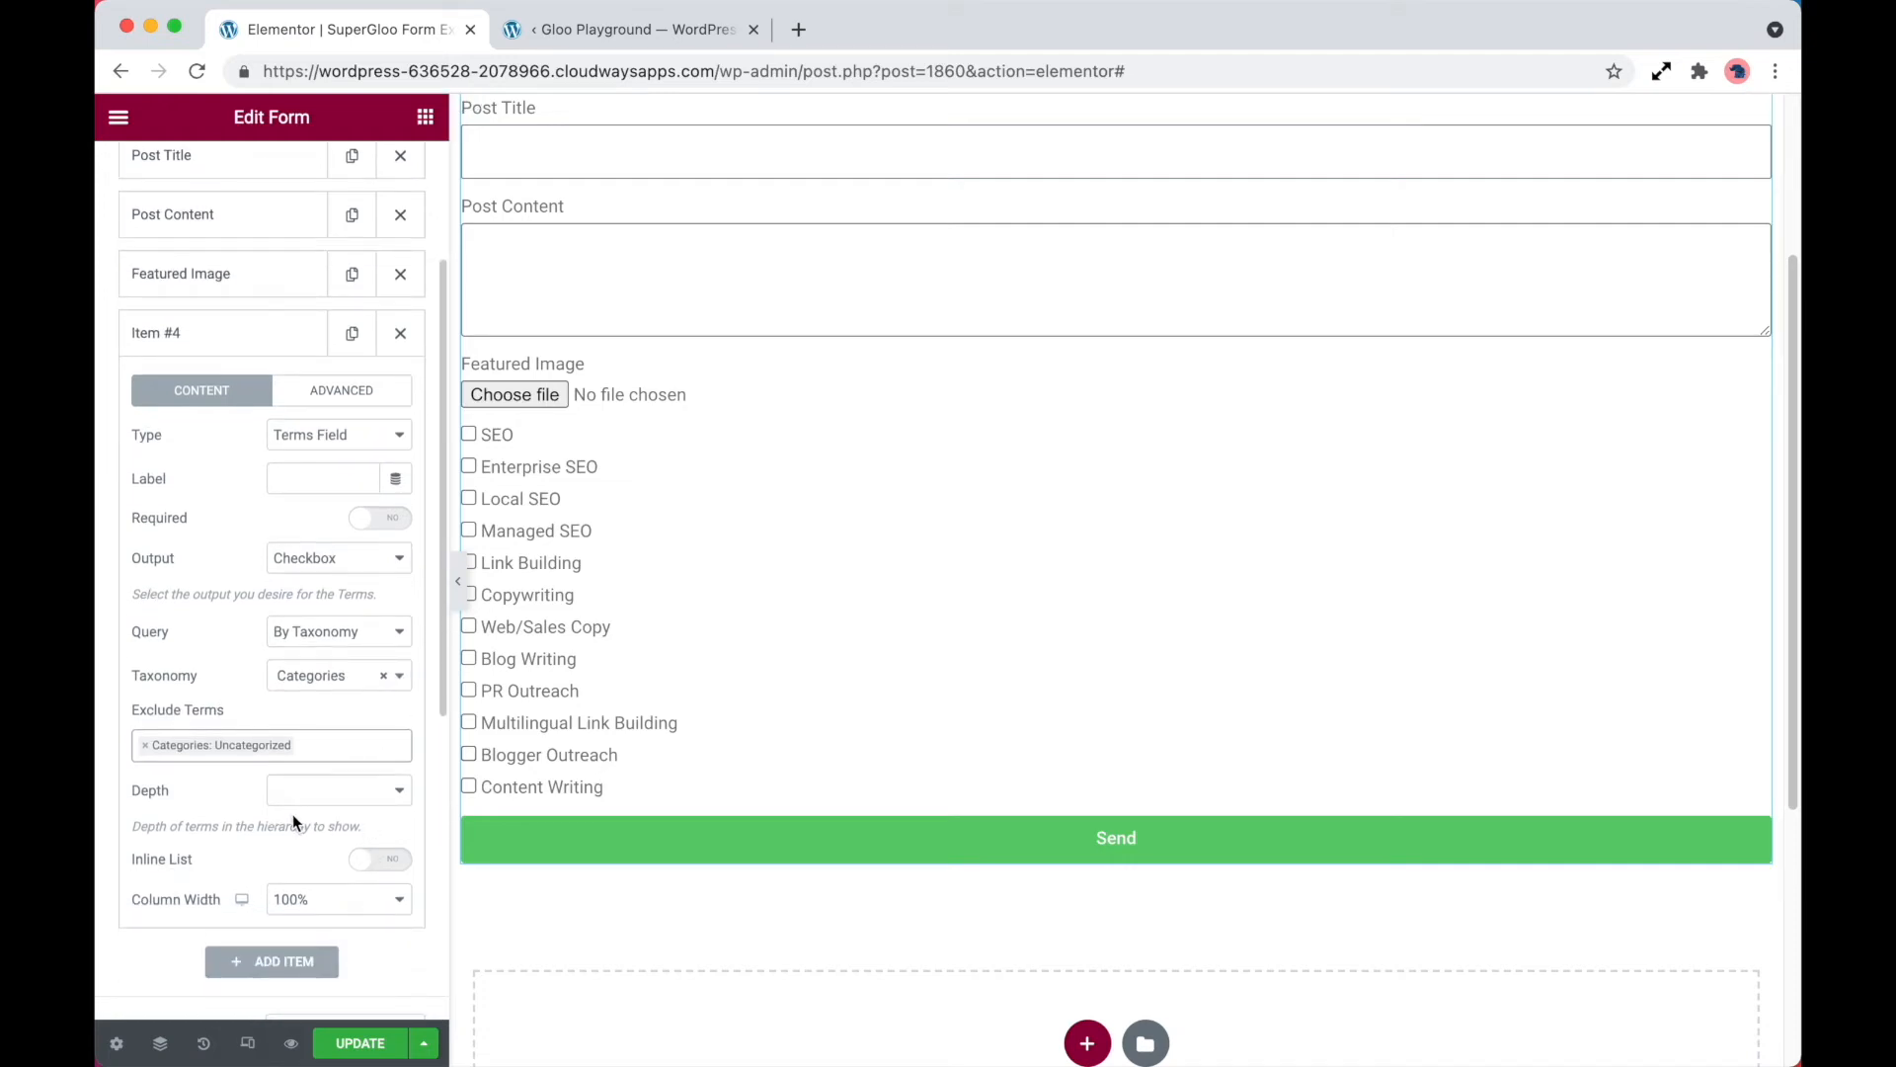
{"action": "left_click", "coordinate": [342, 791]}
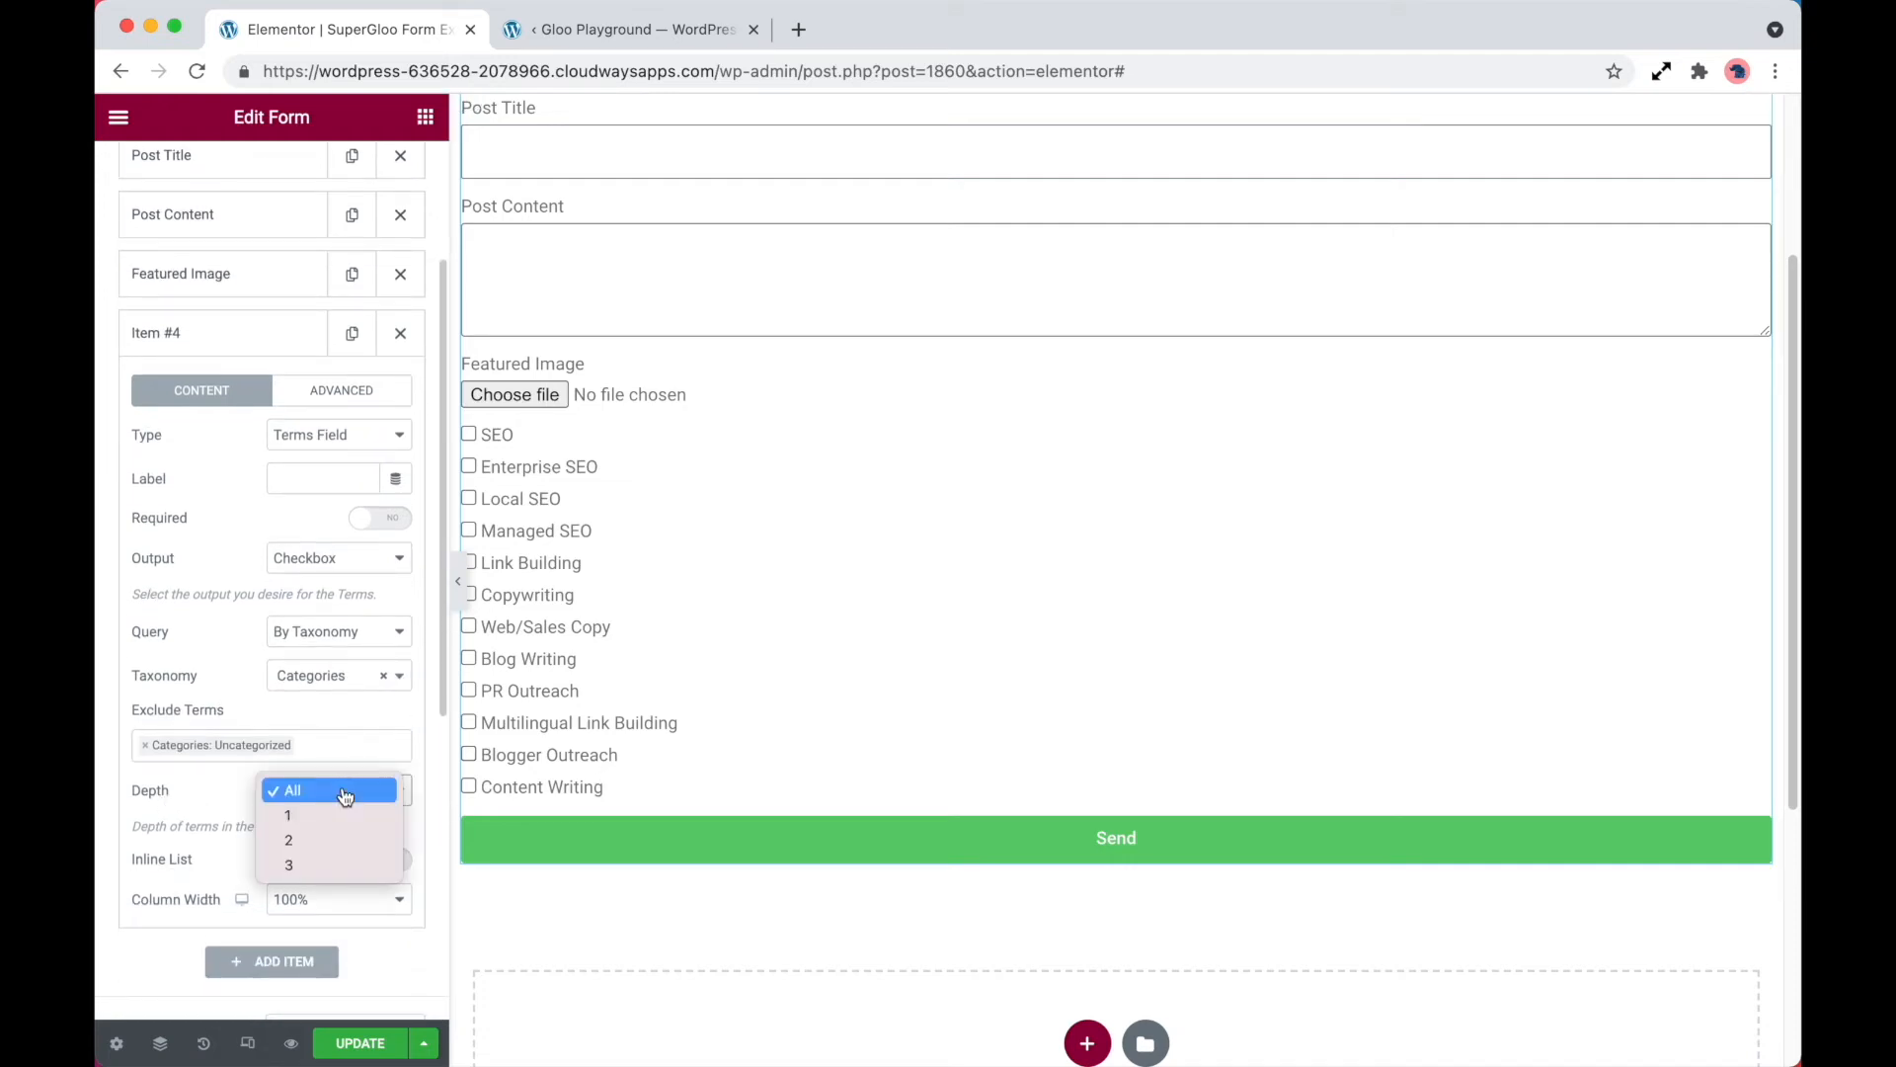
{"action": "left_click", "coordinate": [339, 815]}
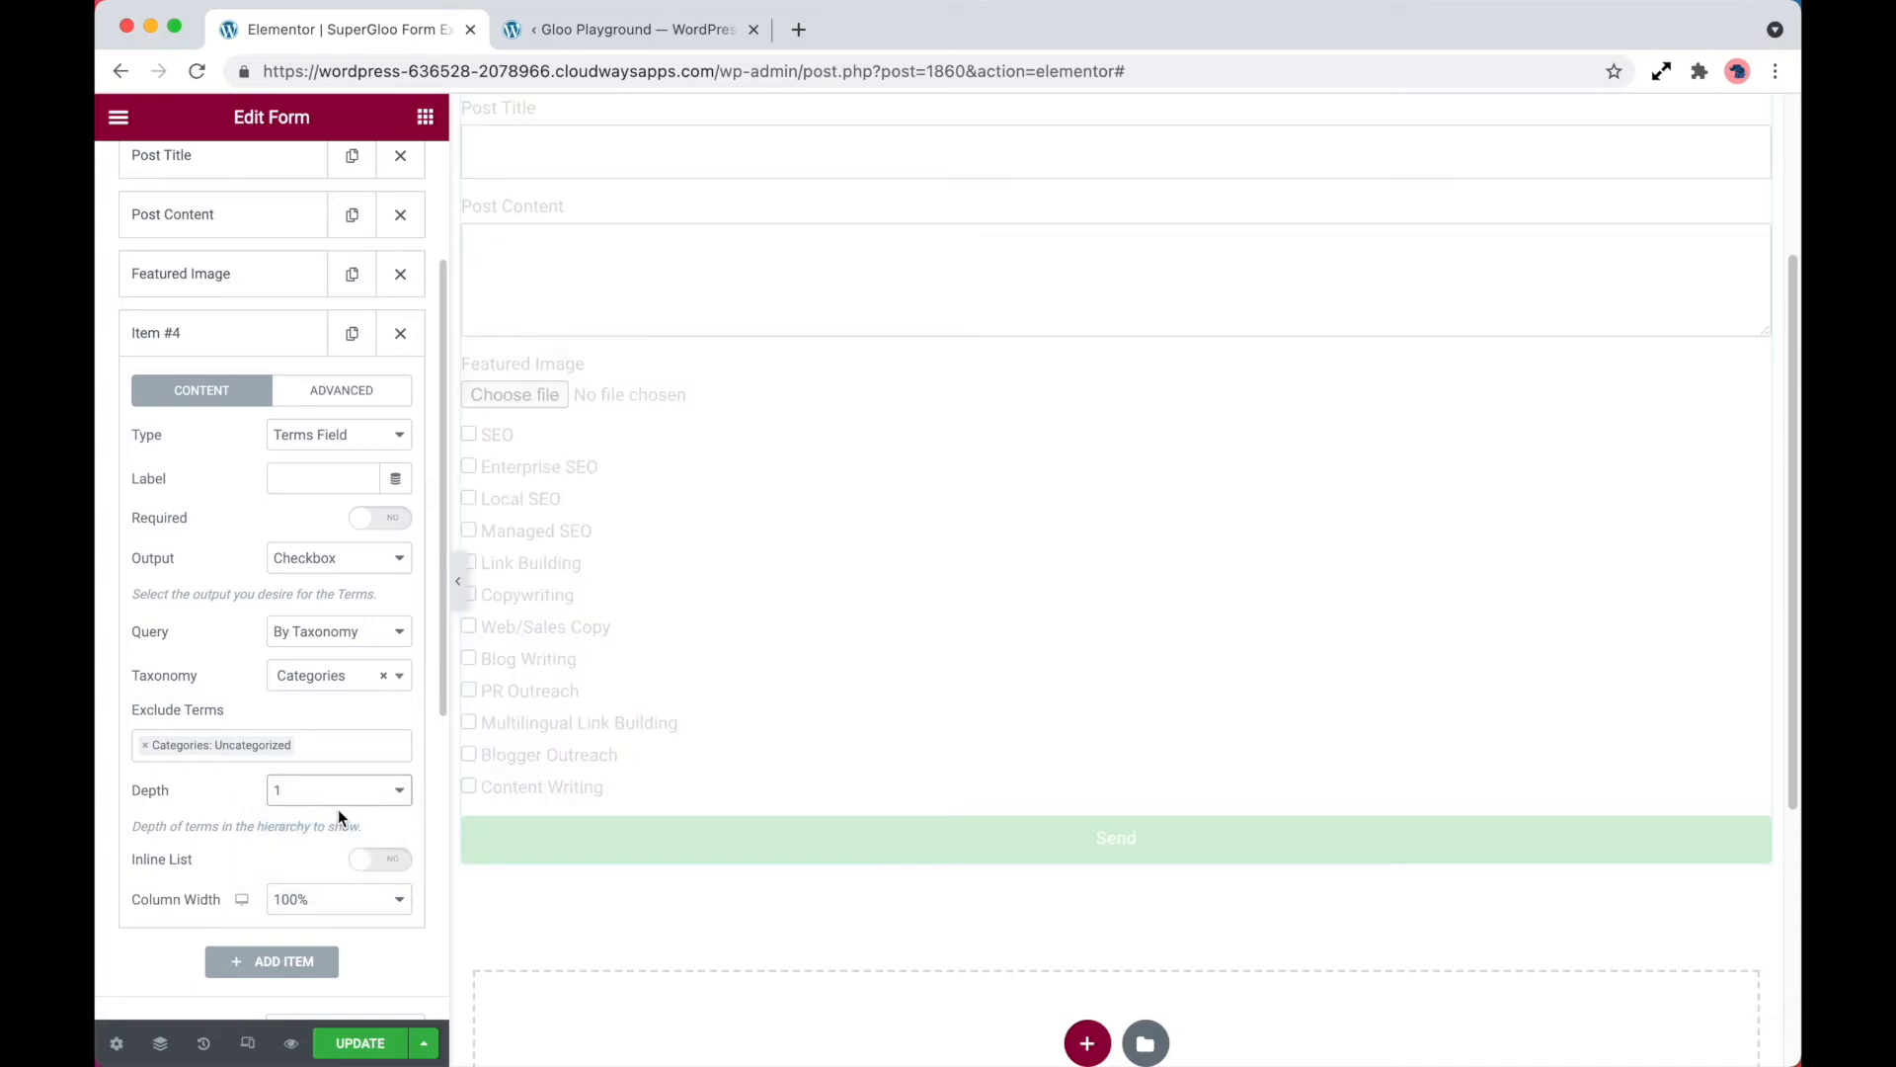
{"action": "left_click", "coordinate": [339, 791]}
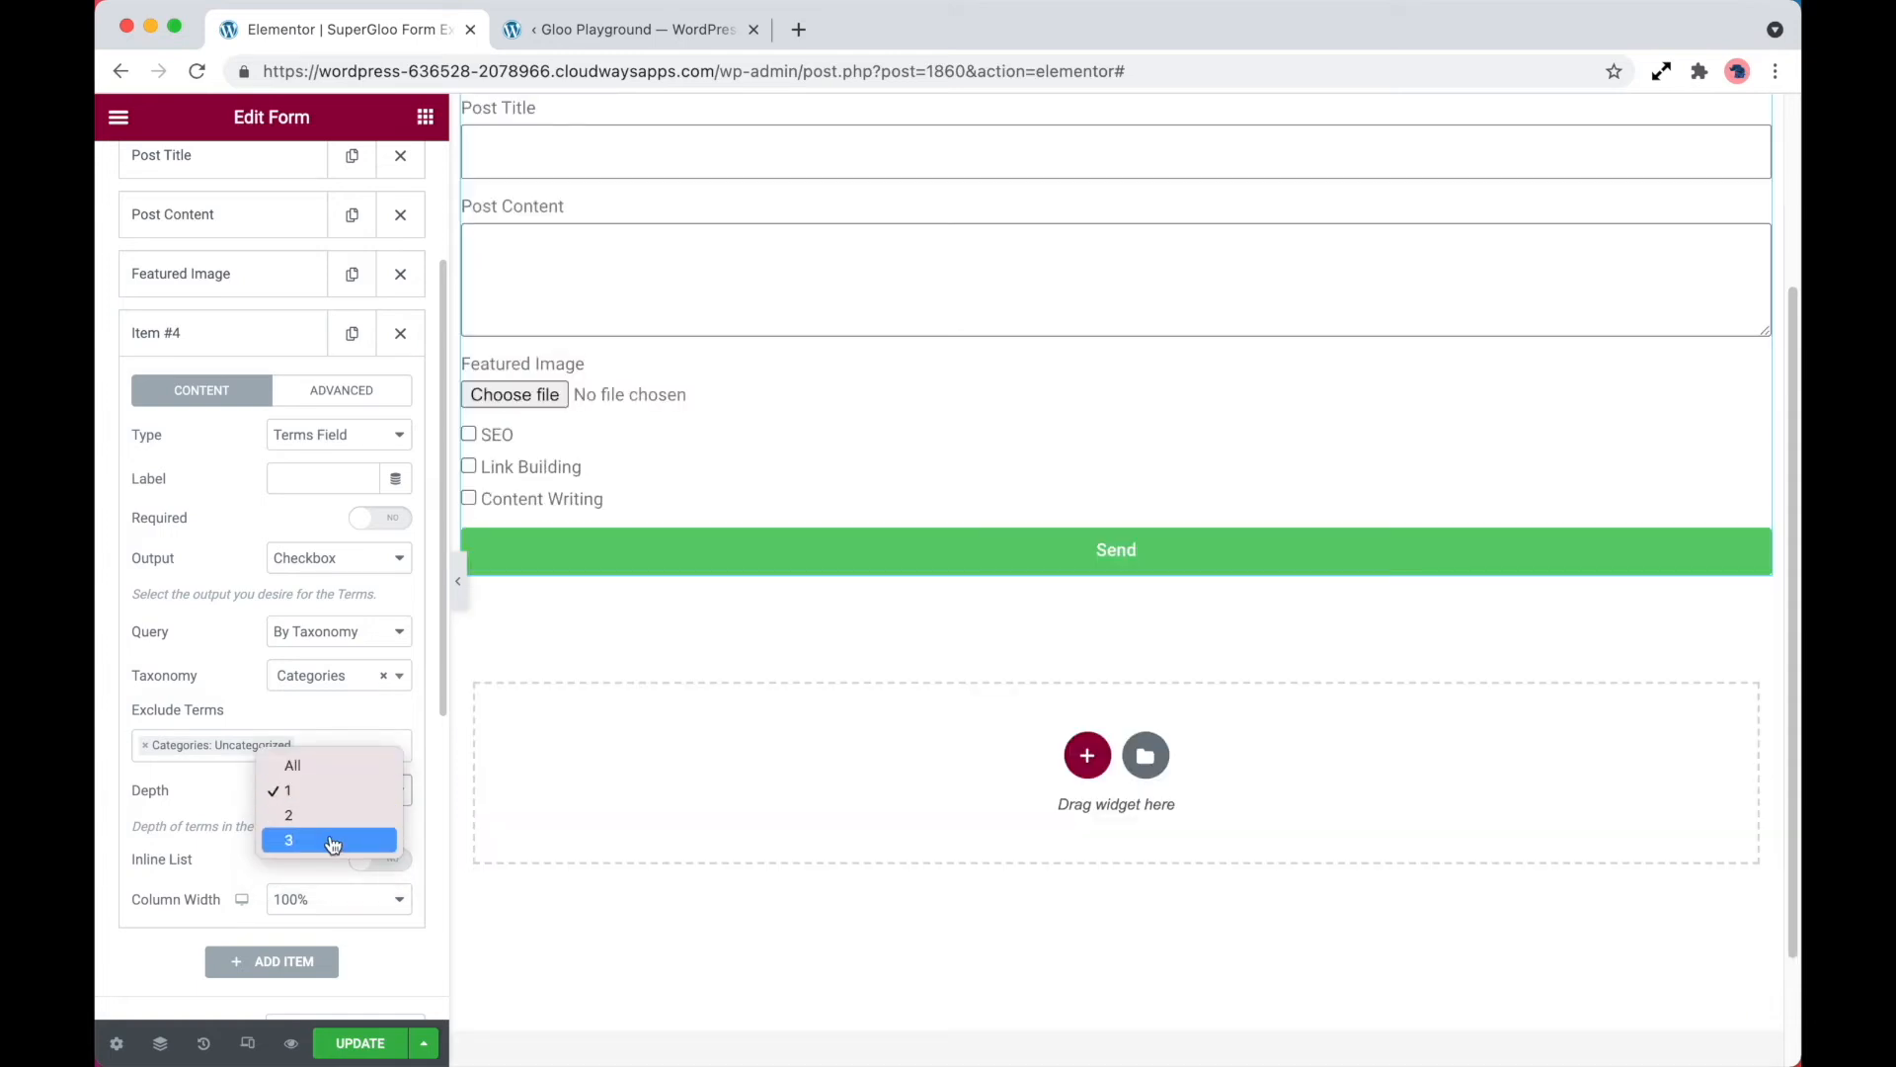
{"action": "left_click", "coordinate": [330, 766]}
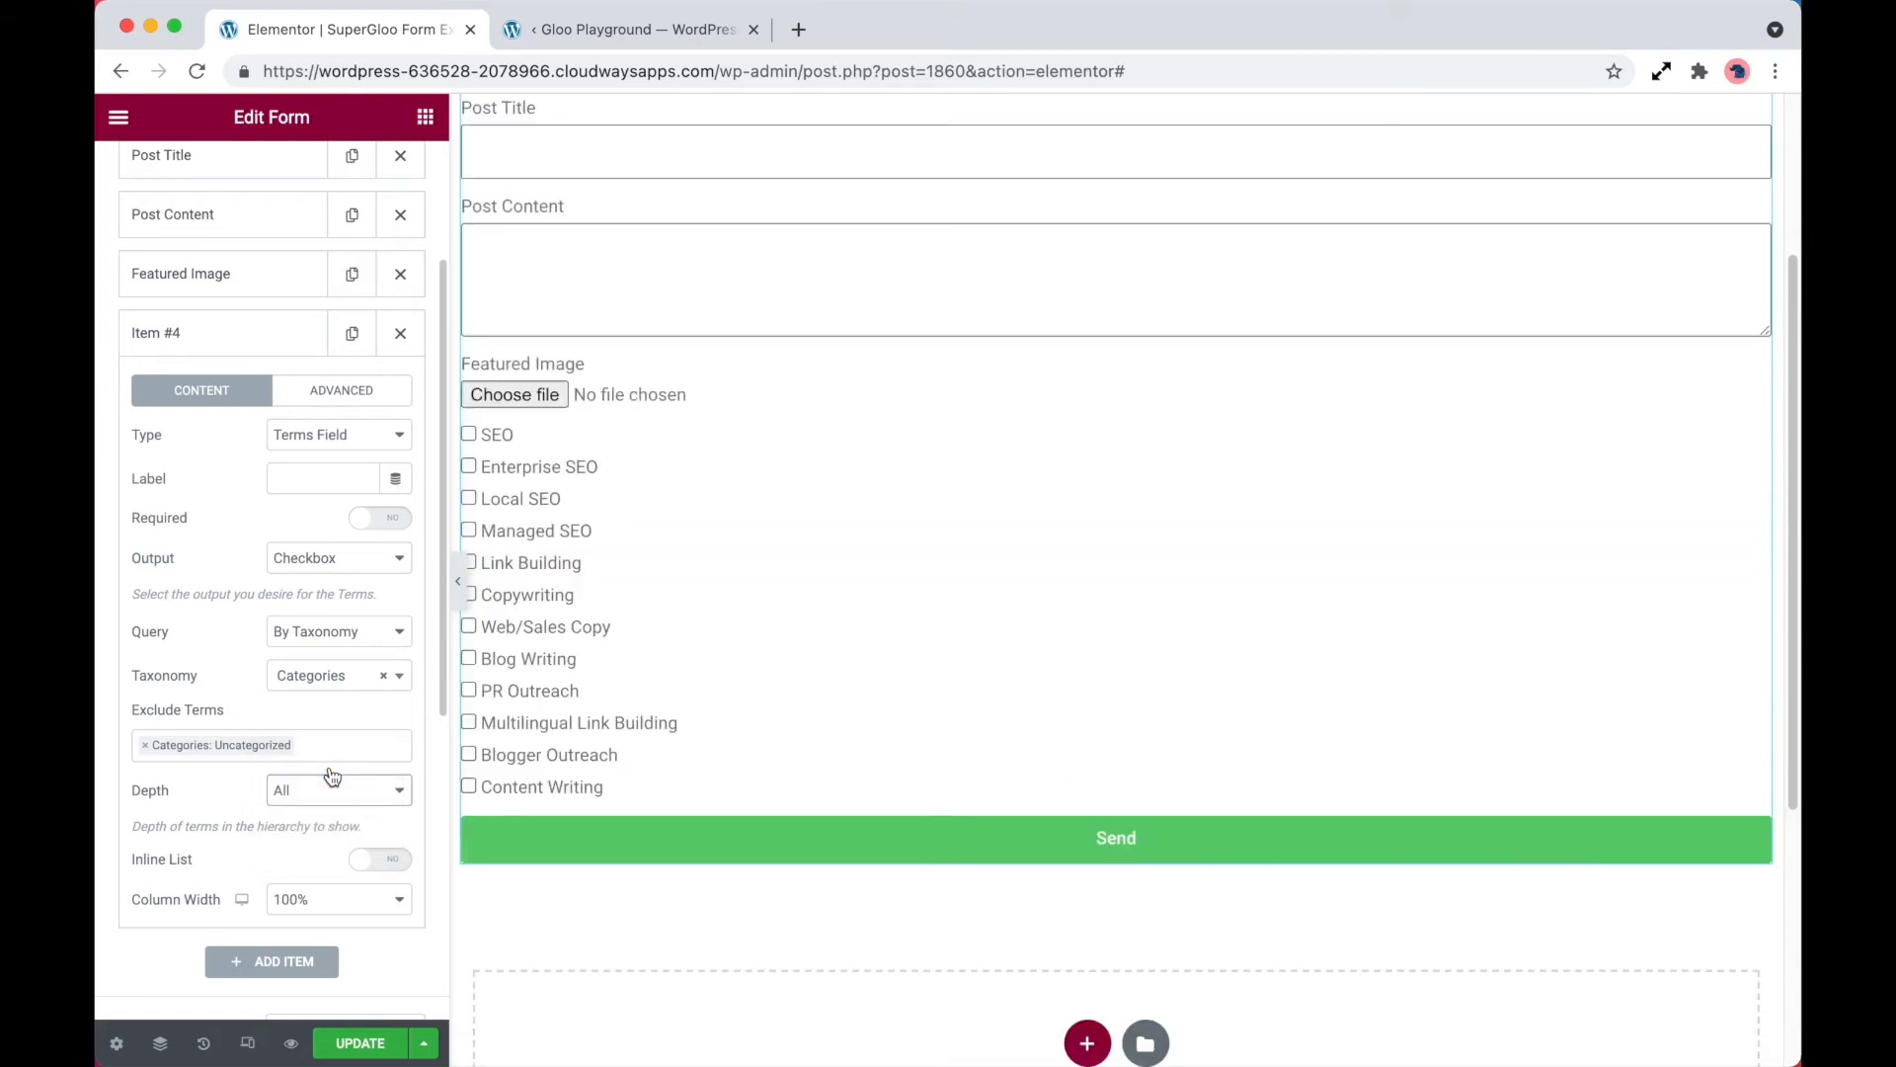
Enable Indent Child Terms in the form's Term Fields styling
{"action": "scroll", "coordinate": [331, 776], "scroll_direction": "up", "scroll_amount": 5}
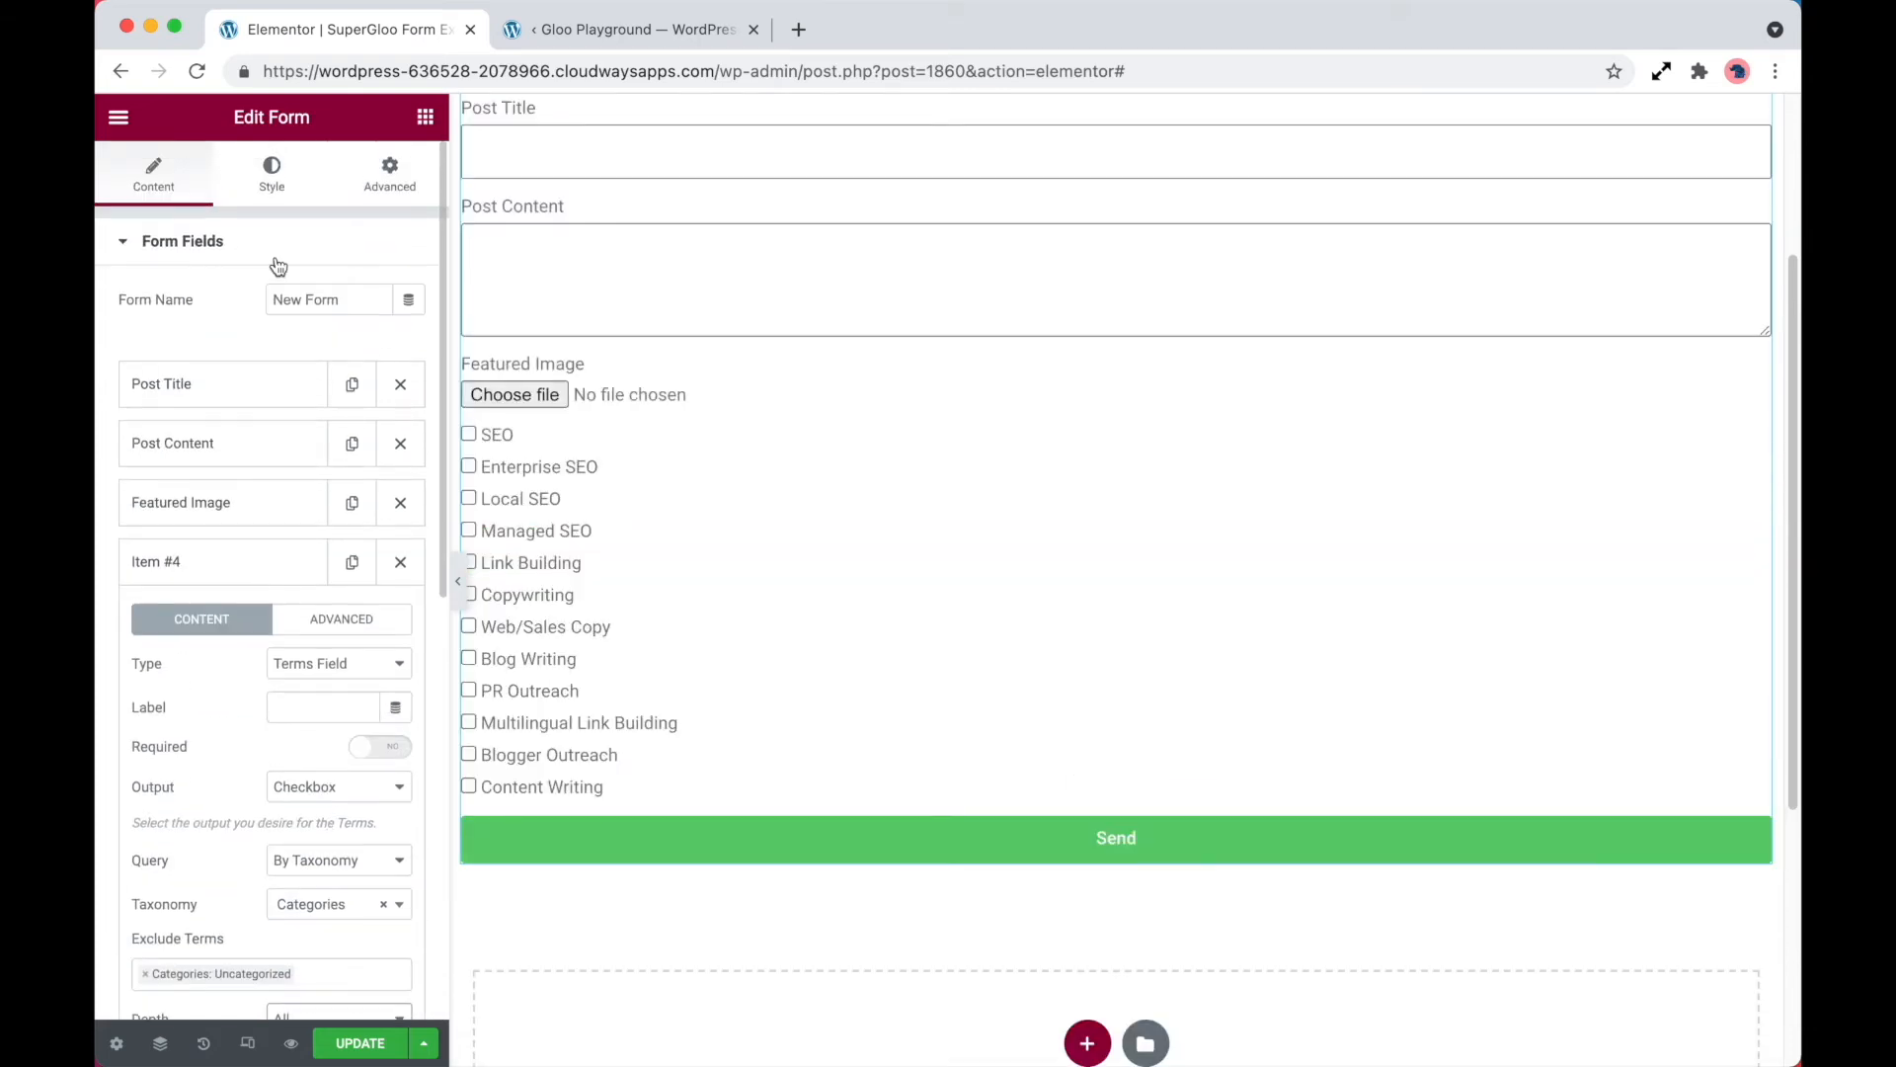
{"action": "left_click", "coordinate": [273, 177]}
{"action": "left_click", "coordinate": [184, 979]}
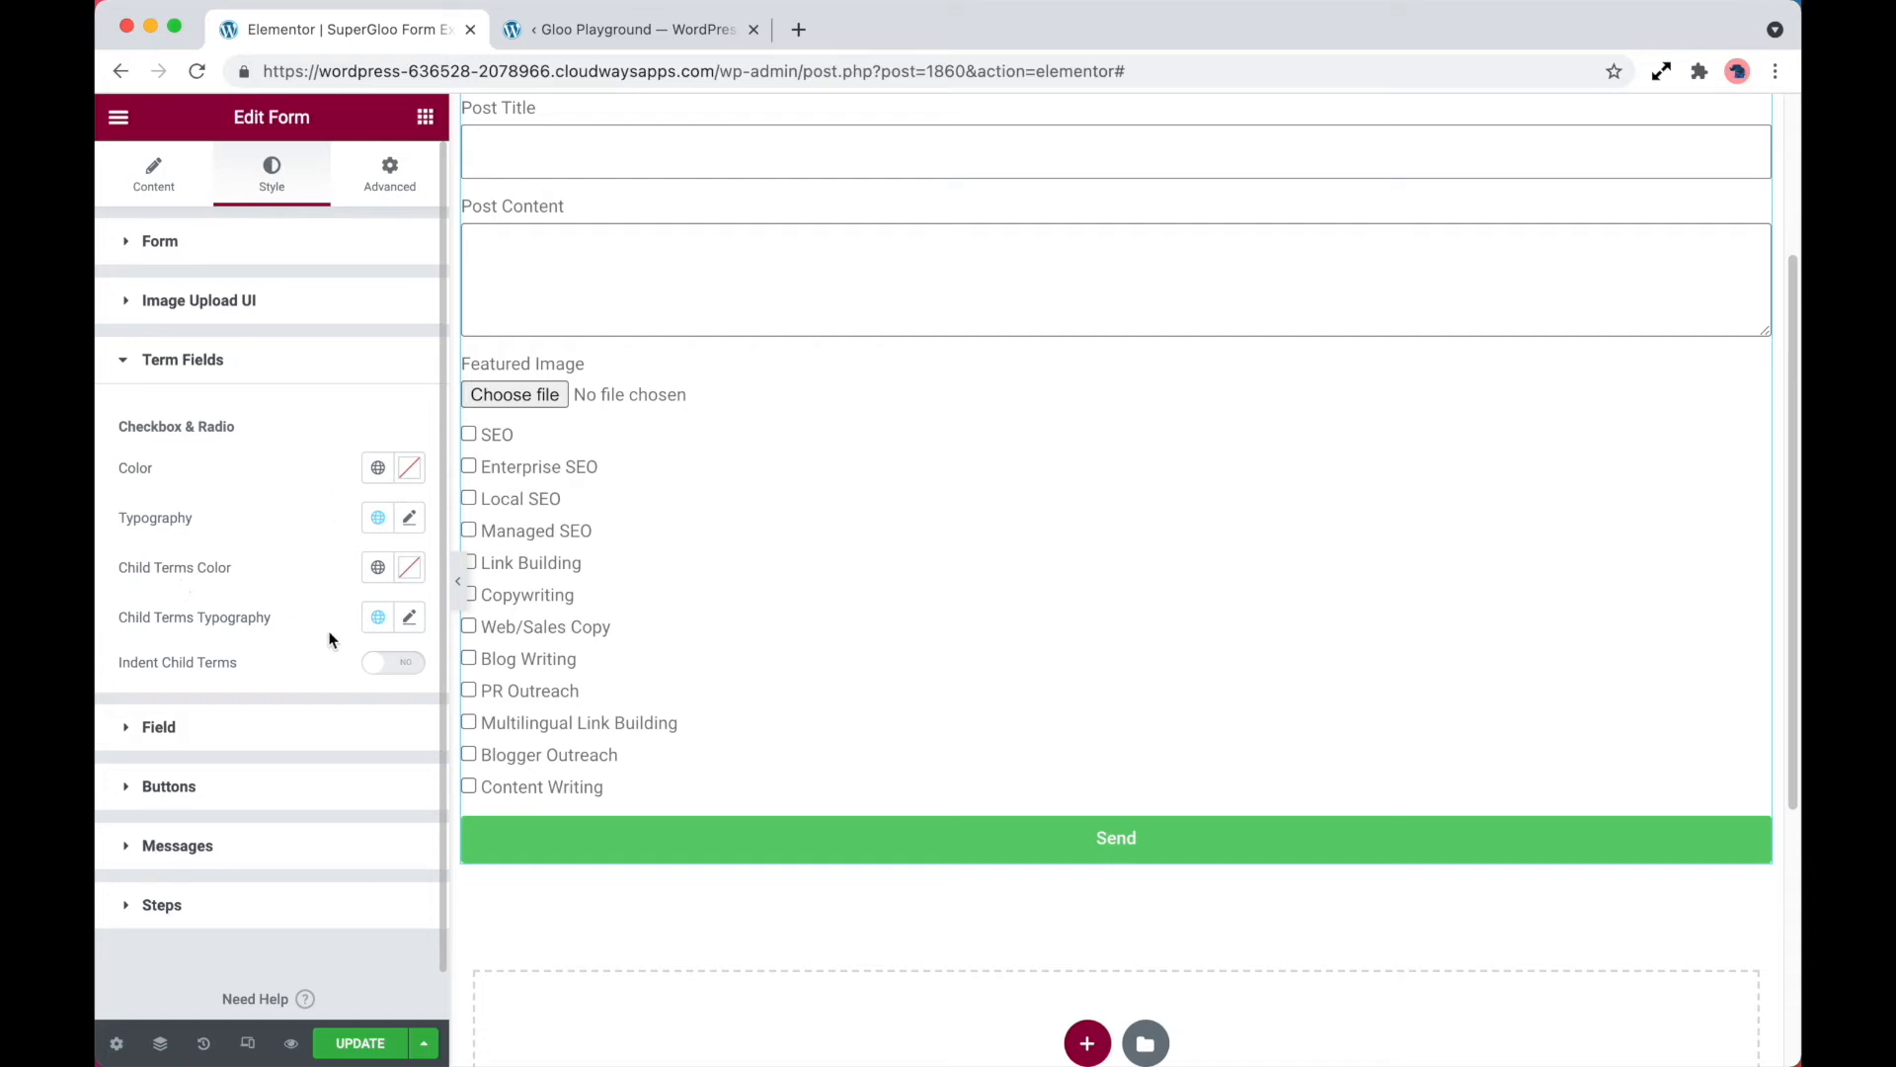
{"action": "left_click", "coordinate": [386, 671]}
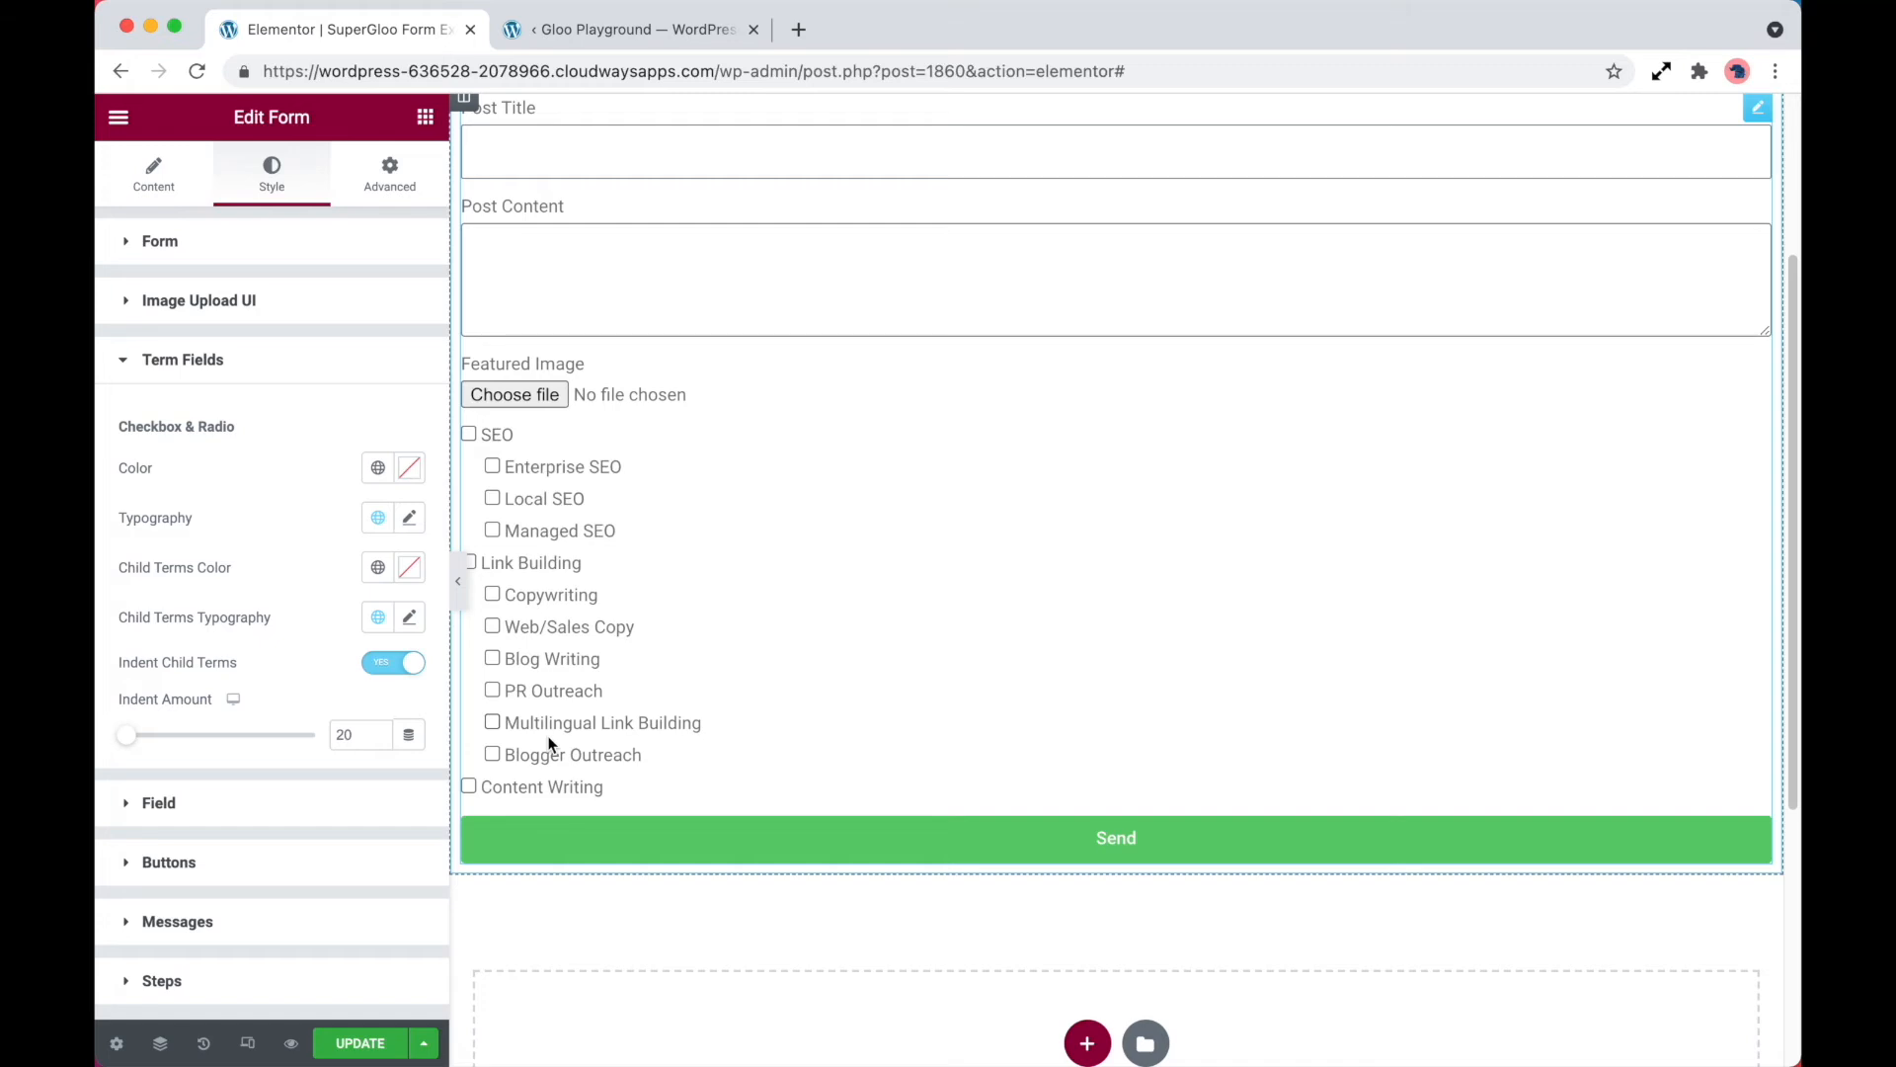
Label the terms field Categories and set its ID to post_categories
{"action": "left_click", "coordinate": [168, 183]}
{"action": "scroll", "coordinate": [292, 597], "scroll_direction": "down", "scroll_amount": 1}
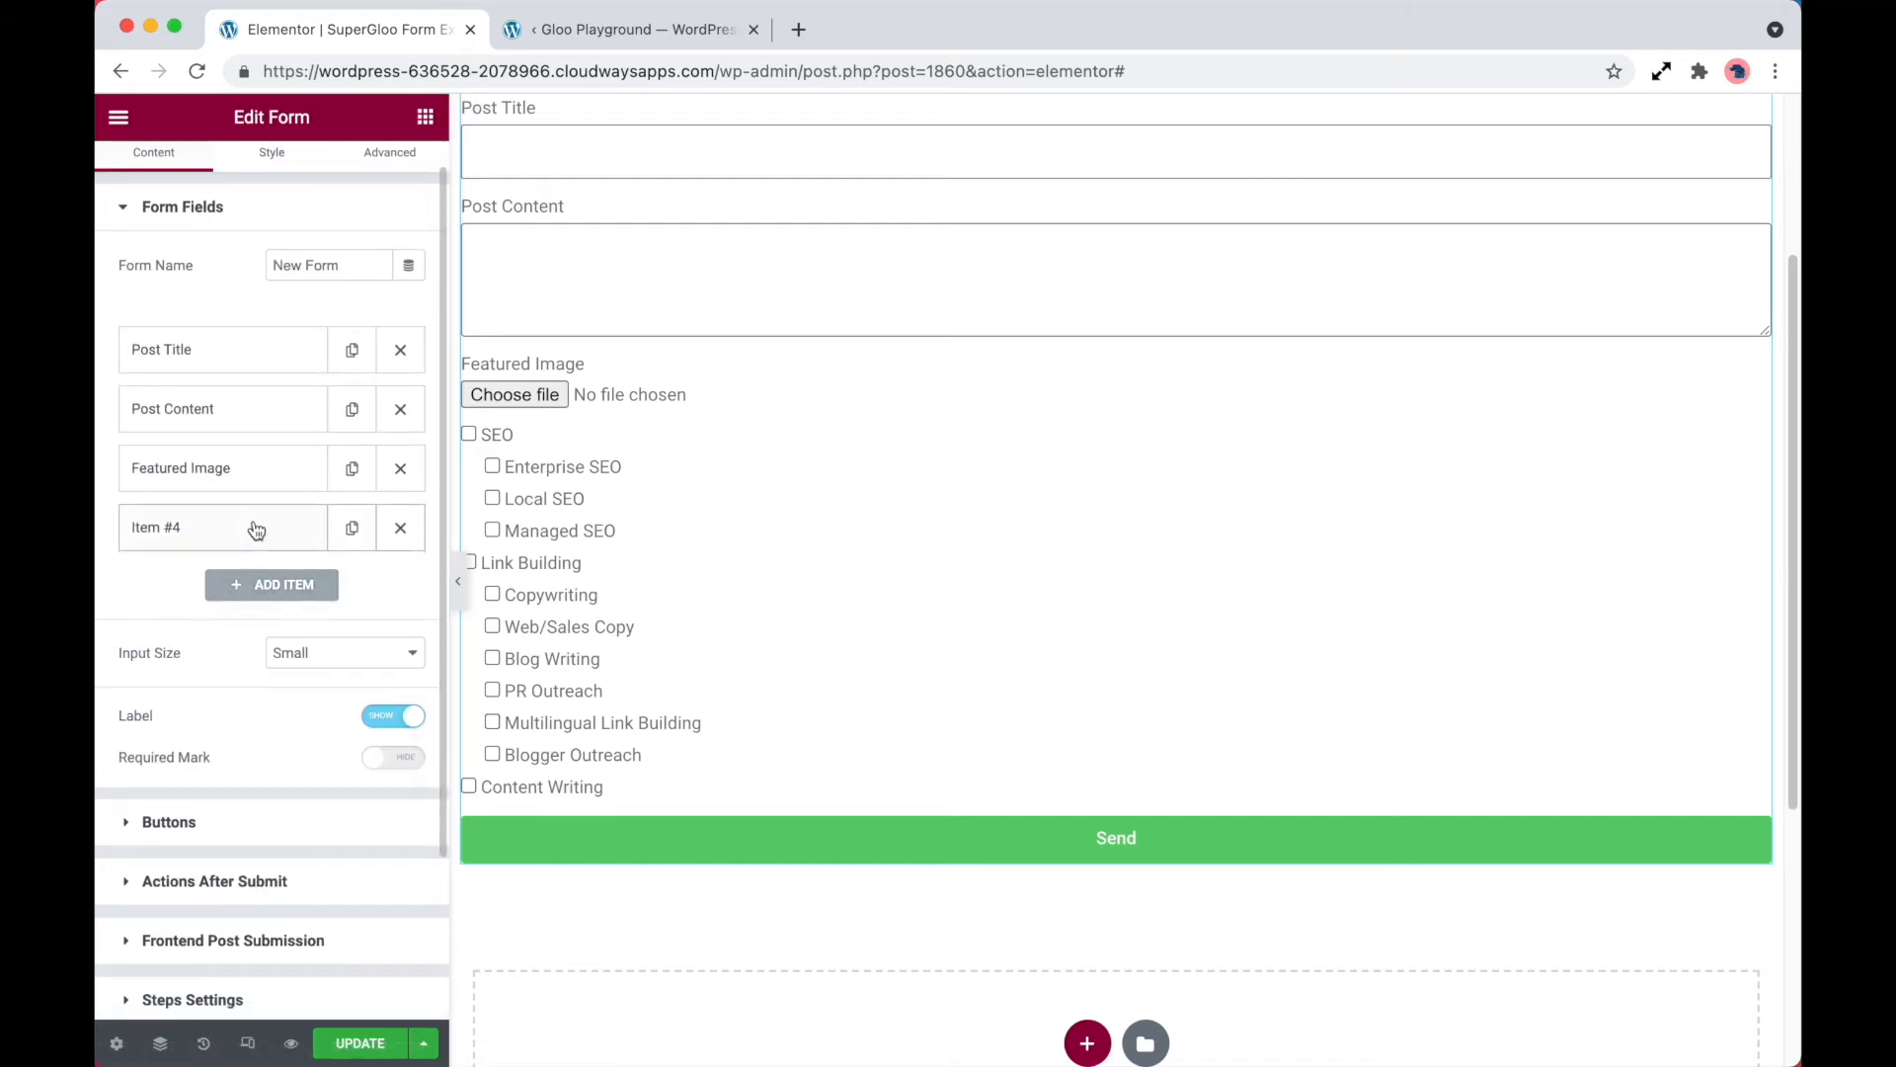
{"action": "left_click", "coordinate": [254, 527]}
{"action": "type", "text": "Categories"}
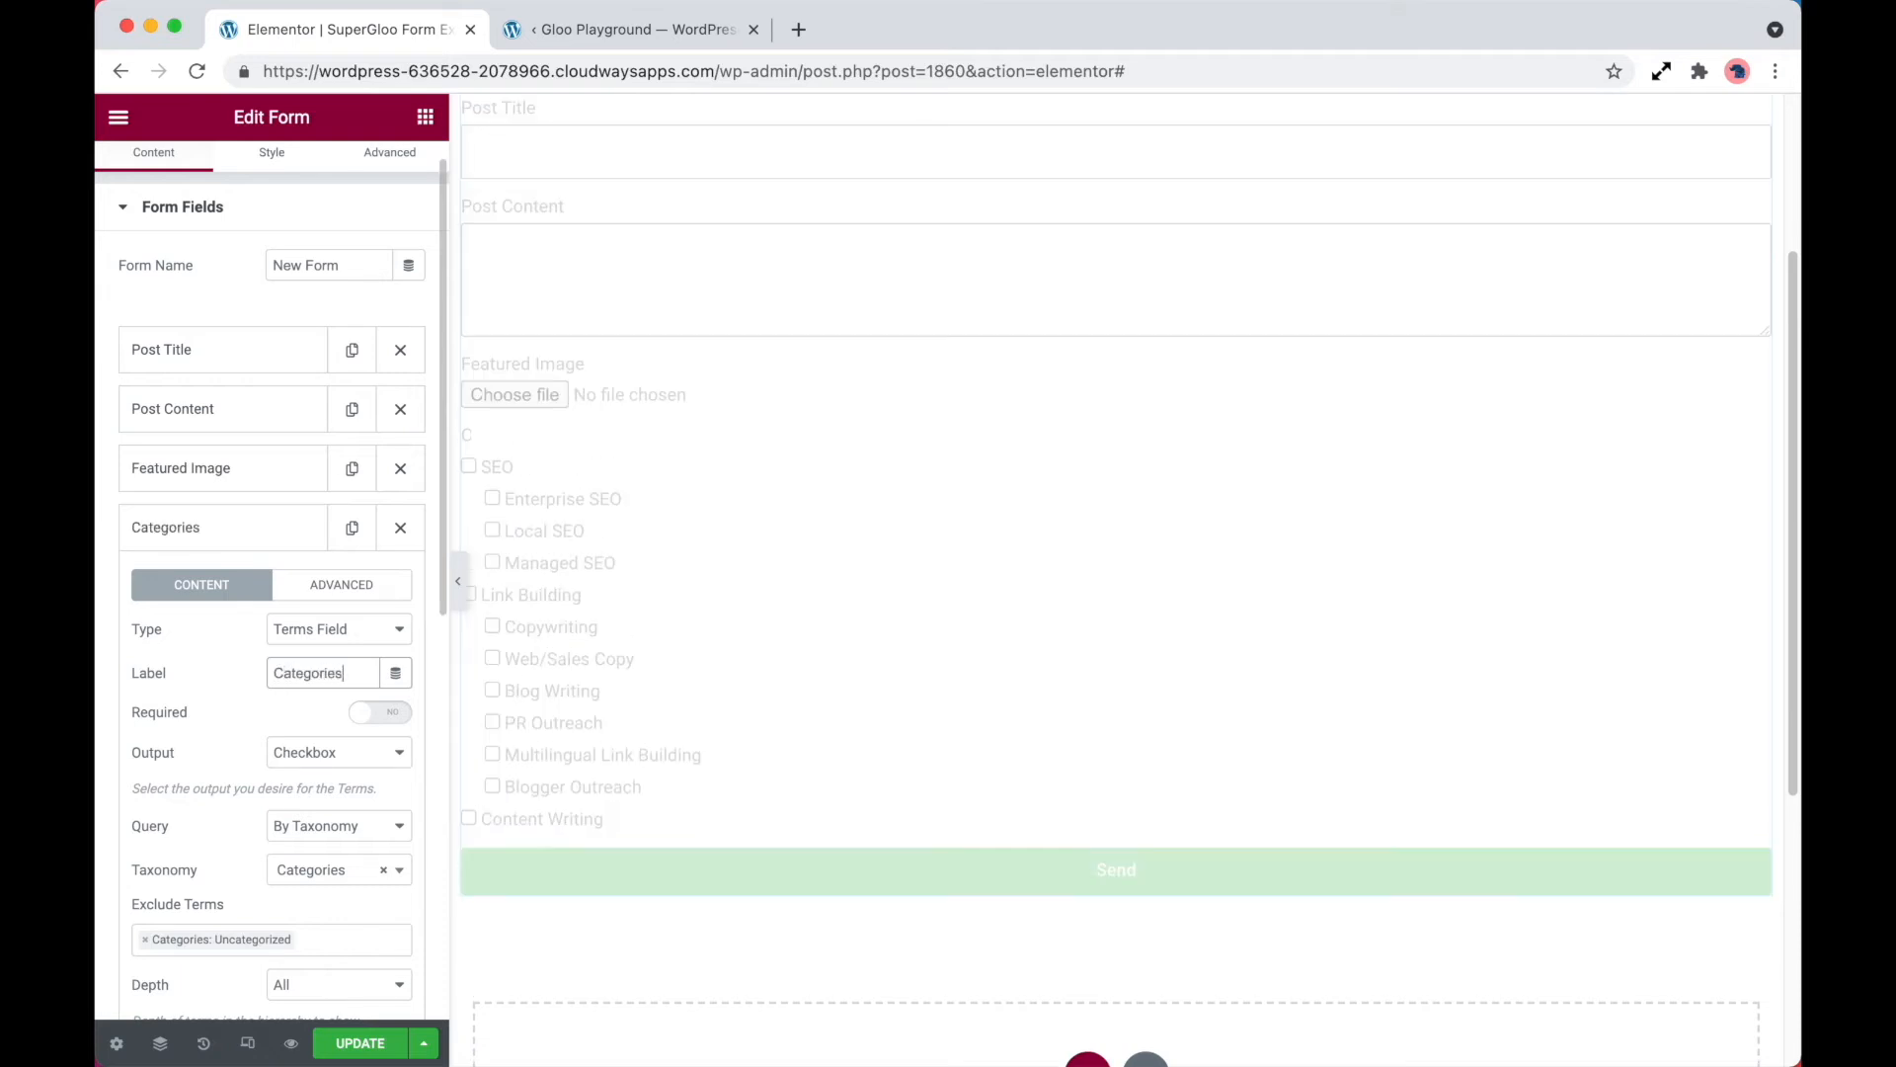
{"action": "left_click", "coordinate": [349, 591]}
{"action": "double_click", "coordinate": [344, 629]}
{"action": "type", "text": "post_categories"}
Copy the ID post_categories into the Form Field ID of the first Terms item under Frontend Post Submission
{"action": "double_click", "coordinate": [337, 629]}
{"action": "key", "text": "super+c"}
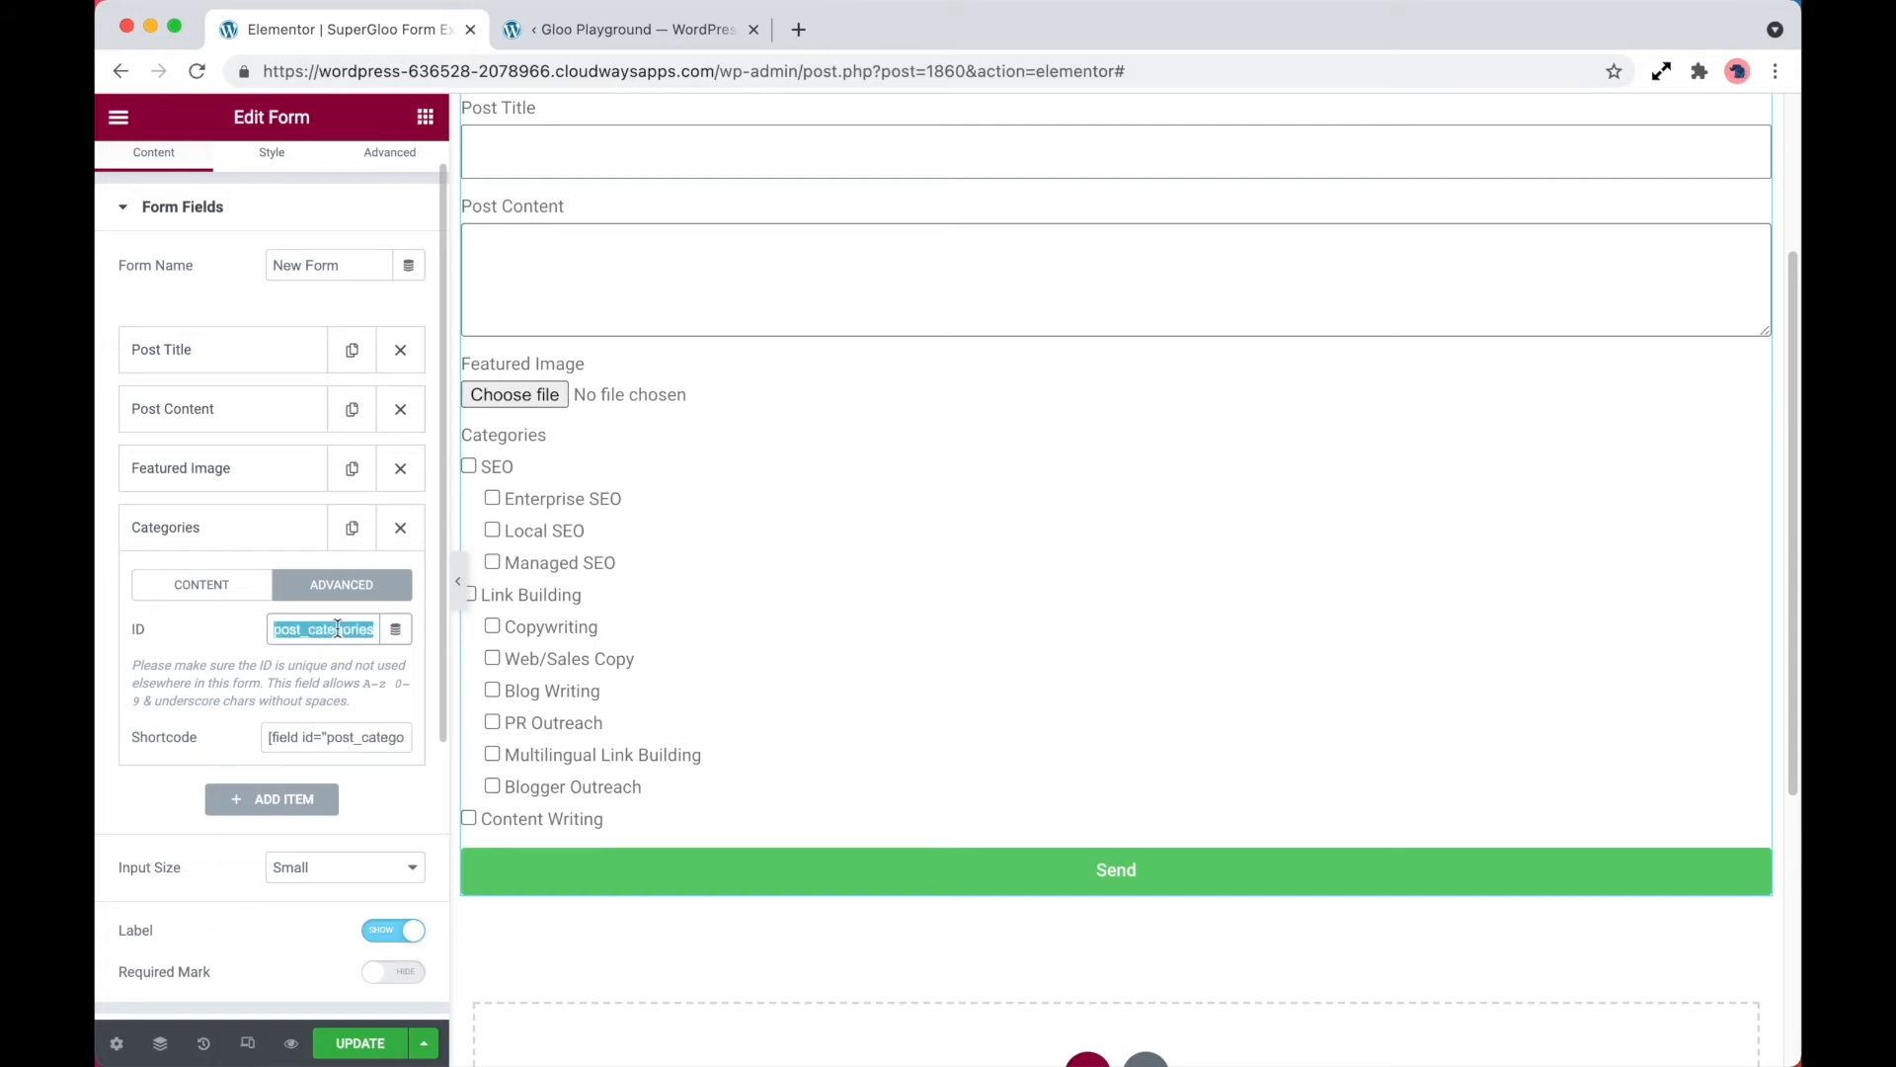
{"action": "scroll", "coordinate": [262, 671], "scroll_direction": "down", "scroll_amount": 5}
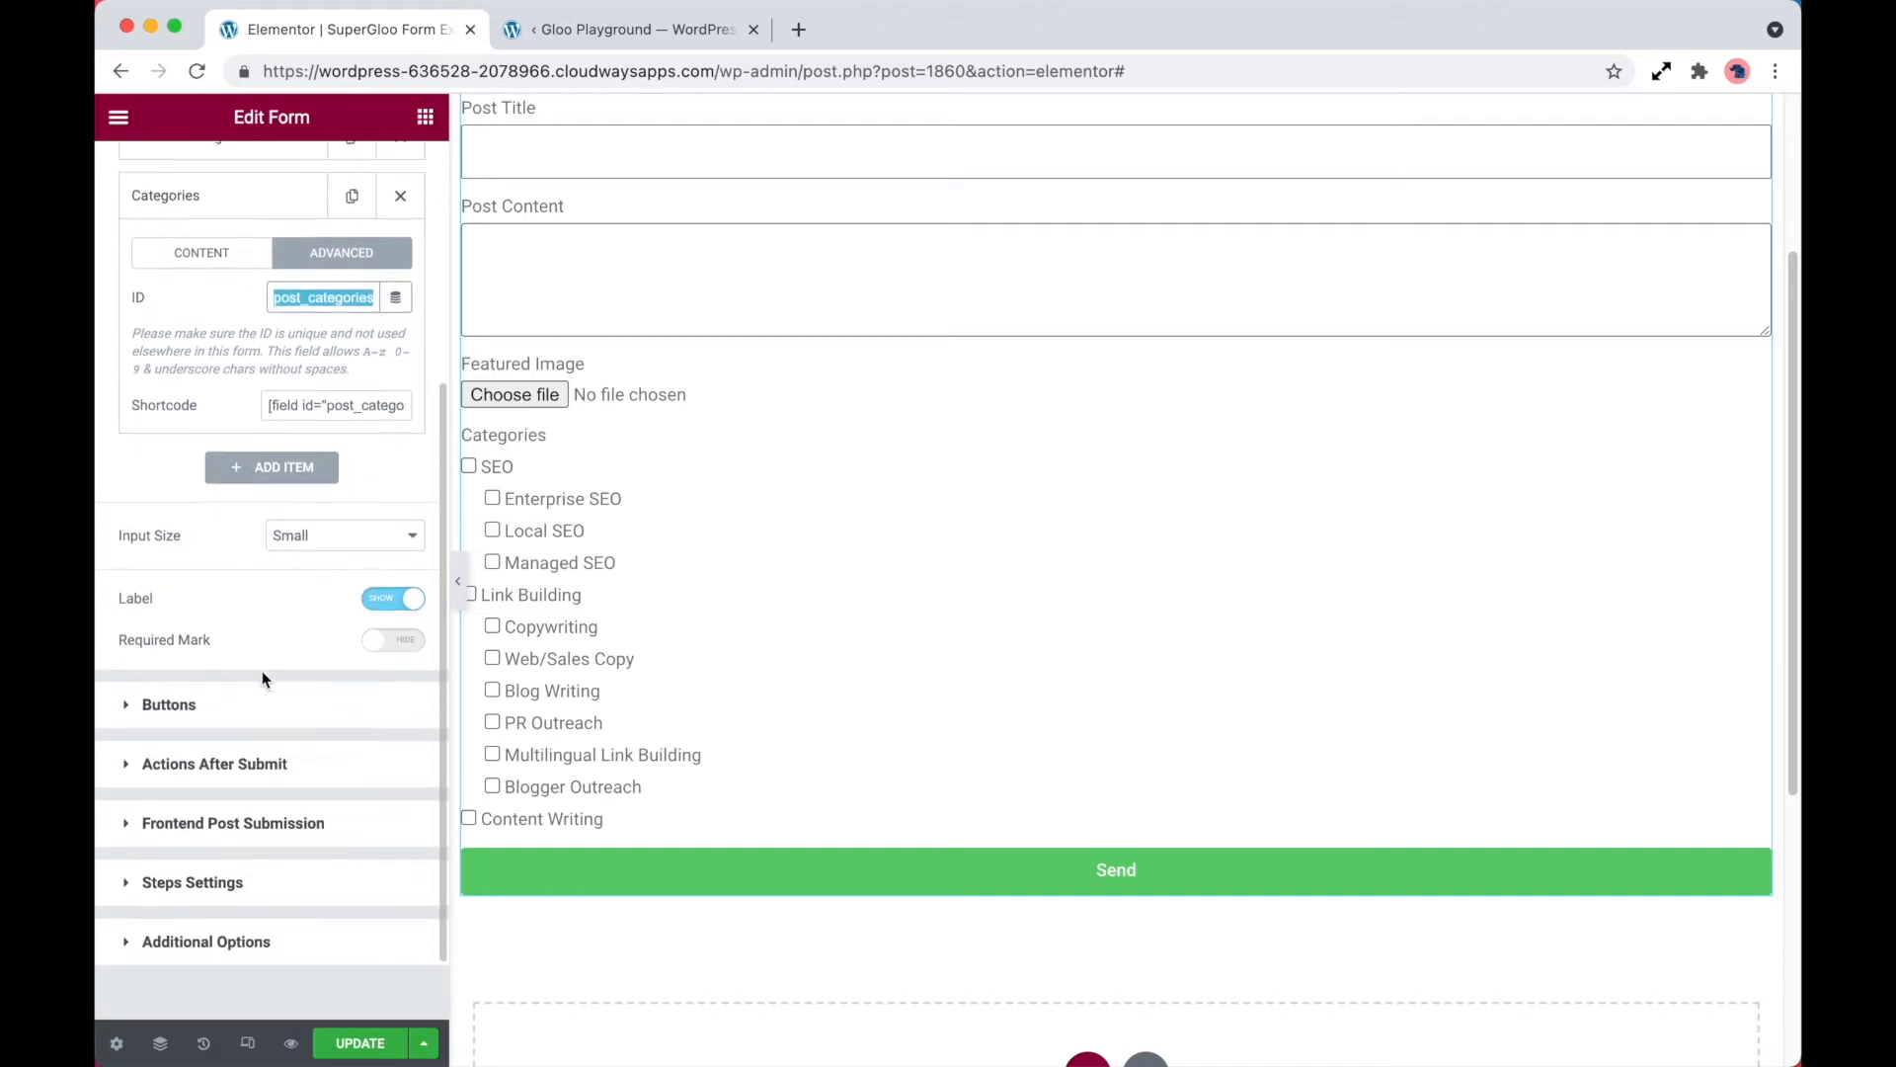
{"action": "left_click", "coordinate": [326, 736]}
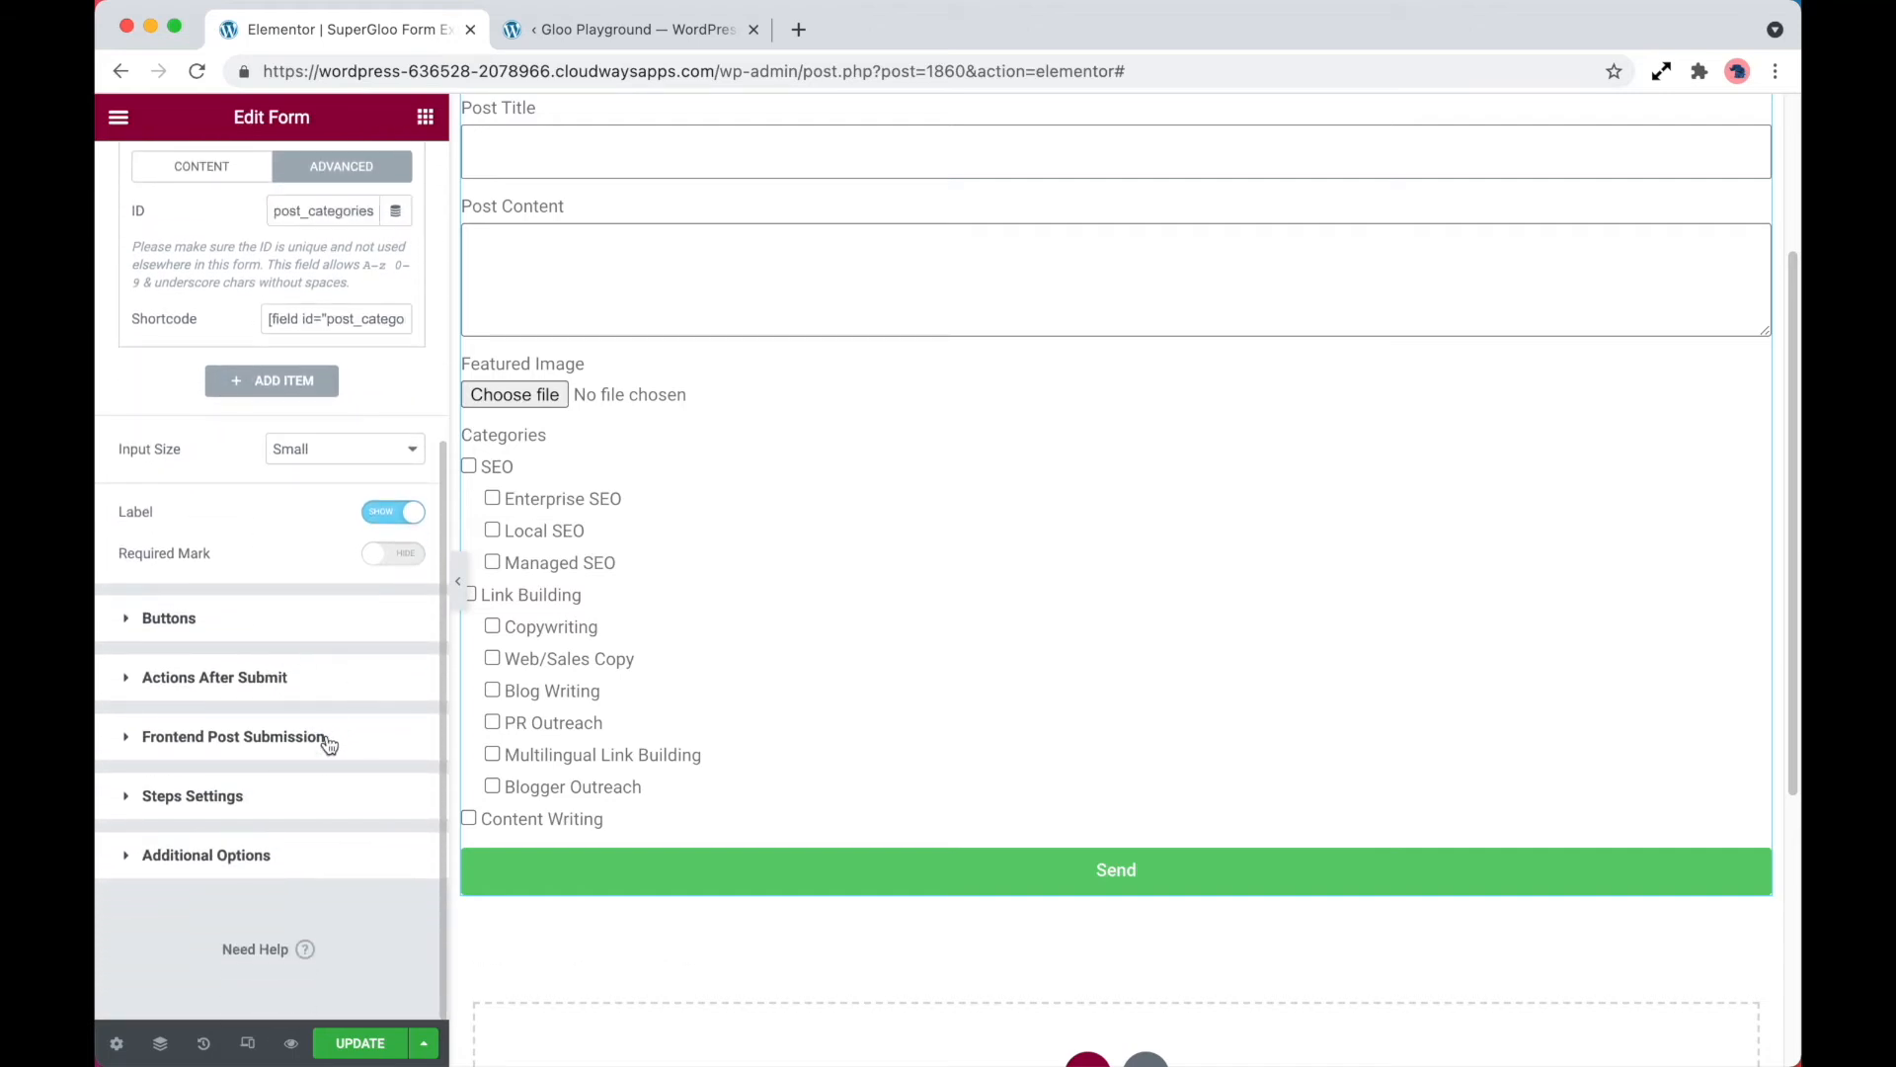
{"action": "scroll", "coordinate": [326, 736], "scroll_direction": "down", "scroll_amount": 3}
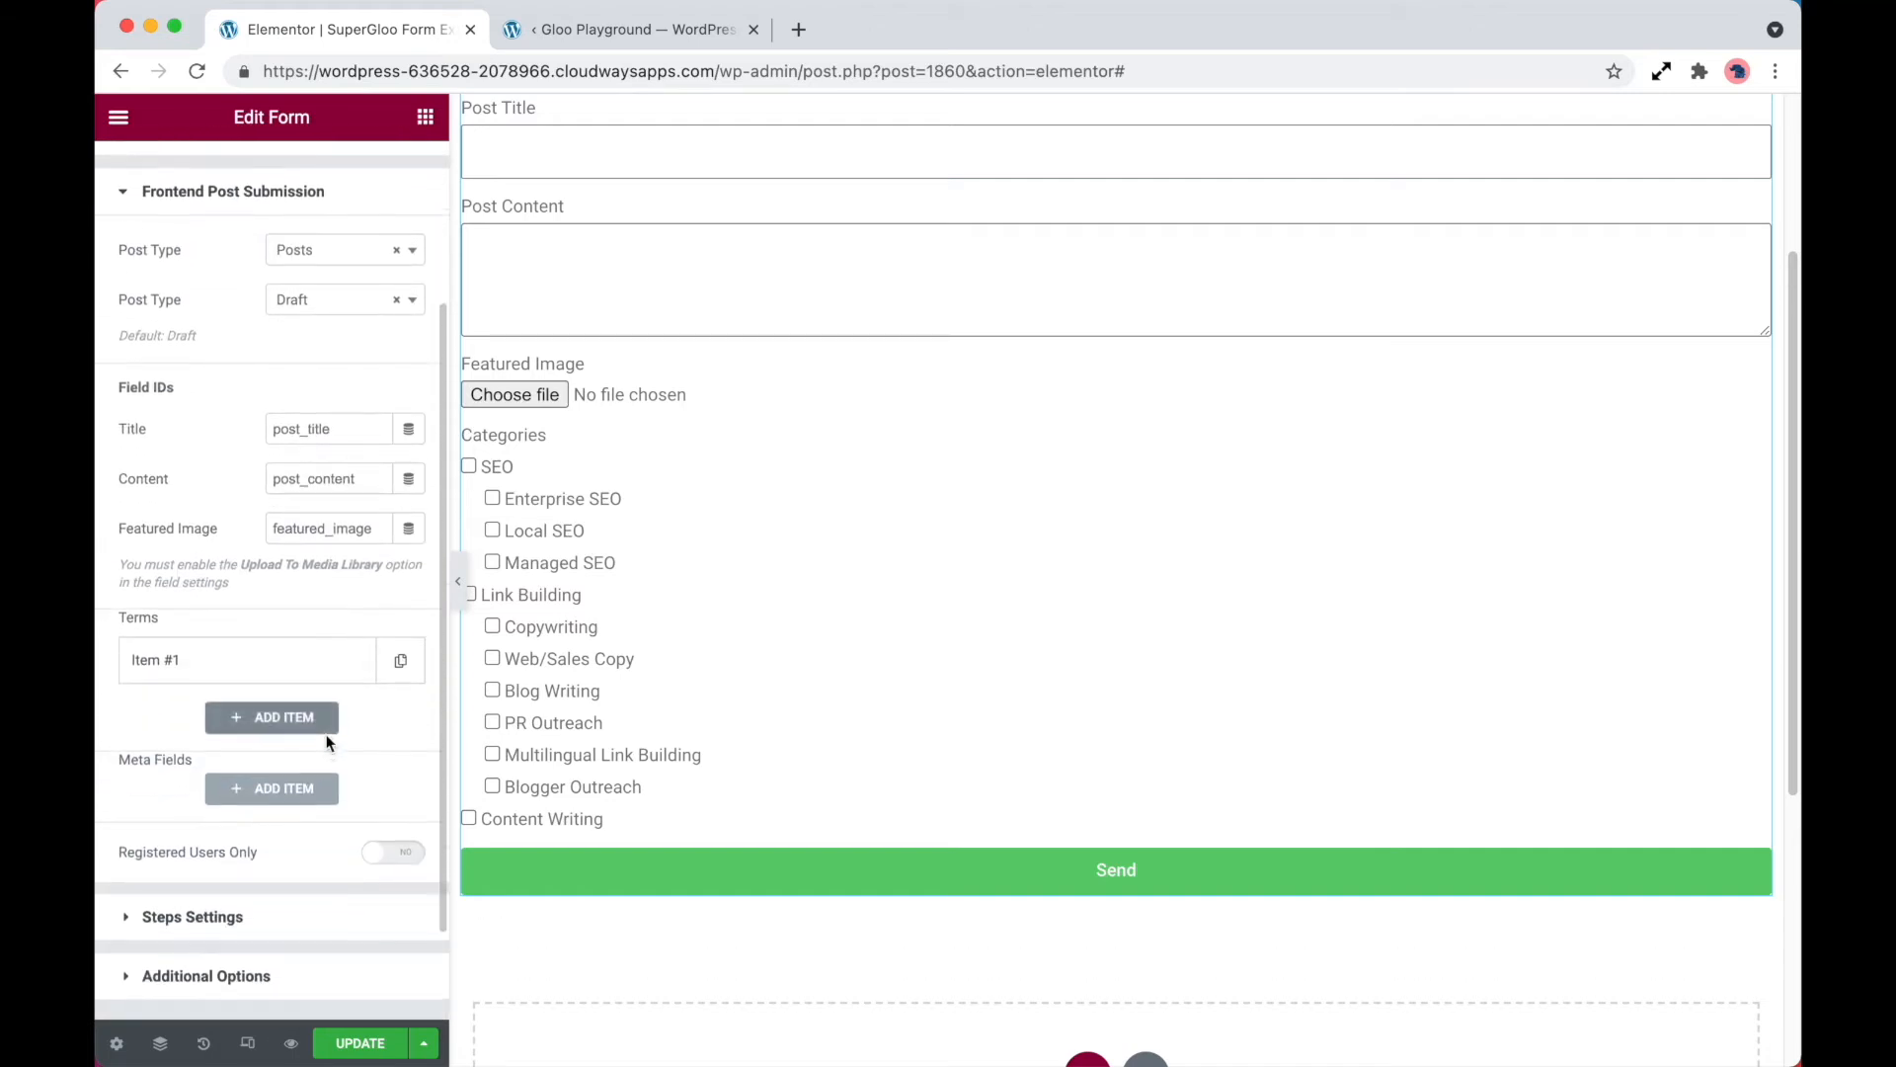
{"action": "left_click", "coordinate": [269, 661]}
{"action": "left_click", "coordinate": [298, 712]}
{"action": "key", "text": "super+v"}
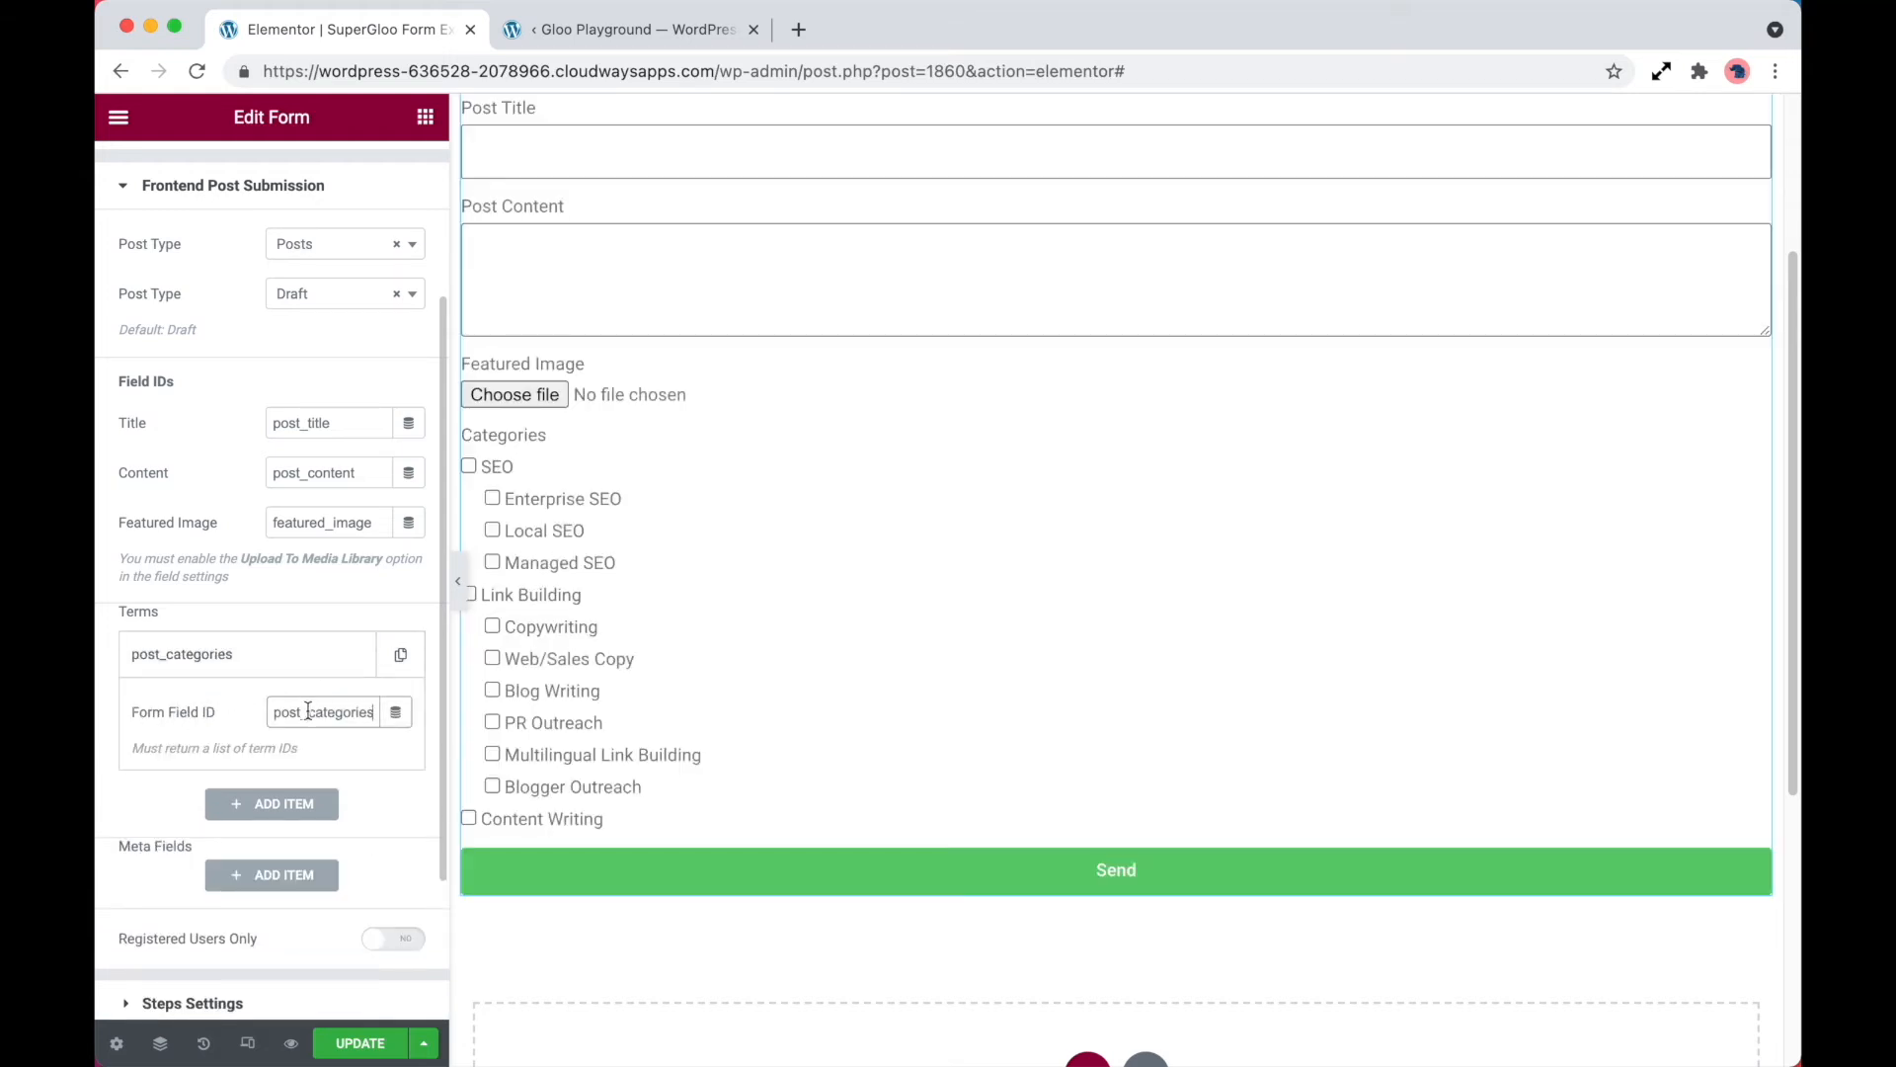
Update the page and open its frontend preview to view the form with the category checkboxes
{"action": "left_click", "coordinate": [361, 1043]}
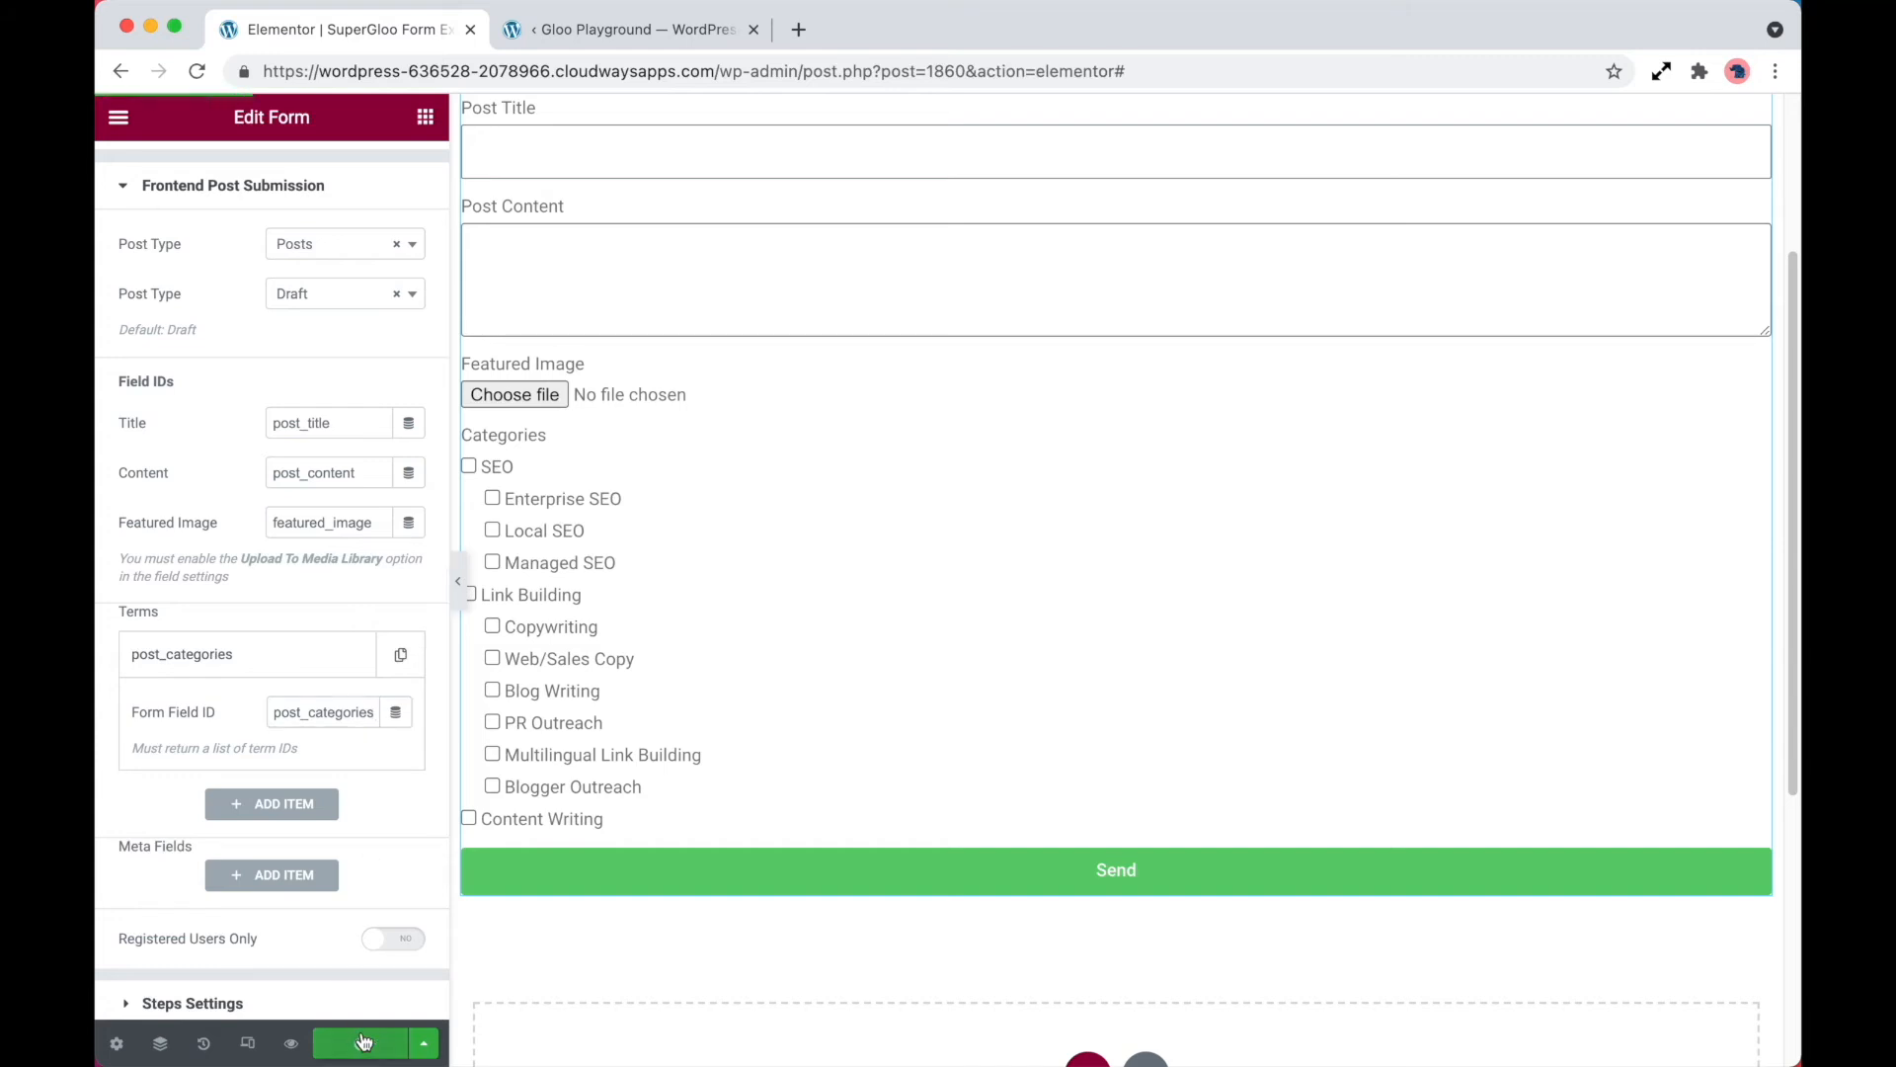
{"action": "left_click", "coordinate": [290, 1043]}
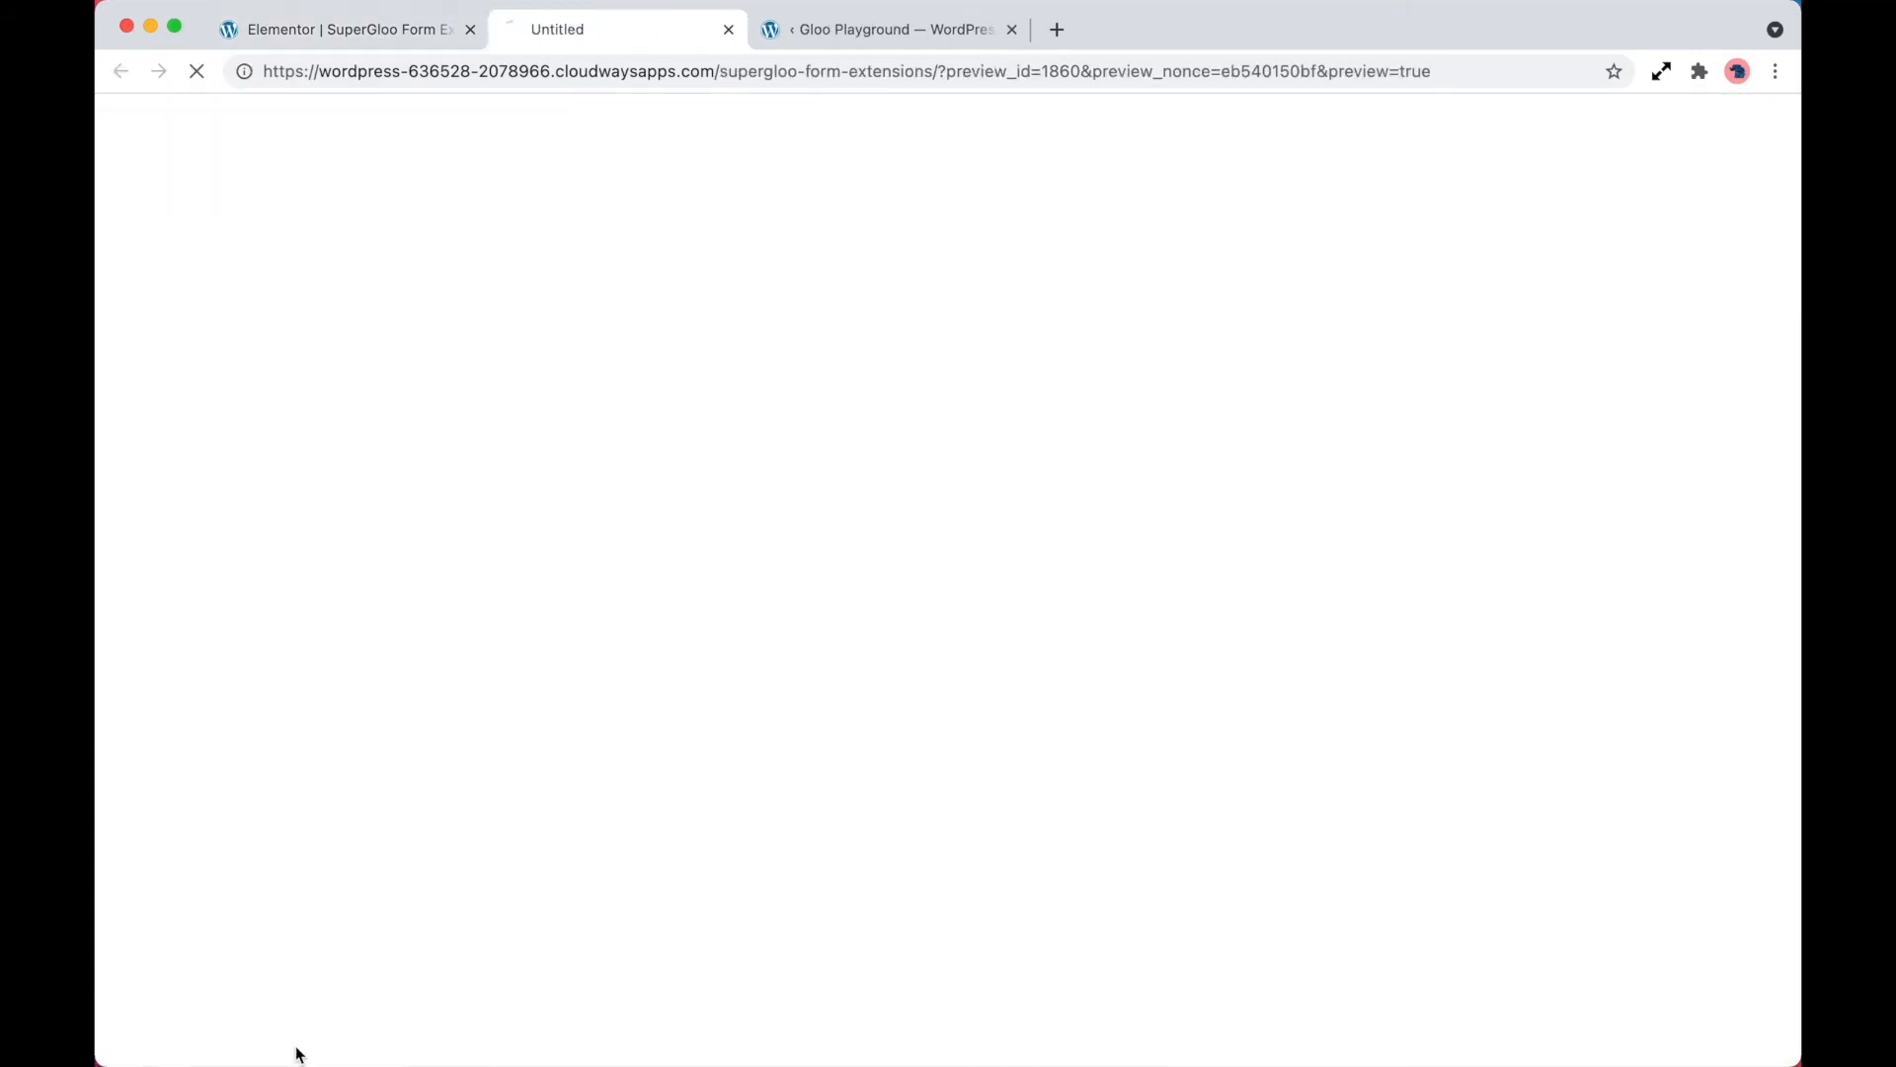
{"action": "scroll", "coordinate": [533, 573], "scroll_direction": "down", "scroll_amount": 5}
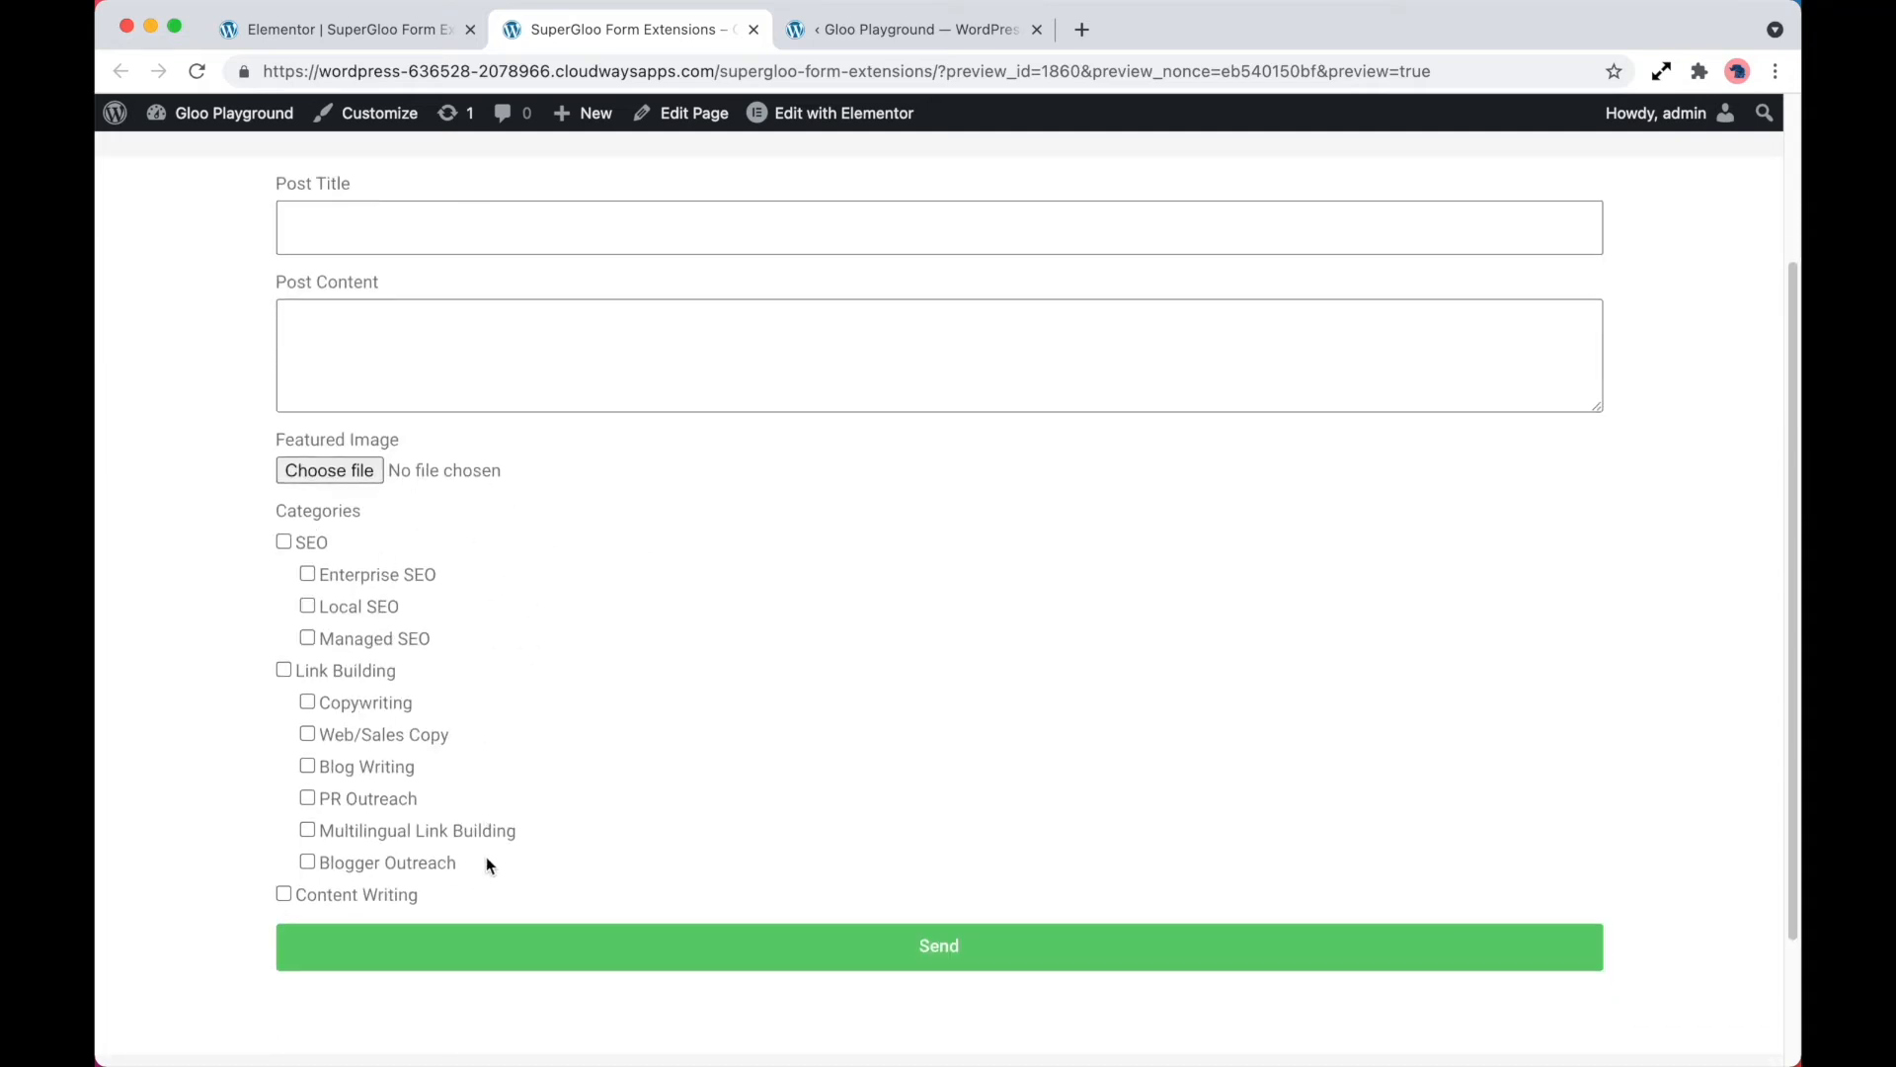
{"action": "scroll", "coordinate": [565, 788], "scroll_direction": "up", "scroll_amount": 1}
Fill in the previewed form with the title Test 2, the content Test 2 and superGloo Forms.jpg as featured image
{"action": "left_click", "coordinate": [630, 265]}
{"action": "type", "text": "T"}
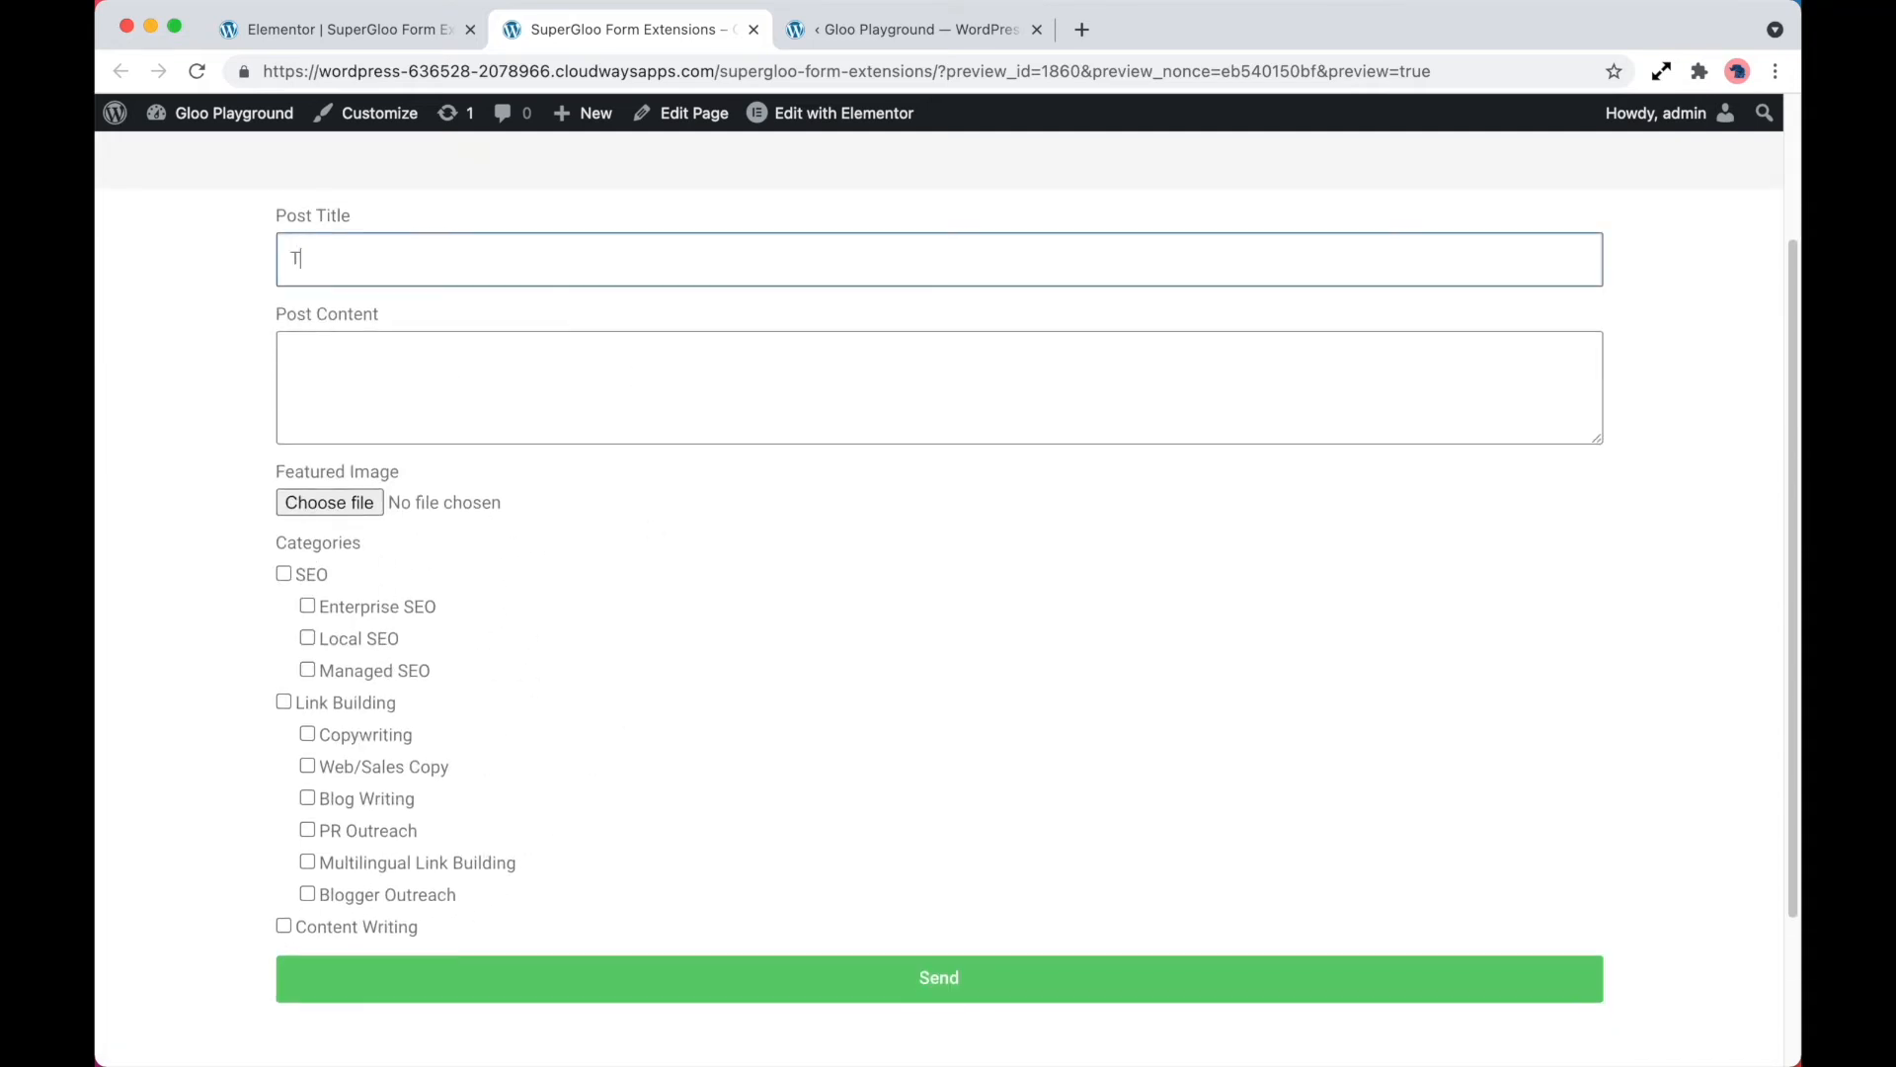
{"action": "type", "text": "est 2"}
{"action": "left_click", "coordinate": [716, 371]}
{"action": "type", "text": "Test 2"}
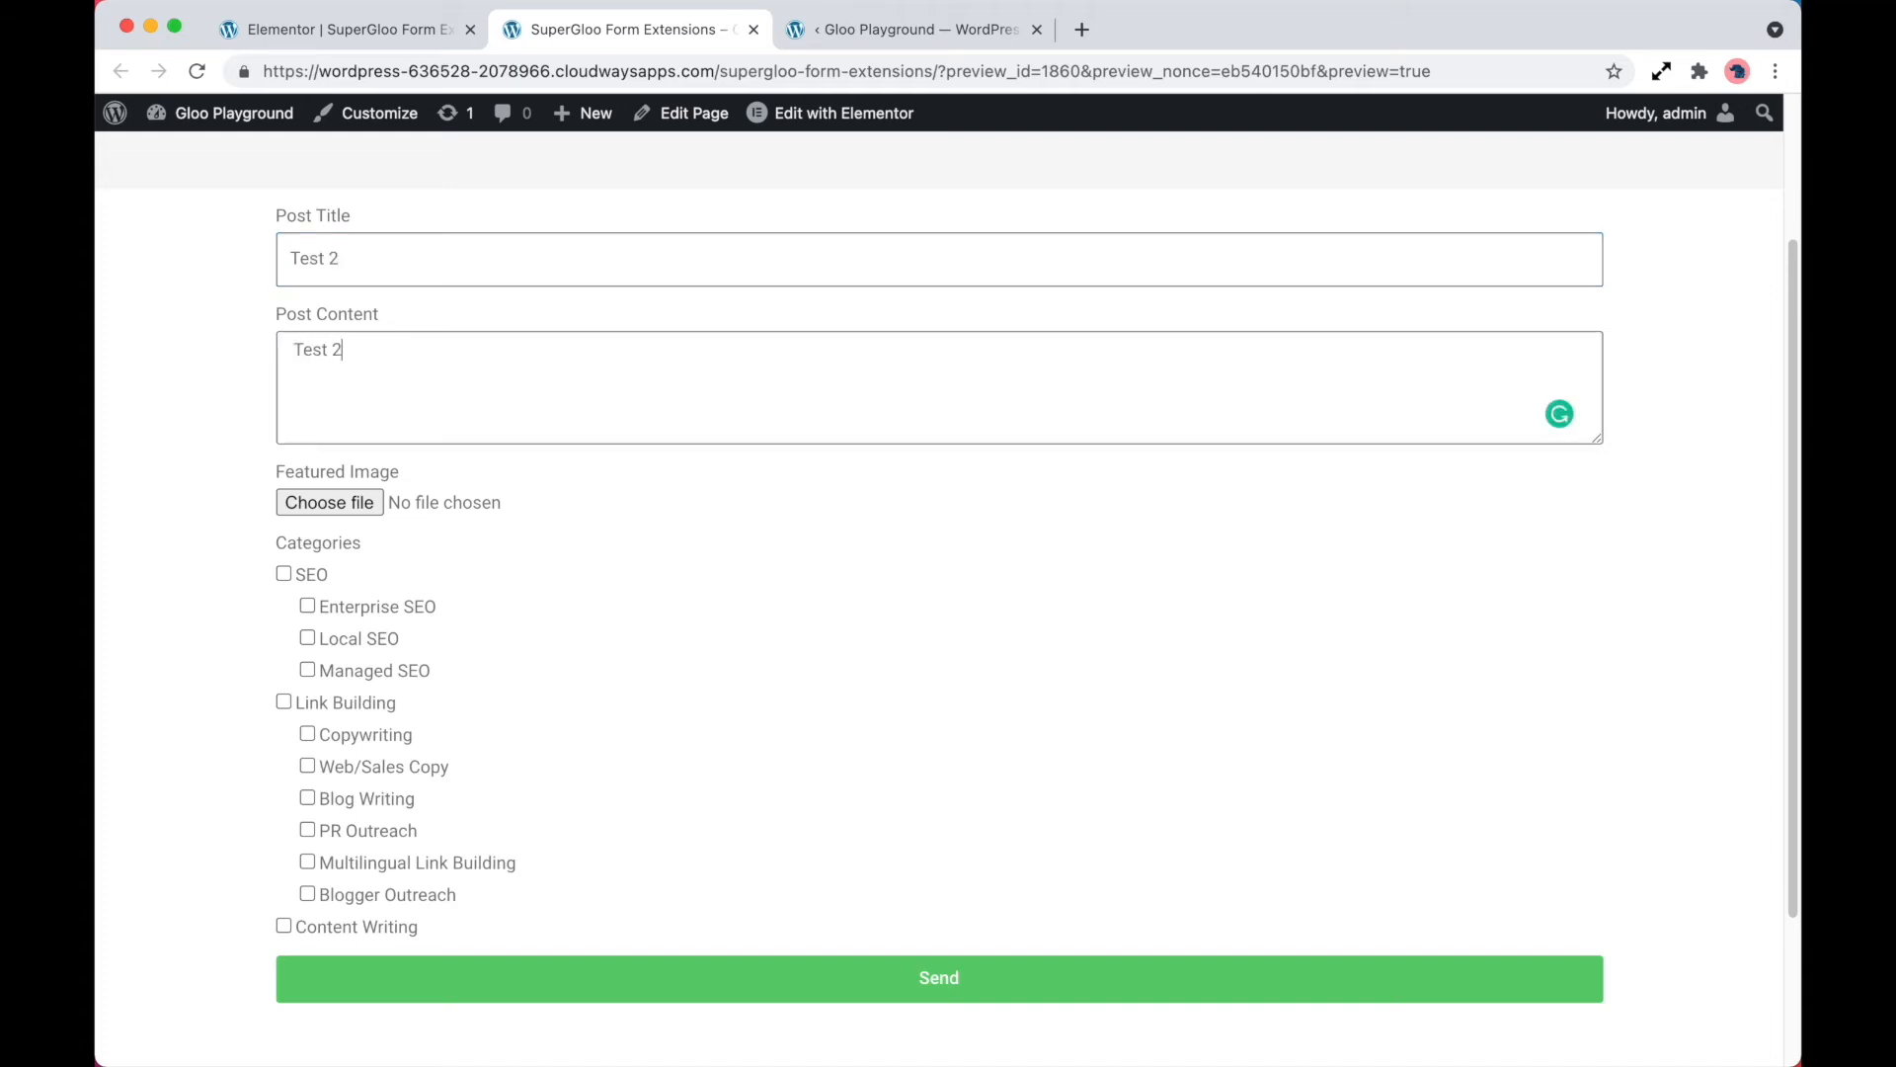
{"action": "left_click", "coordinate": [354, 504]}
{"action": "left_click", "coordinate": [702, 395]}
{"action": "left_click", "coordinate": [1348, 764]}
Select the categories SEO, Link Building, Blog Writing, Blogger Outreach and Content Writing in the form
{"action": "left_click", "coordinate": [311, 577]}
{"action": "left_click", "coordinate": [343, 705]}
{"action": "left_click", "coordinate": [369, 798]}
{"action": "left_click", "coordinate": [367, 895]}
{"action": "left_click", "coordinate": [364, 927]}
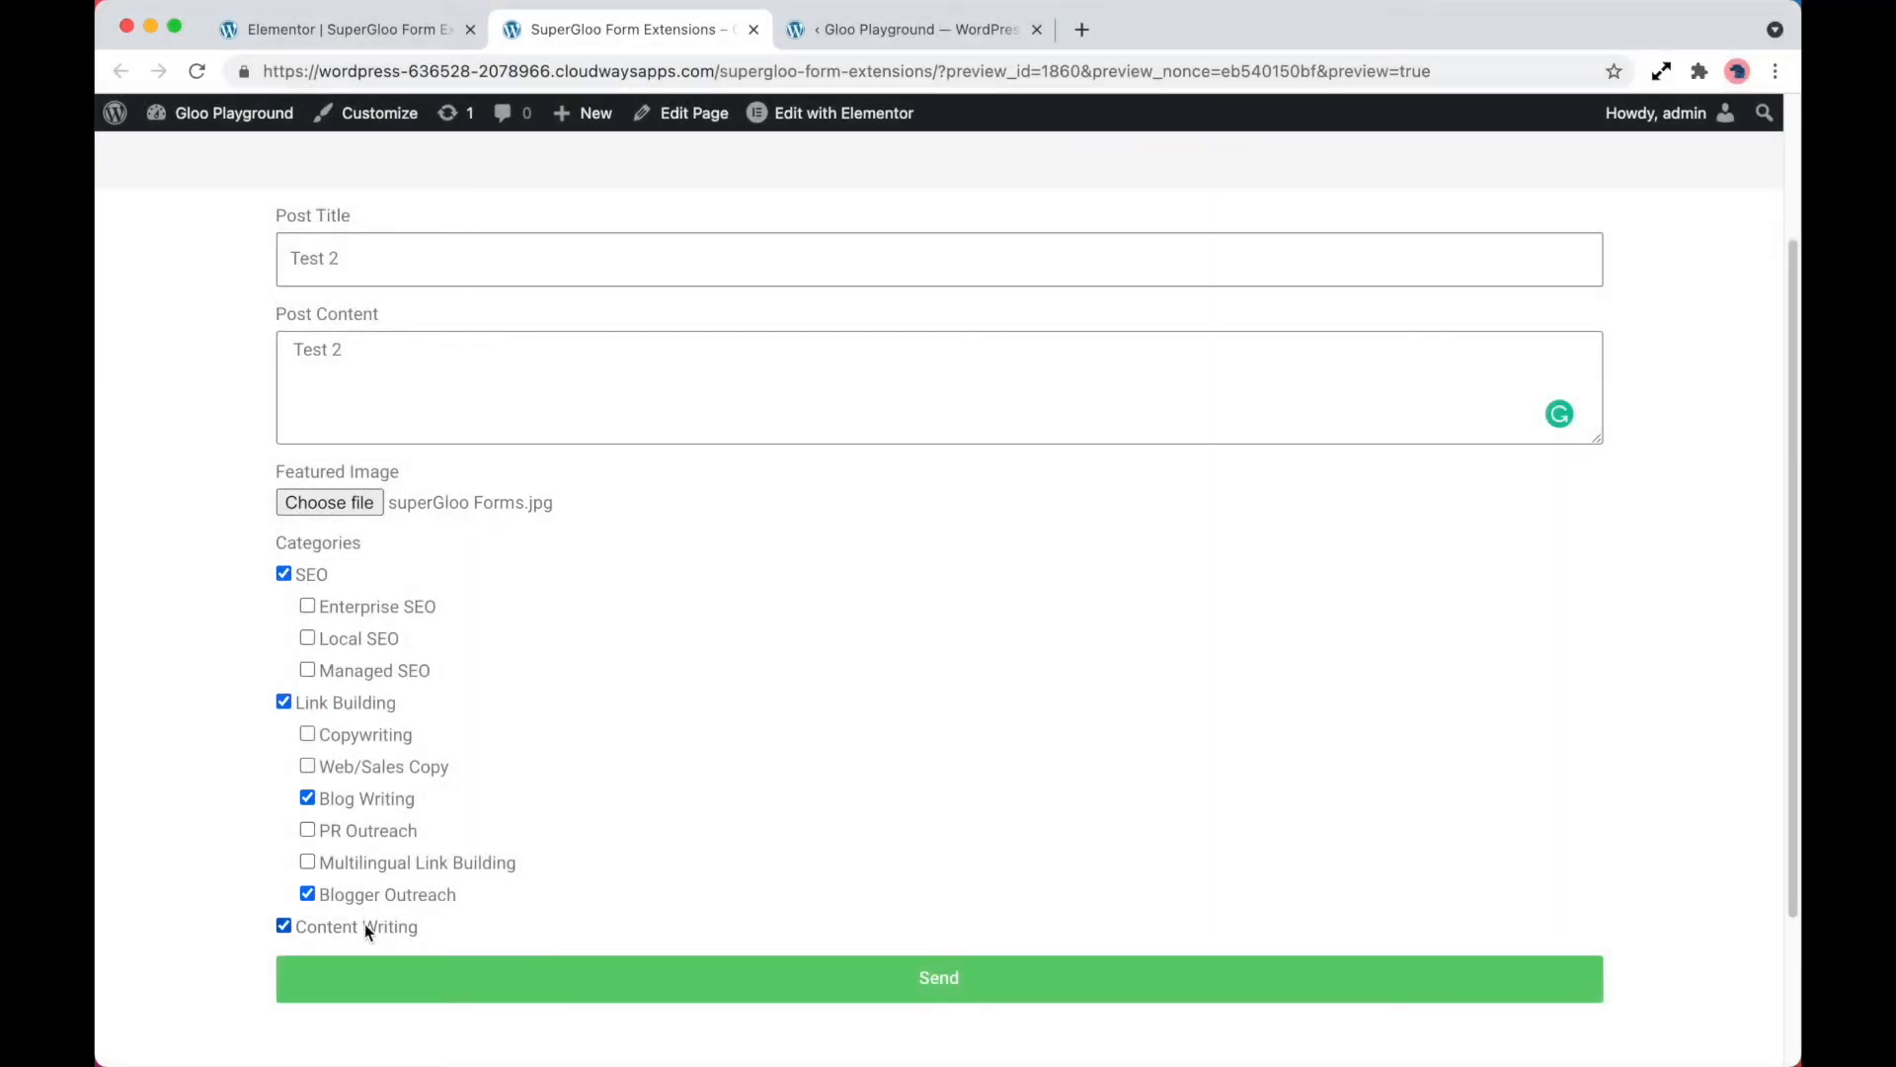
Submit the filled-in frontend post form
{"action": "left_click", "coordinate": [563, 984]}
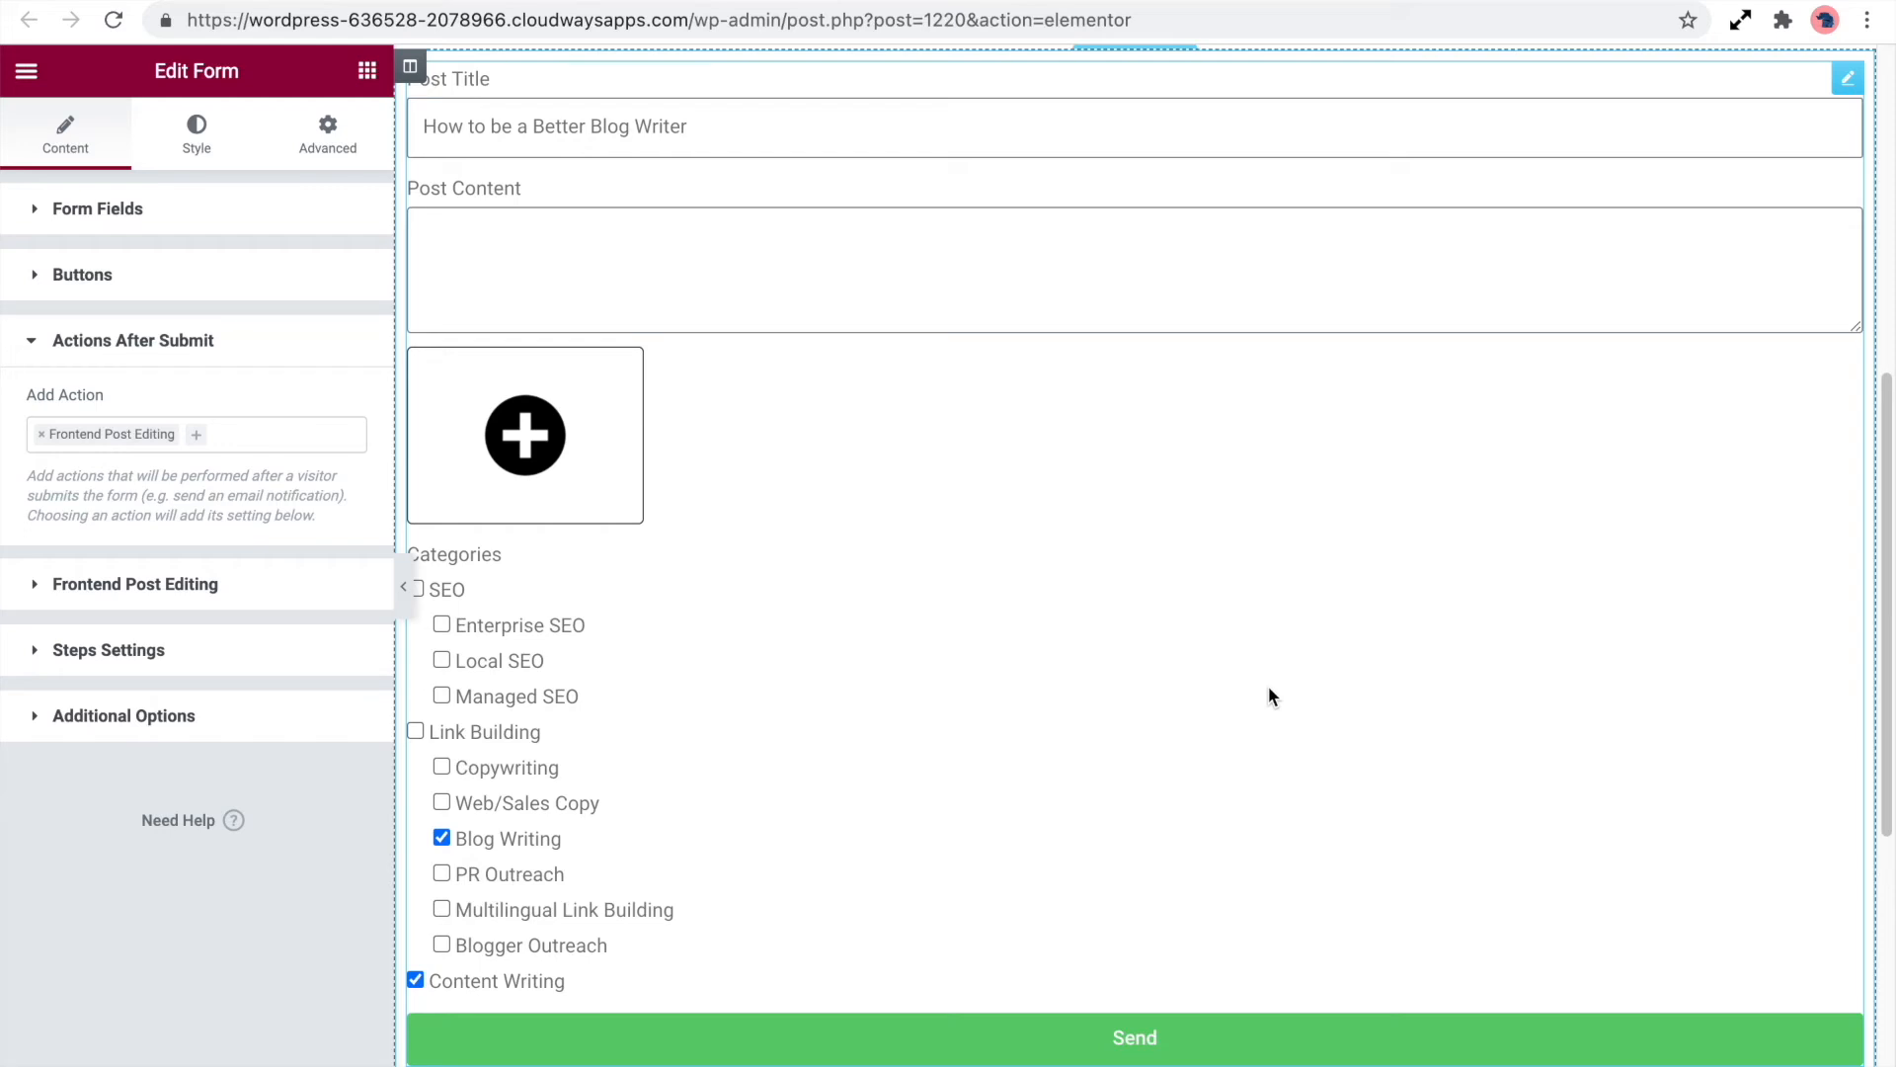
Review the post template form's submit action, its form fields and the Frontend Post Editing settings
{"action": "left_click", "coordinate": [294, 434]}
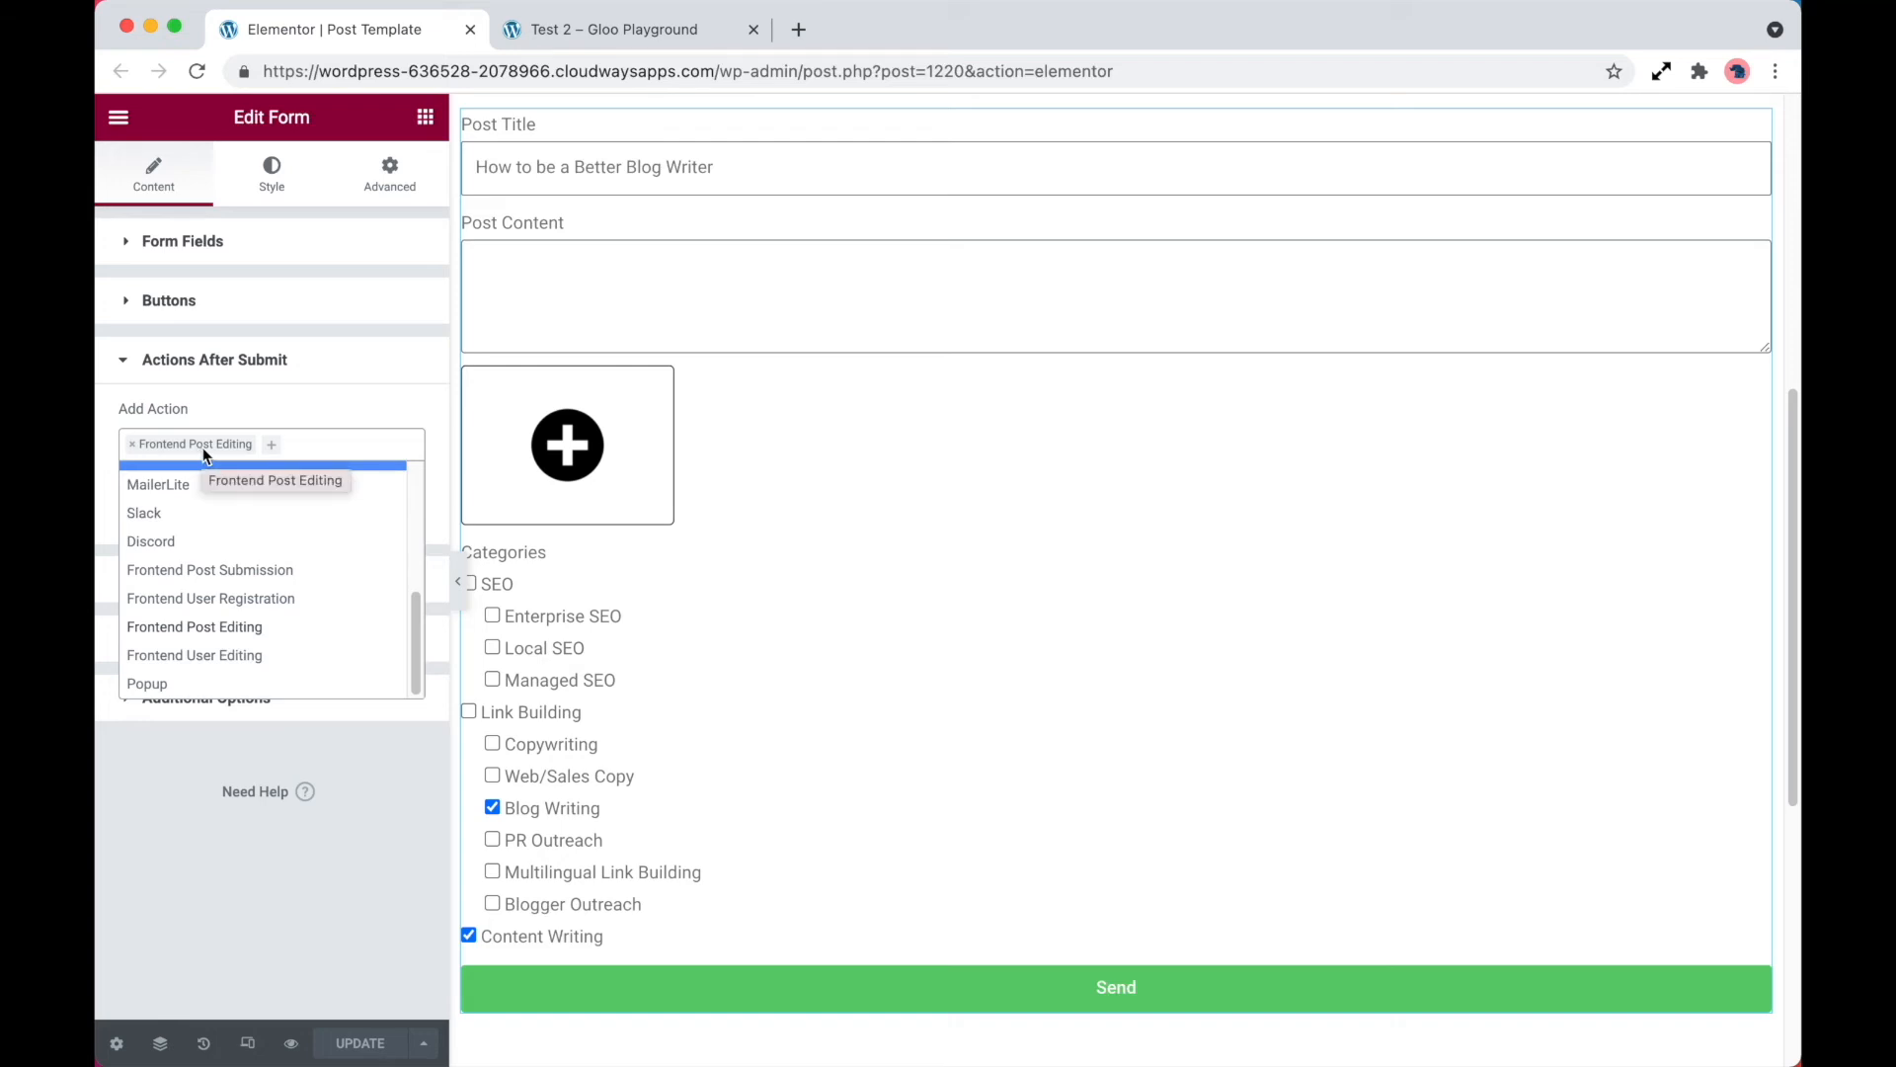
{"action": "left_click", "coordinate": [249, 247]}
{"action": "left_click", "coordinate": [230, 247]}
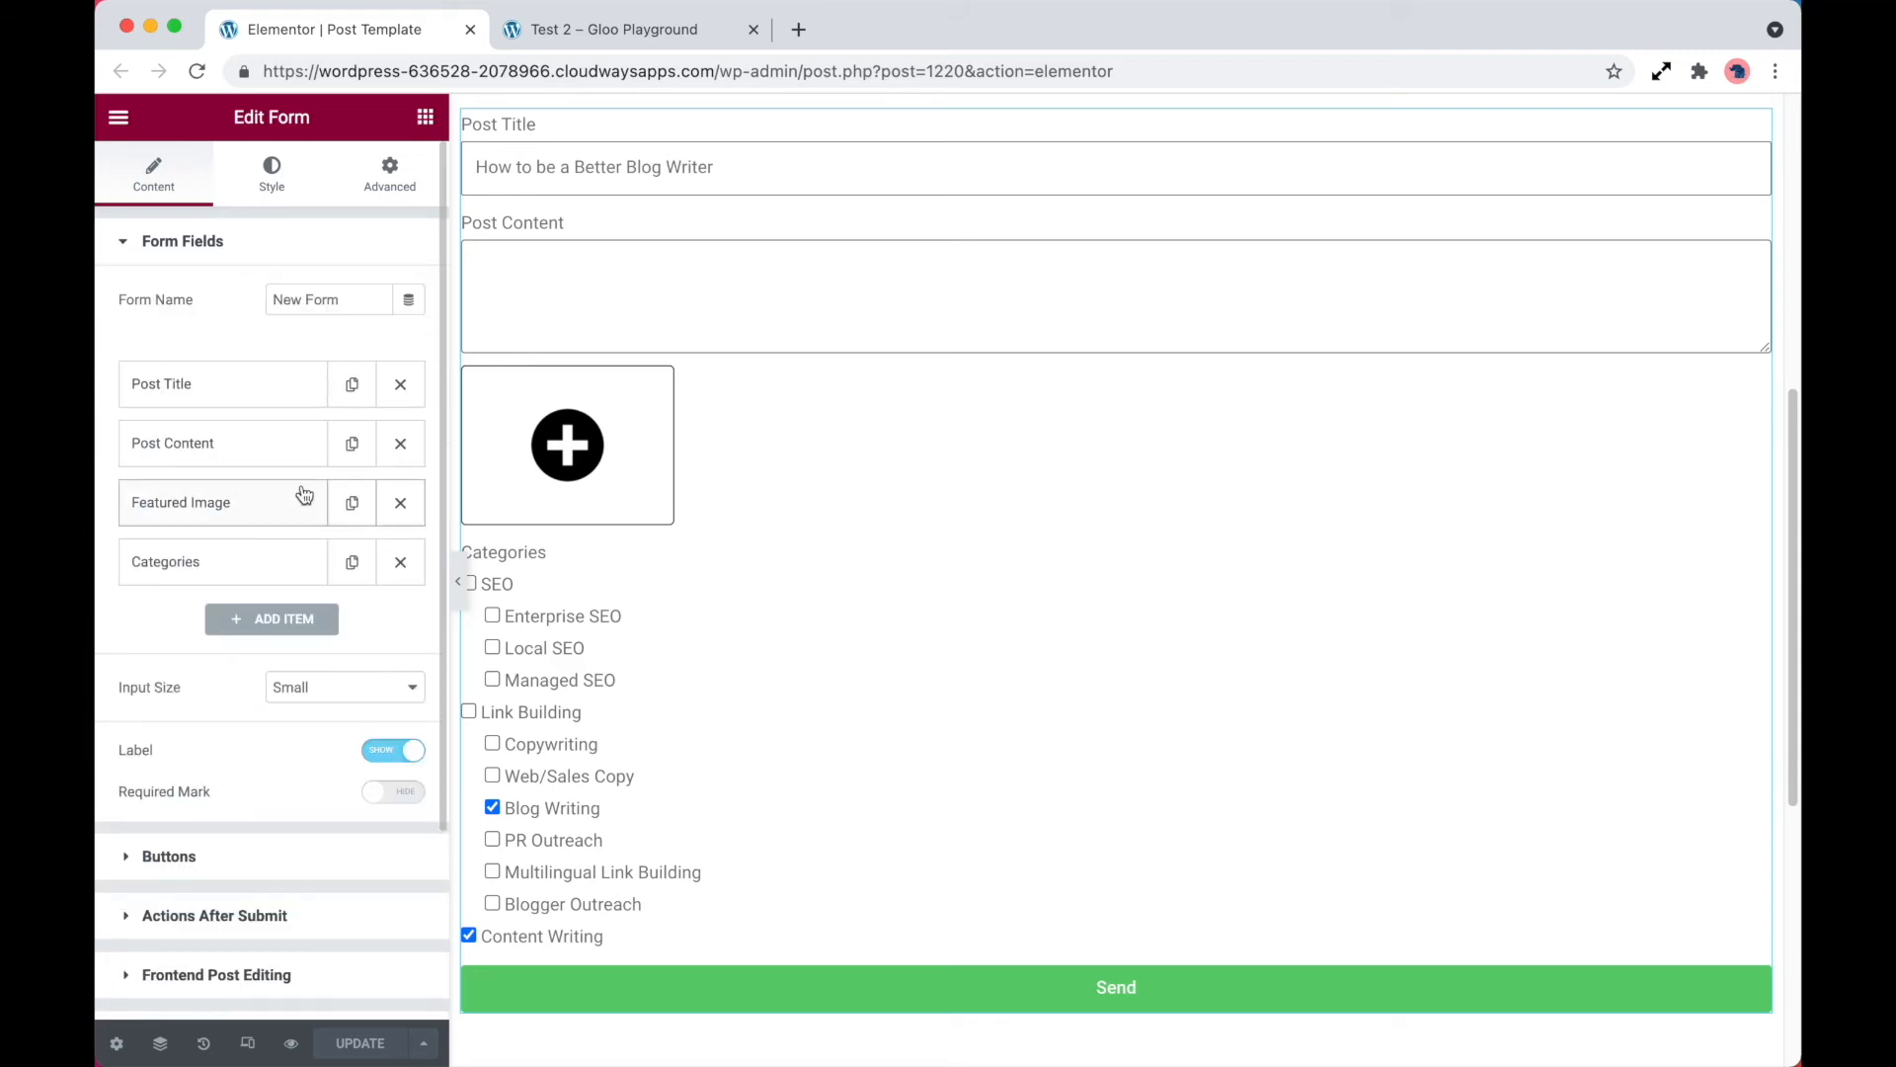
{"action": "scroll", "coordinate": [302, 613], "scroll_direction": "down", "scroll_amount": 3}
{"action": "left_click", "coordinate": [284, 749]}
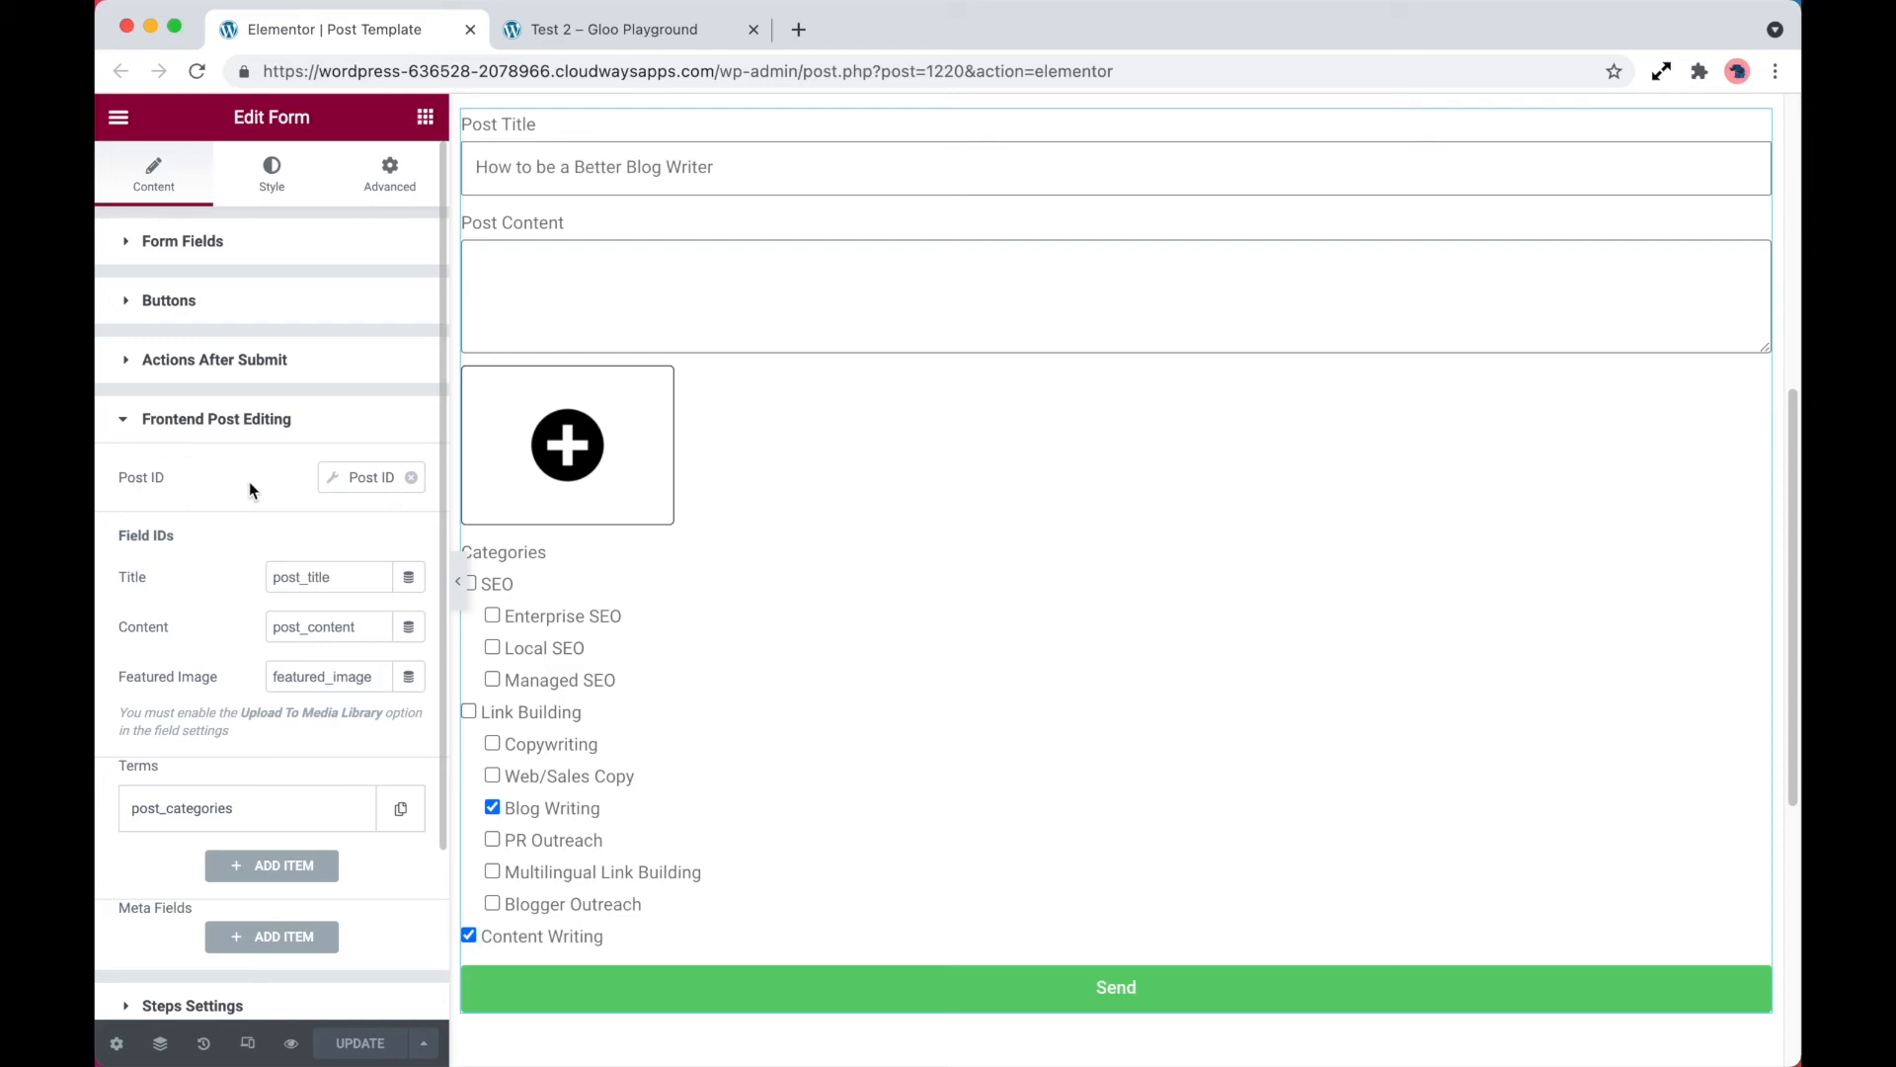
Clear the Post ID value under Frontend Post Editing and assign the Post ID dynamic tag to it again
{"action": "left_click", "coordinate": [354, 481]}
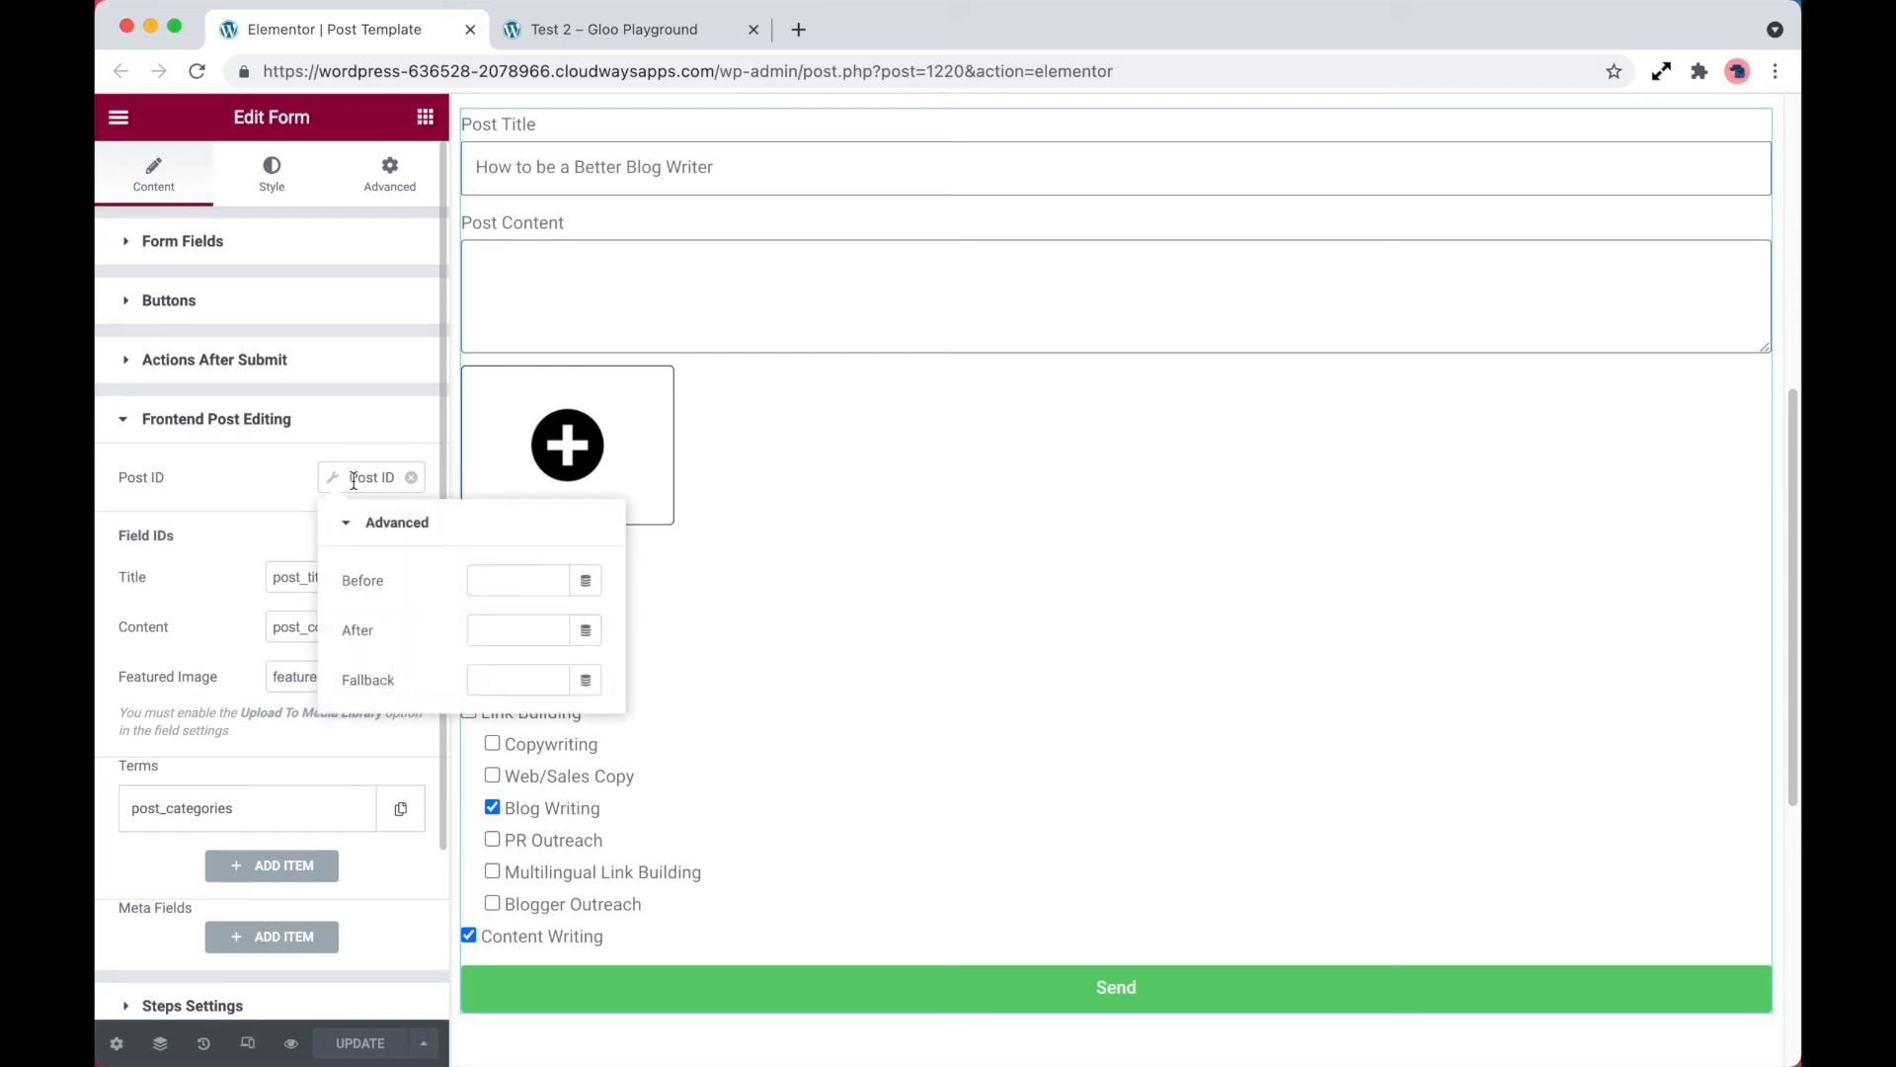
{"action": "left_click", "coordinate": [408, 479]}
{"action": "left_click", "coordinate": [409, 478]}
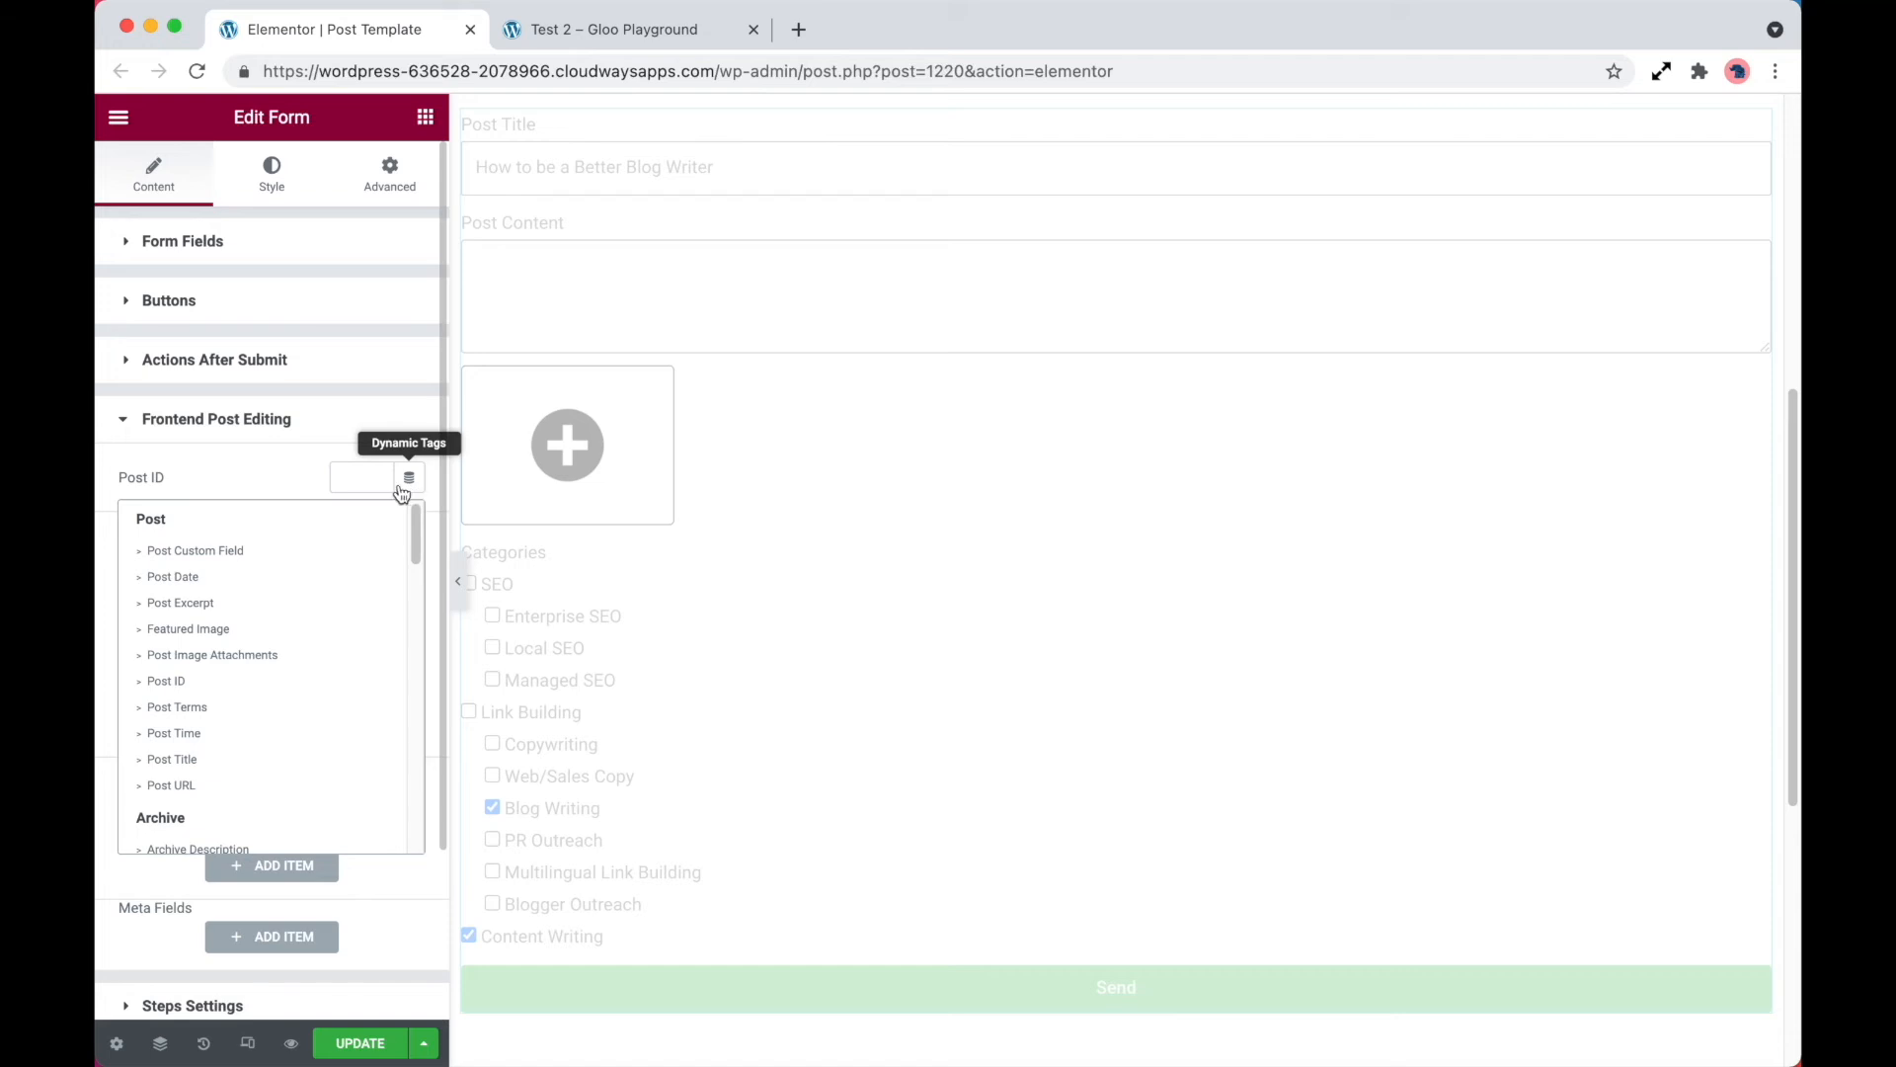
{"action": "left_click", "coordinate": [248, 684]}
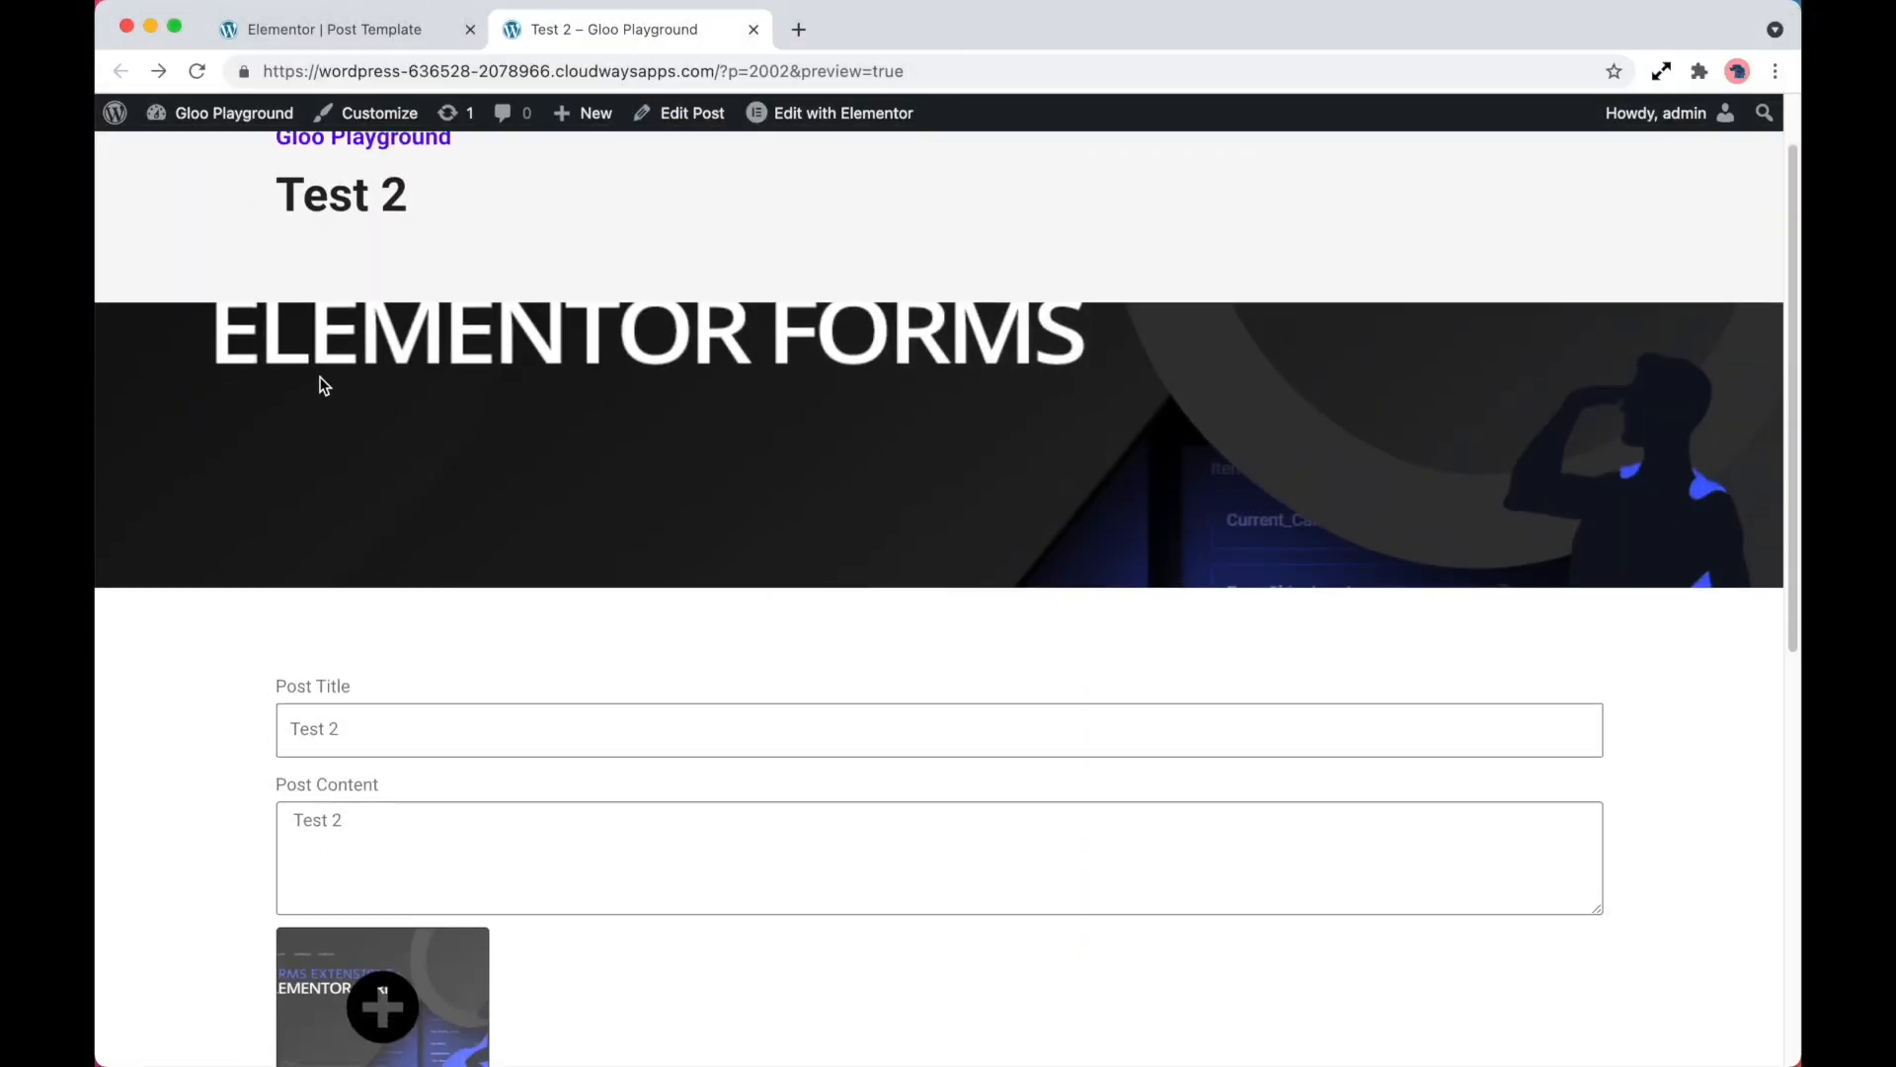
In the Test 2 post's edit form, deselect all chosen categories and select Enterprise SEO, Local SEO and Managed SEO
{"action": "scroll", "coordinate": [1160, 432], "scroll_direction": "down", "scroll_amount": 3}
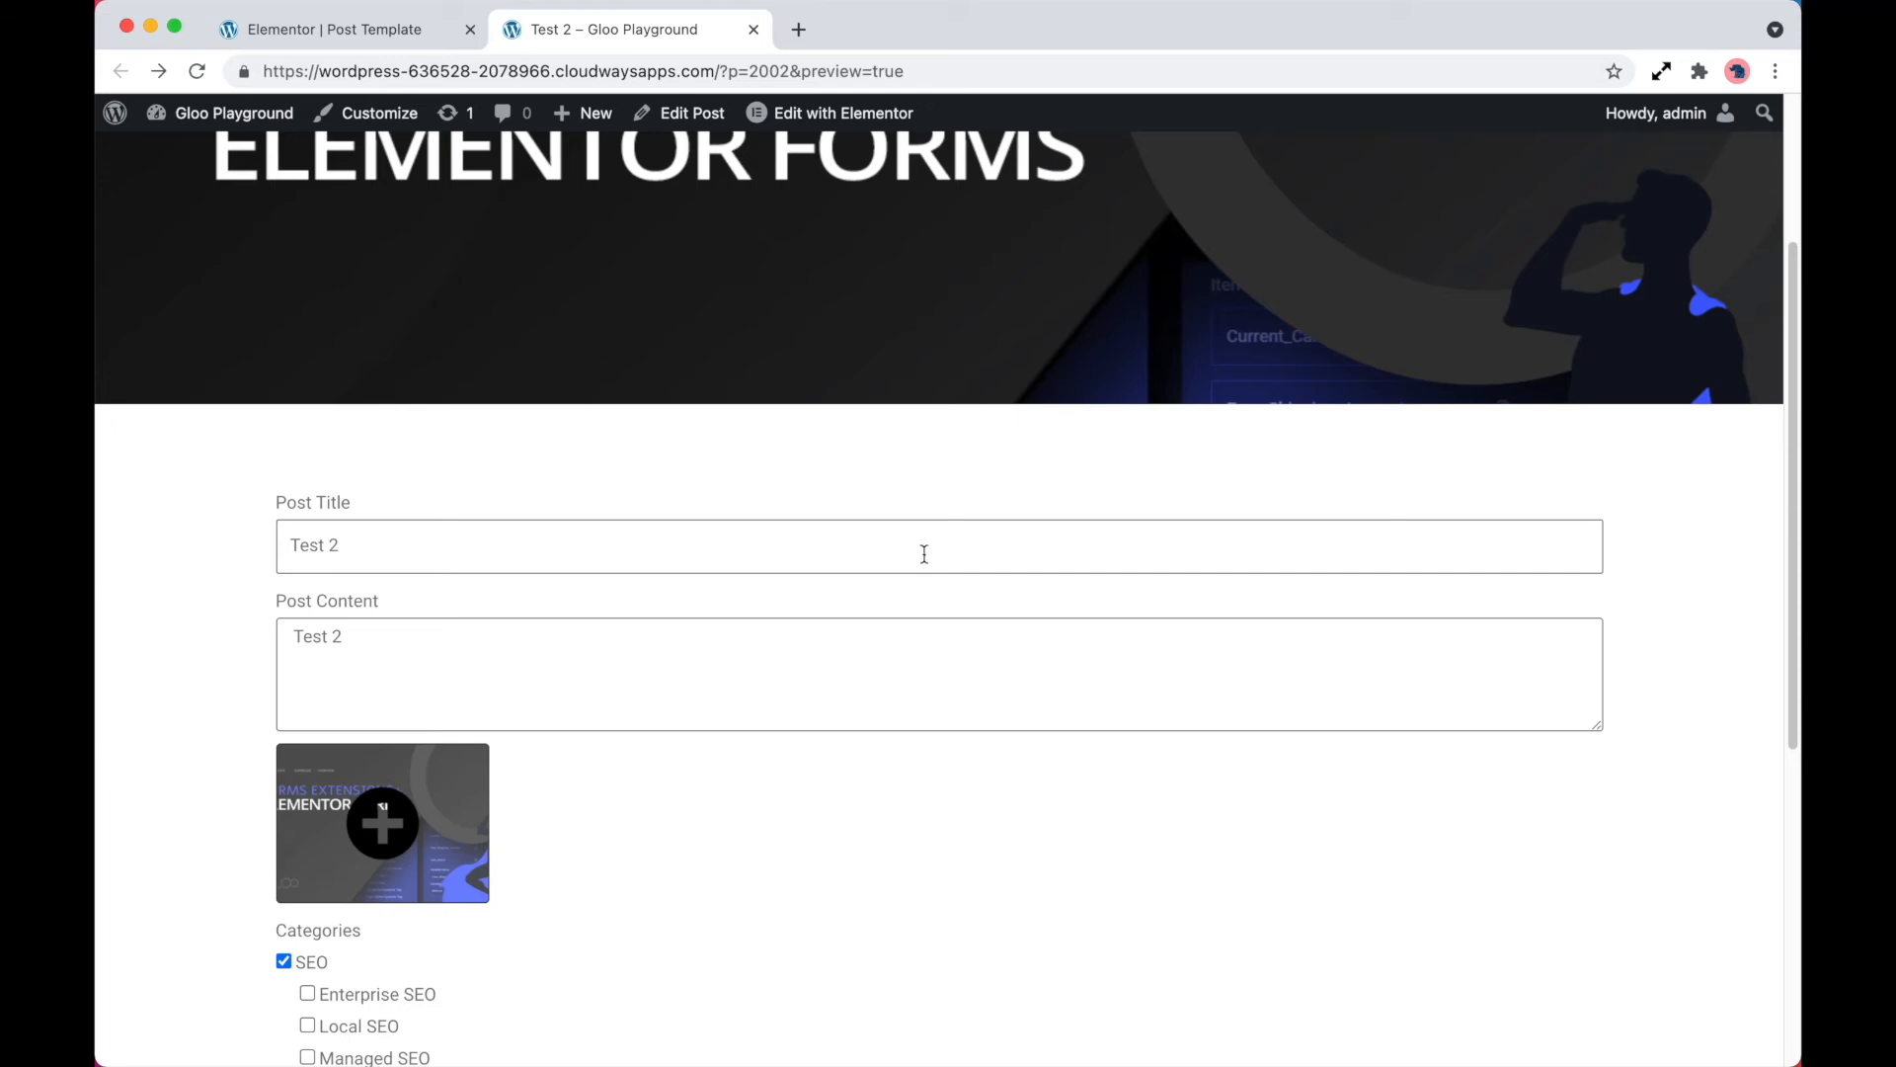
{"action": "scroll", "coordinate": [947, 533], "scroll_direction": "down", "scroll_amount": 3}
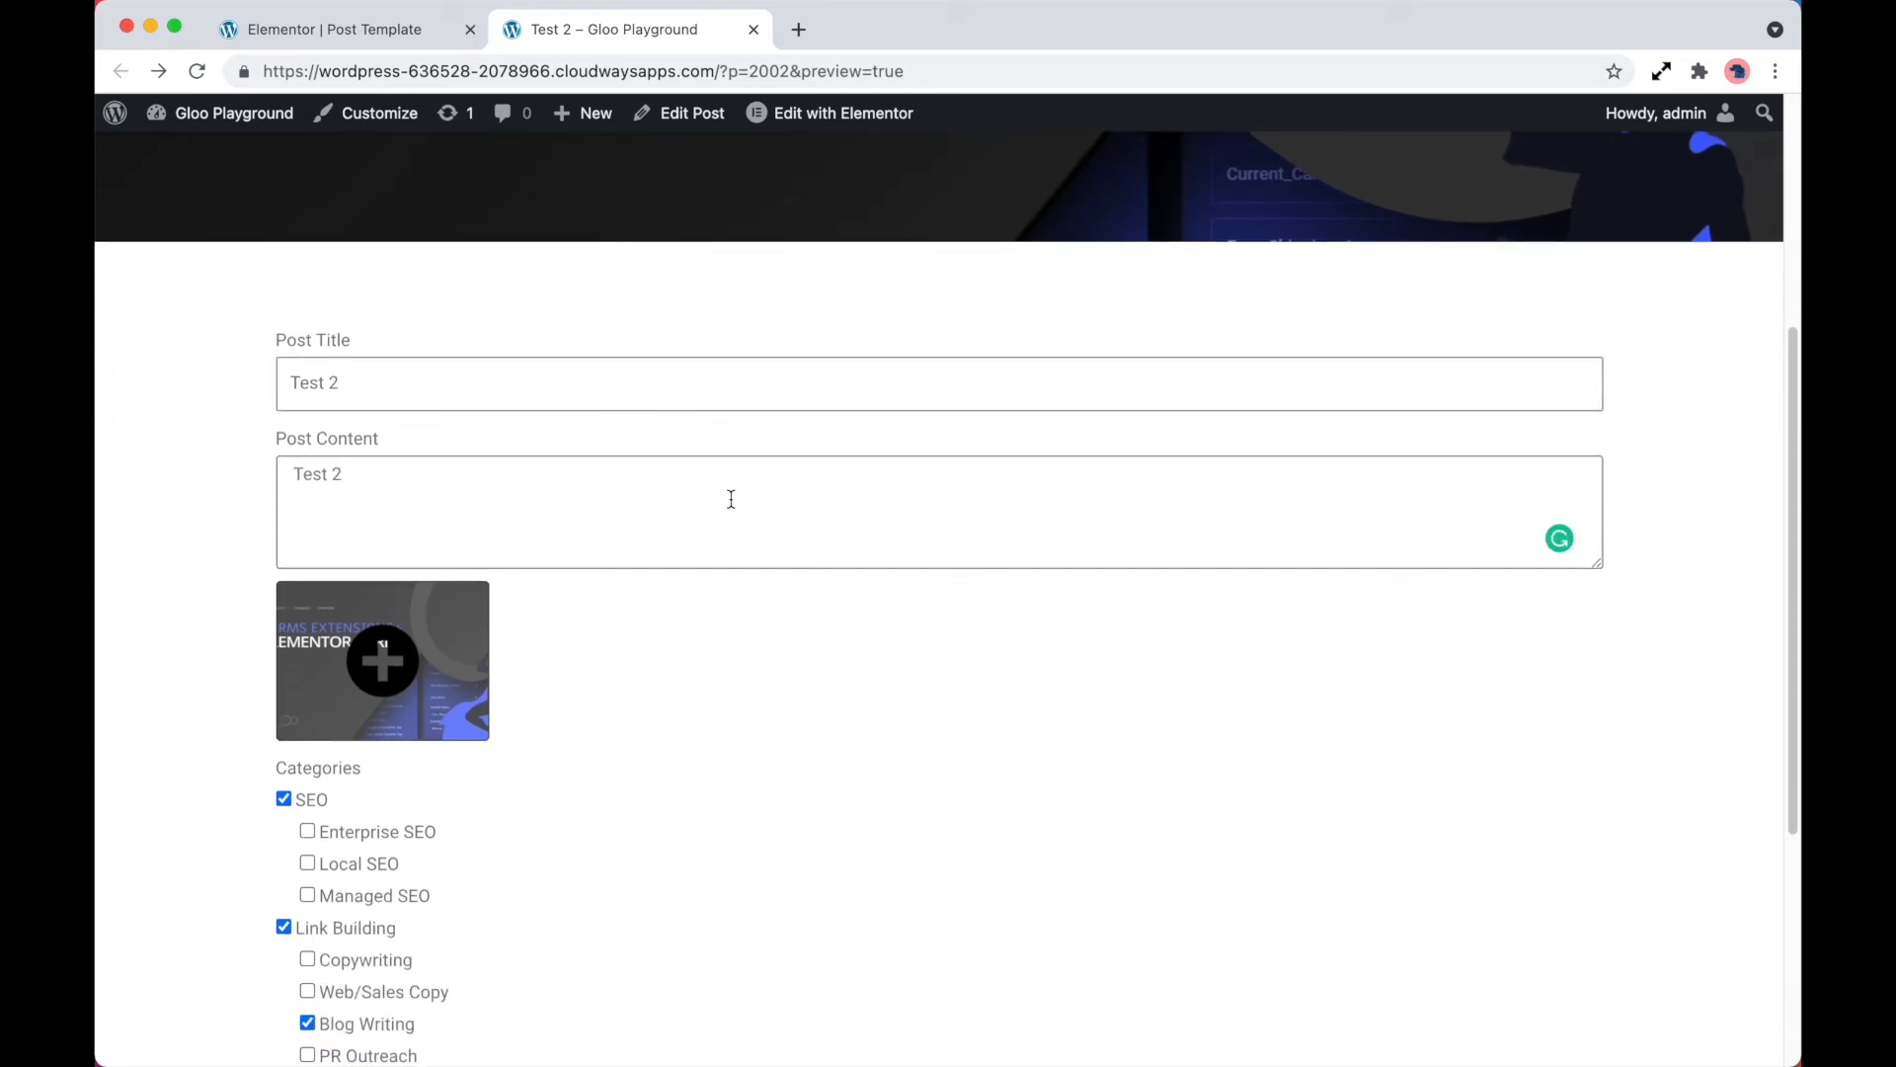
{"action": "scroll", "coordinate": [775, 589], "scroll_direction": "down", "scroll_amount": 3}
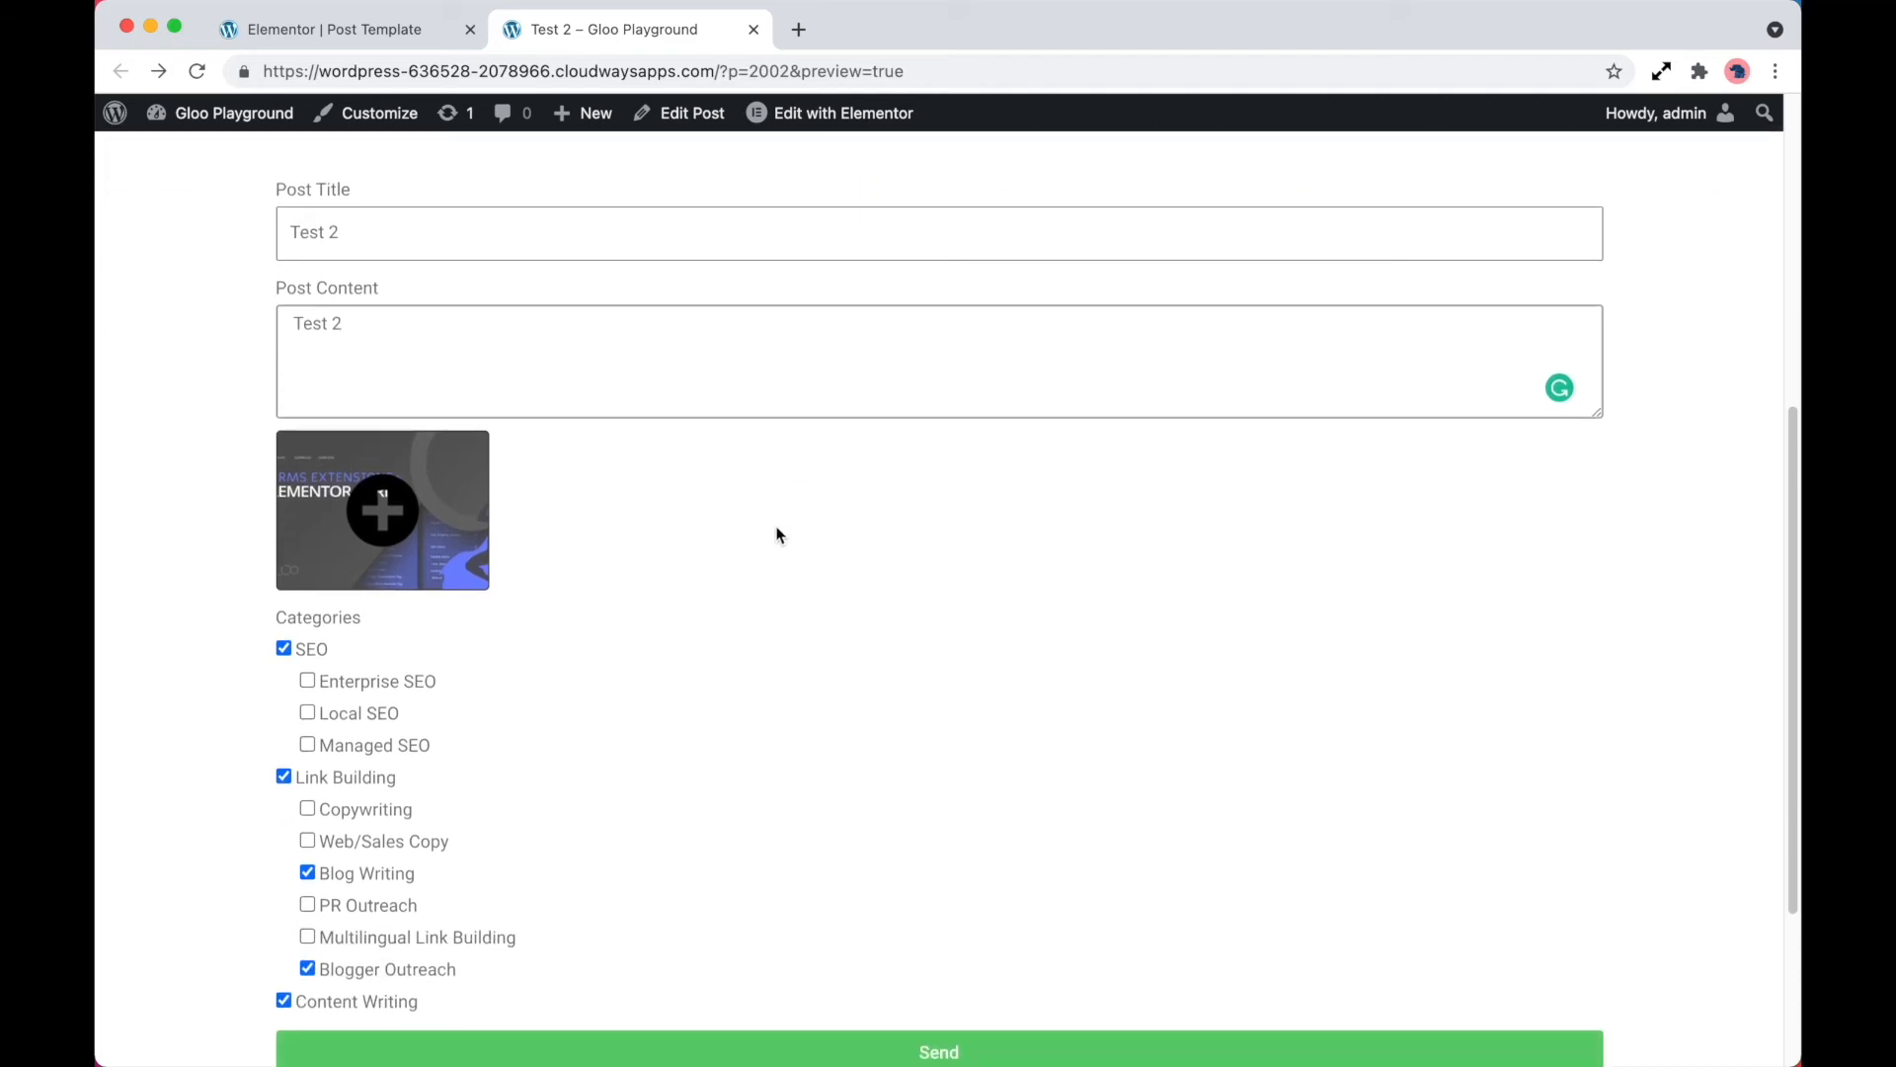
{"action": "scroll", "coordinate": [572, 656], "scroll_direction": "down", "scroll_amount": 2}
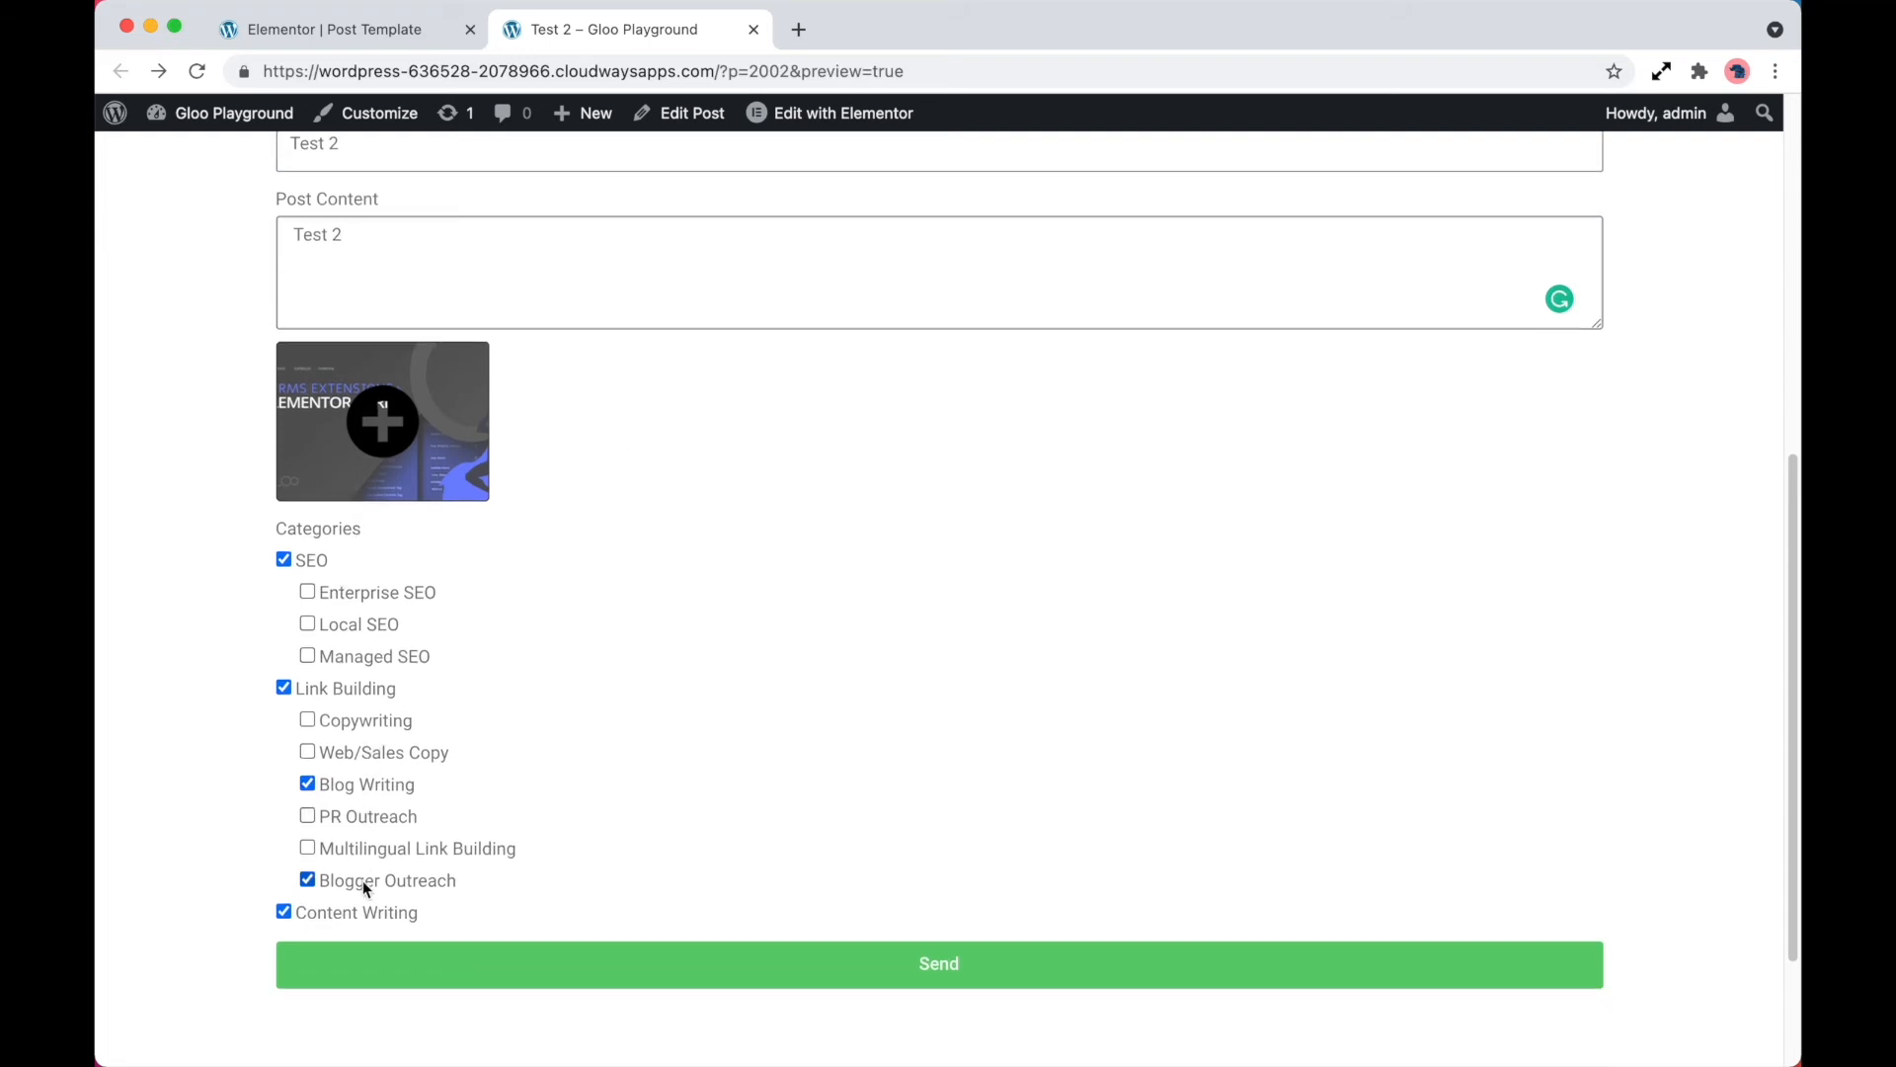
{"action": "left_click", "coordinate": [308, 783]}
{"action": "left_click", "coordinate": [309, 880]}
{"action": "left_click", "coordinate": [284, 911]}
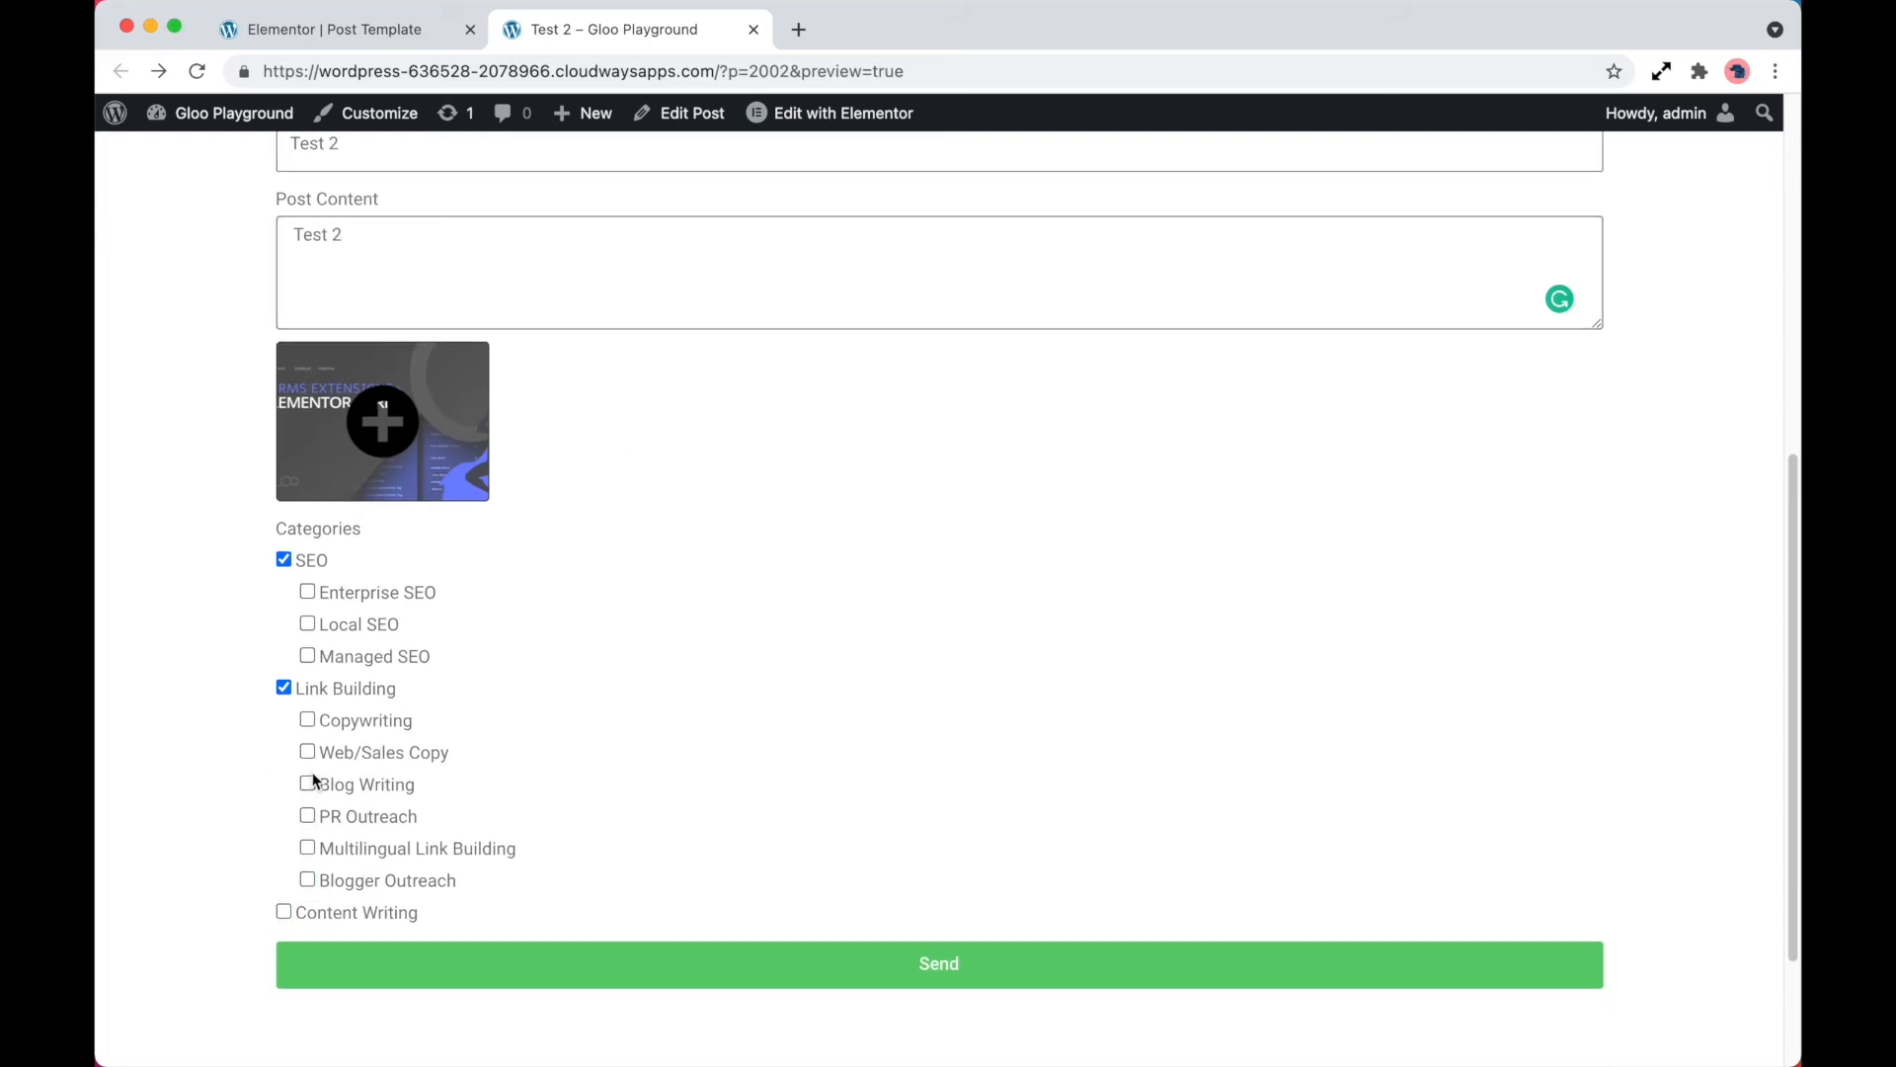
{"action": "left_click", "coordinate": [308, 592]}
{"action": "left_click", "coordinate": [308, 623]}
{"action": "left_click", "coordinate": [309, 655]}
Replace the post's featured image in the edit form with the rocket launch picture from the Gloo Covers folder
{"action": "scroll", "coordinate": [474, 563], "scroll_direction": "up", "scroll_amount": 1}
{"action": "left_click", "coordinate": [419, 532]}
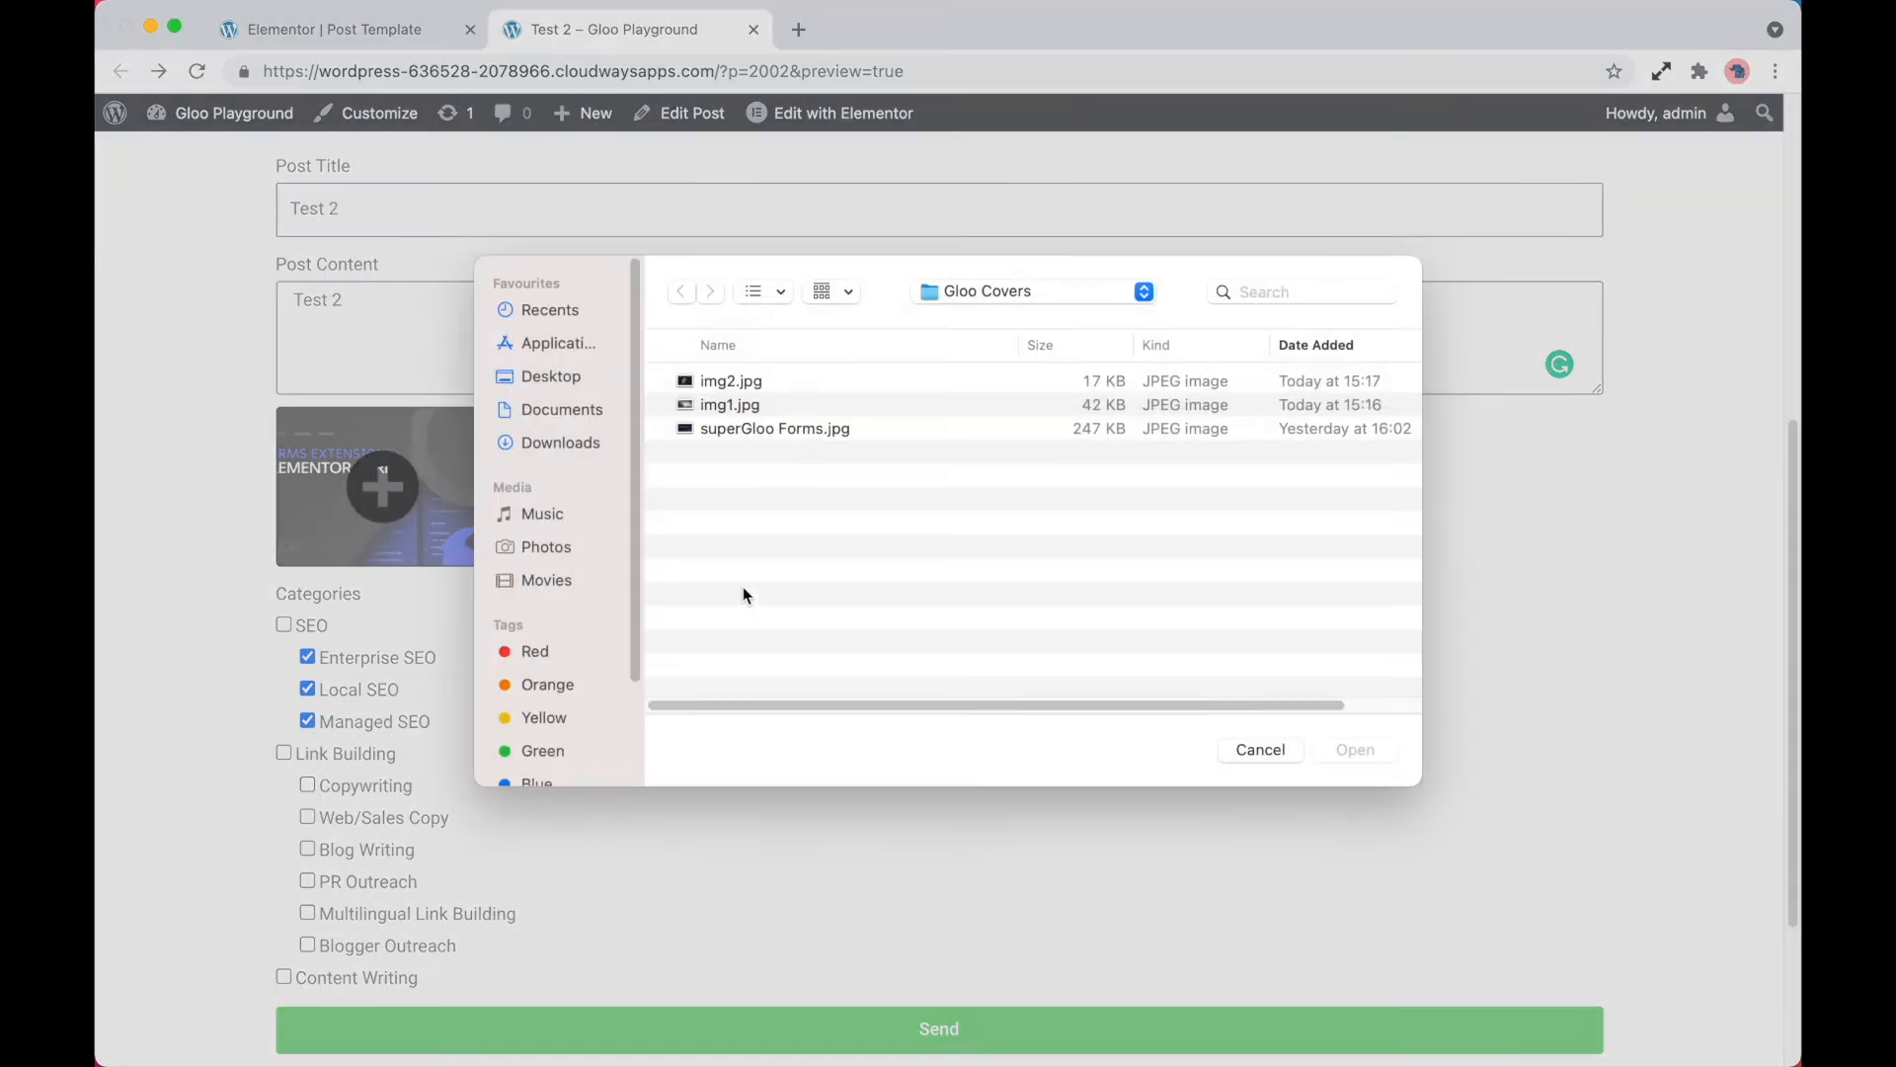
{"action": "left_click", "coordinate": [741, 419]}
{"action": "left_click", "coordinate": [1388, 762]}
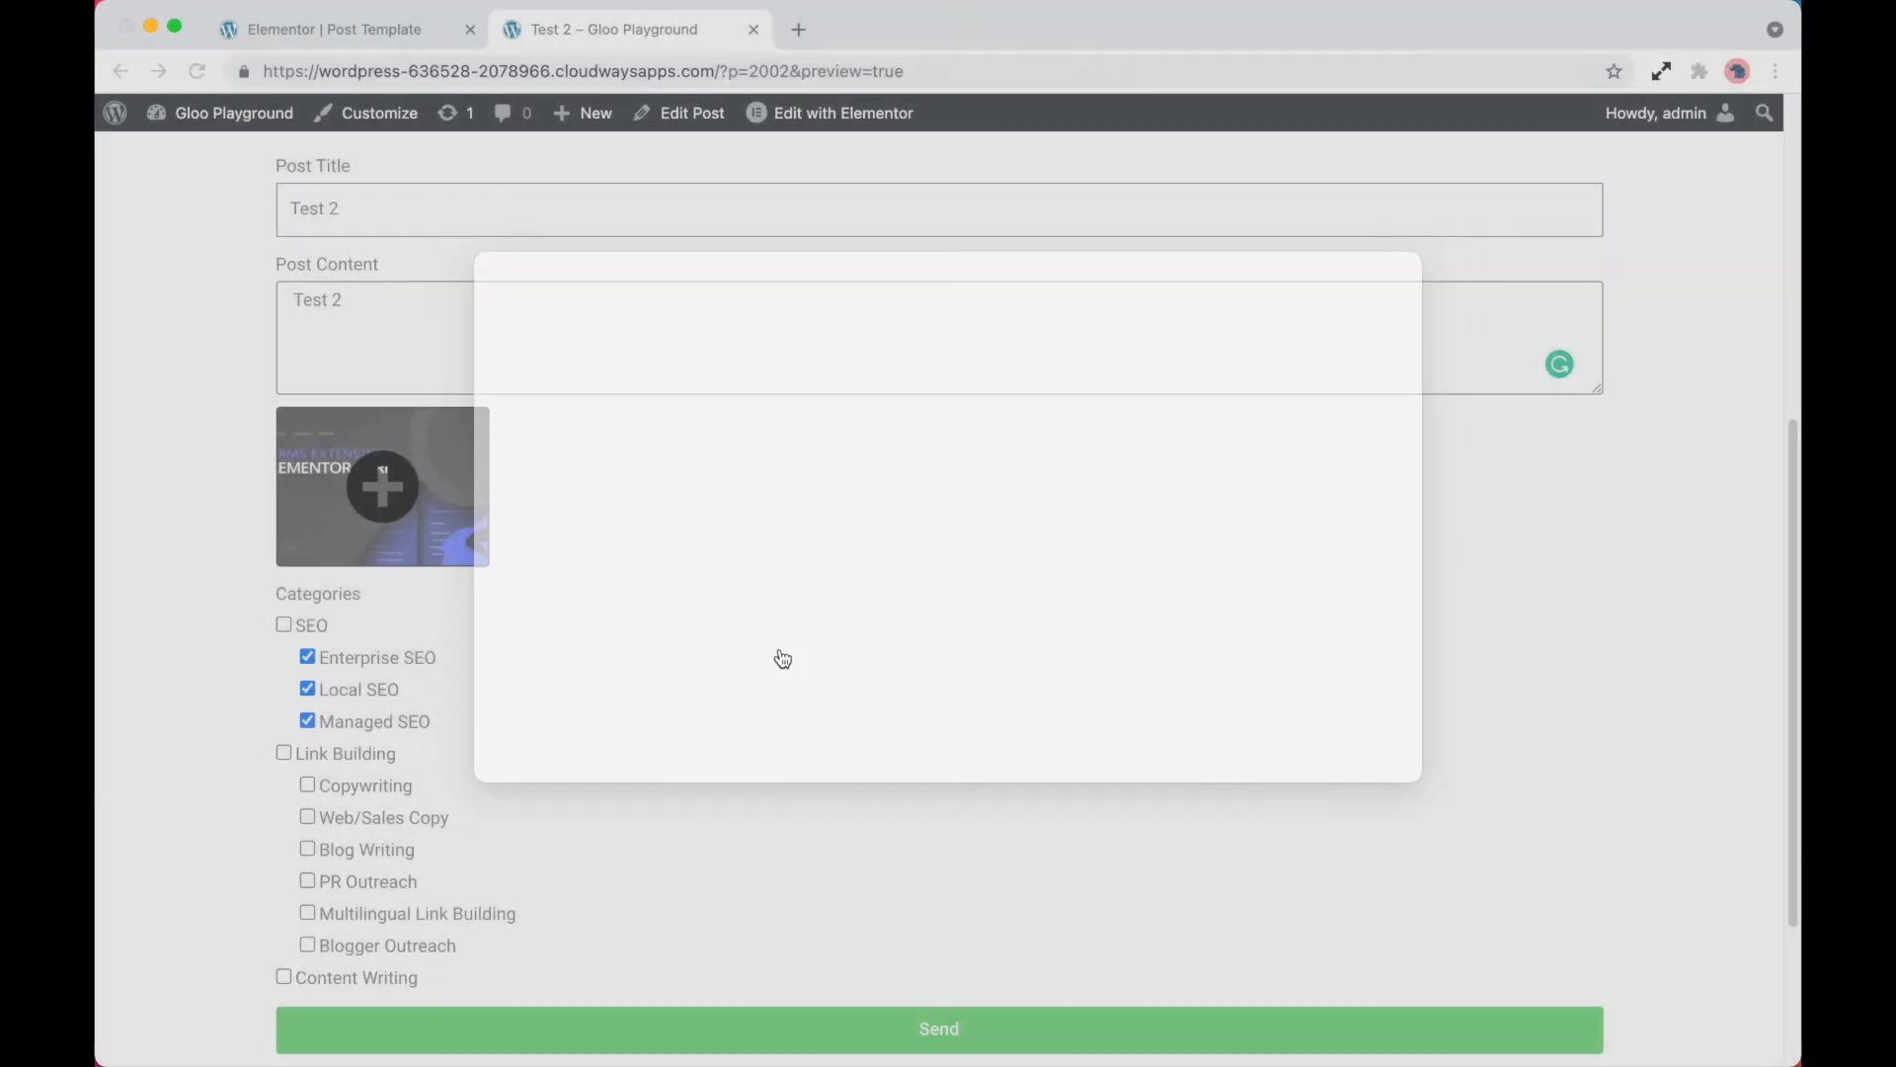
Change the post title and content to Test 3 and submit the edit form
{"action": "scroll", "coordinate": [605, 487], "scroll_direction": "up", "scroll_amount": 3}
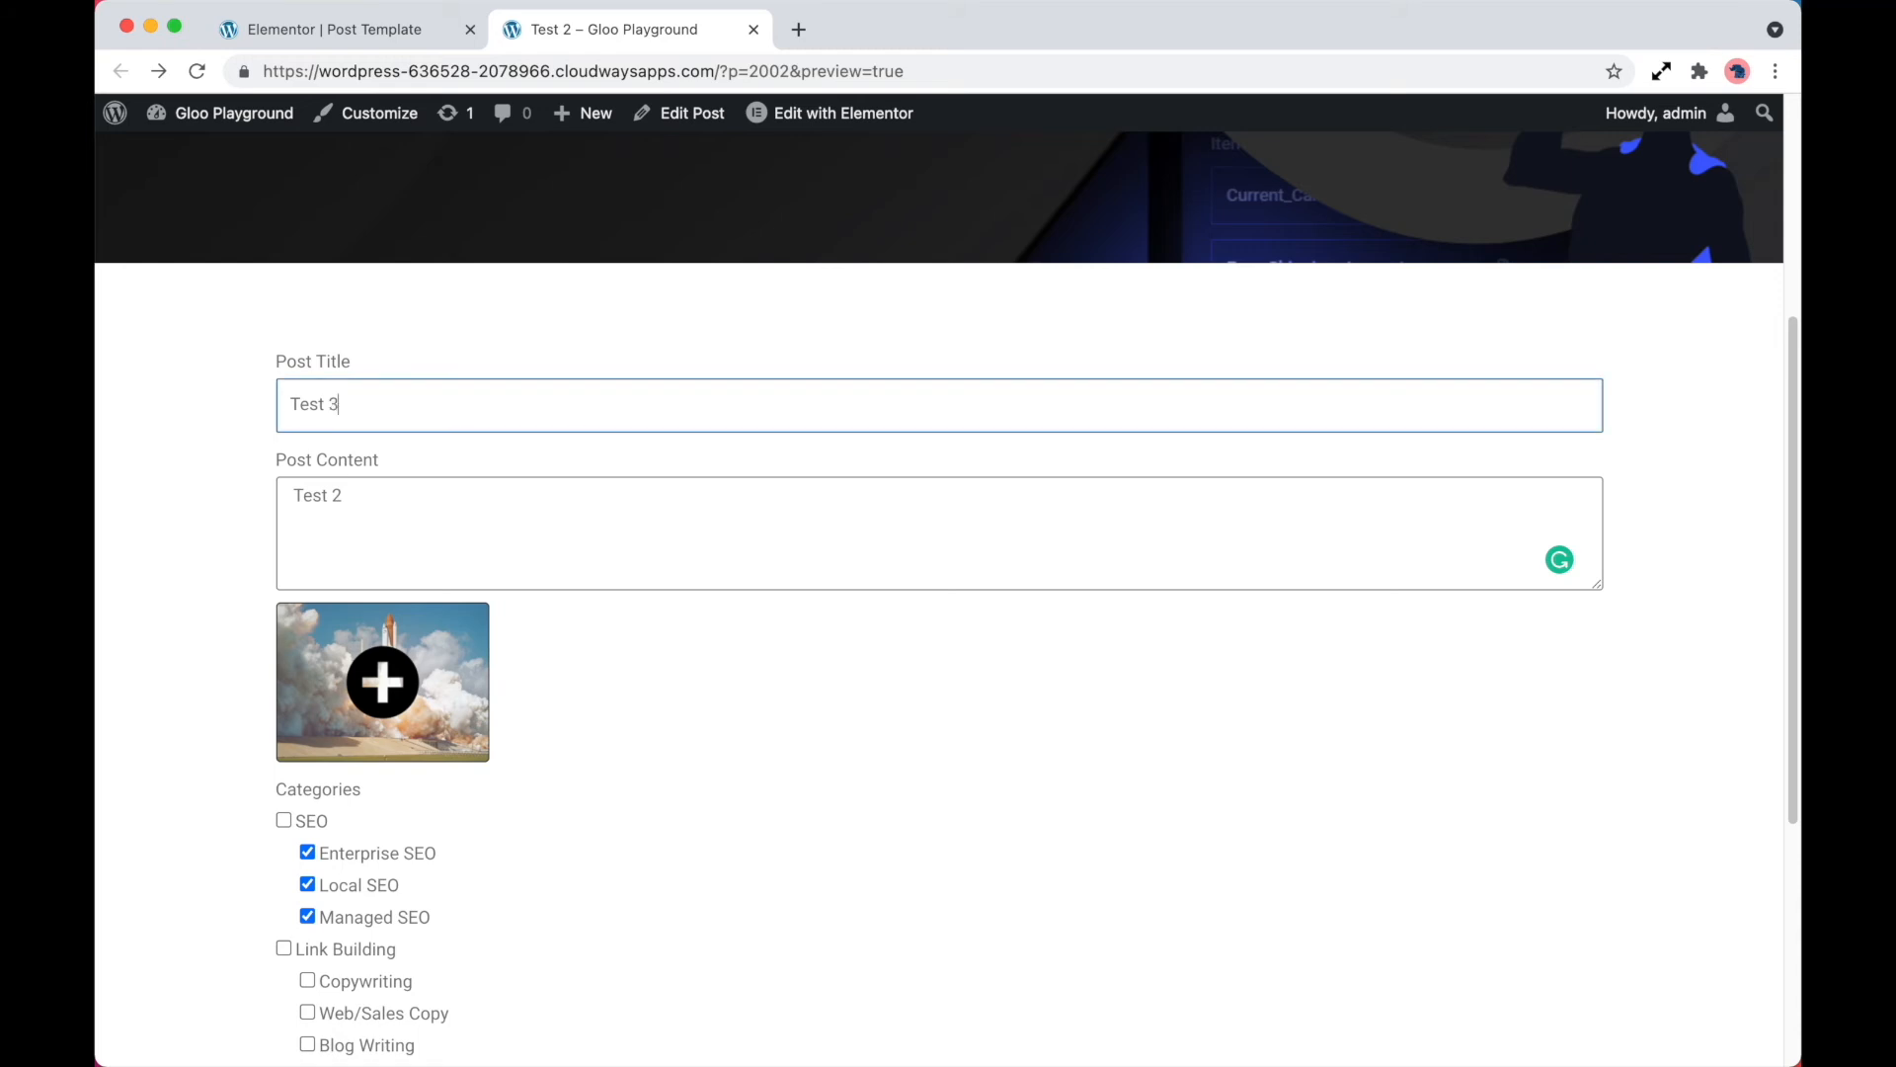
{"action": "left_click", "coordinate": [450, 491]}
{"action": "scroll", "coordinate": [581, 656], "scroll_direction": "down", "scroll_amount": 6}
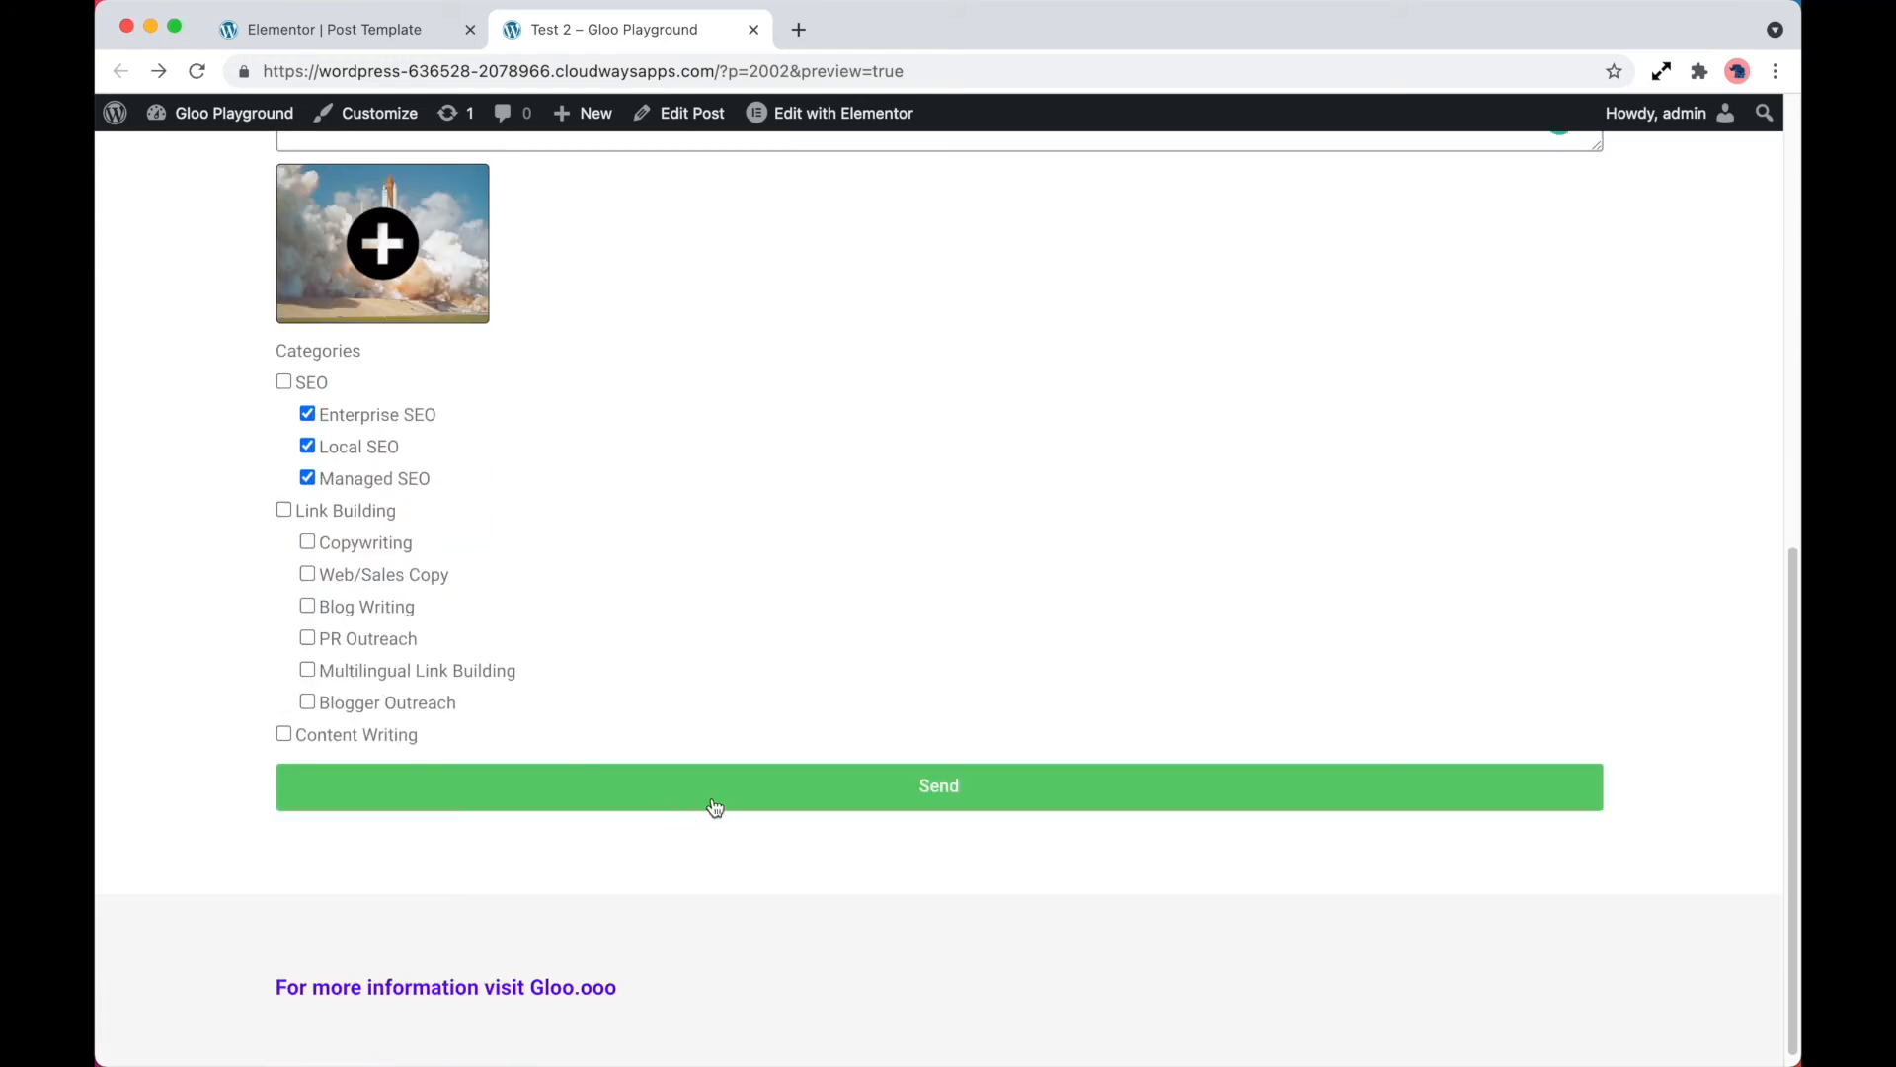
{"action": "left_click", "coordinate": [713, 805]}
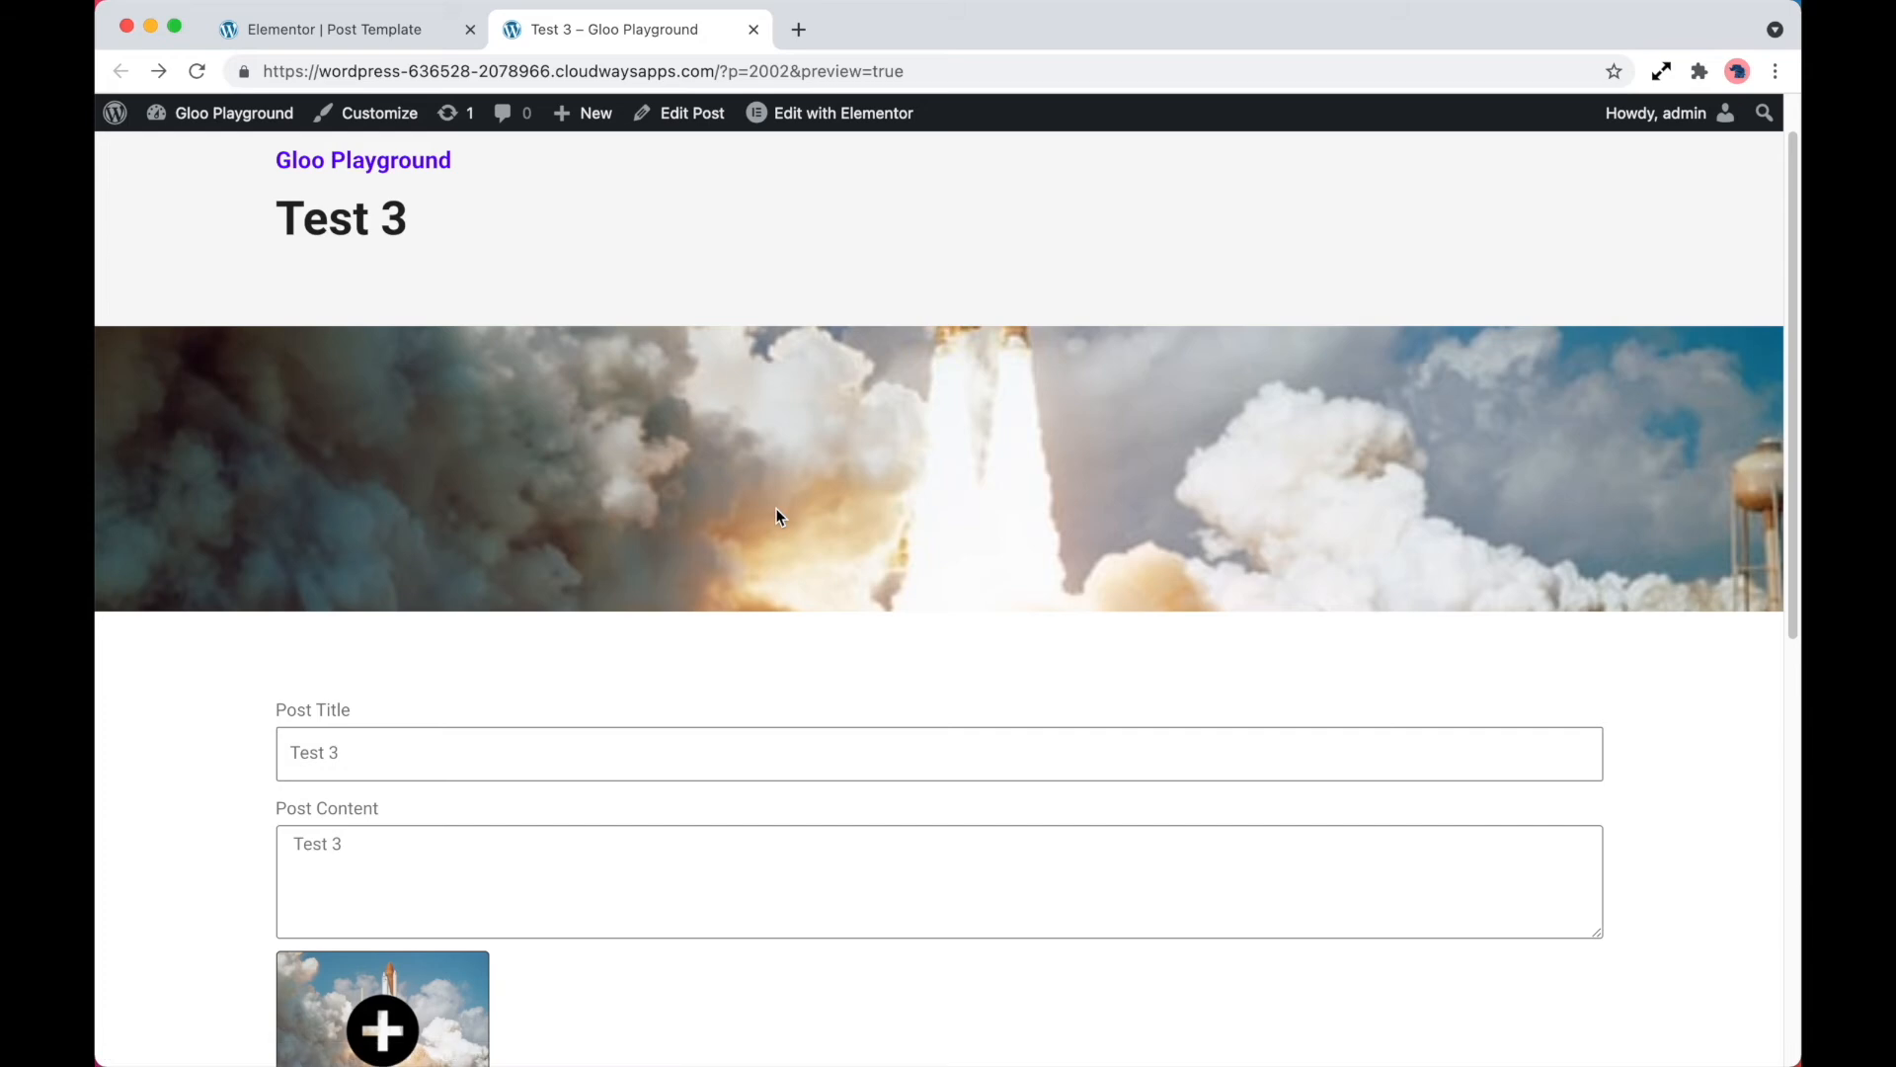
Check the updated post's title, featured image, content and selected categories on the frontend
{"action": "scroll", "coordinate": [509, 429], "scroll_direction": "up", "scroll_amount": 1}
{"action": "left_click_drag", "start_coordinate": [277, 286], "coordinate": [462, 274]}
{"action": "scroll", "coordinate": [584, 507], "scroll_direction": "down", "scroll_amount": 1}
{"action": "scroll", "coordinate": [1012, 466], "scroll_direction": "down", "scroll_amount": 4}
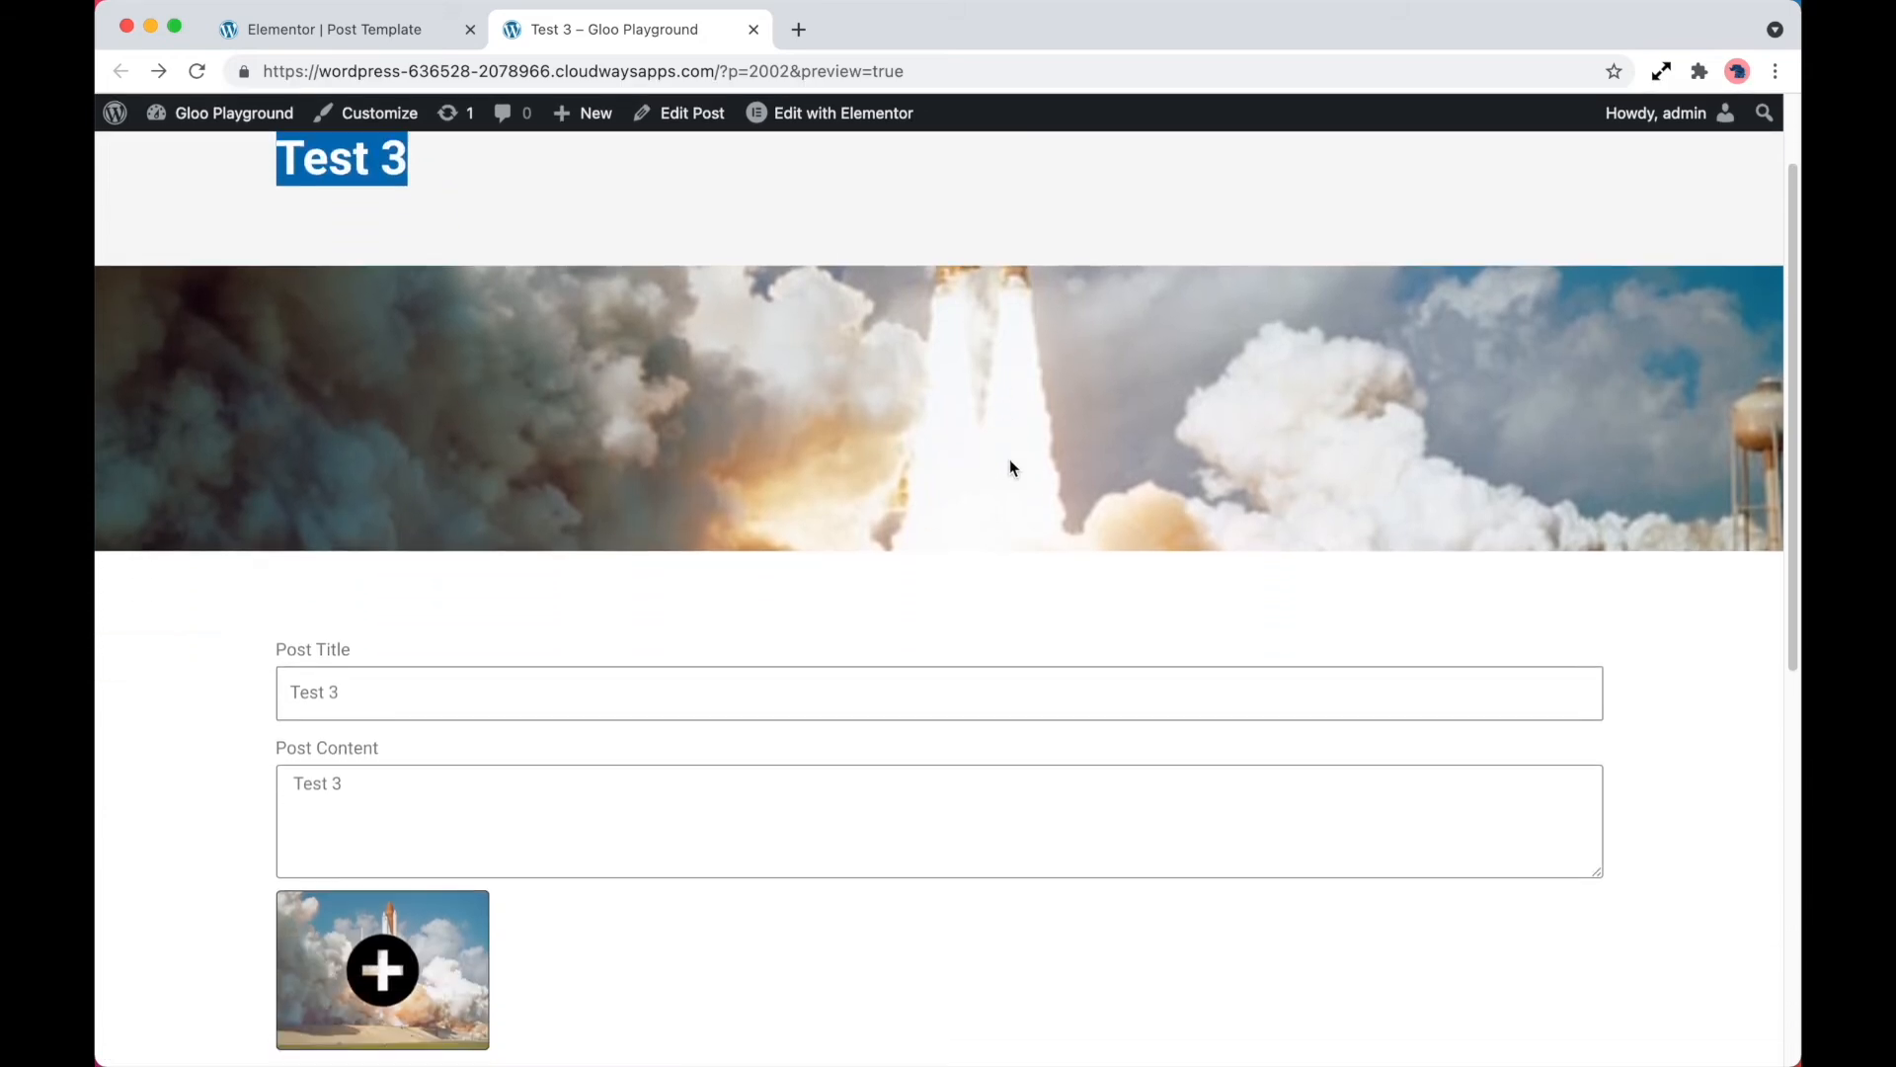
{"action": "scroll", "coordinate": [1011, 467], "scroll_direction": "down", "scroll_amount": 2}
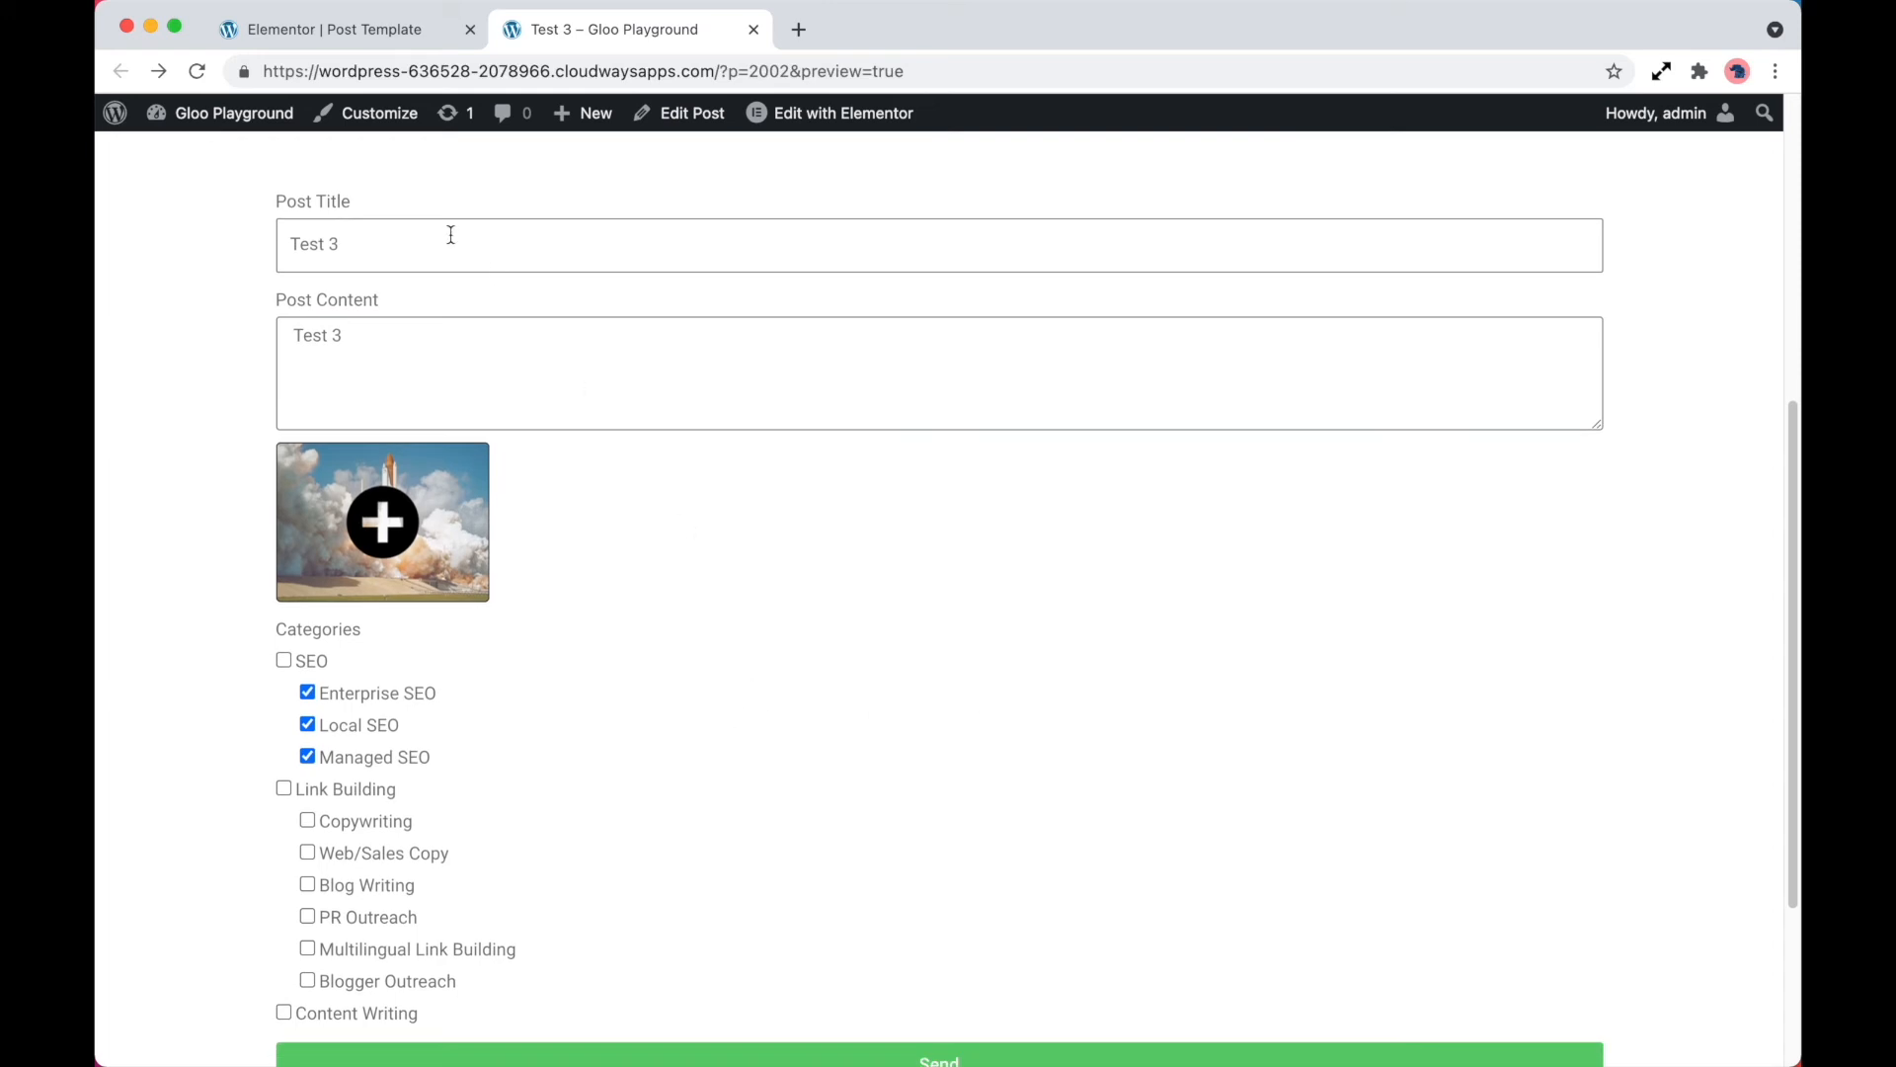
{"action": "scroll", "coordinate": [549, 676], "scroll_direction": "down", "scroll_amount": 1}
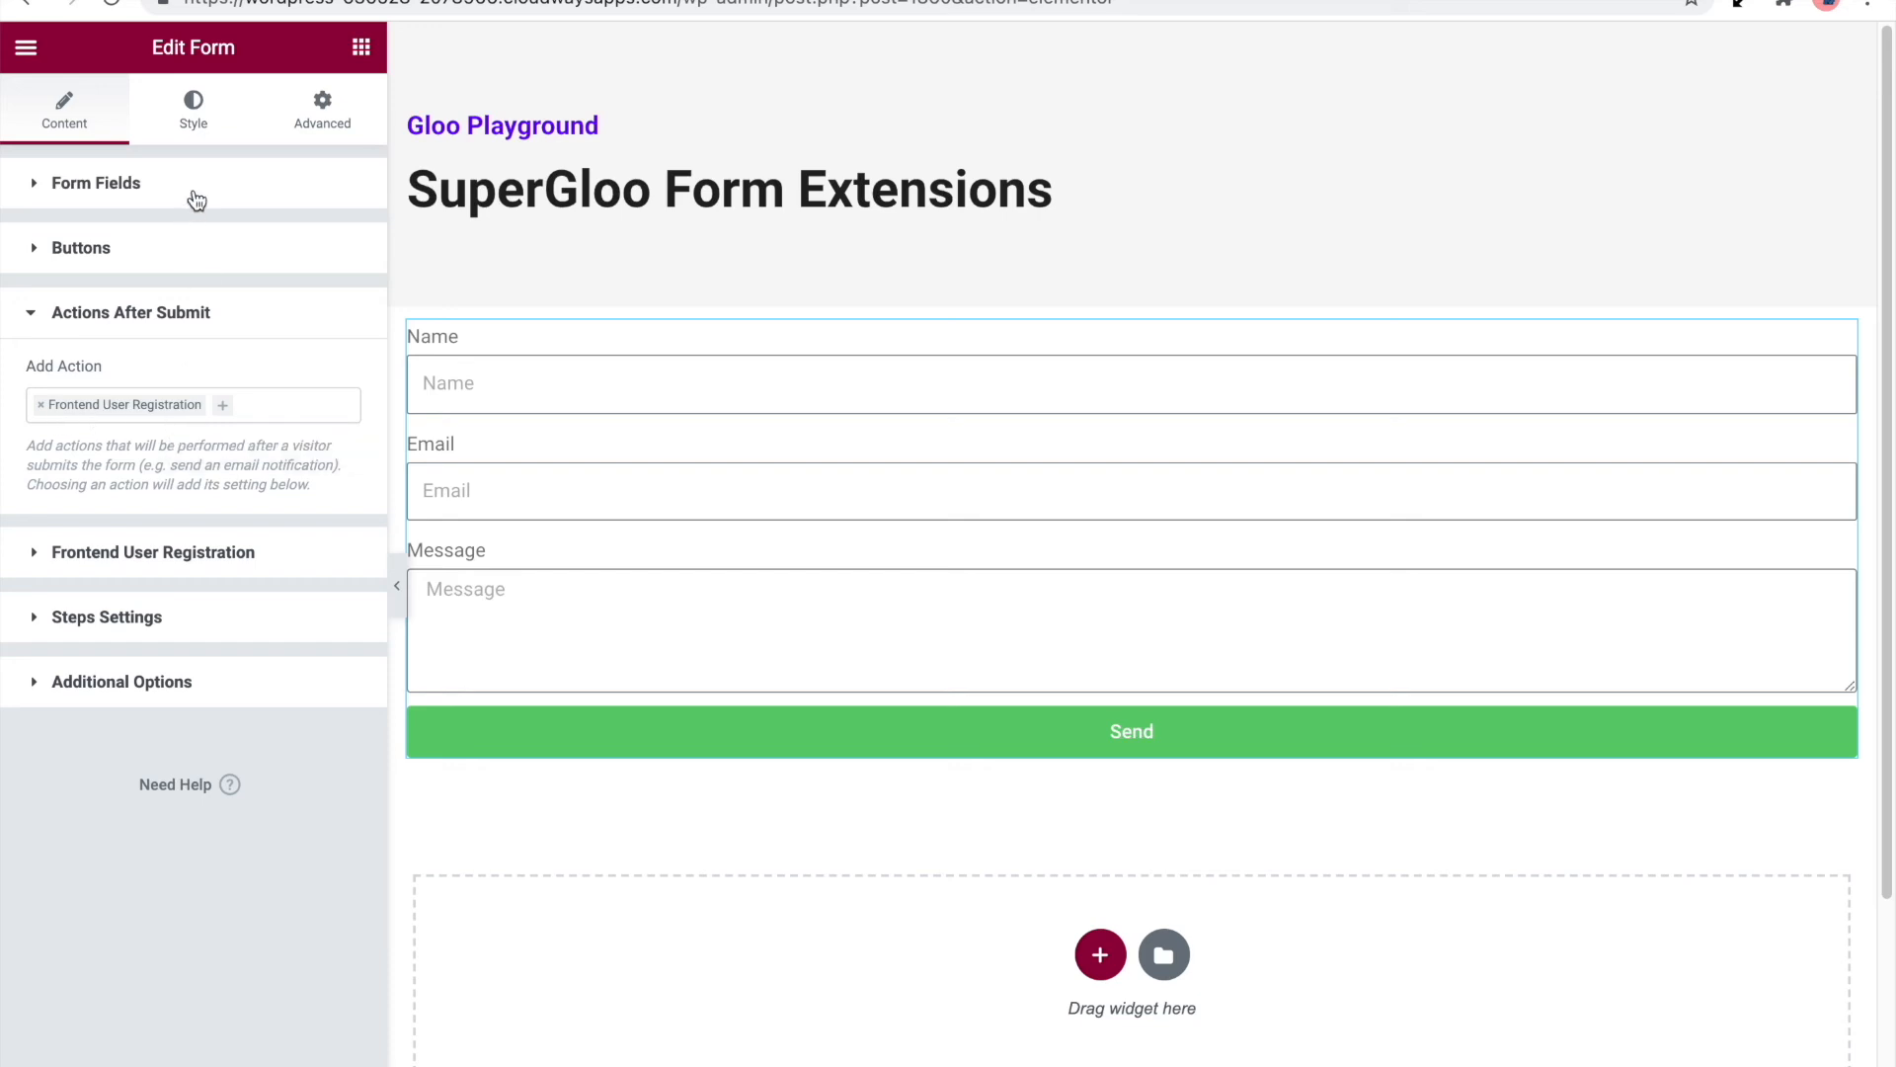
Review the new form's fields and the Frontend User Registration options, including the available roles, field IDs and email settings
{"action": "left_click", "coordinate": [190, 193]}
{"action": "scroll", "coordinate": [237, 869], "scroll_direction": "down", "scroll_amount": 3}
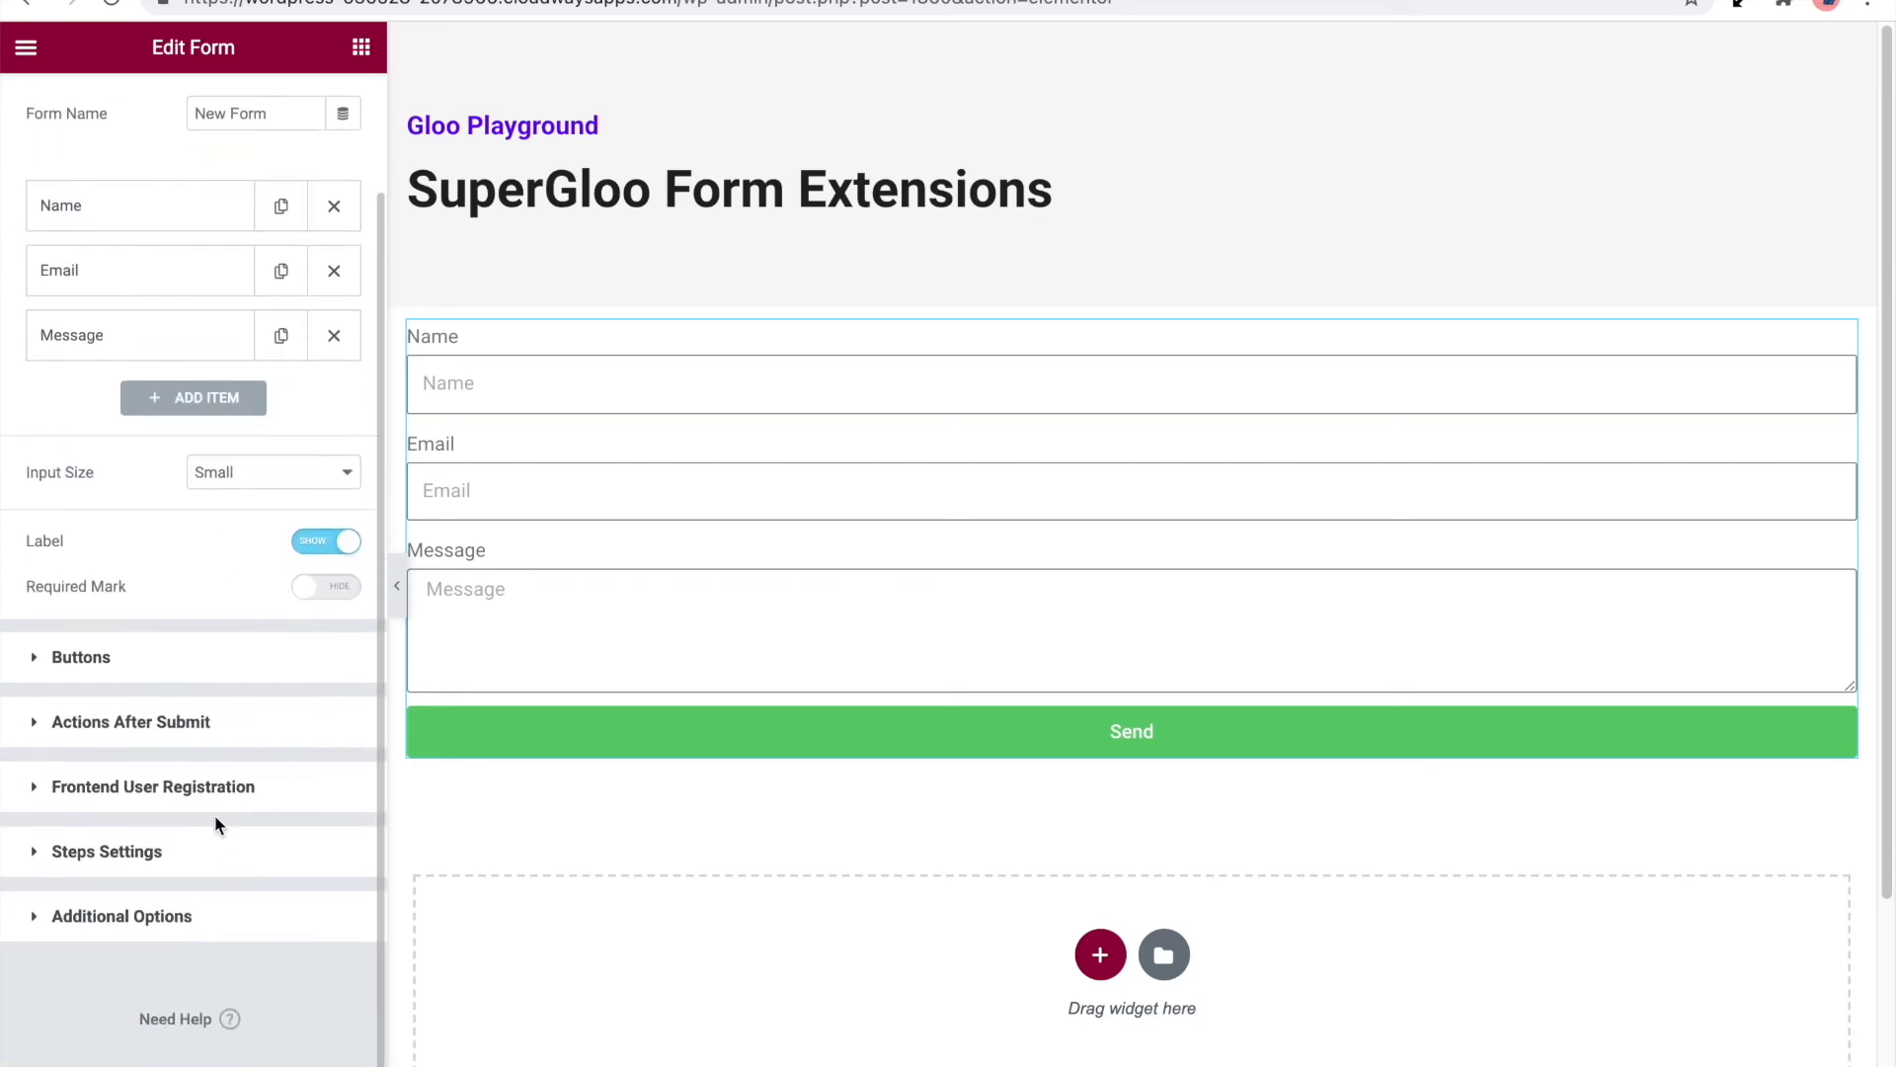
{"action": "left_click", "coordinate": [235, 785]}
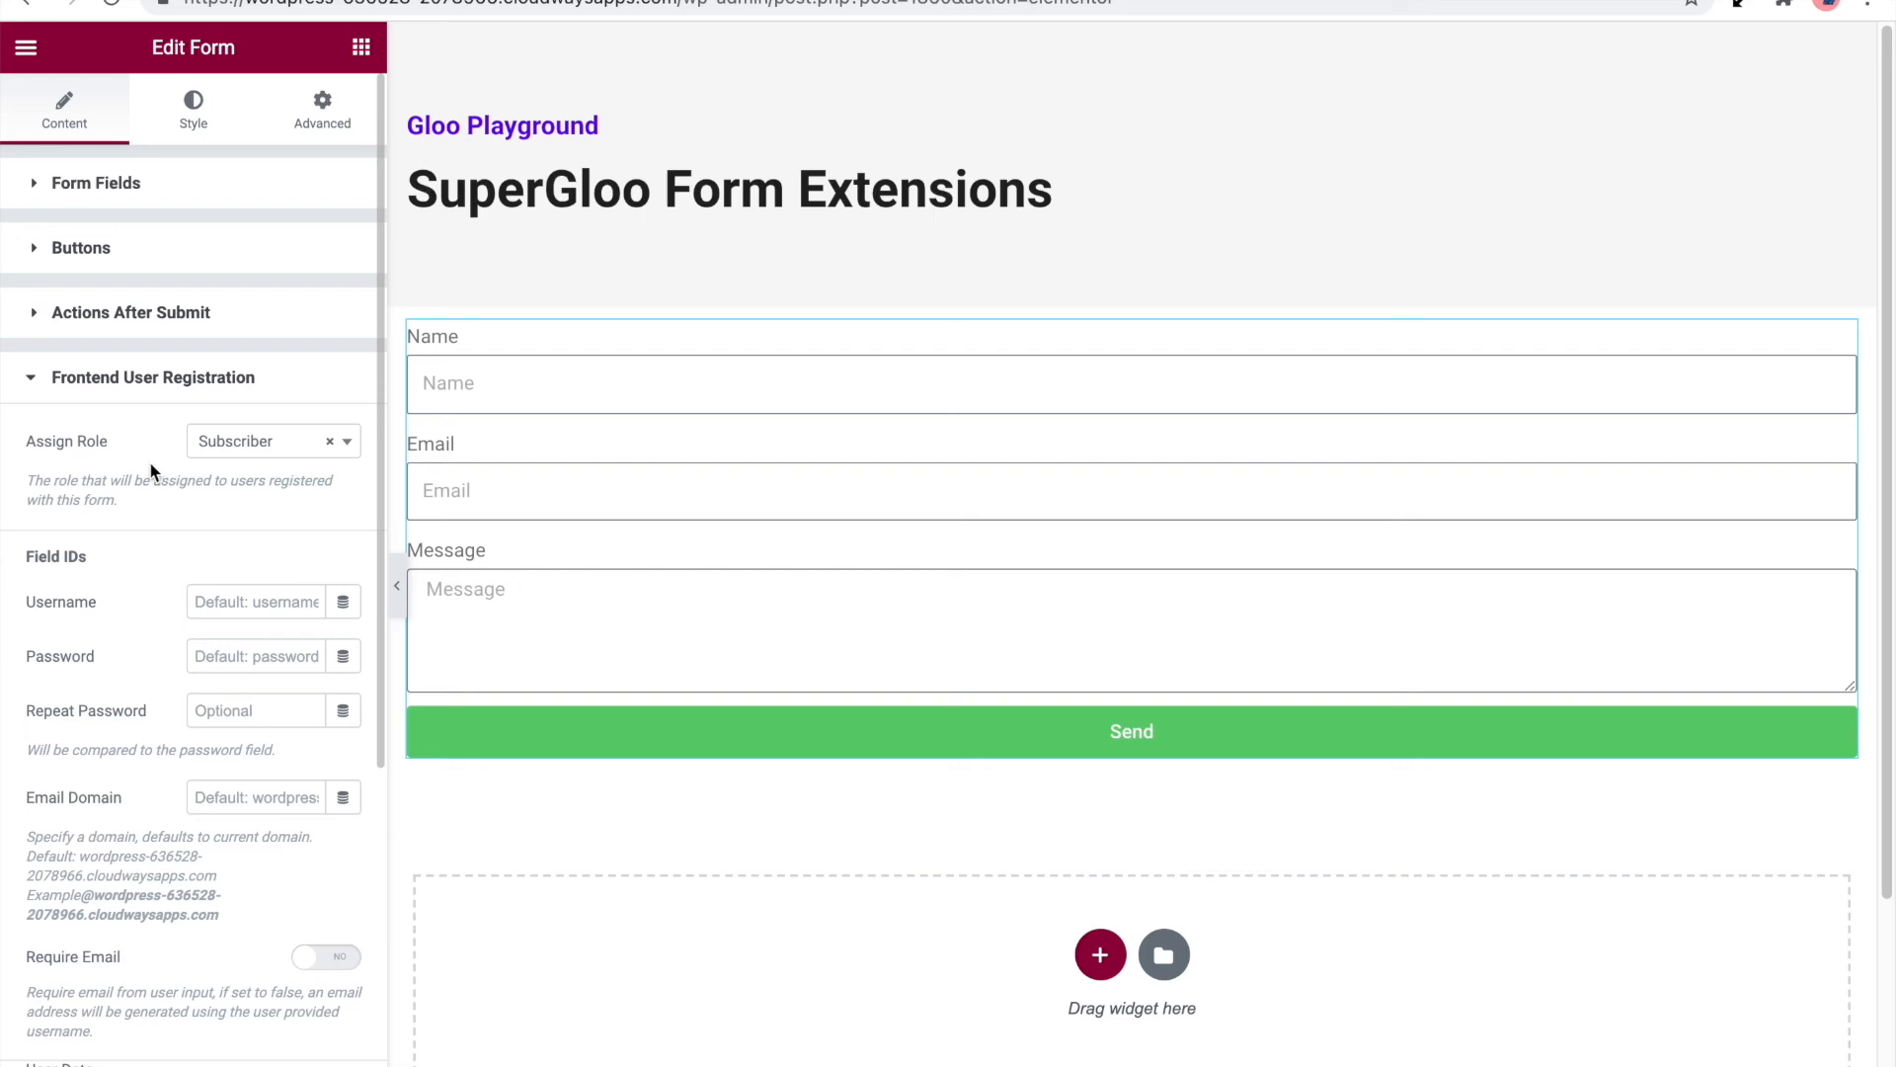
{"action": "left_click", "coordinate": [242, 446]}
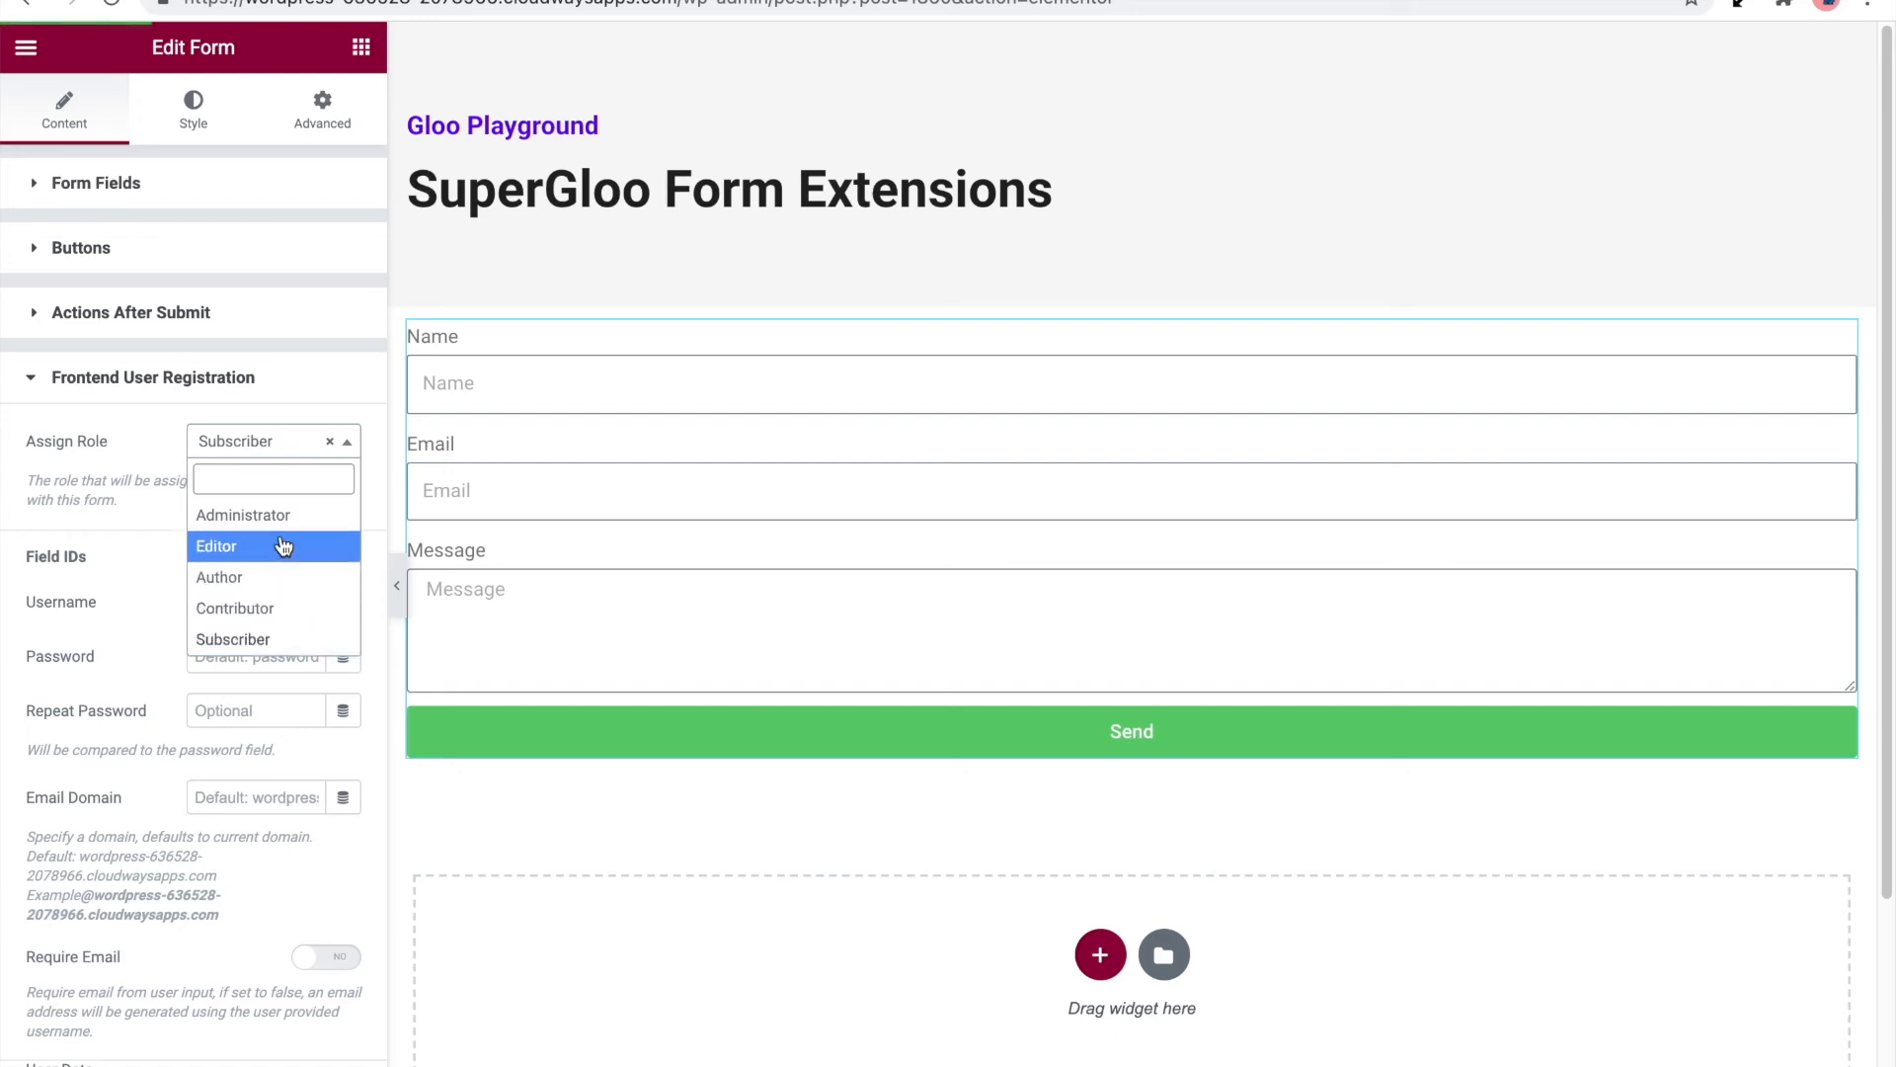
{"action": "left_click", "coordinate": [153, 526]}
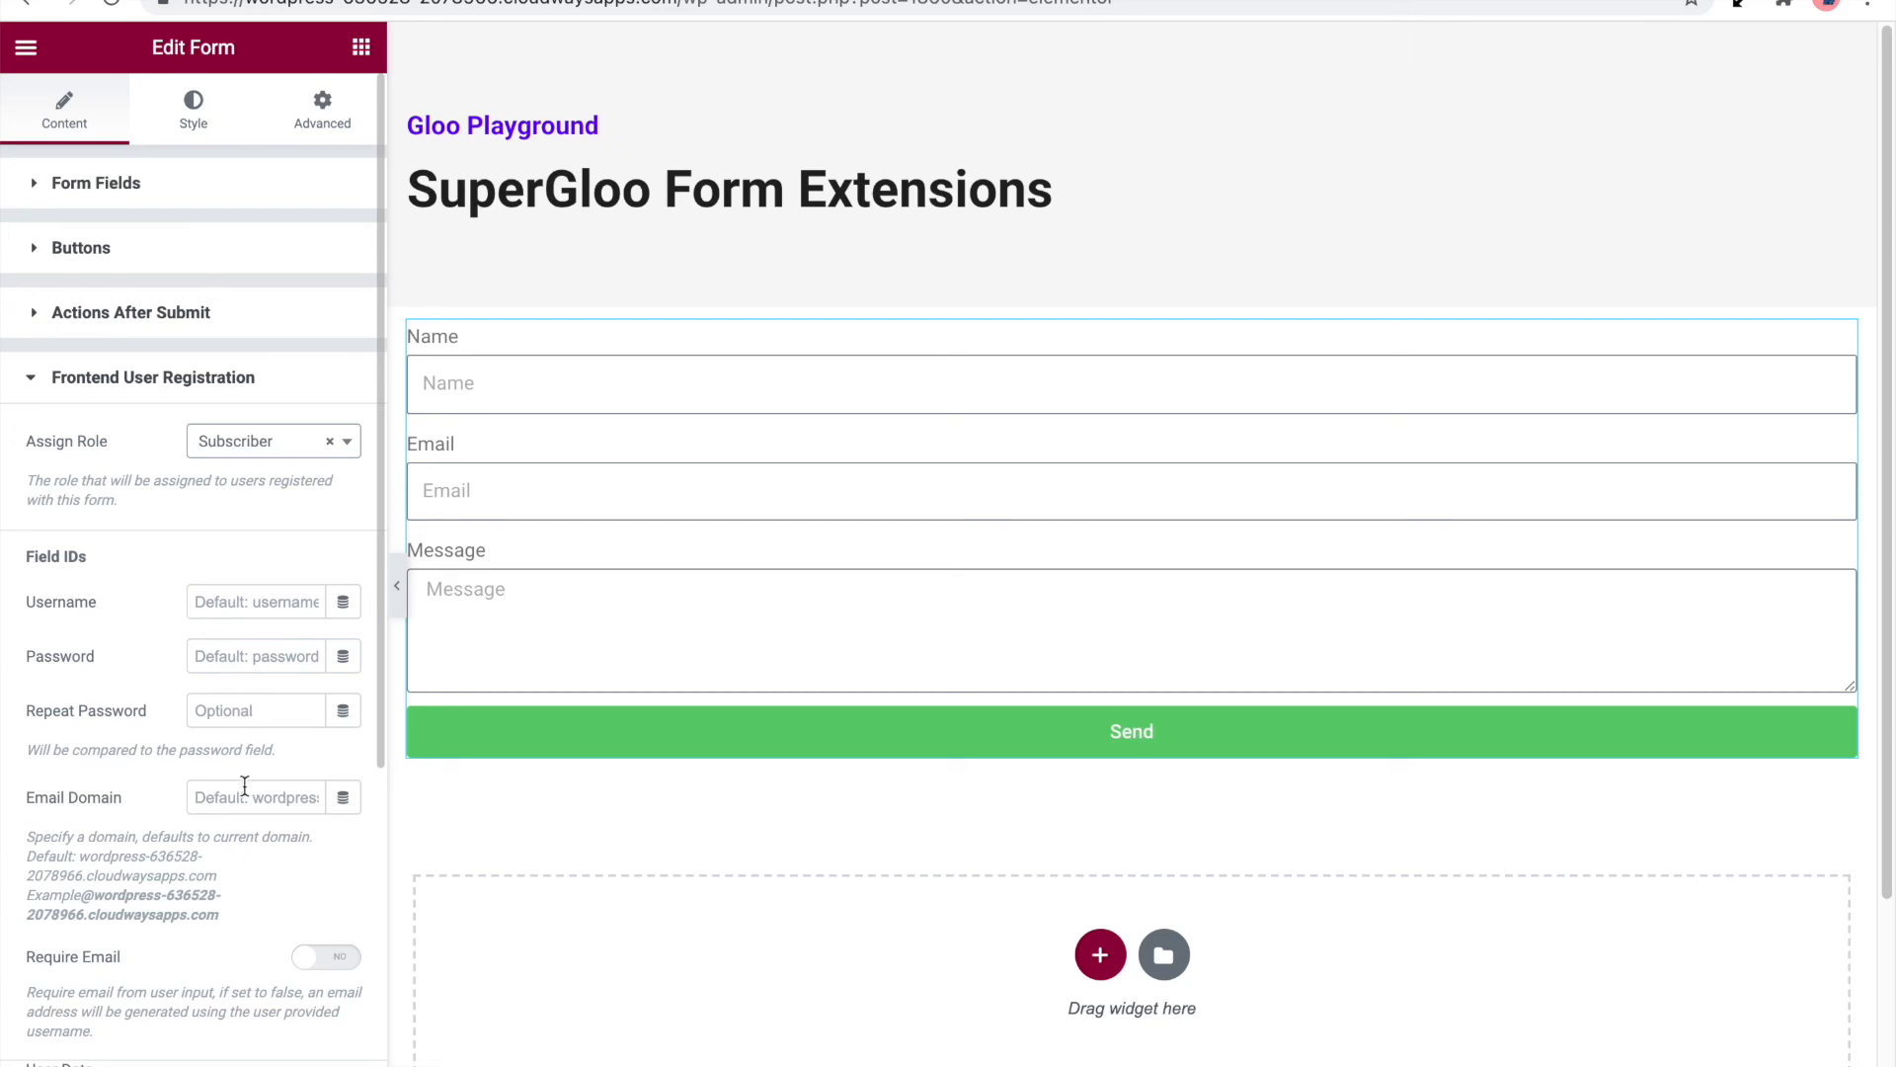
{"action": "scroll", "coordinate": [237, 894], "scroll_direction": "down", "scroll_amount": 3}
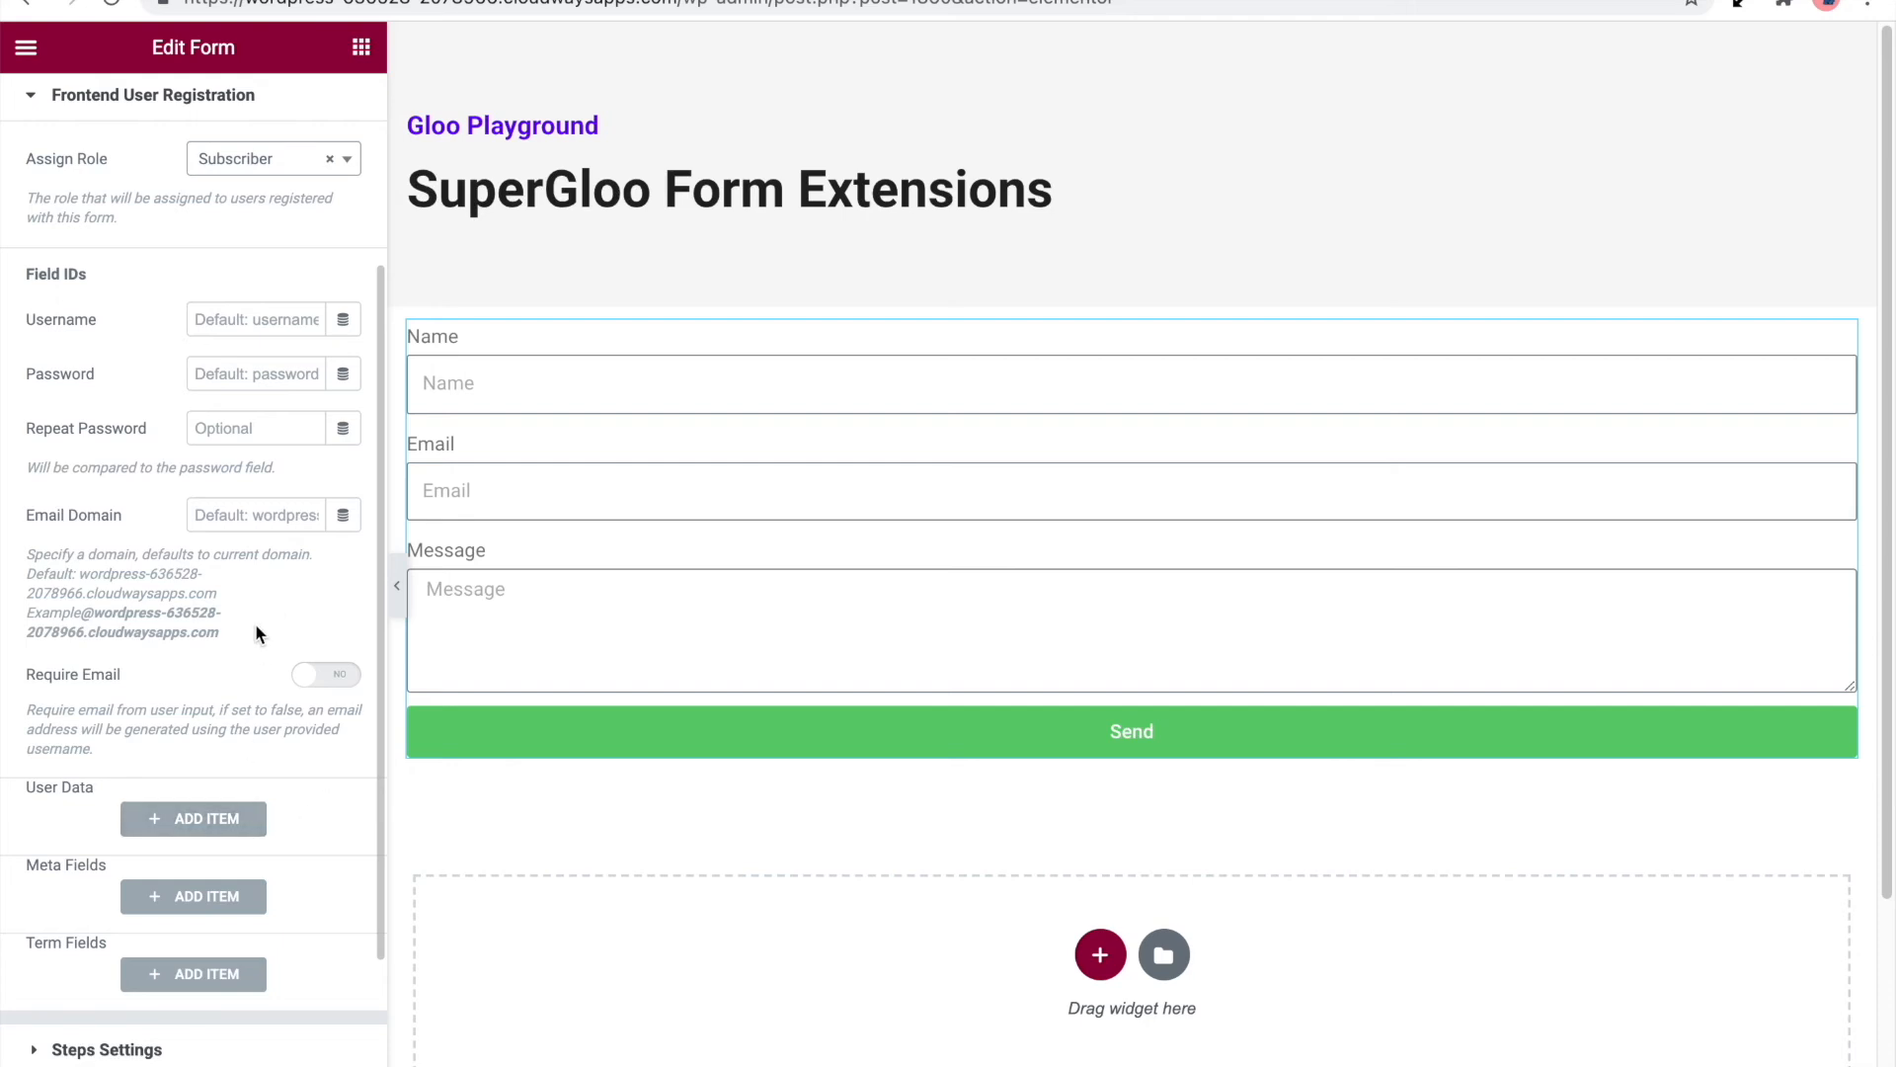
{"action": "scroll", "coordinate": [255, 633], "scroll_direction": "up", "scroll_amount": 3}
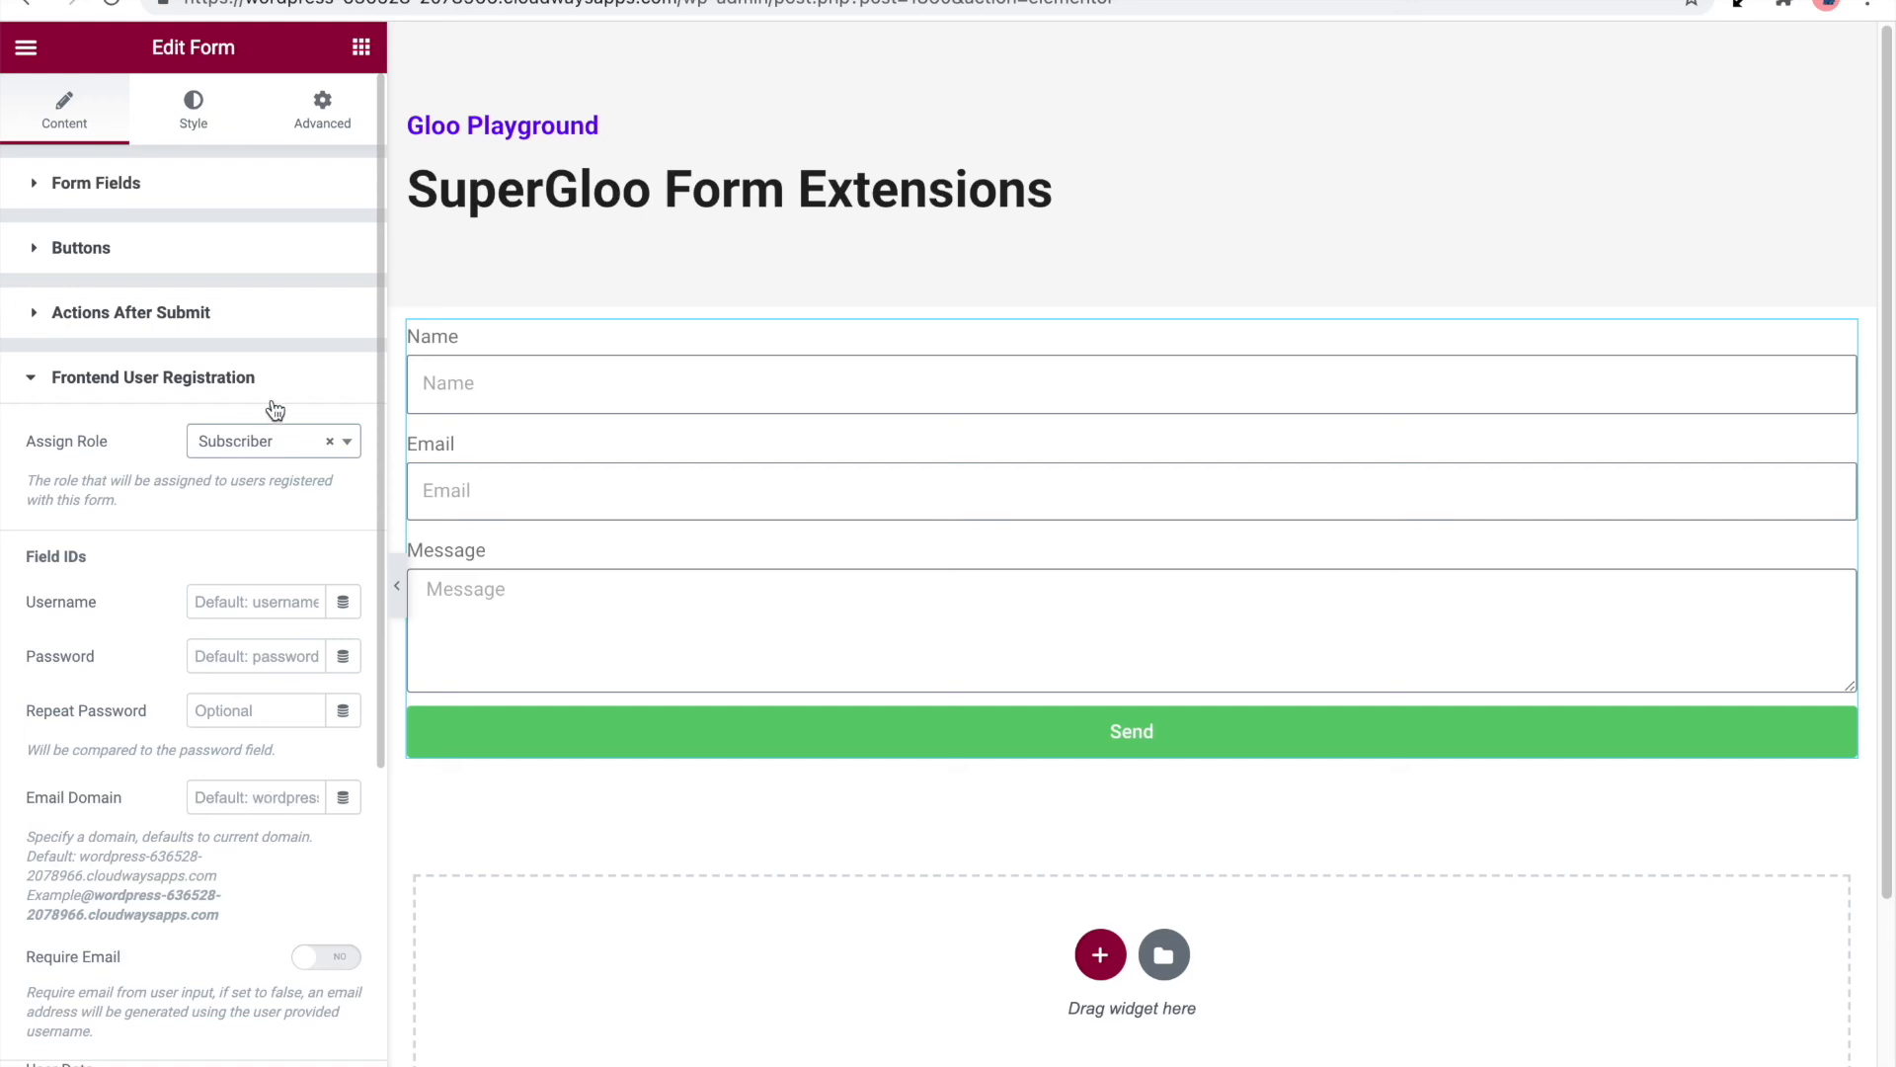
Remove the Message field from the form and set the Name field's label and placeholder to username
{"action": "left_click", "coordinate": [220, 191]}
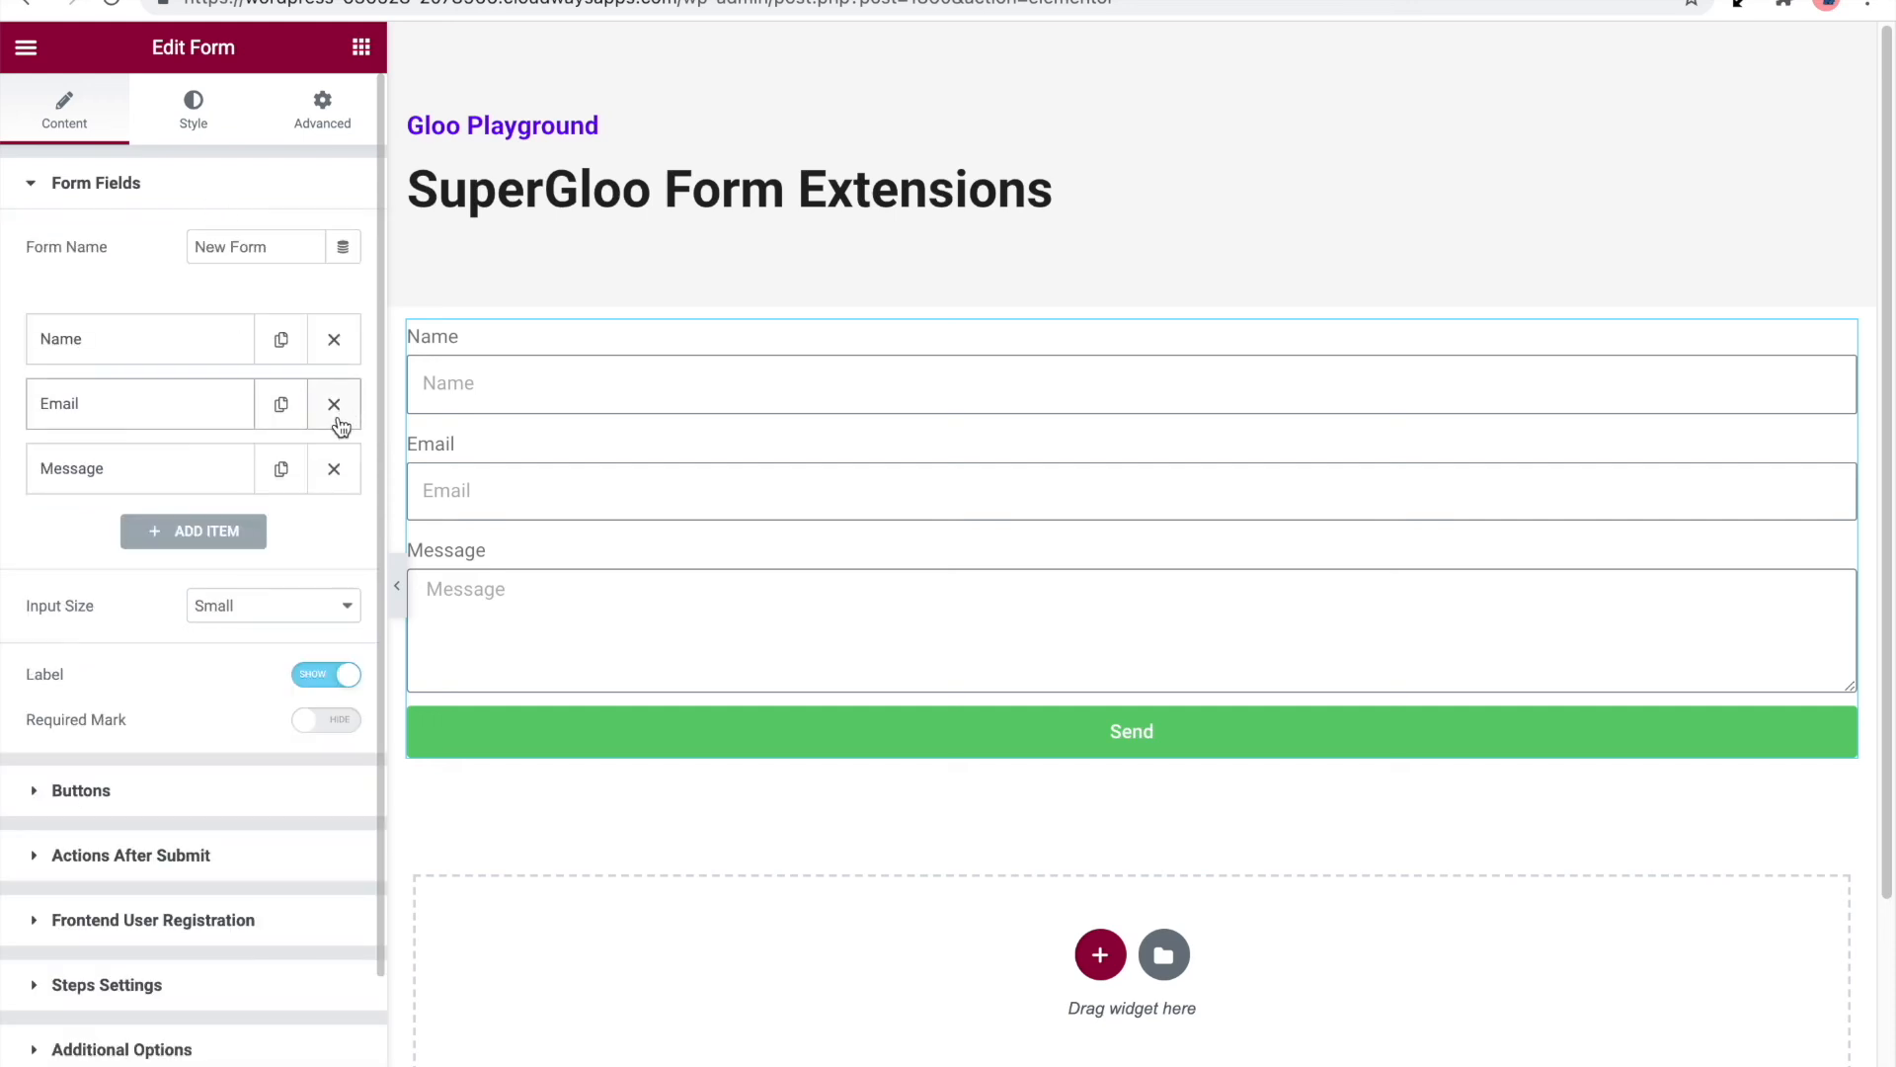
{"action": "left_click", "coordinate": [338, 482]}
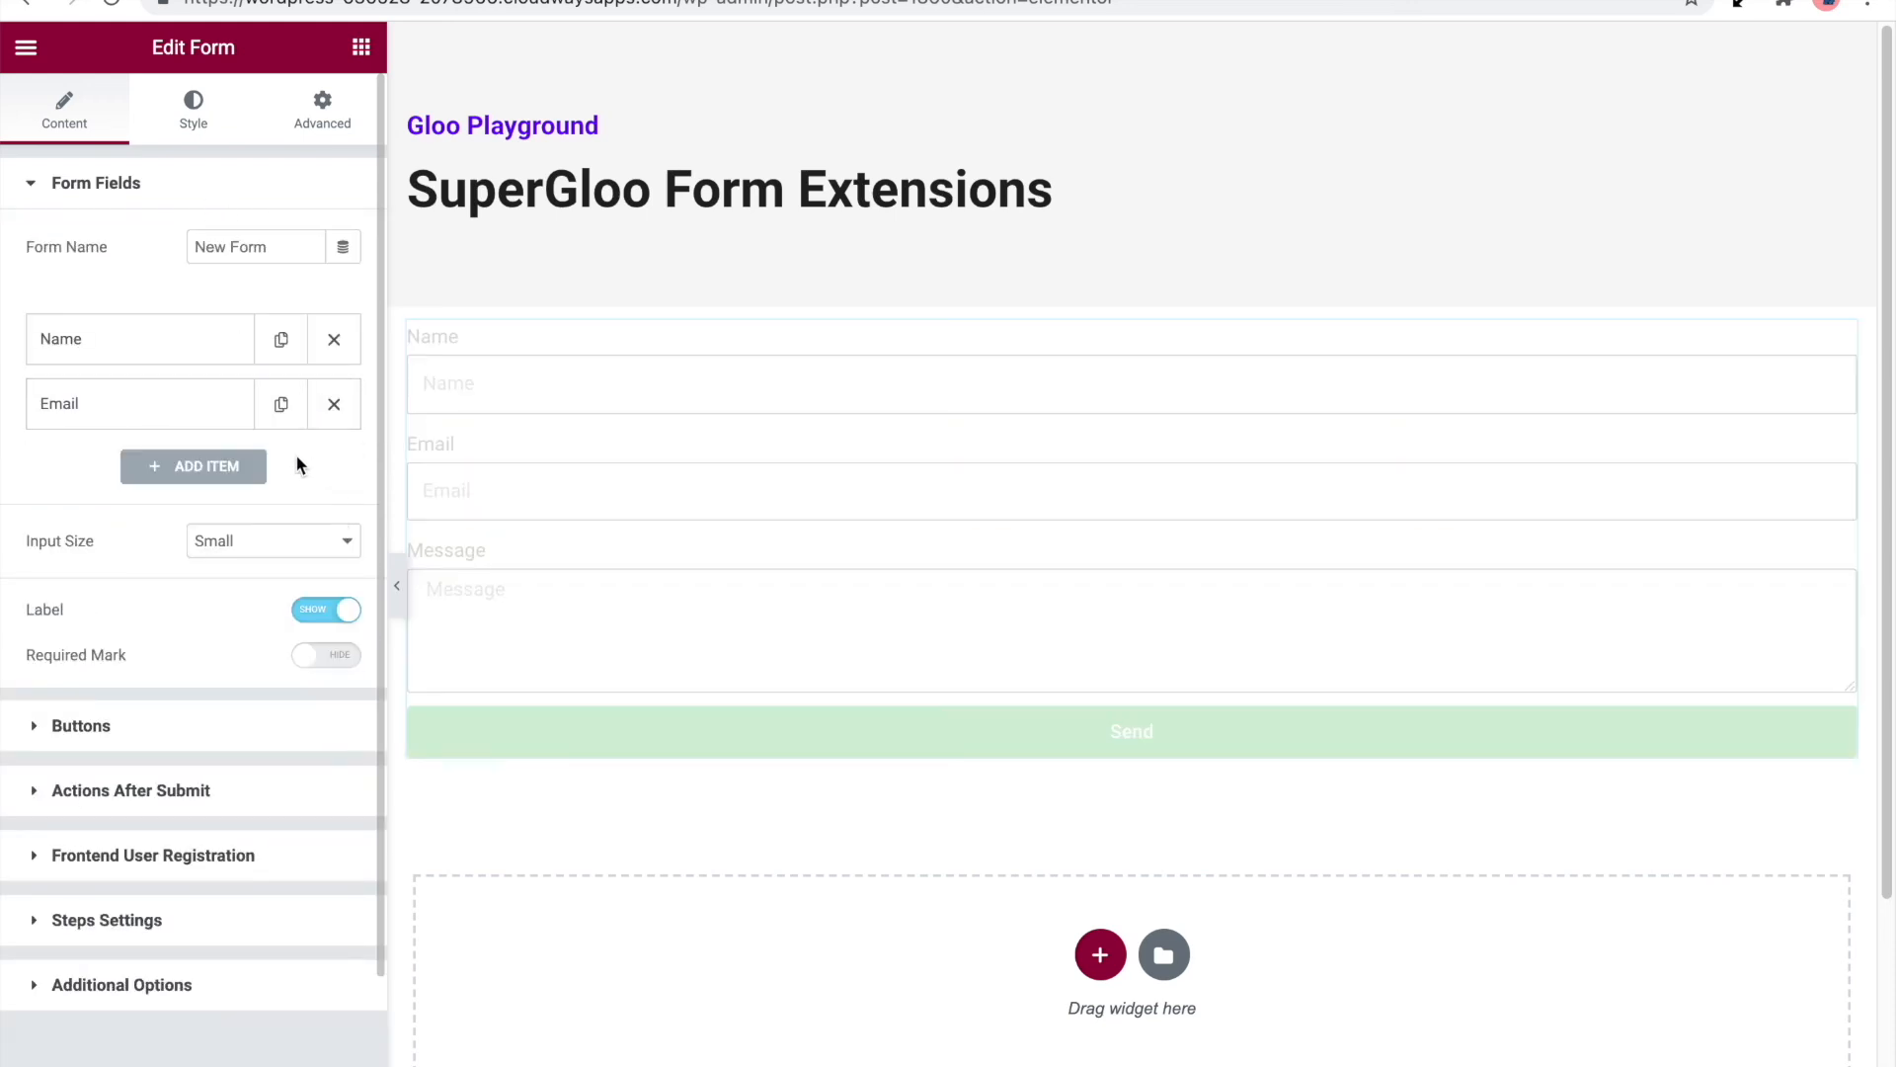
{"action": "left_click", "coordinate": [225, 358]}
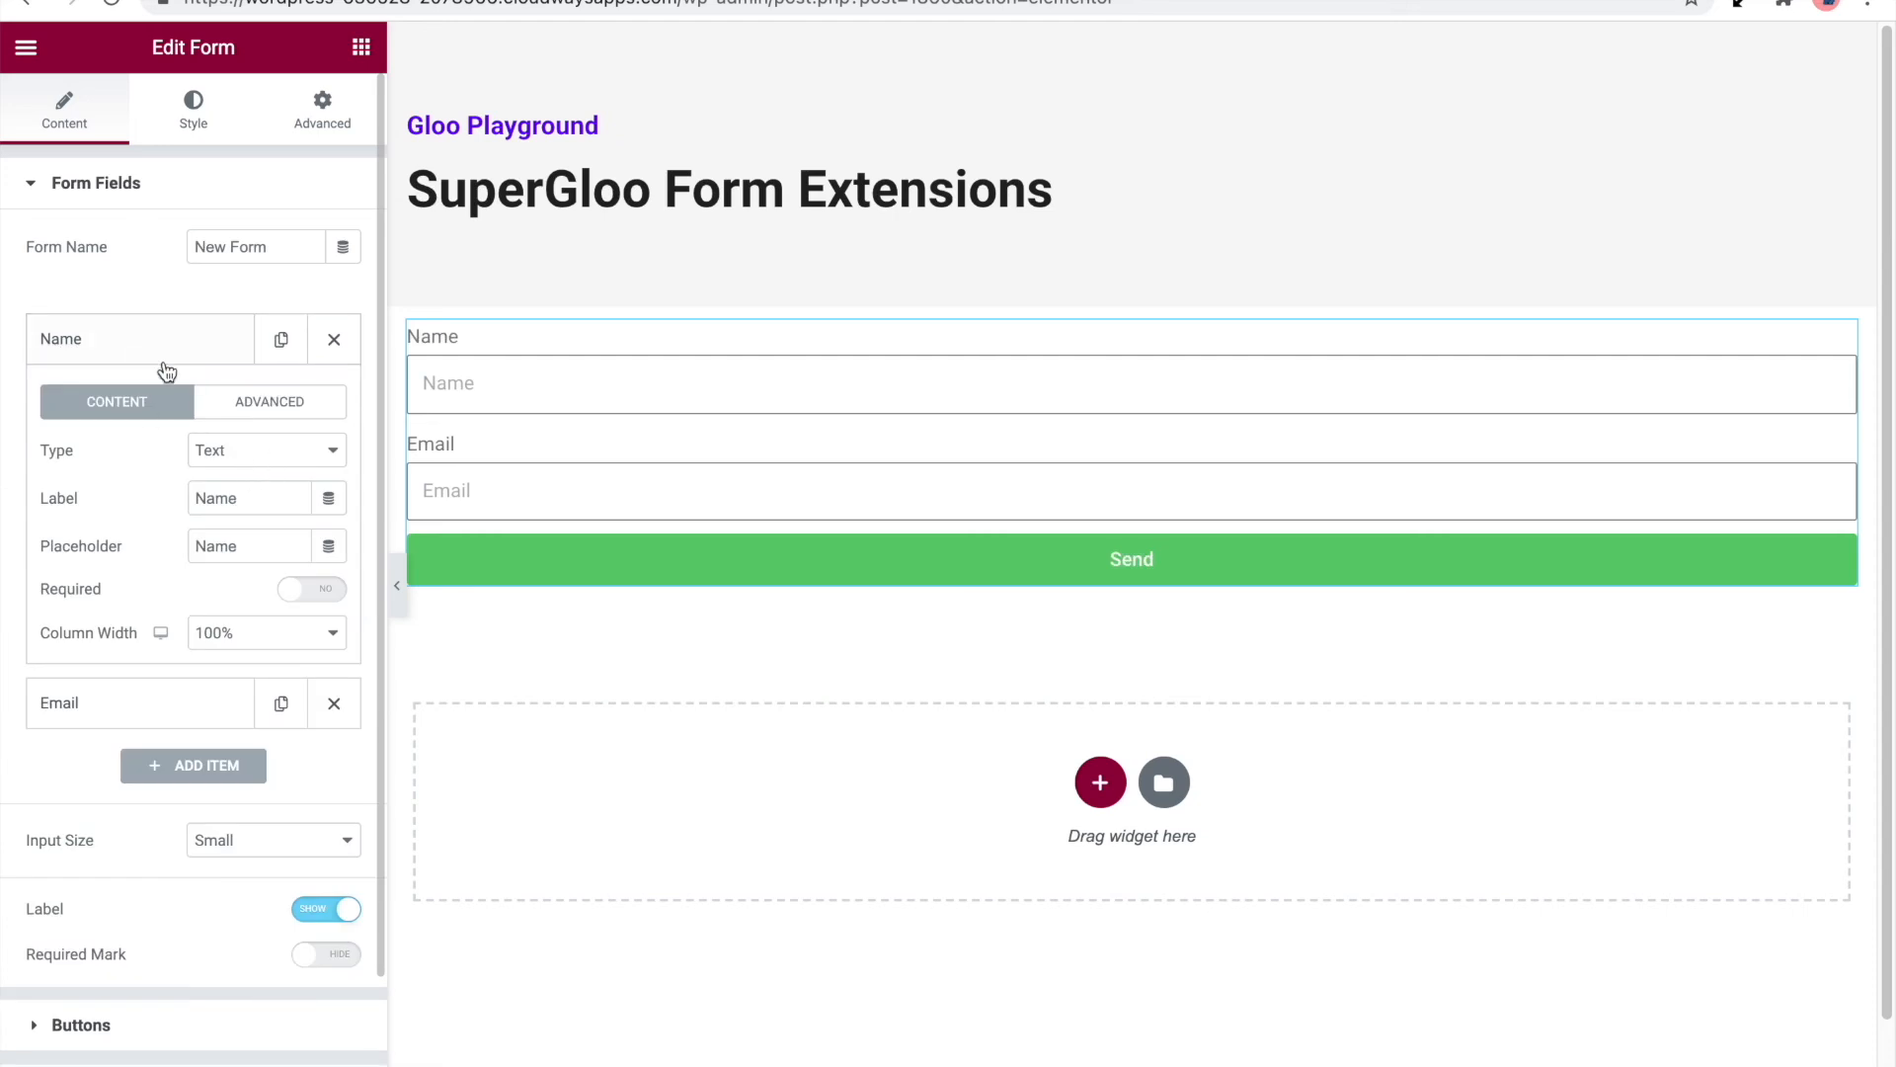
{"action": "left_click_drag", "start_coordinate": [254, 498], "coordinate": [103, 502]}
{"action": "type", "text": "username"}
{"action": "double_click", "coordinate": [195, 548]}
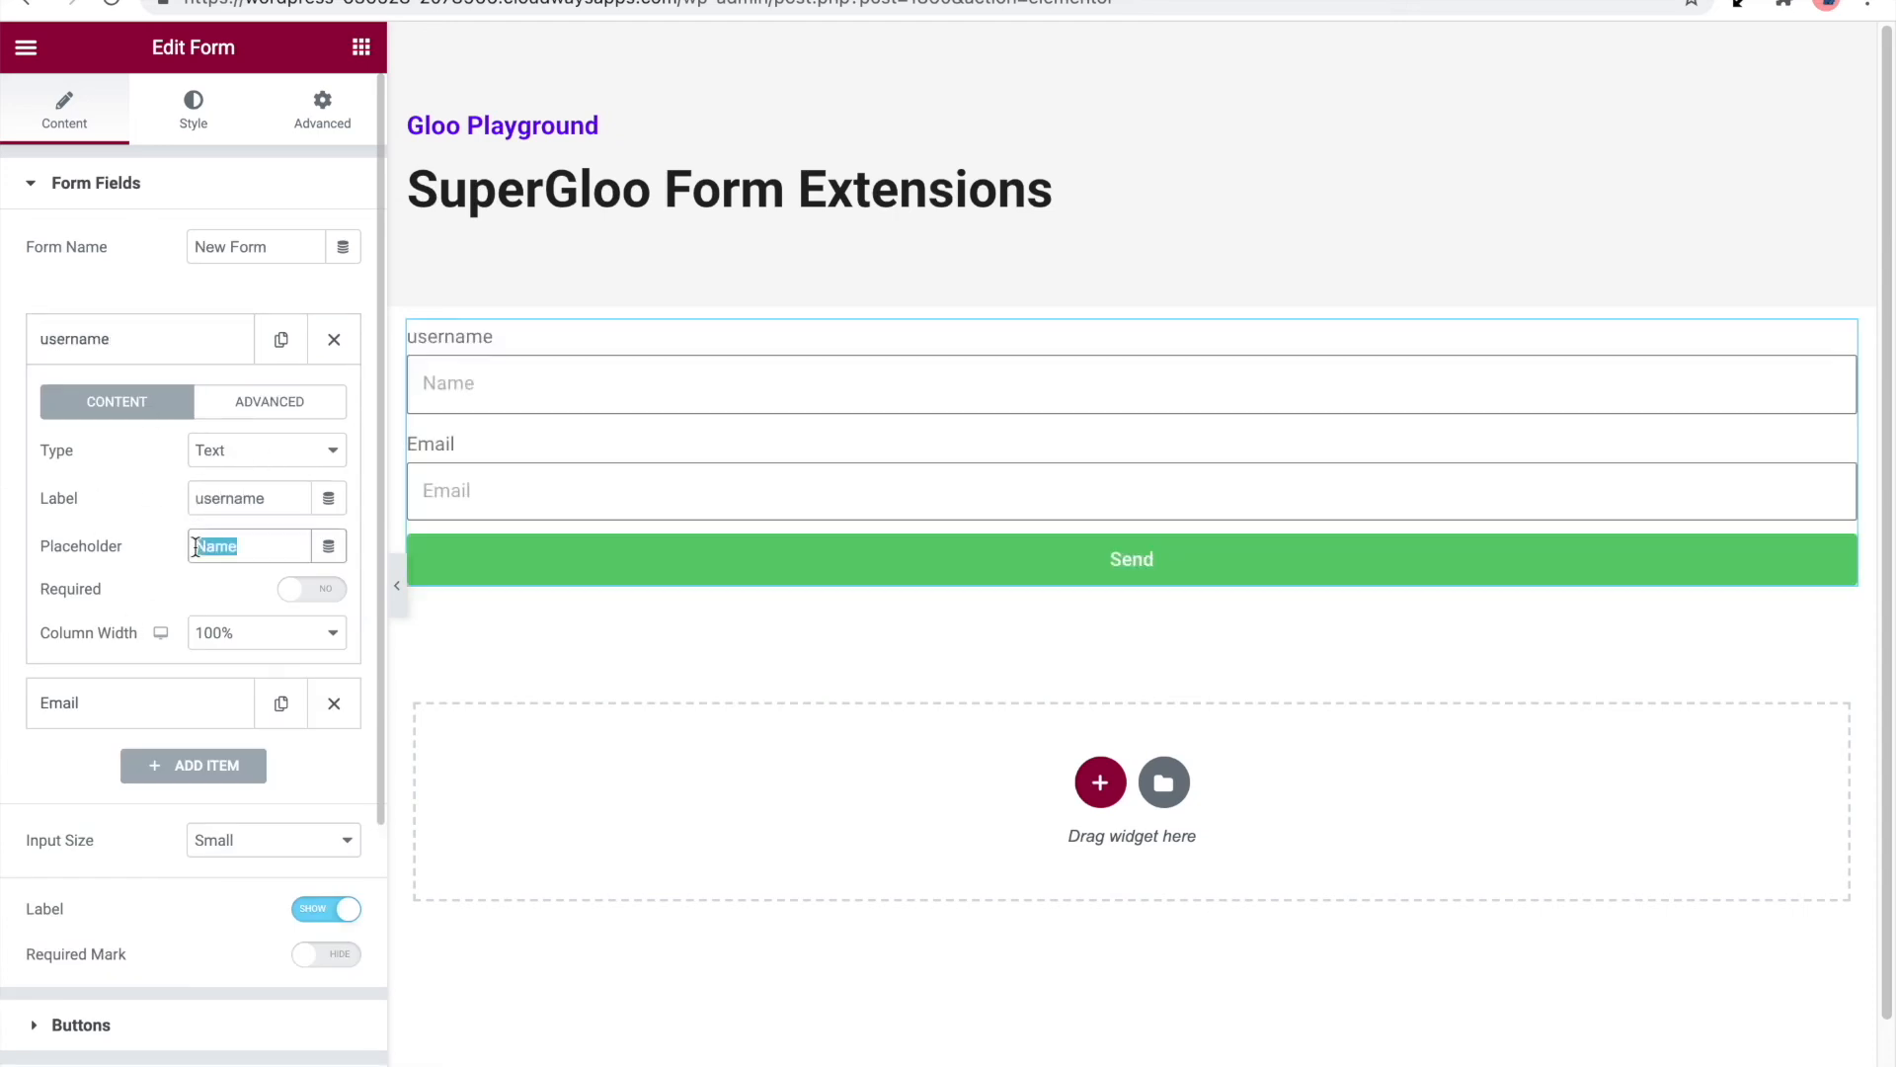
{"action": "type", "text": "usernam"}
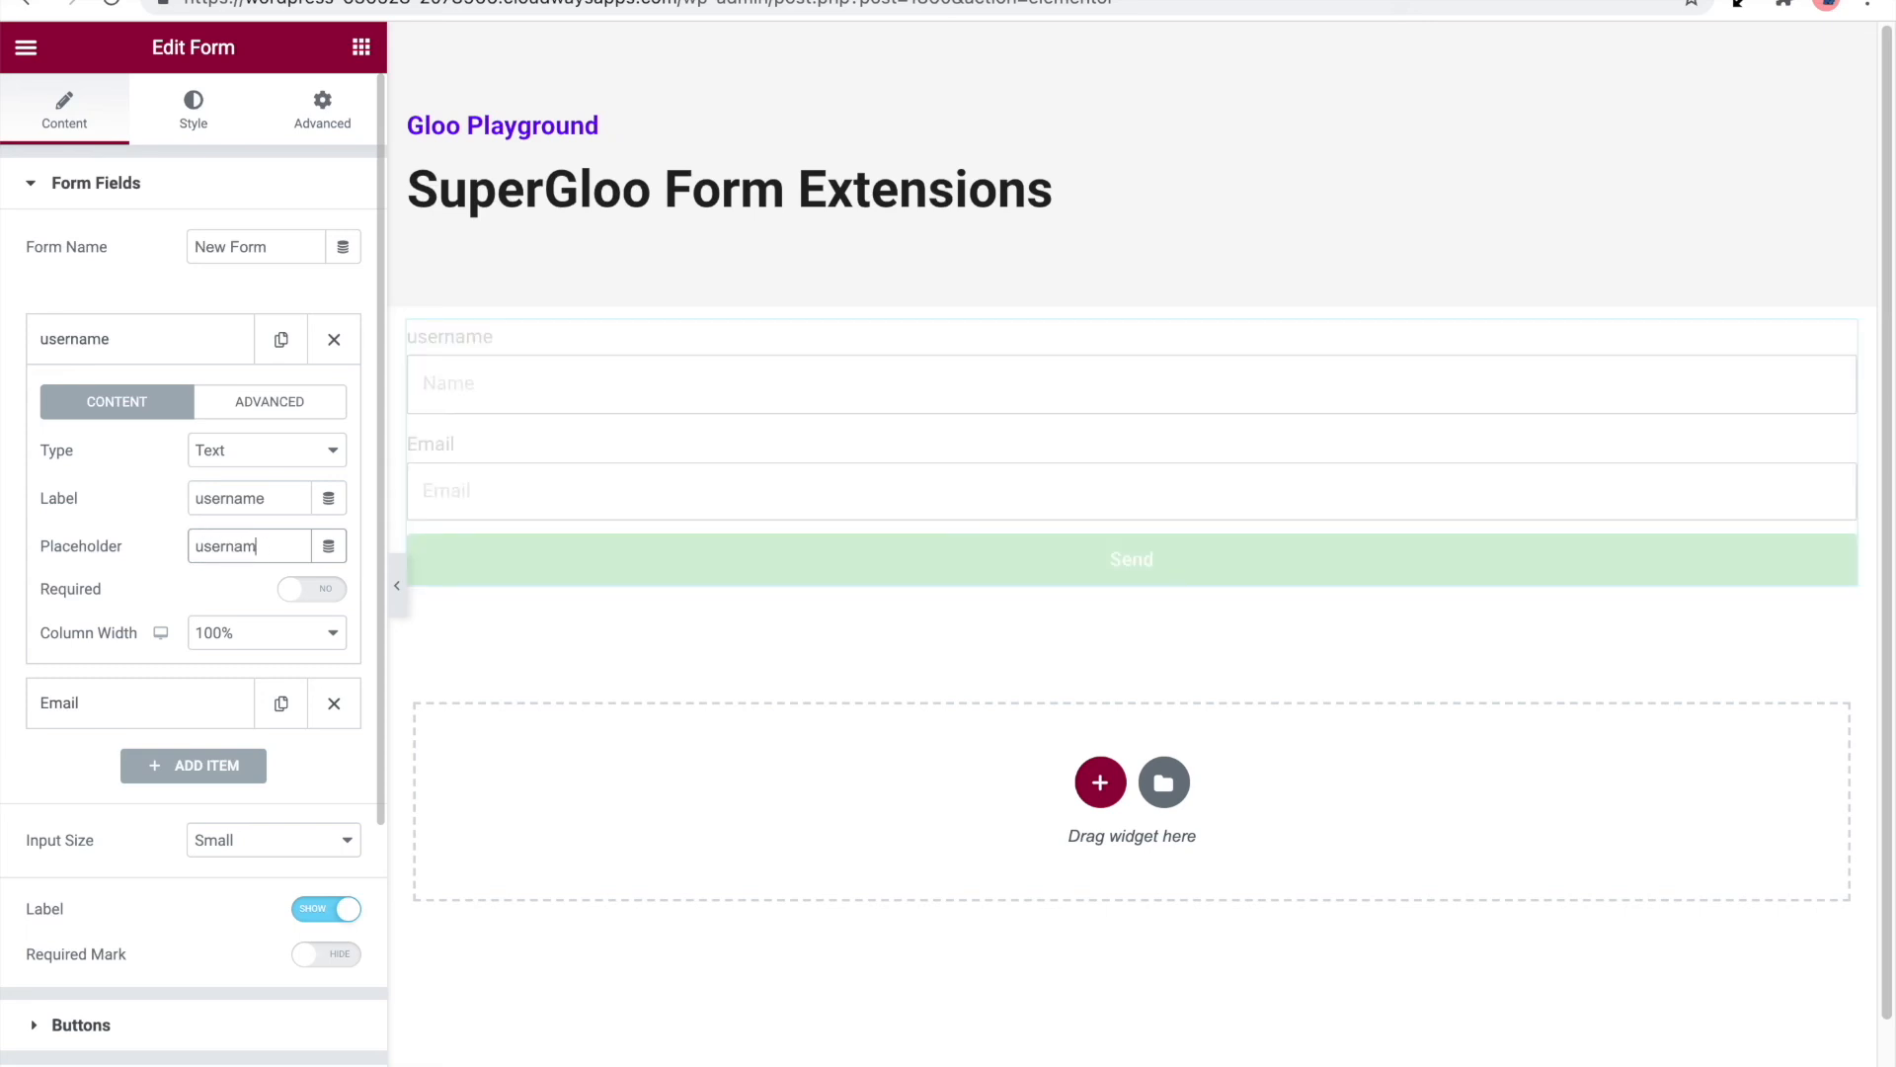
Set the ID of the username form field to username
{"action": "left_click", "coordinate": [309, 410]}
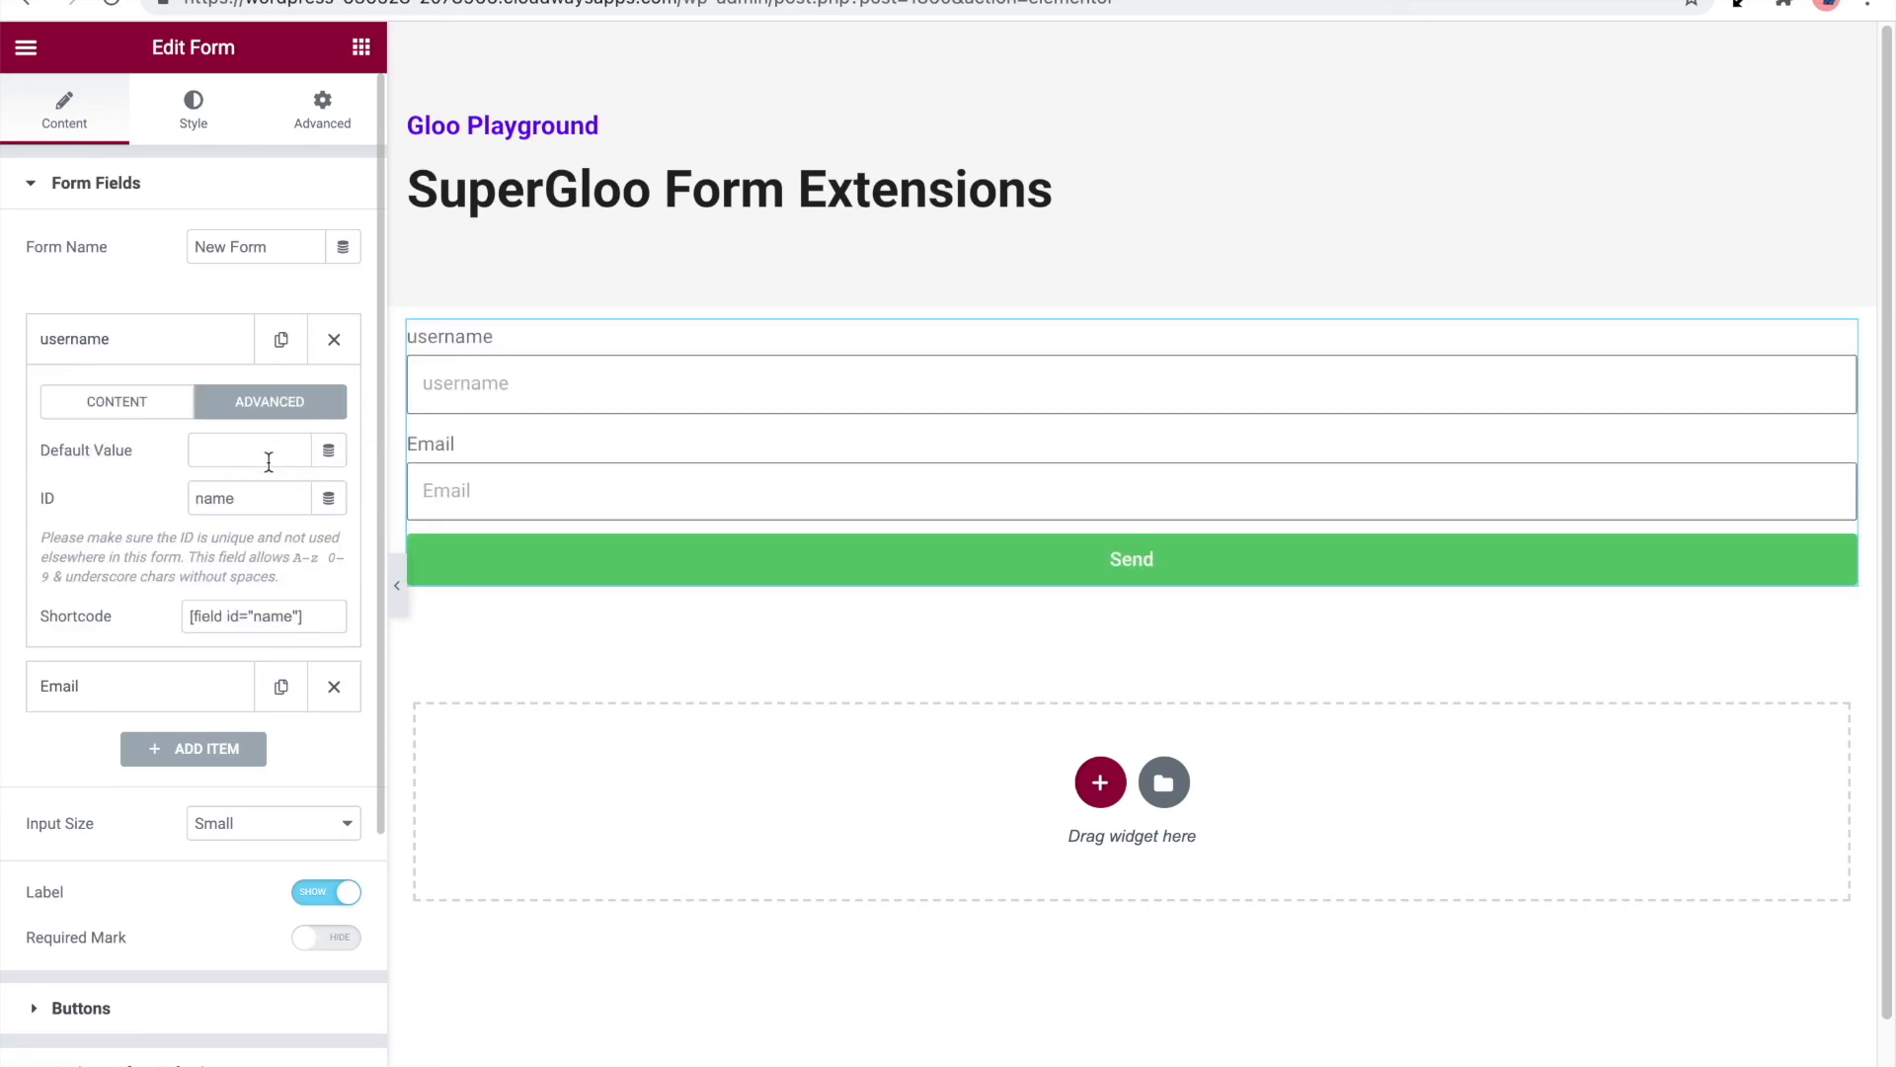
{"action": "left_click", "coordinate": [268, 461]}
{"action": "double_click", "coordinate": [263, 499]}
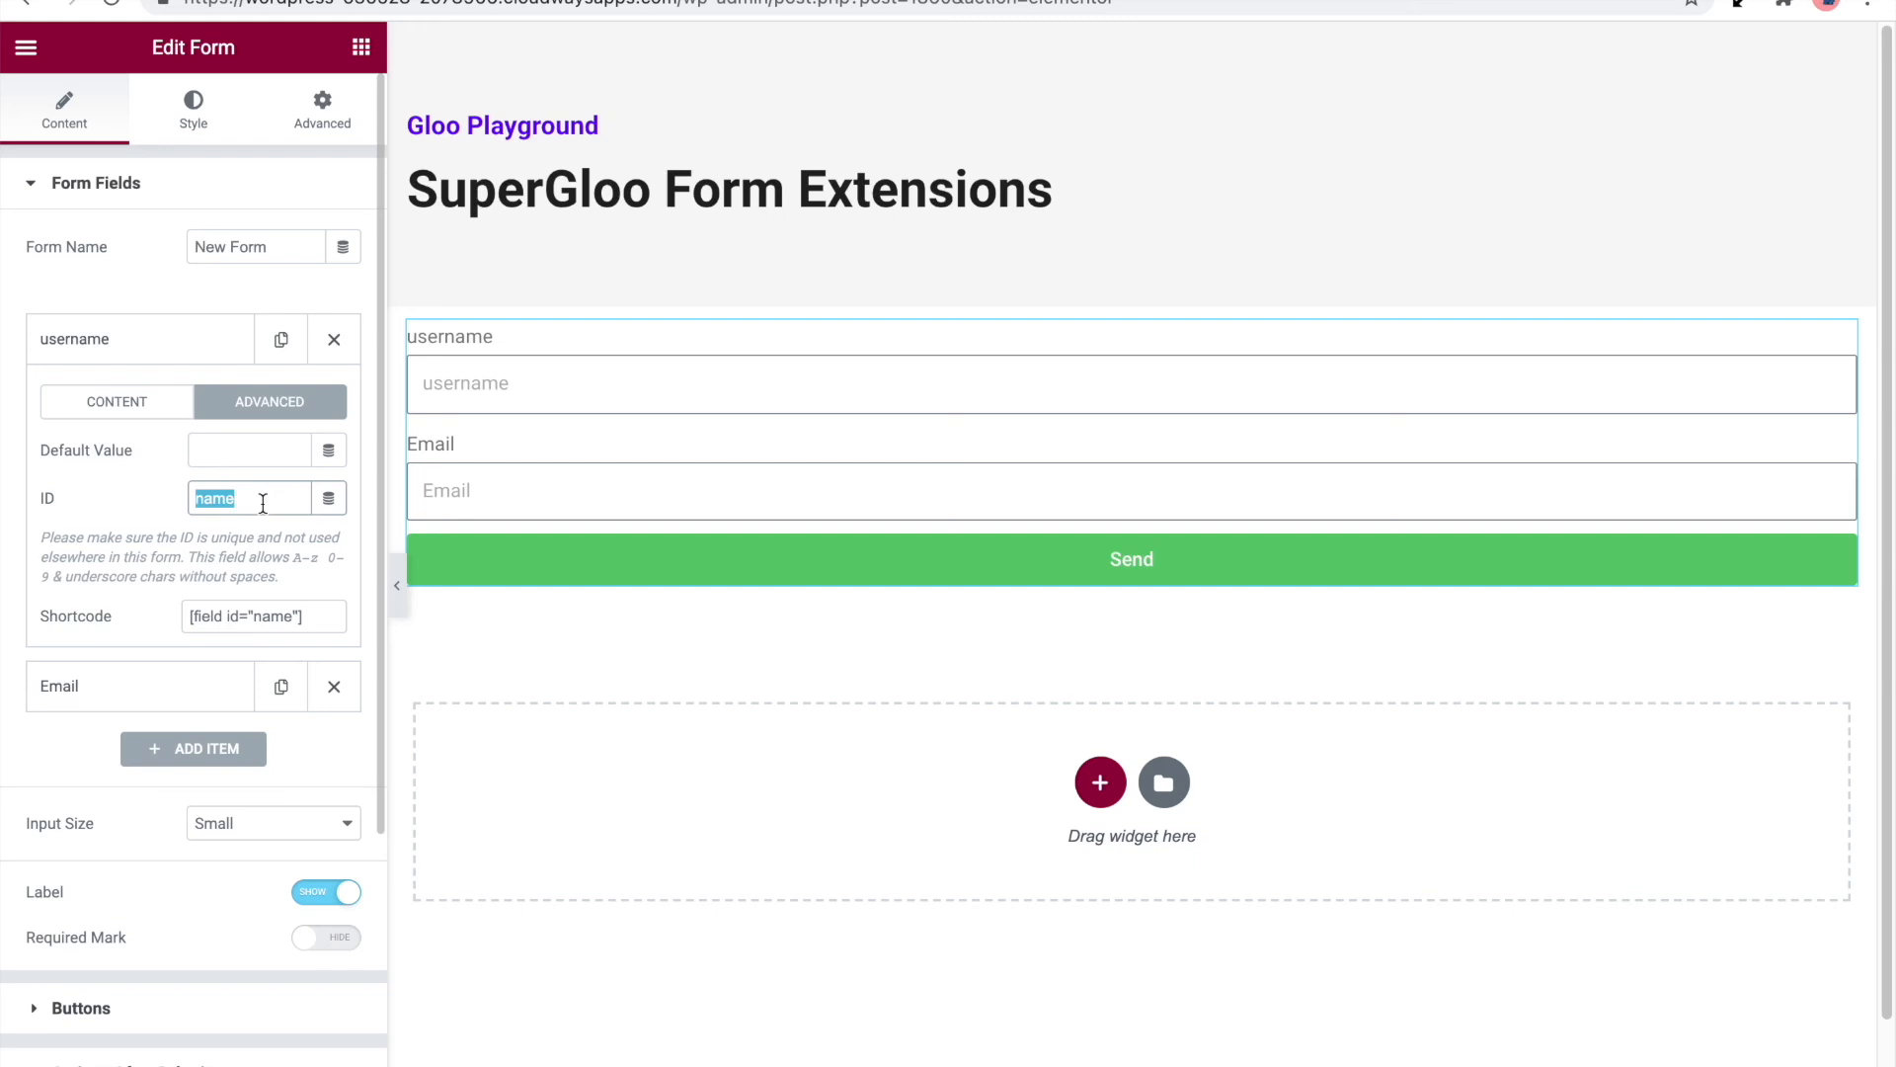
{"action": "type", "text": "username"}
Copy the ID username into the Username field ID under Frontend User Registration
{"action": "double_click", "coordinate": [258, 499]}
{"action": "scroll", "coordinate": [127, 846], "scroll_direction": "down", "scroll_amount": 3}
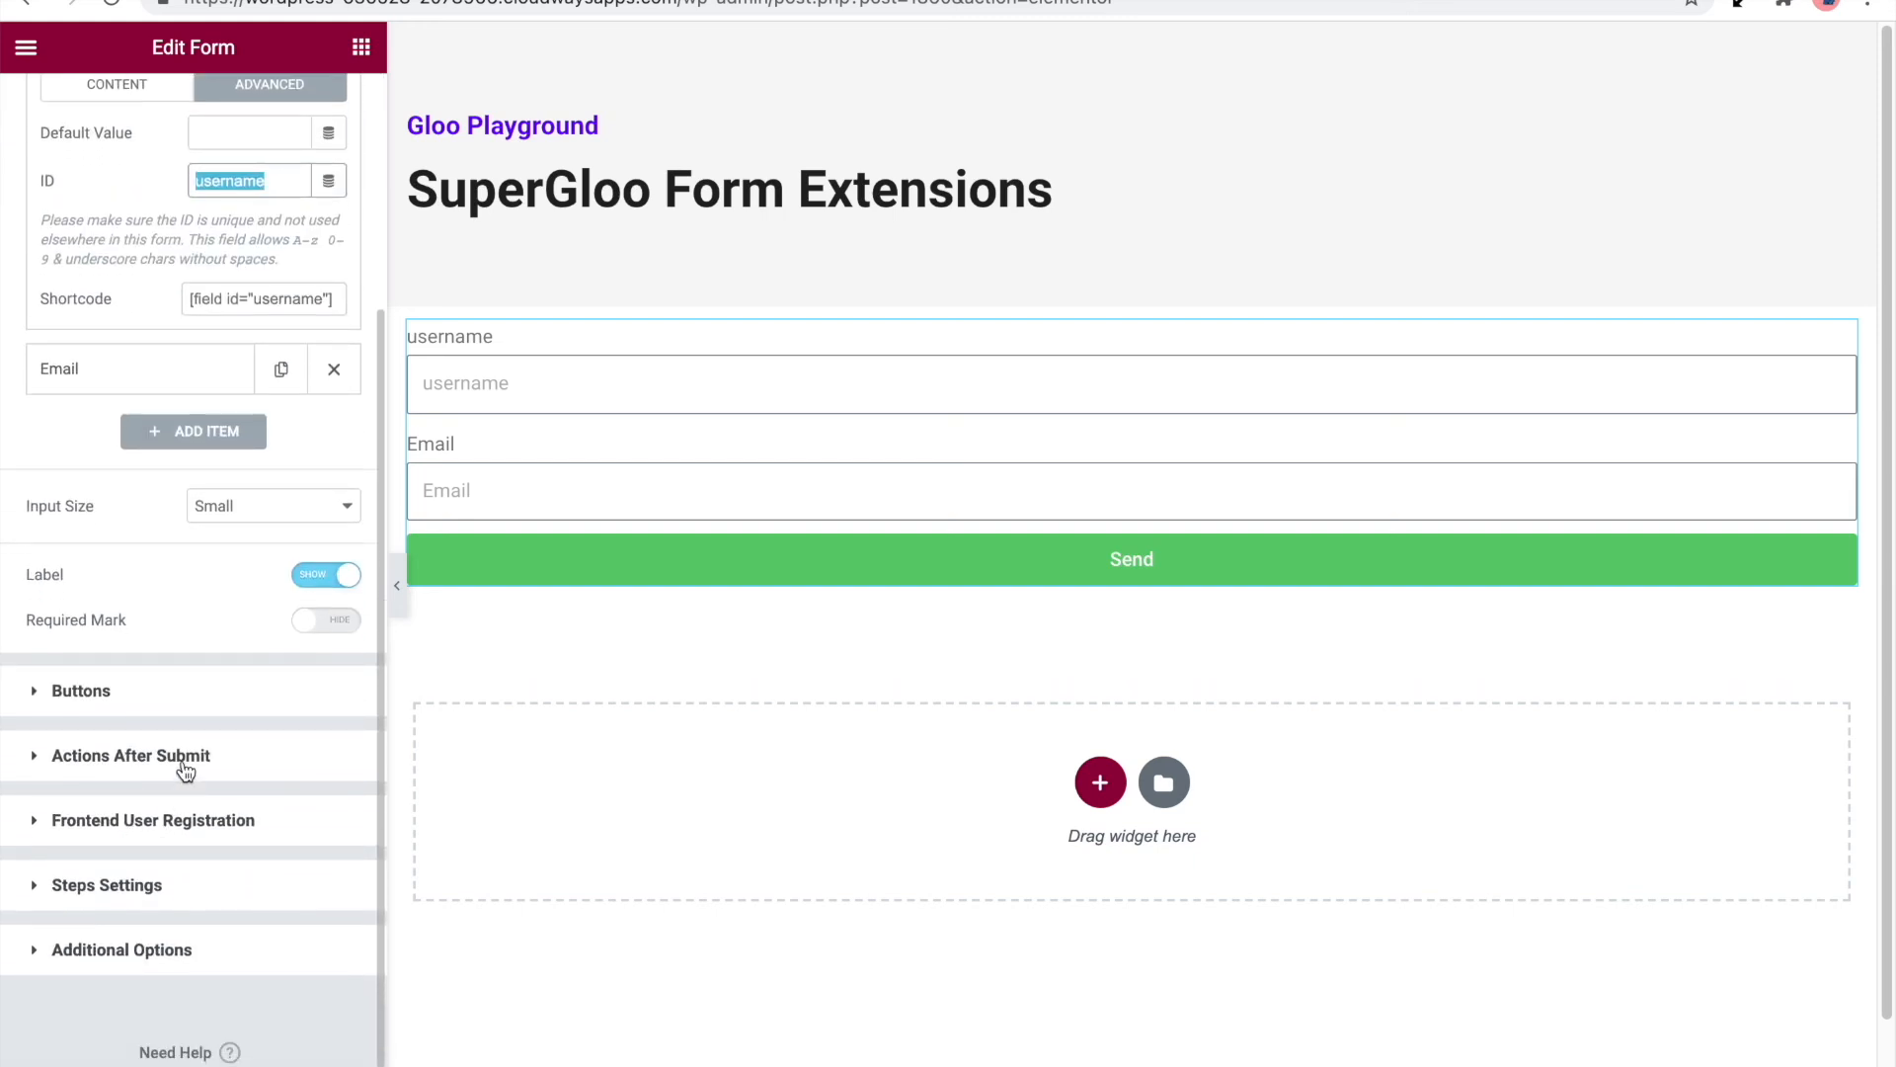
{"action": "left_click", "coordinate": [183, 811]}
{"action": "left_click", "coordinate": [244, 604]}
{"action": "type", "text": "username"}
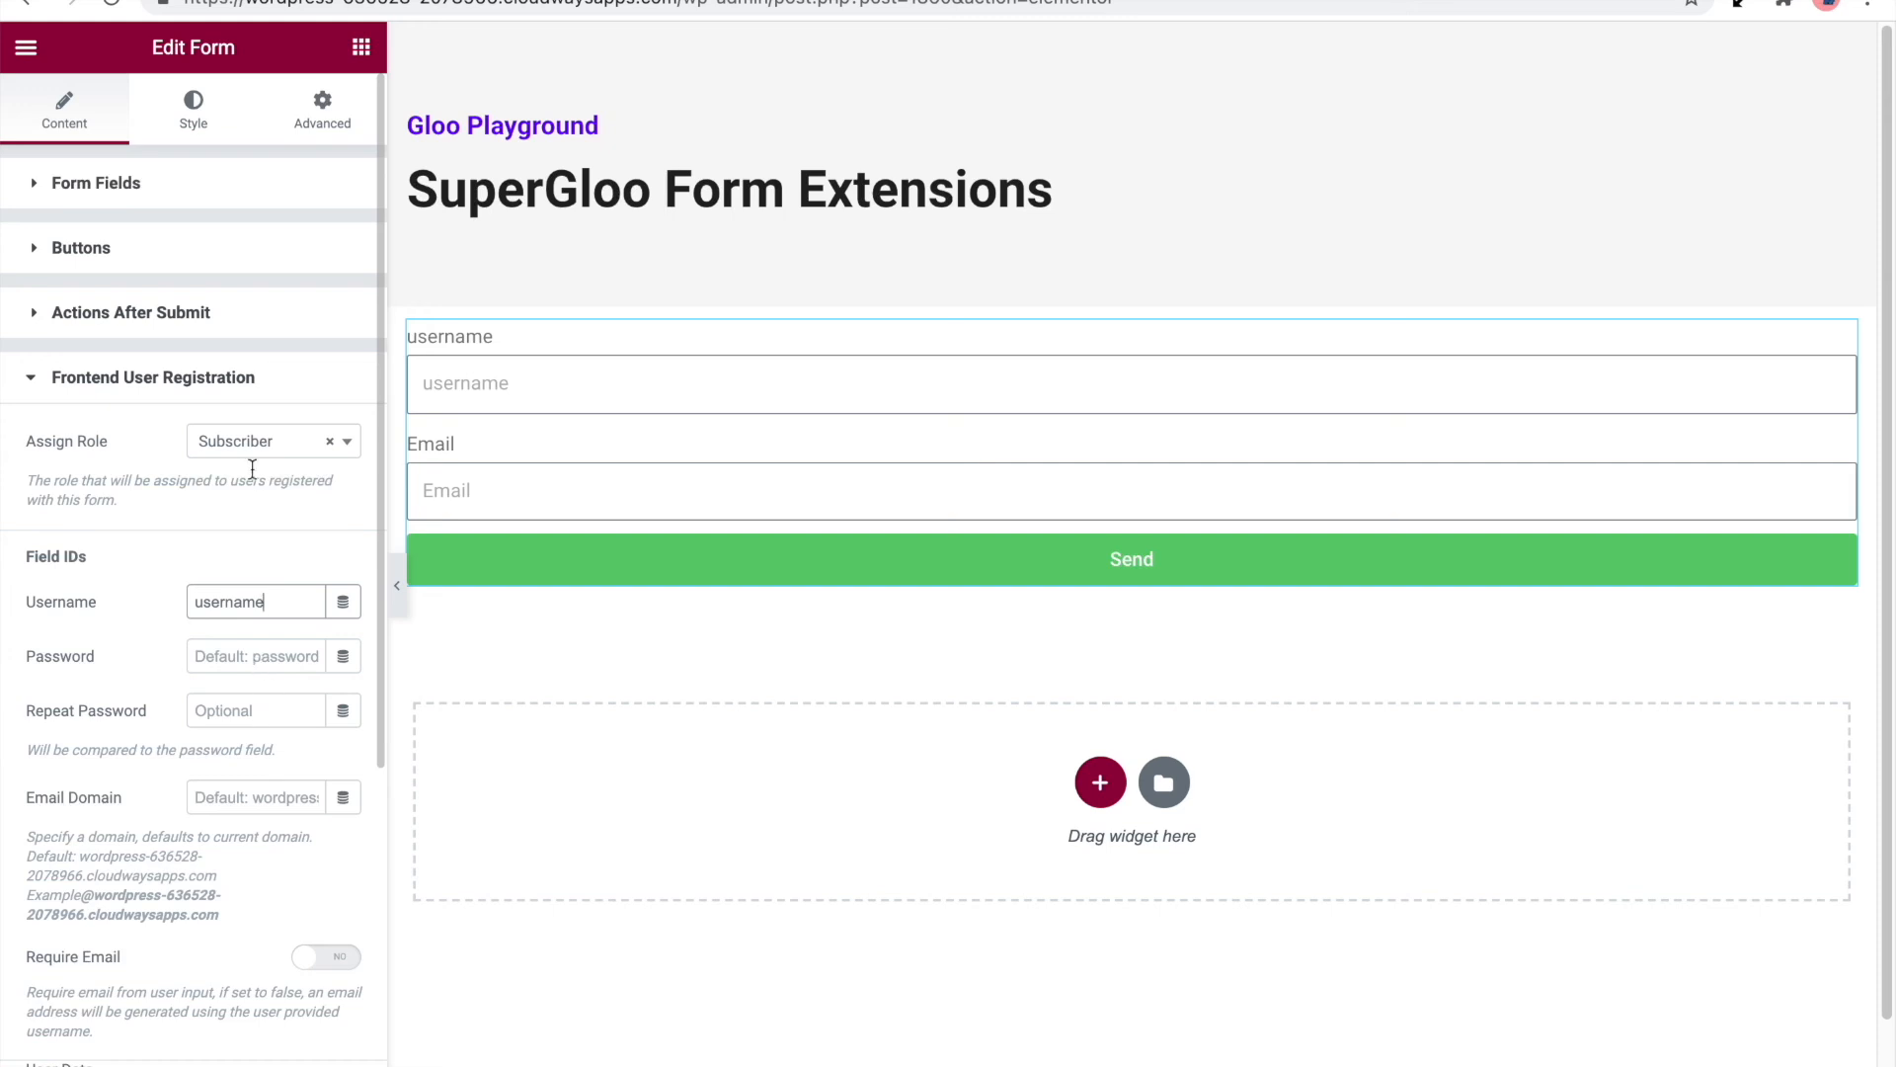
Add a new field to the form with password as its label and placeholder
{"action": "left_click", "coordinate": [170, 198]}
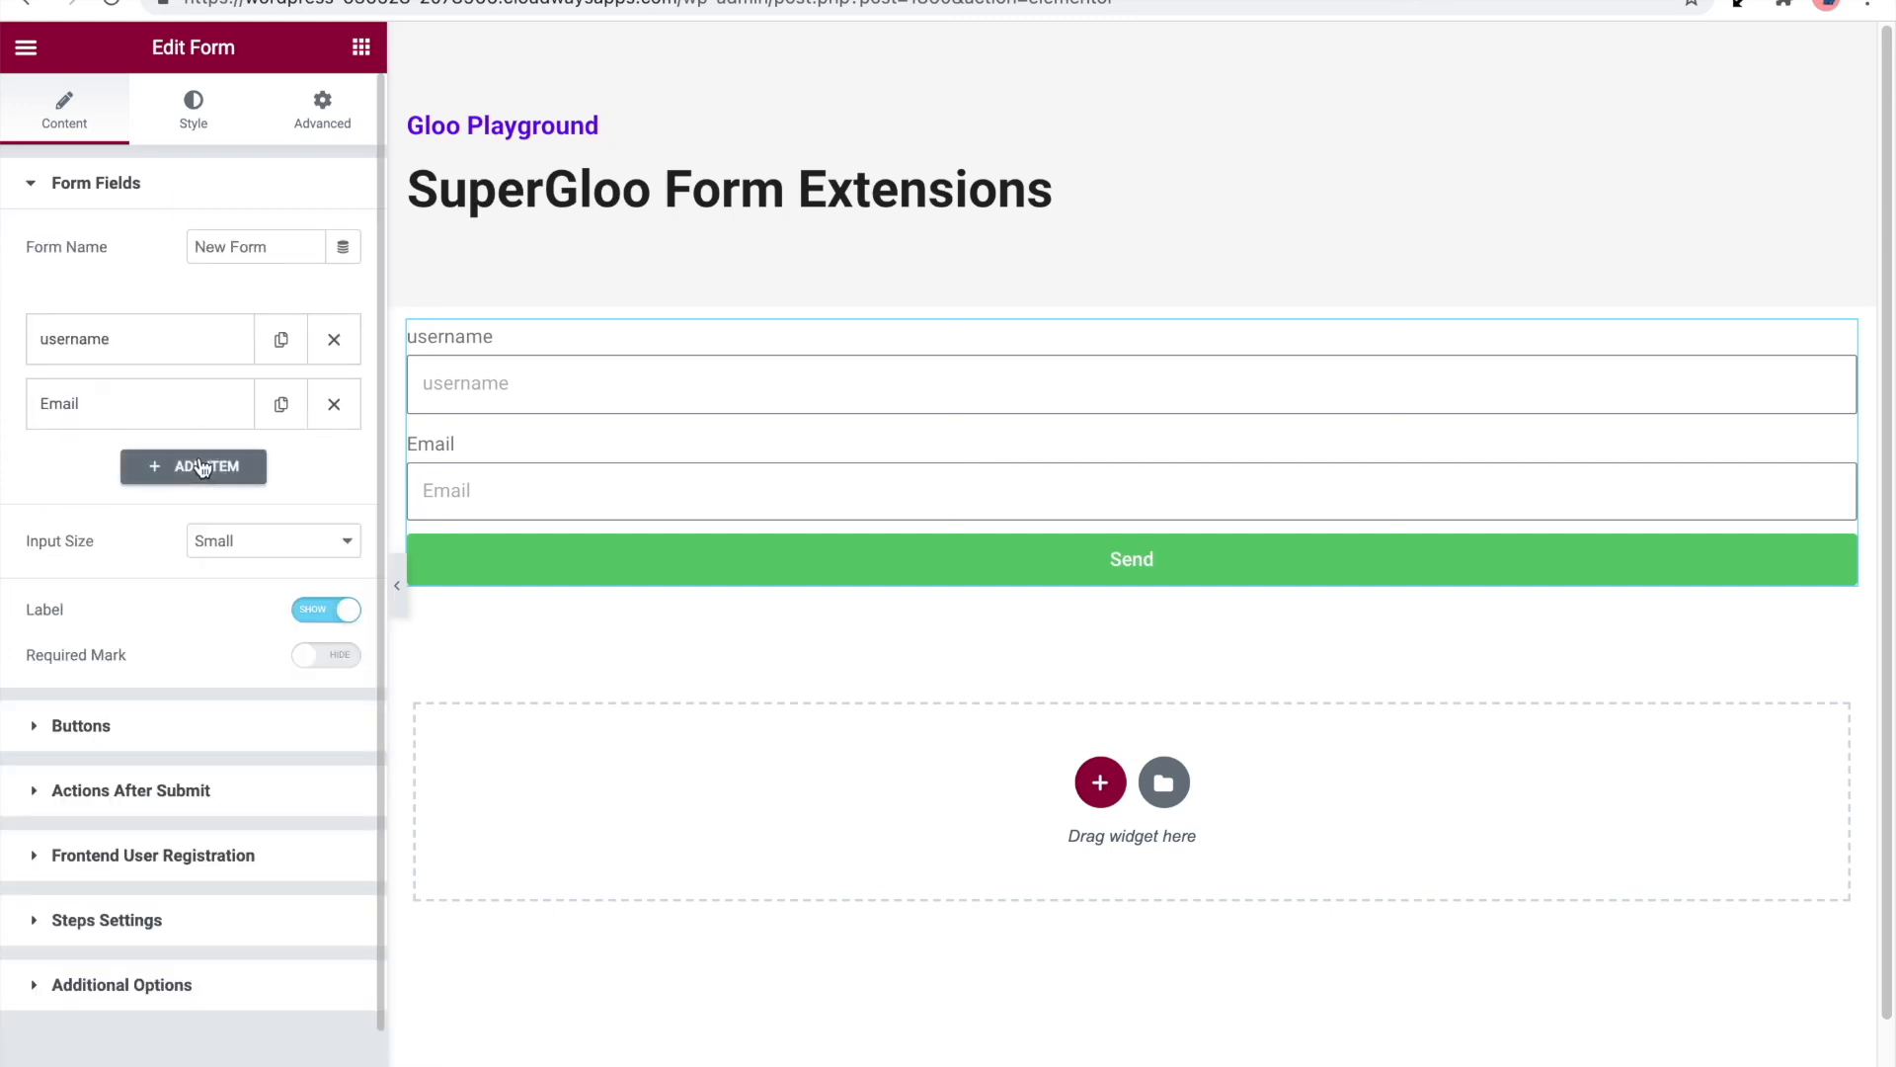
{"action": "left_click", "coordinate": [194, 467]}
{"action": "left_click", "coordinate": [247, 628]}
{"action": "type", "text": "password"}
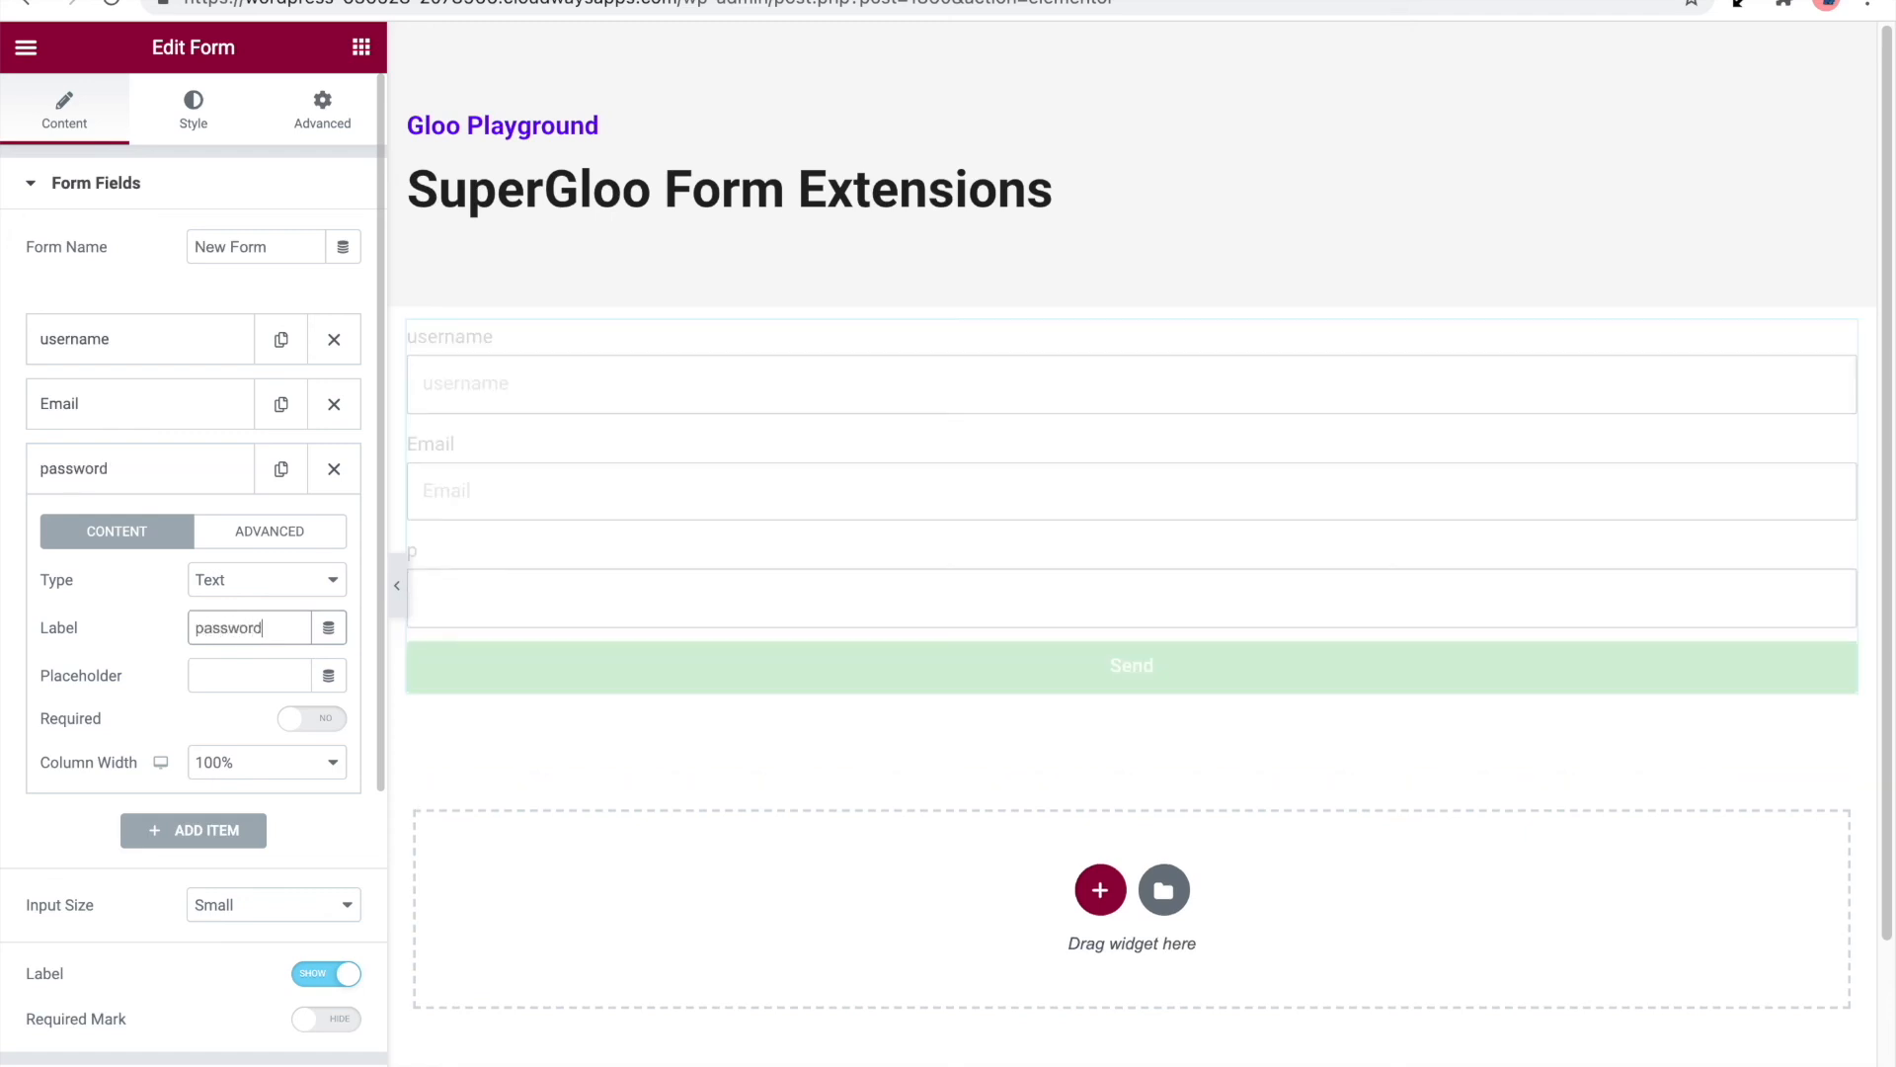
{"action": "key", "text": "ctrl+a"}
{"action": "key", "text": "ctrl+c"}
{"action": "left_click", "coordinate": [249, 675]}
{"action": "key", "text": "ctrl+v"}
Set the ID of the new password form field to password
{"action": "left_click", "coordinate": [286, 532]}
{"action": "double_click", "coordinate": [262, 628]}
{"action": "key", "text": "ctrl+v"}
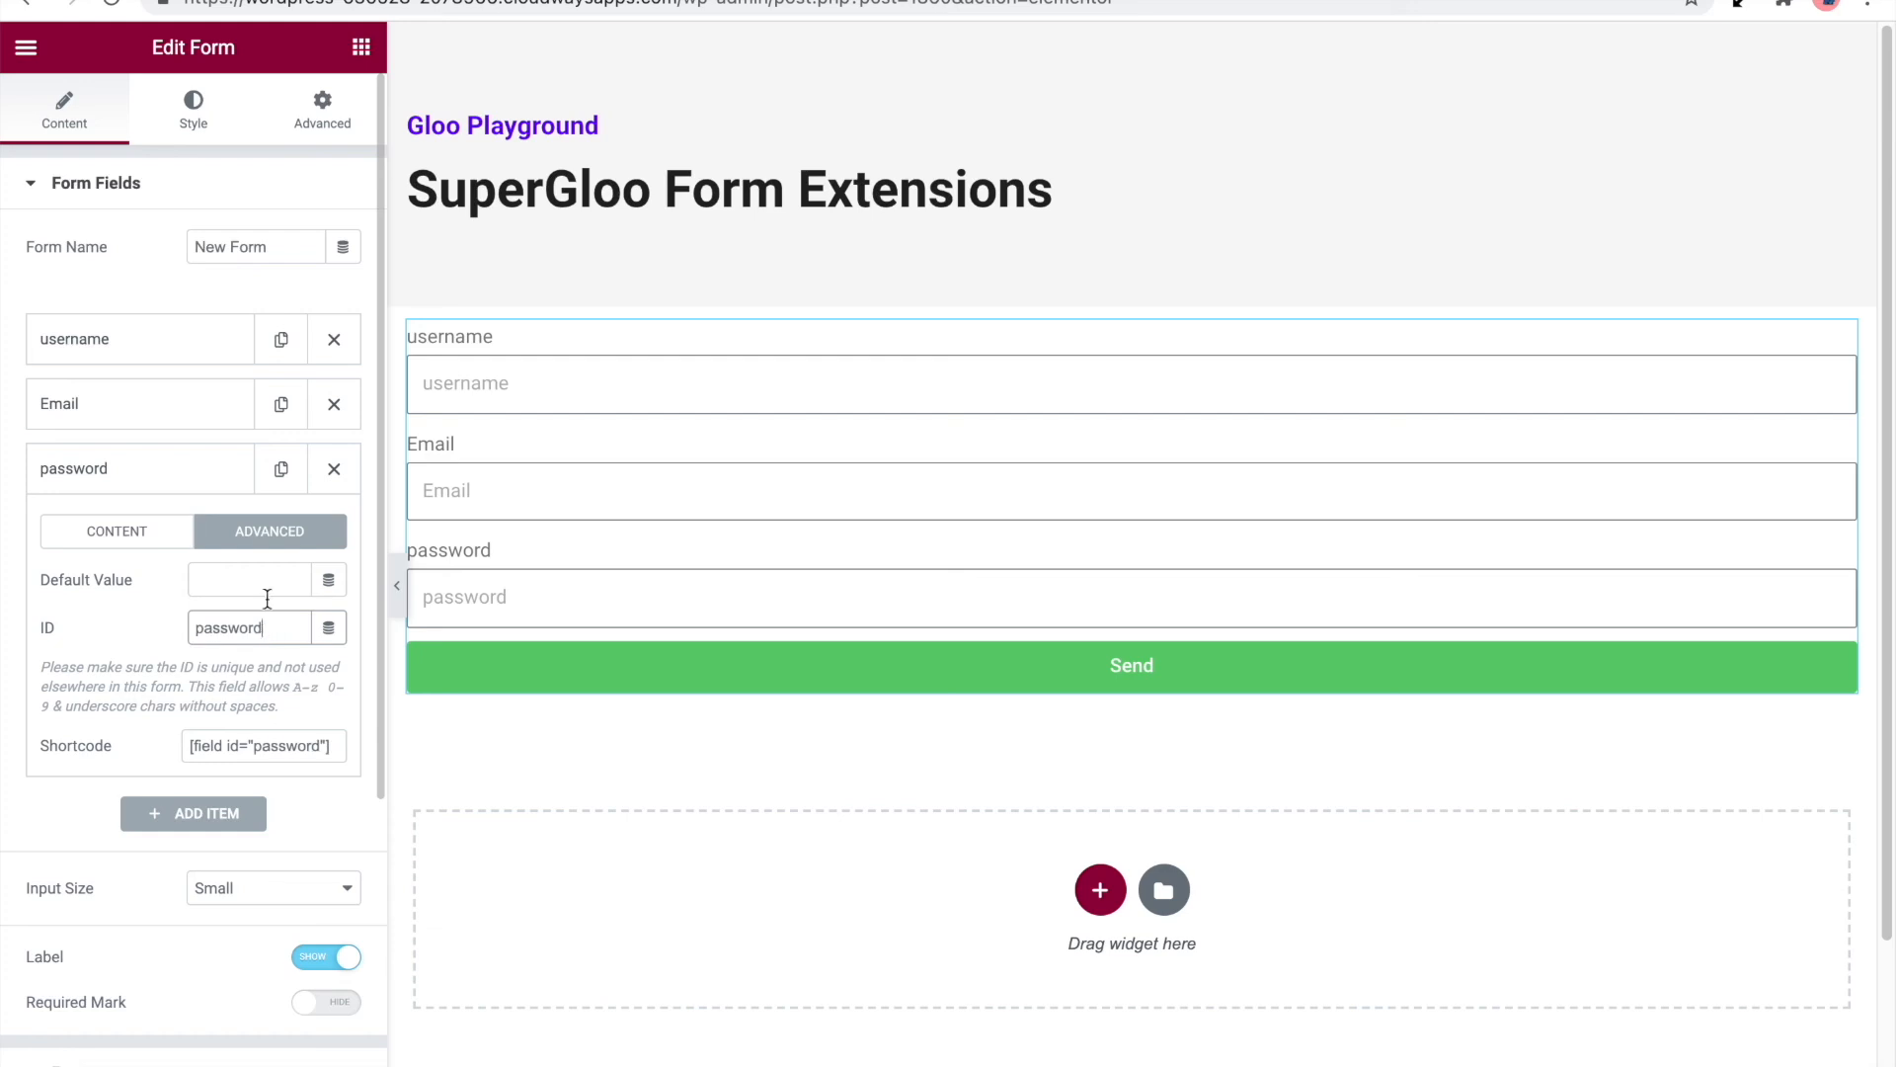
{"action": "left_click", "coordinate": [237, 484]}
Duplicate the password form field and change the copy's label and placeholder to confirm password
{"action": "left_click", "coordinate": [280, 470]}
{"action": "left_click", "coordinate": [219, 548]}
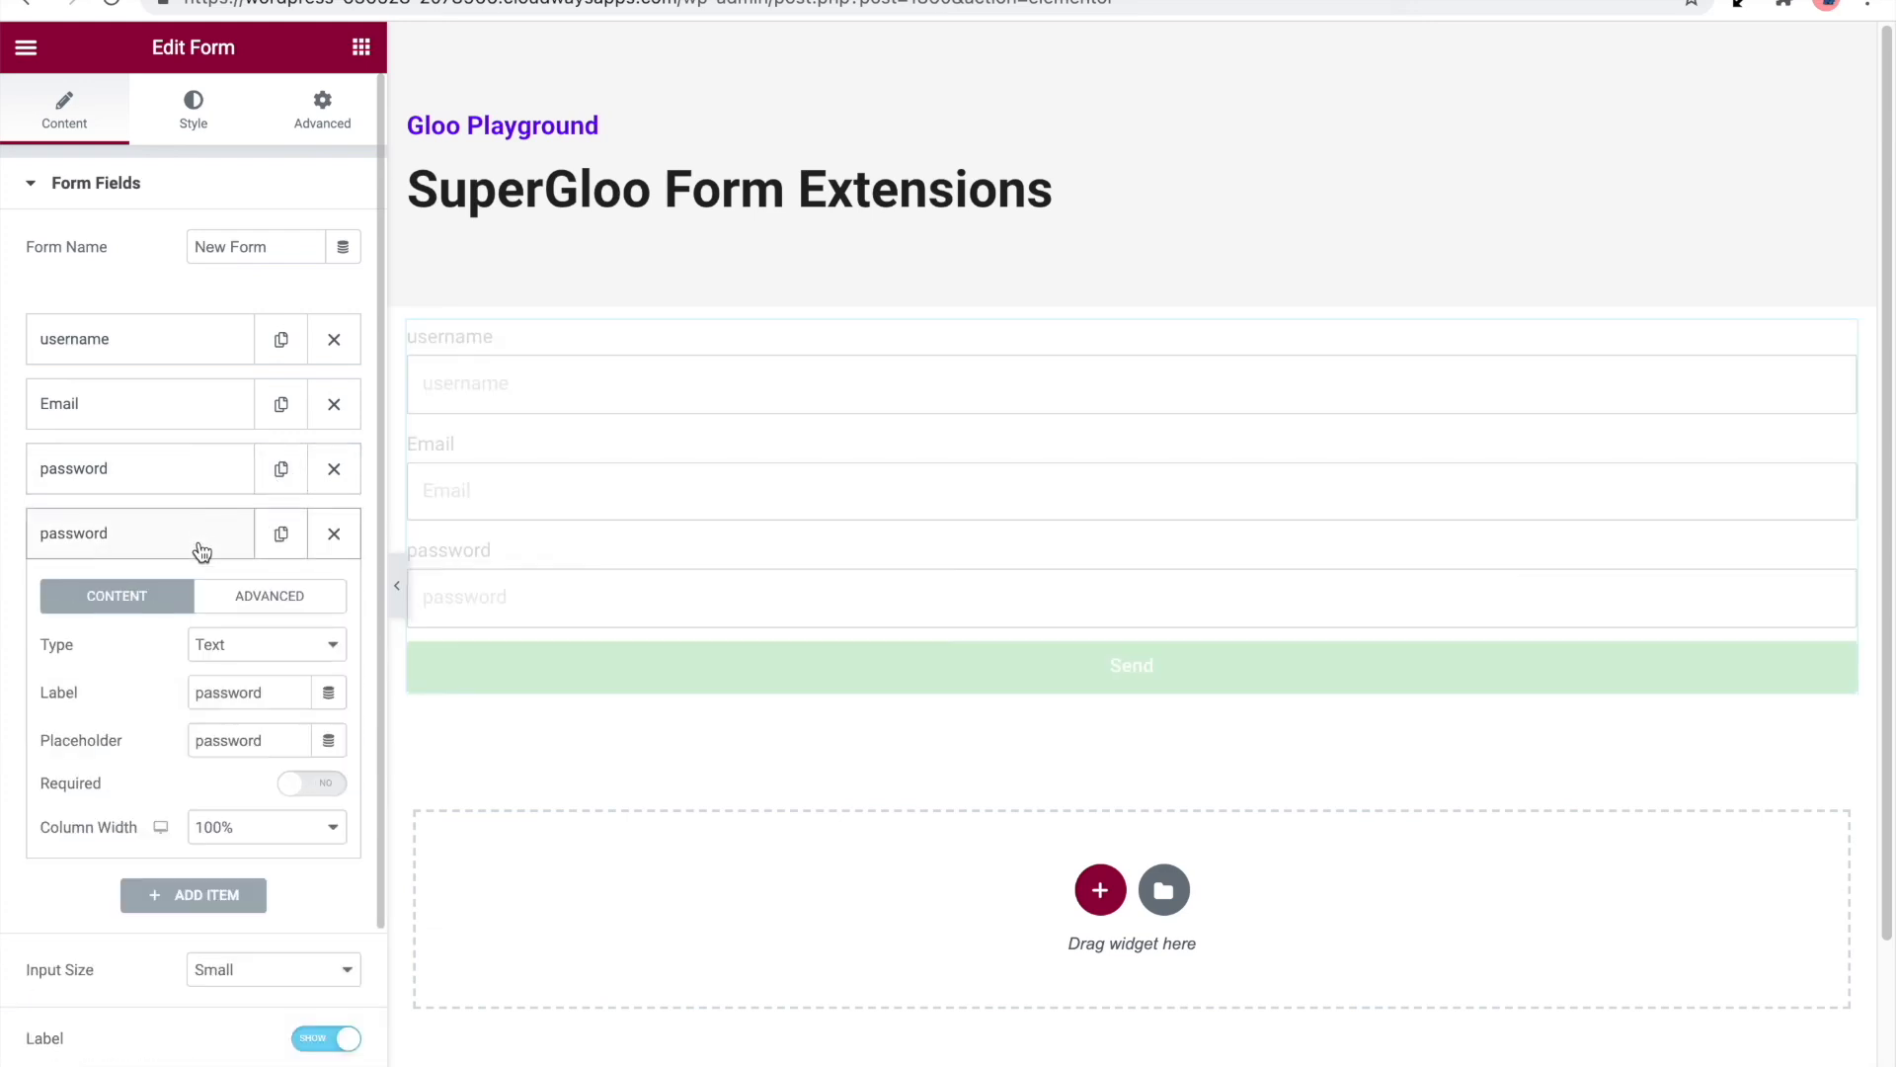
{"action": "left_click", "coordinate": [197, 691]}
{"action": "type", "text": "confirm"}
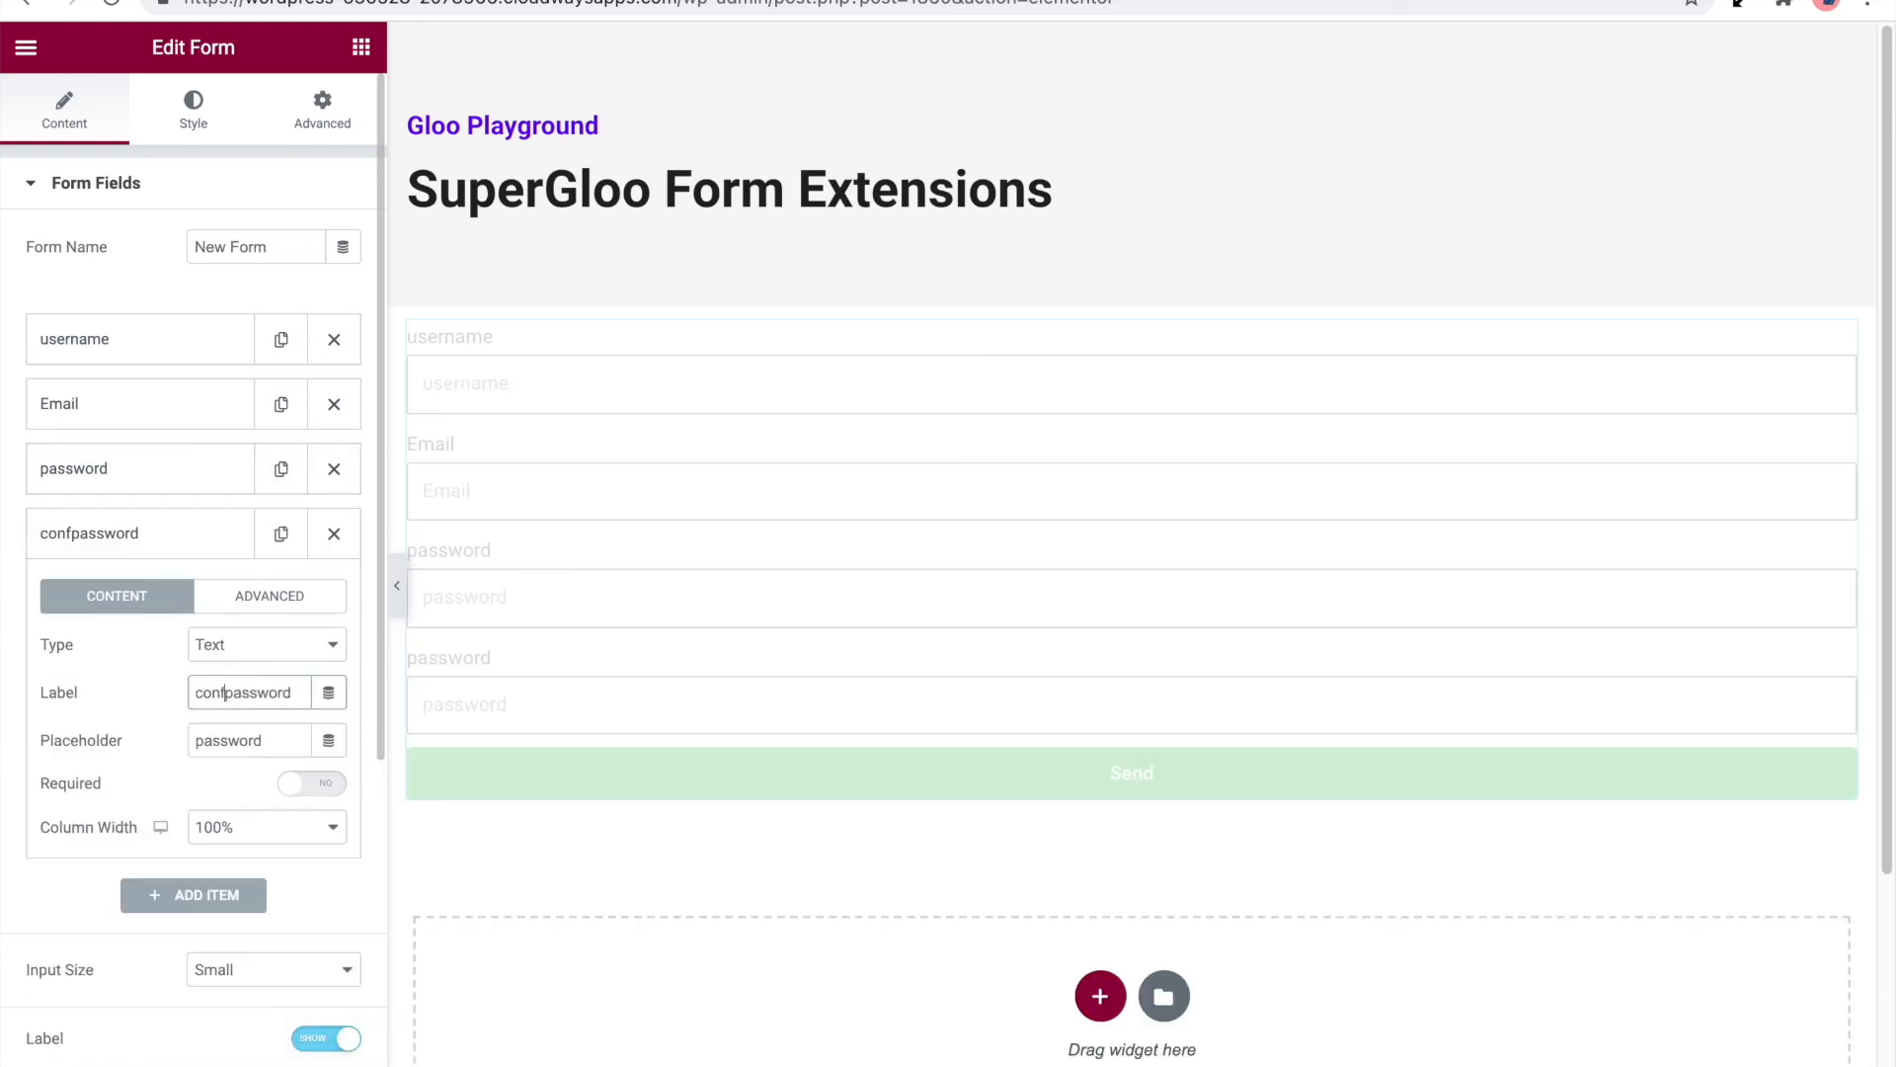
{"action": "left_click", "coordinate": [192, 739]}
{"action": "type", "text": "confirm"}
Set the ID of the confirm password form field to confirm_password
{"action": "left_click", "coordinate": [235, 599]}
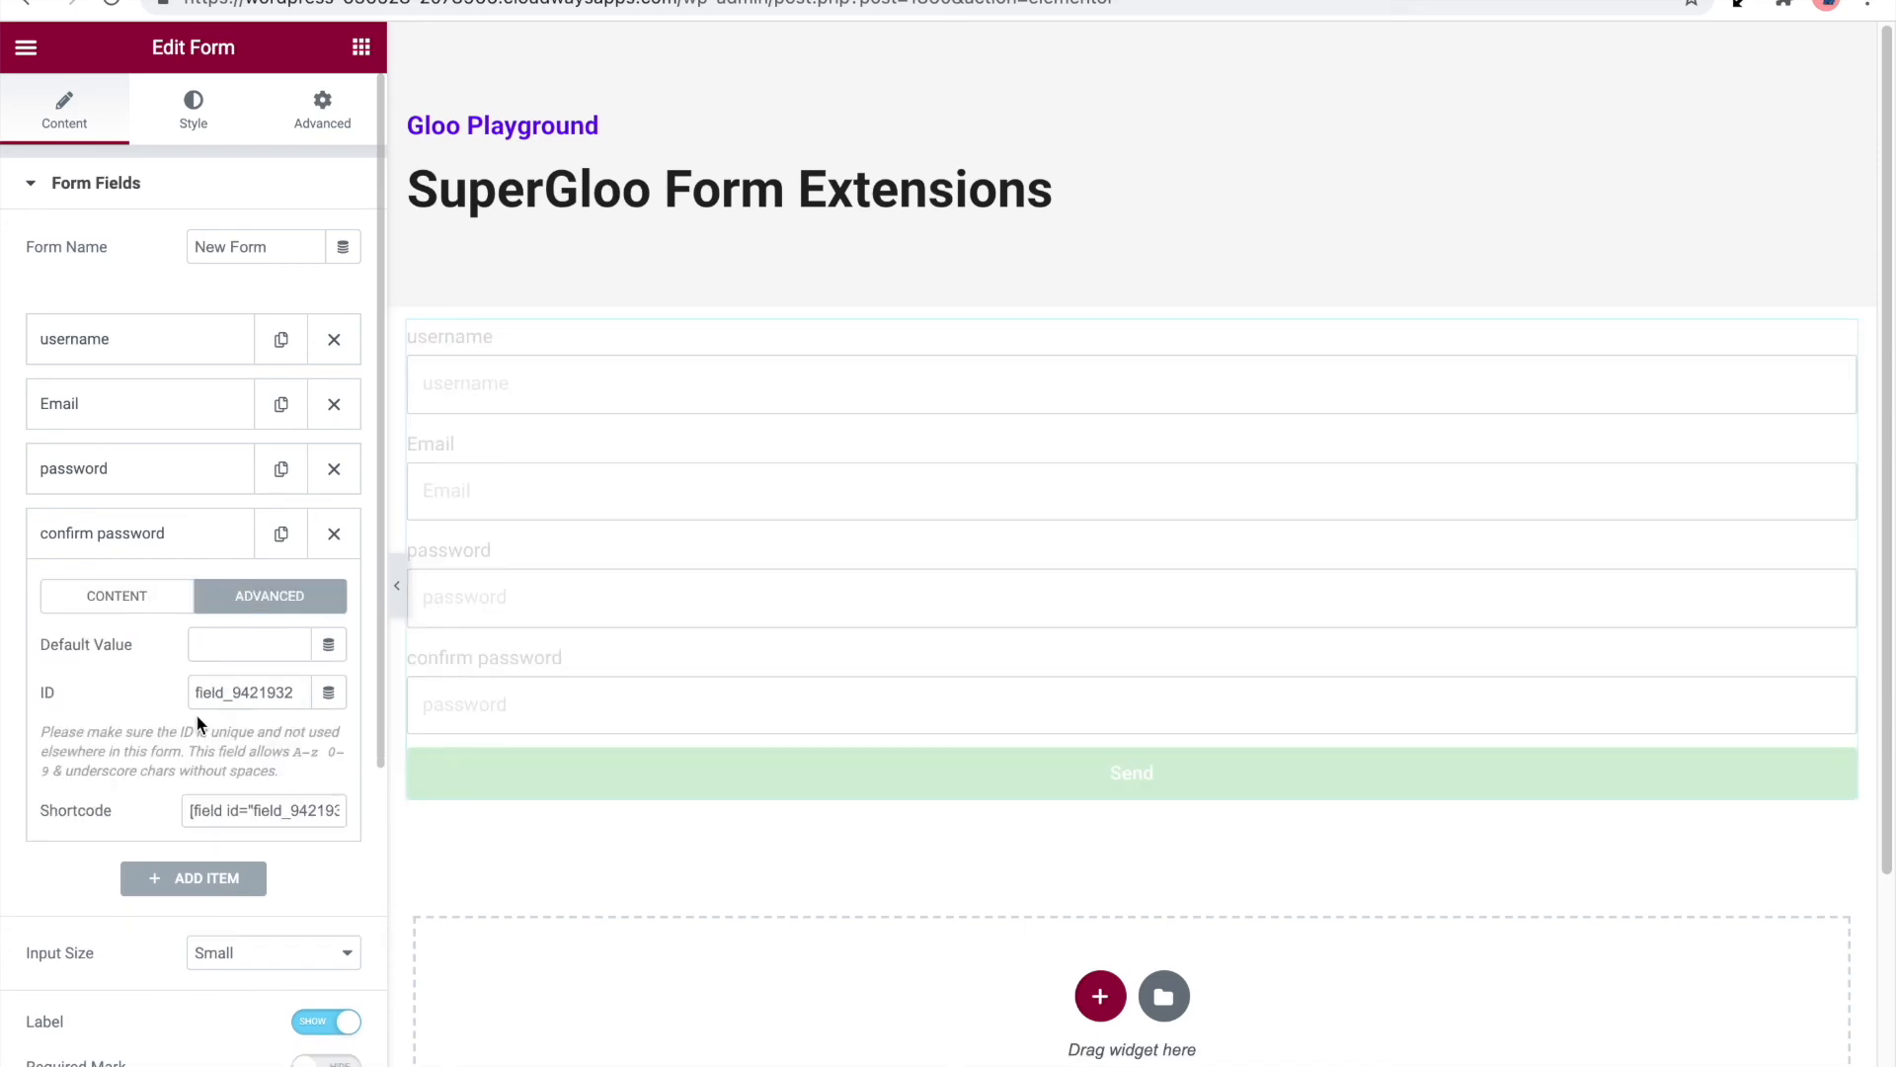
{"action": "double_click", "coordinate": [208, 694]}
{"action": "type", "text": "confirm_password"}
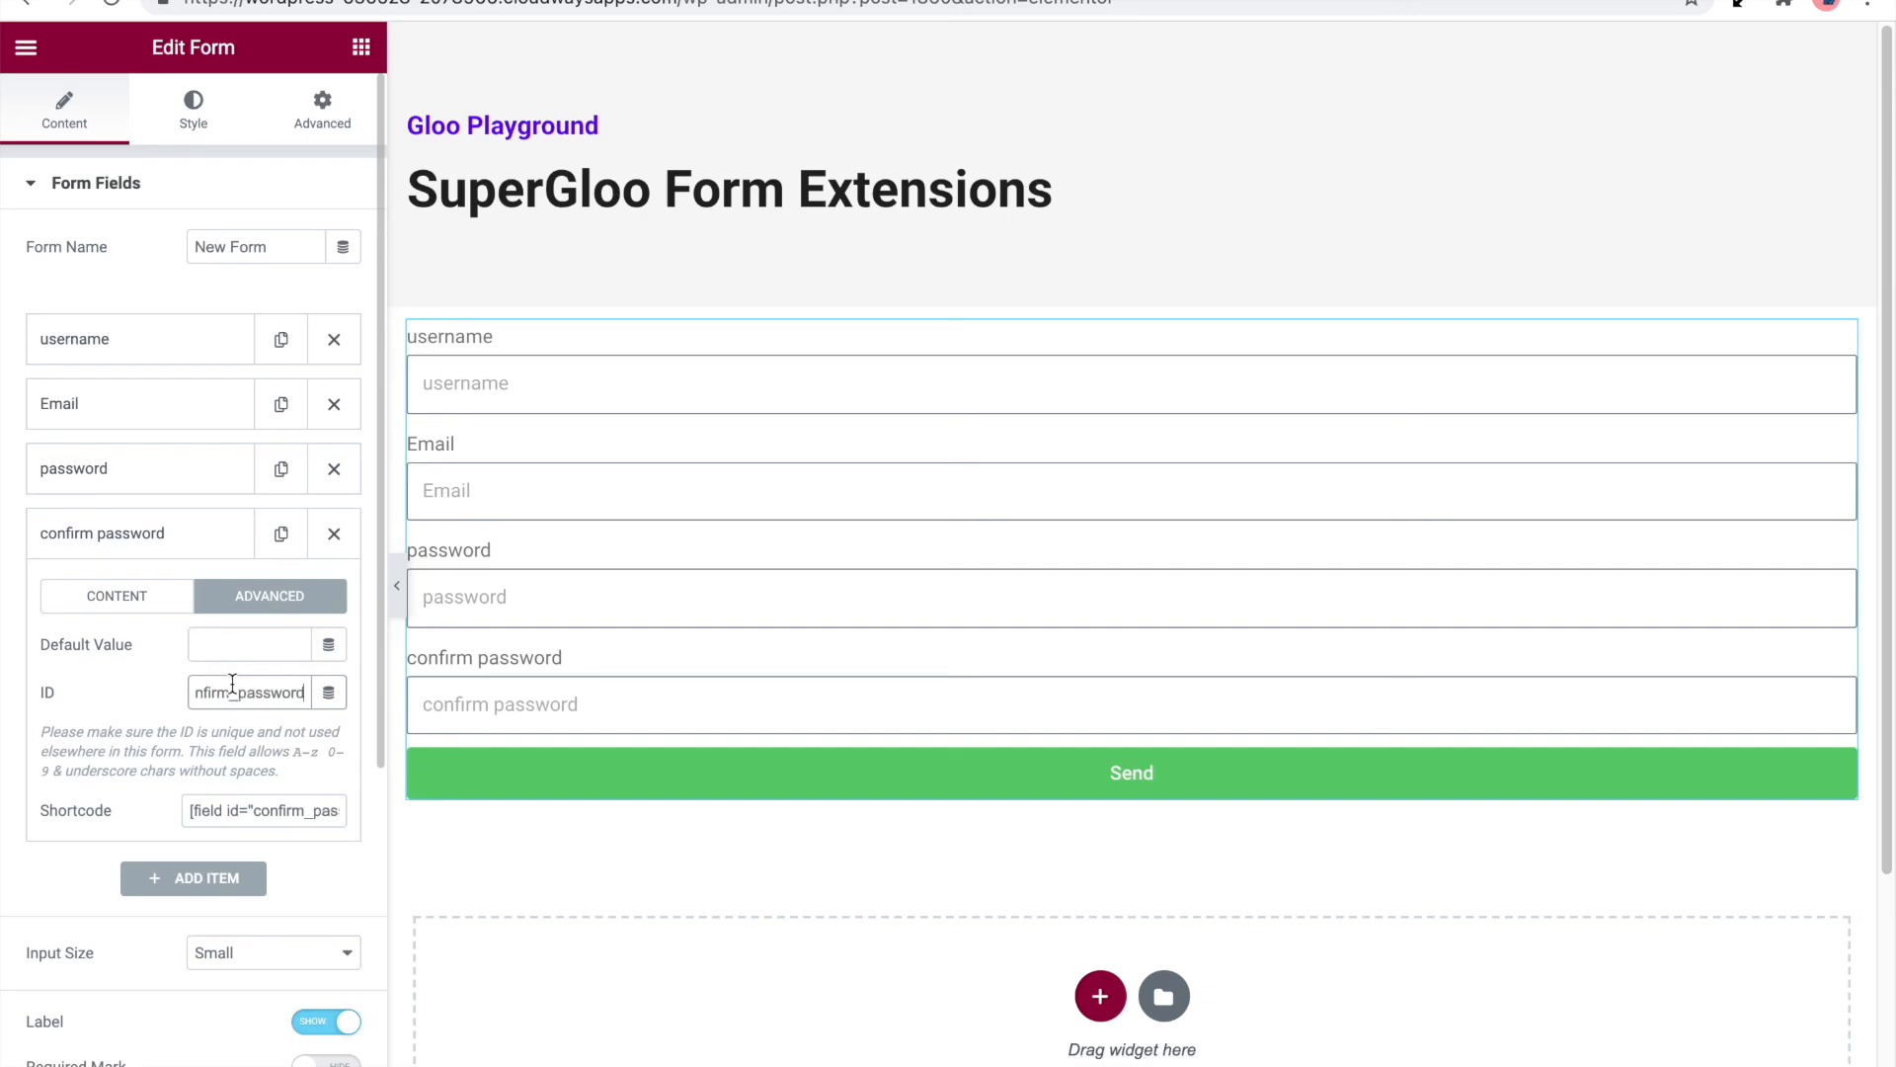
{"action": "left_click", "coordinate": [195, 533]}
Under Frontend User Registration, set the Password field ID to password and the Repeat Password field ID to confirm_password
{"action": "scroll", "coordinate": [196, 525], "scroll_direction": "down", "scroll_amount": 2}
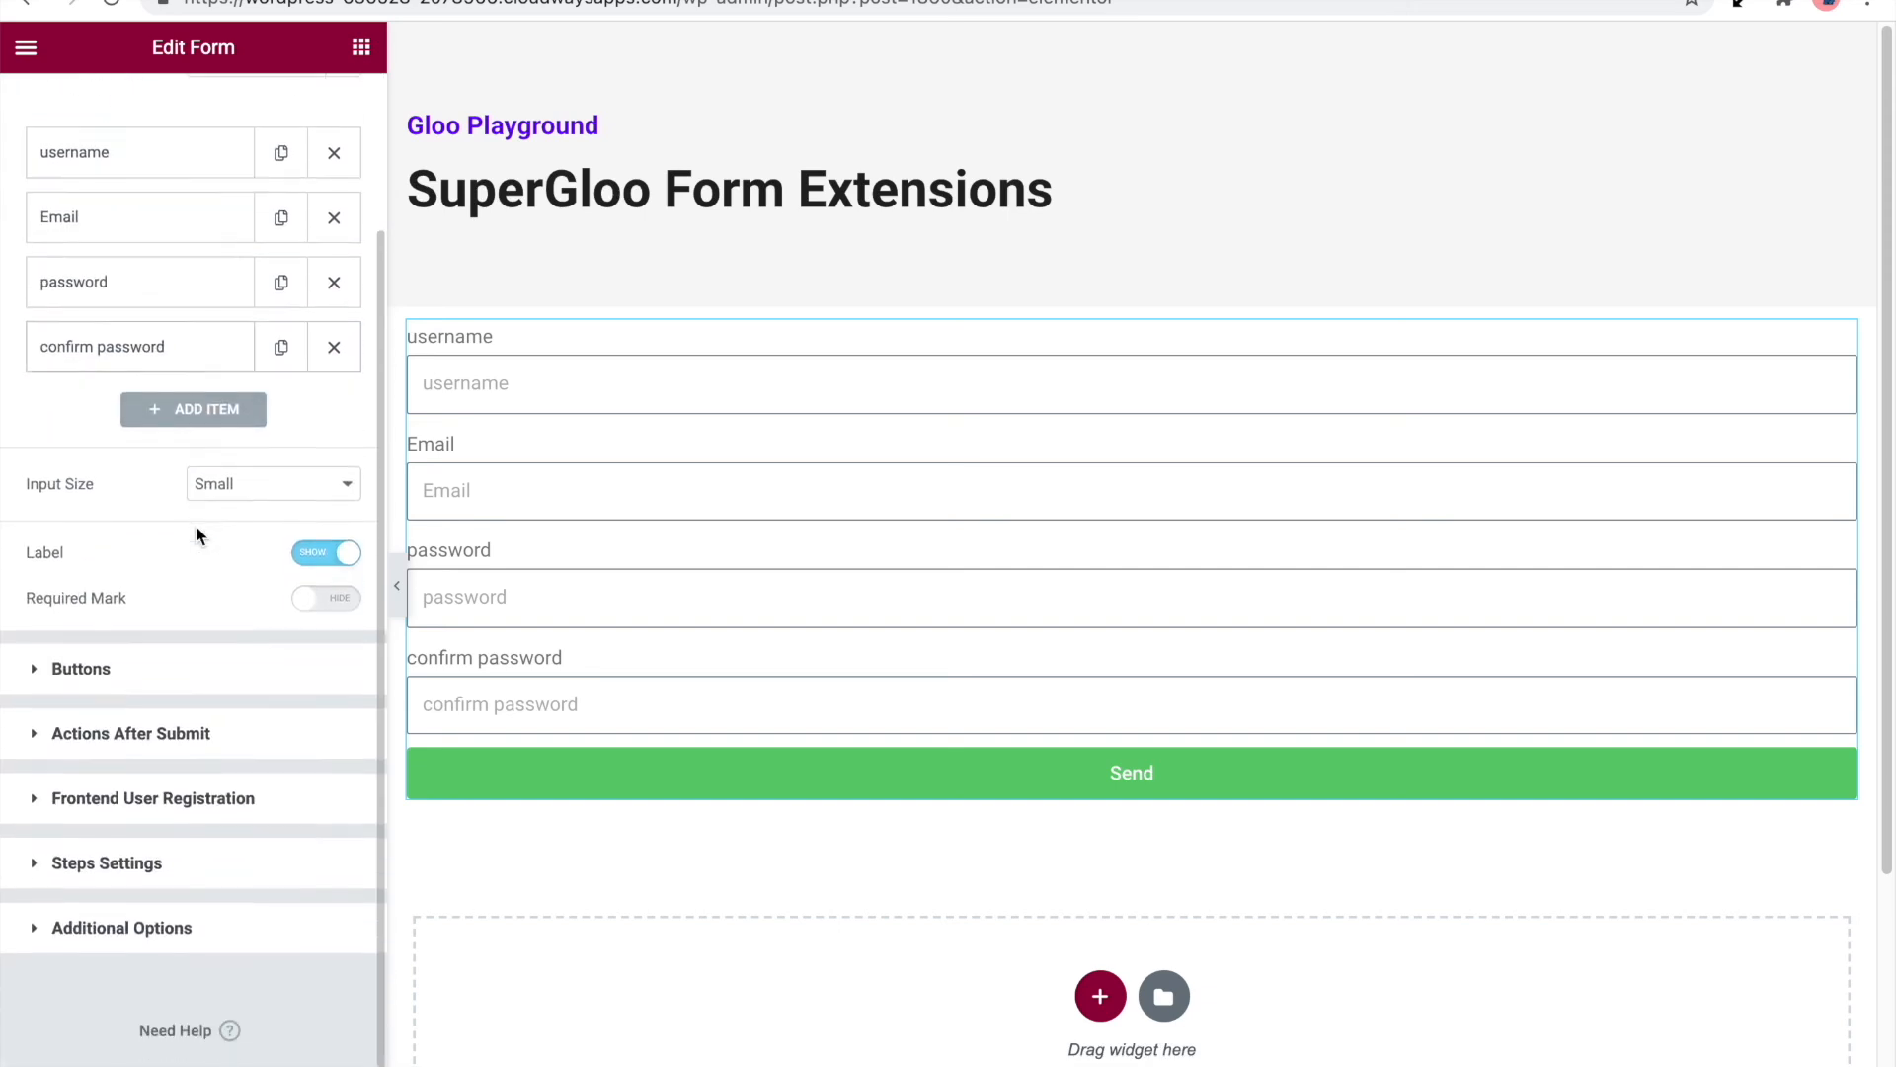
{"action": "left_click", "coordinate": [237, 796]}
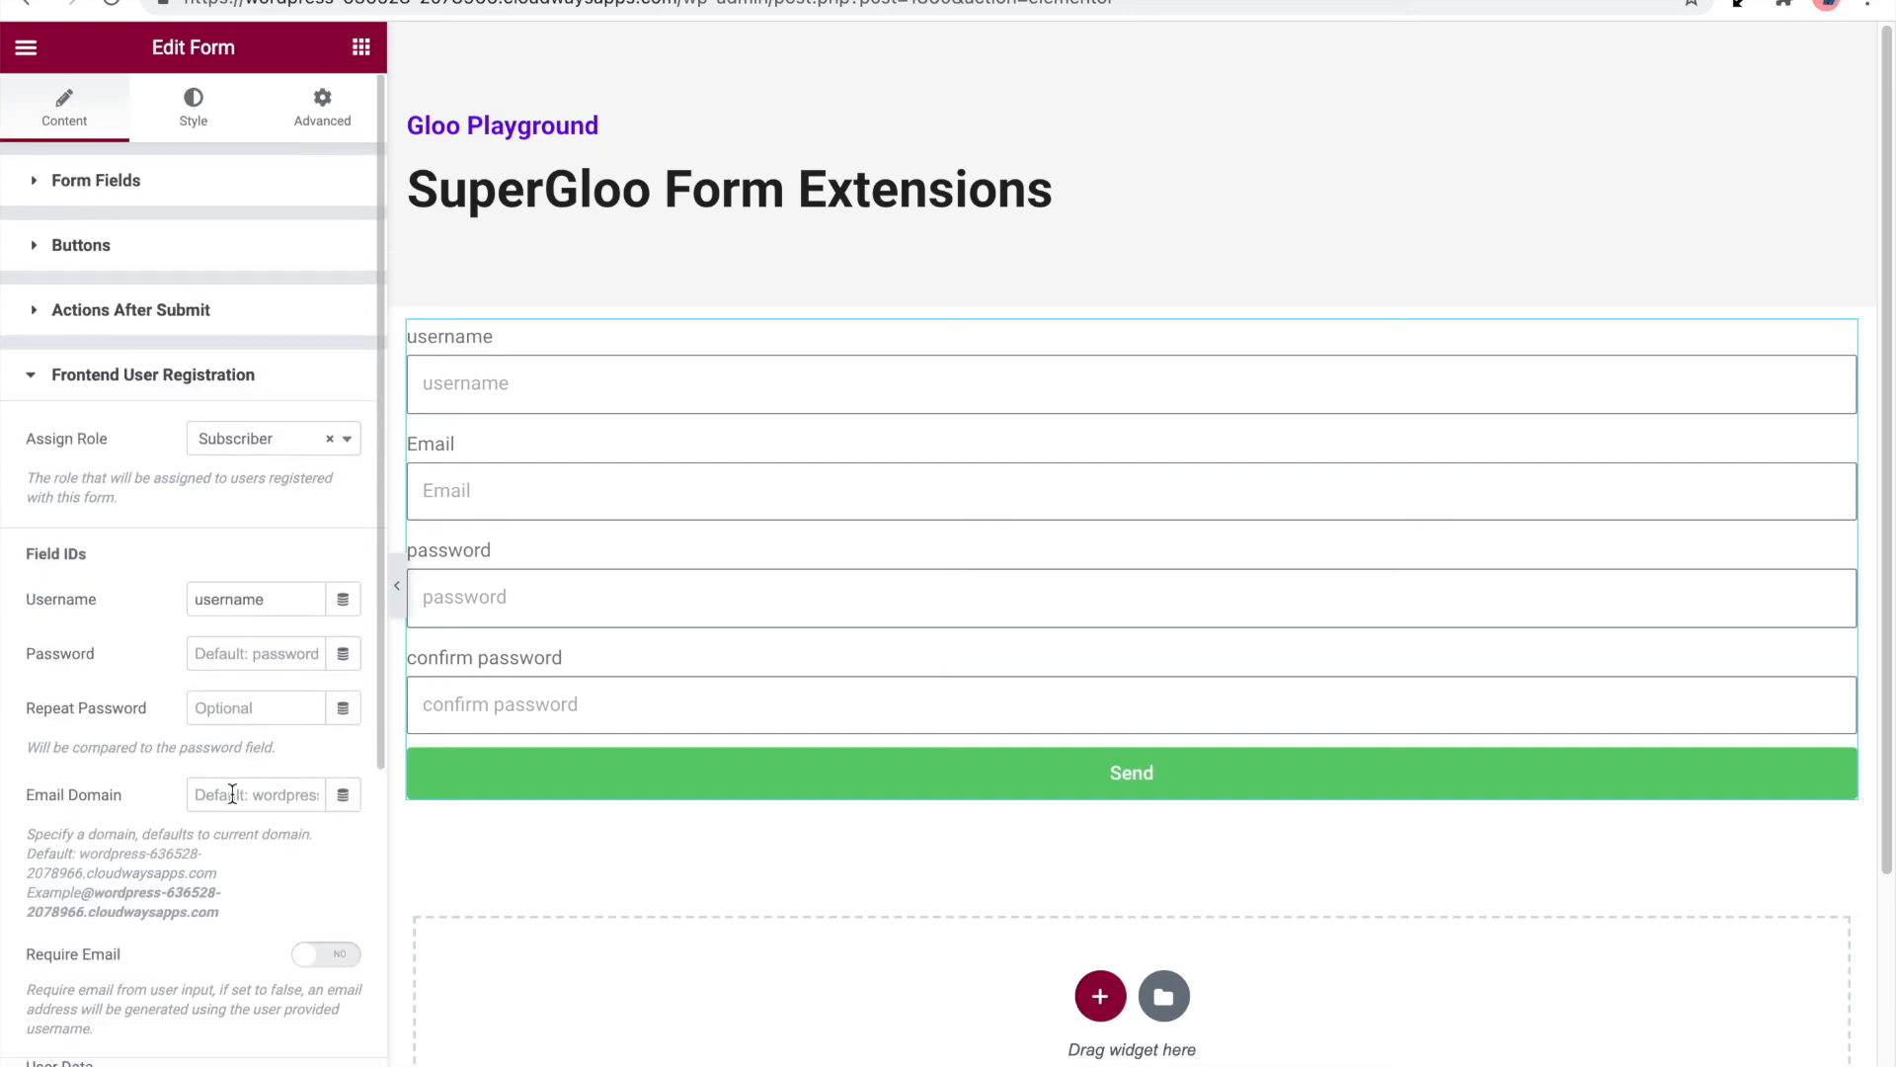
{"action": "left_click", "coordinate": [276, 654]}
{"action": "type", "text": "pas"}
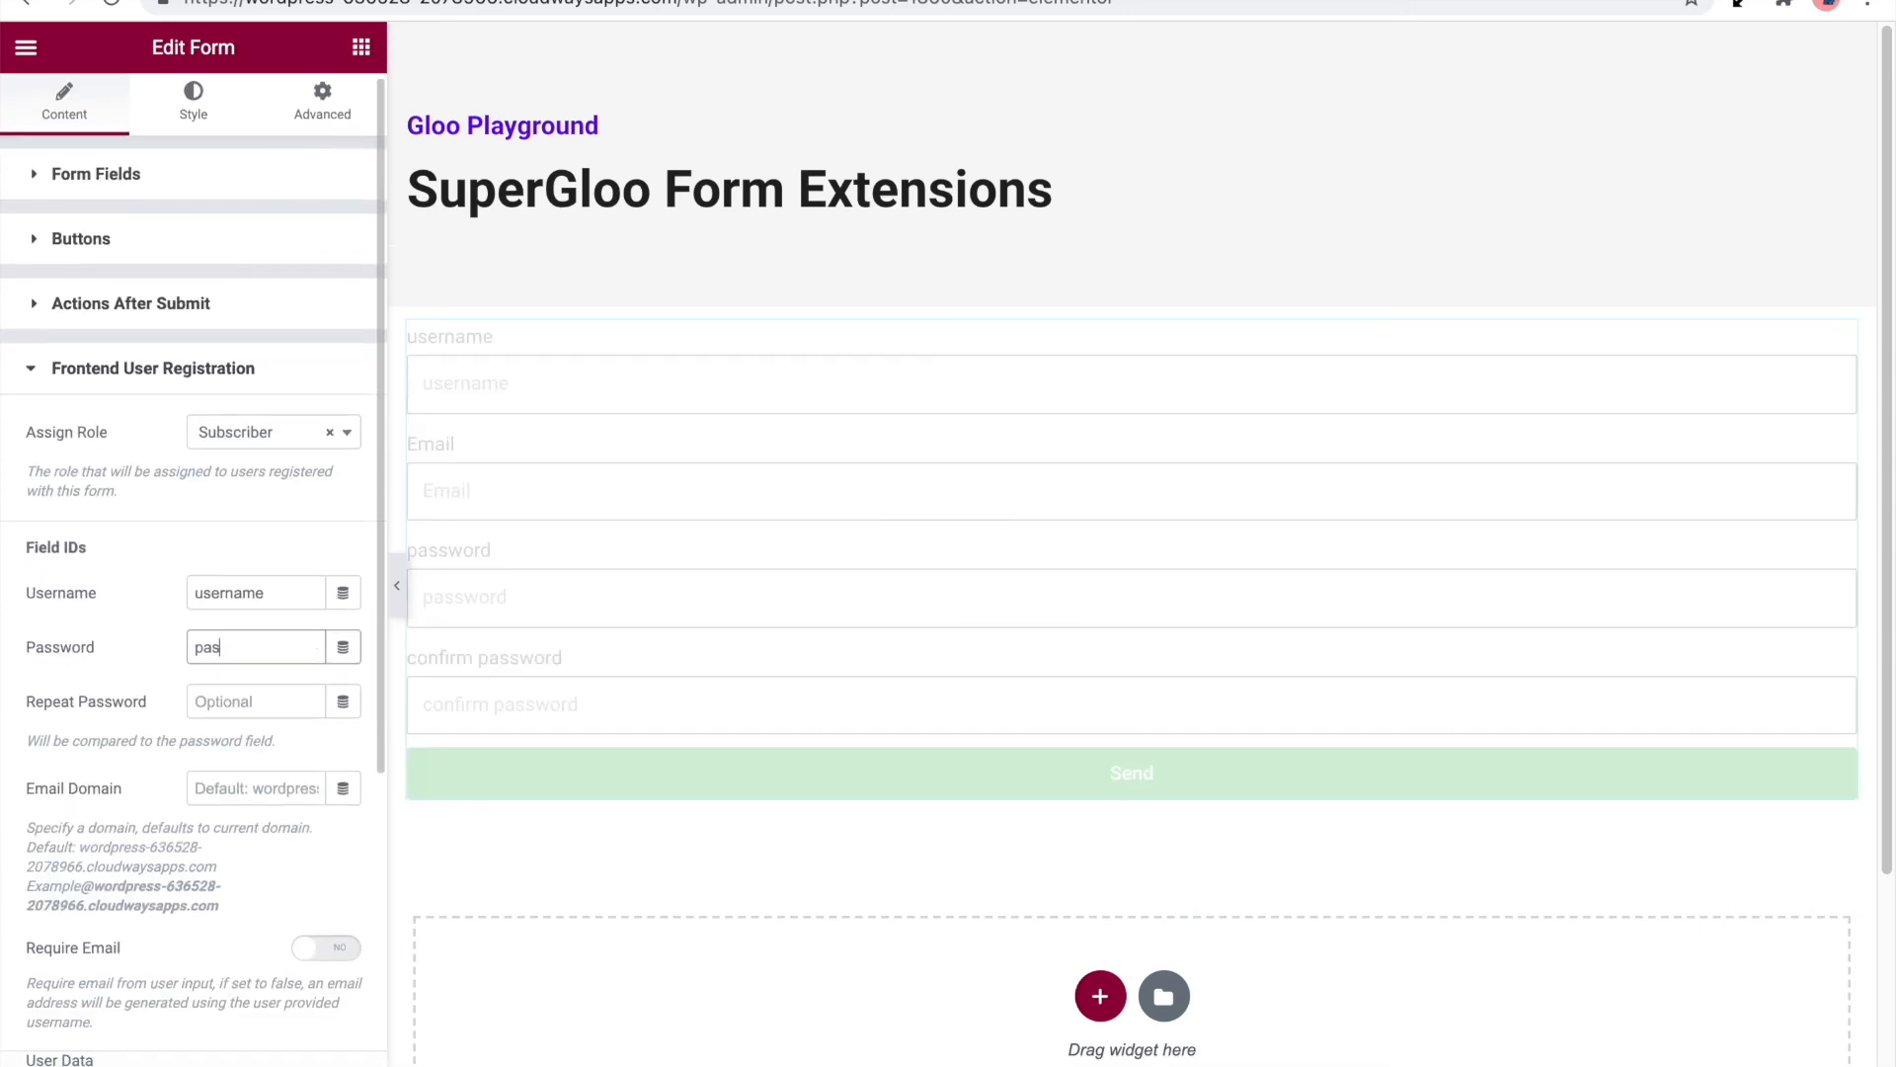
{"action": "type", "text": "sword"}
{"action": "key", "text": "Tab"}
{"action": "type", "text": "cf"}
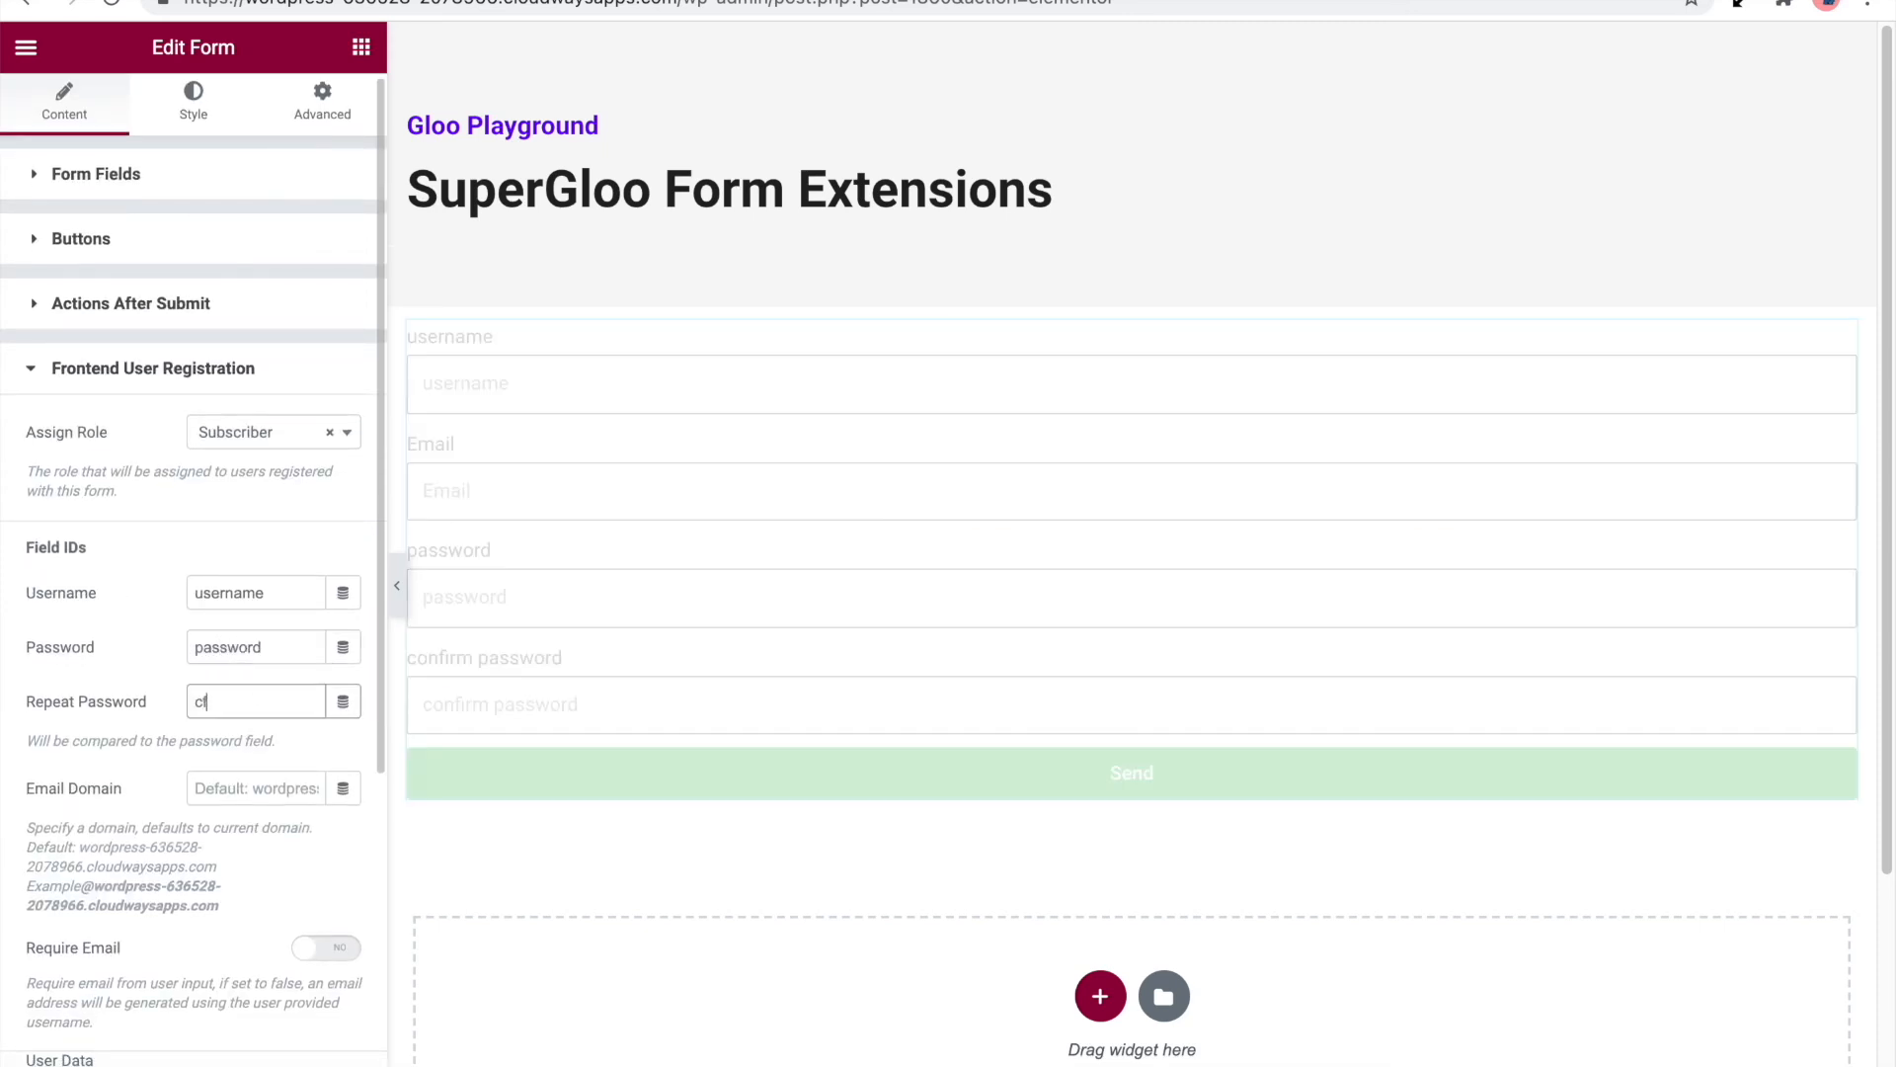
{"action": "type", "text": "nfirm_password"}
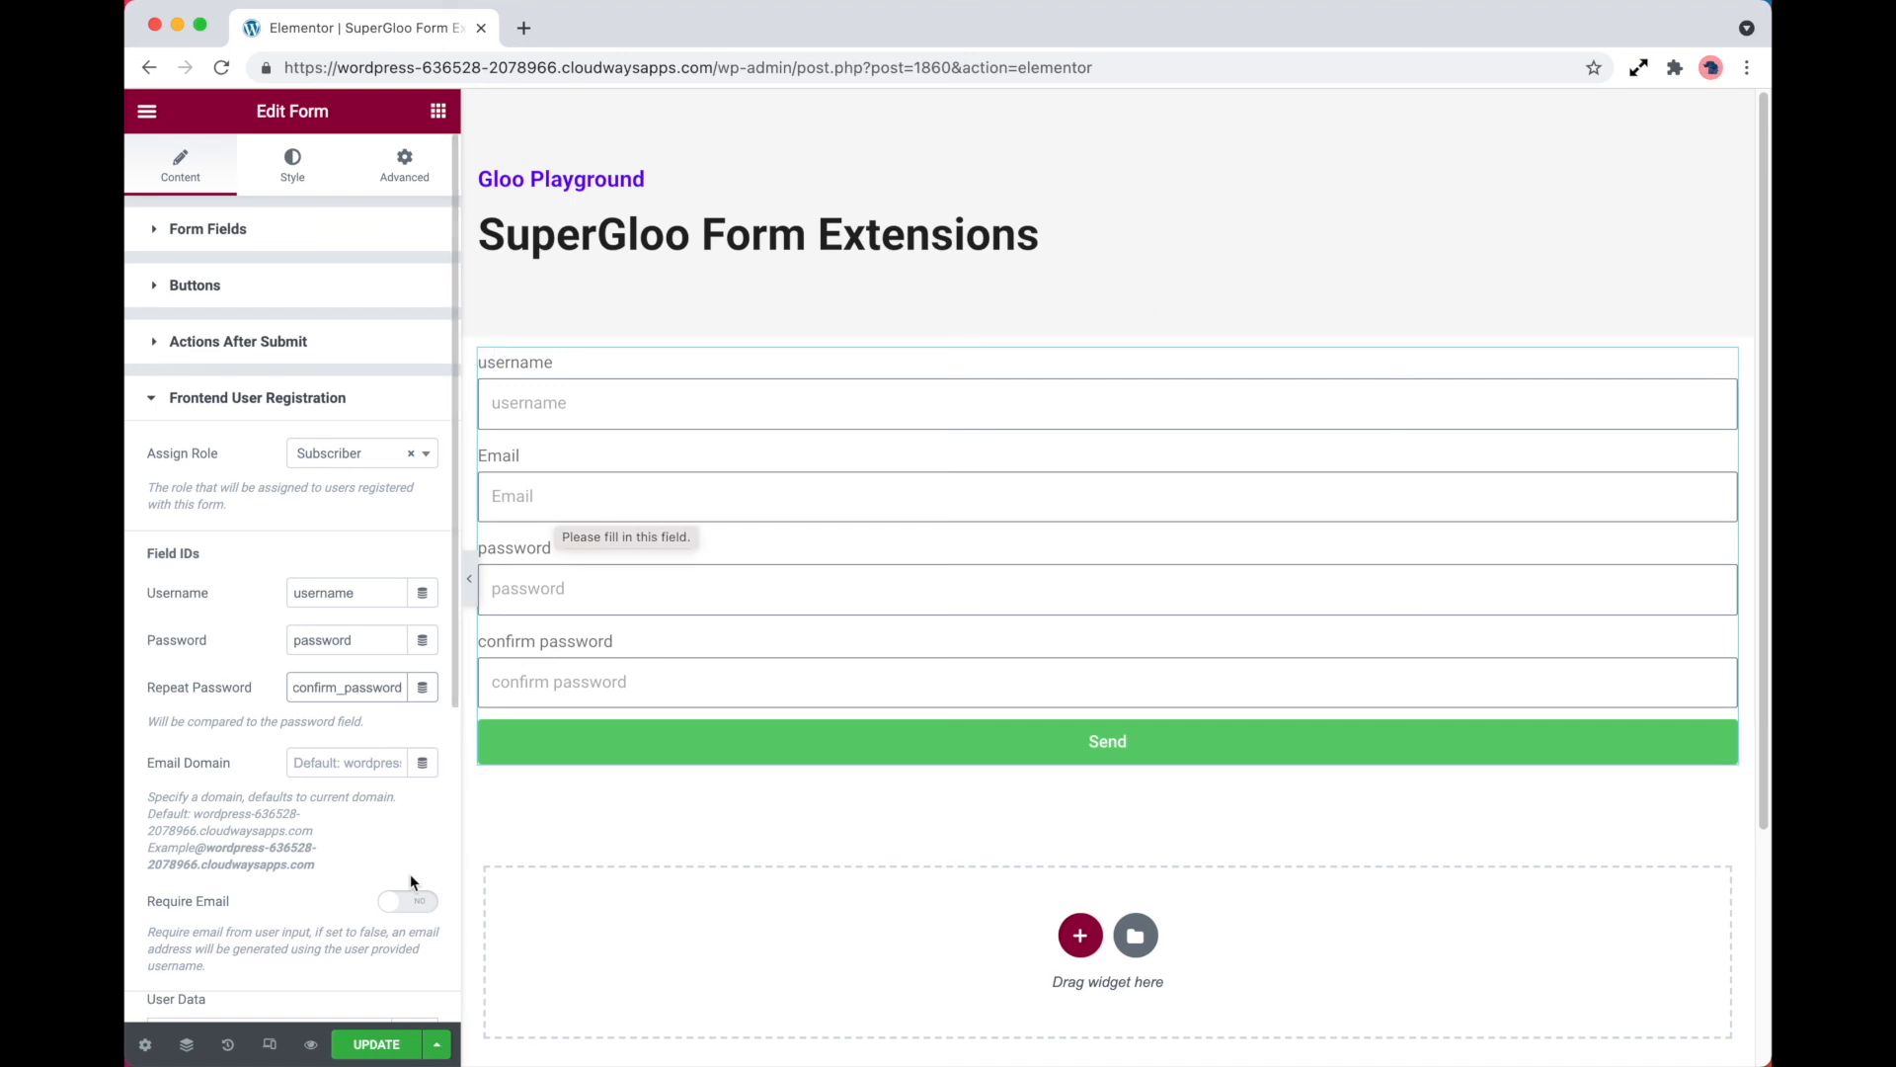
Enable Require Email for the registration and copy the Email form field's ID, email, into the Email field ID setting
{"action": "left_click", "coordinate": [407, 900]}
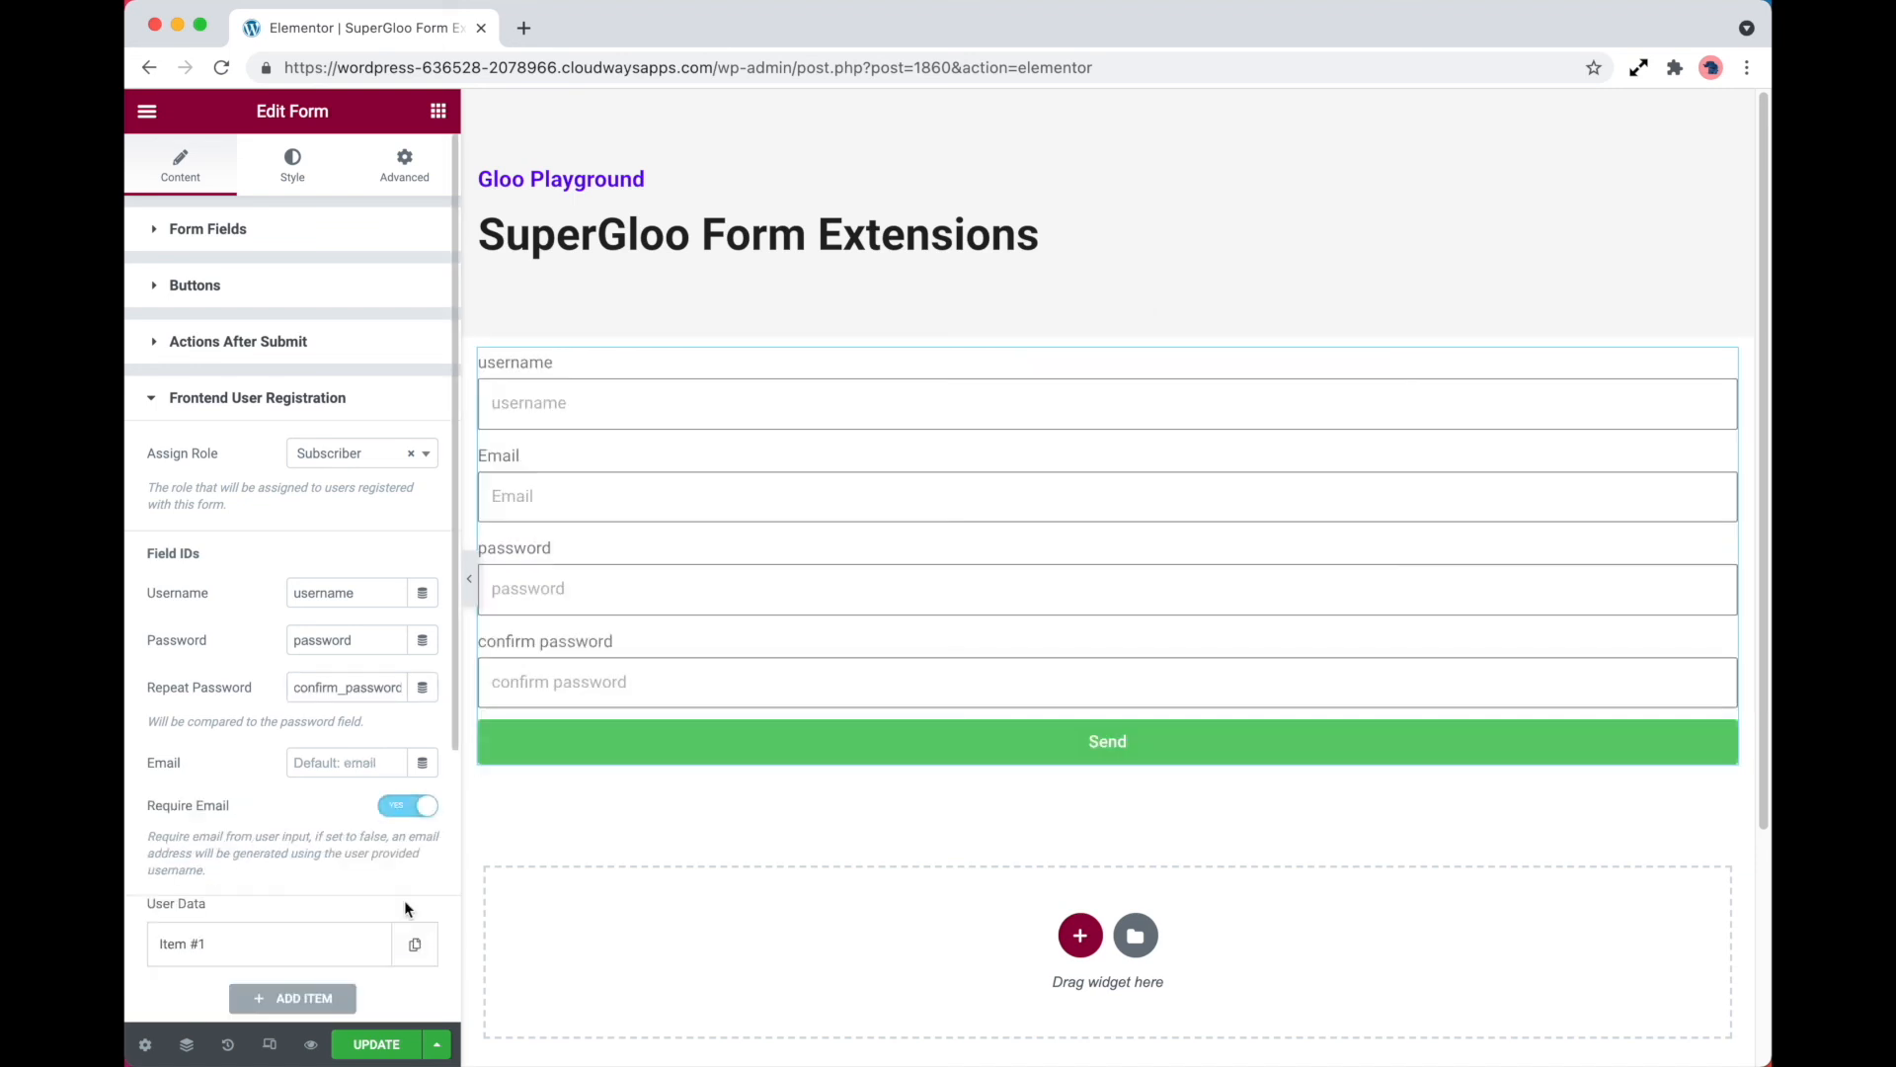
{"action": "left_click", "coordinate": [332, 247]}
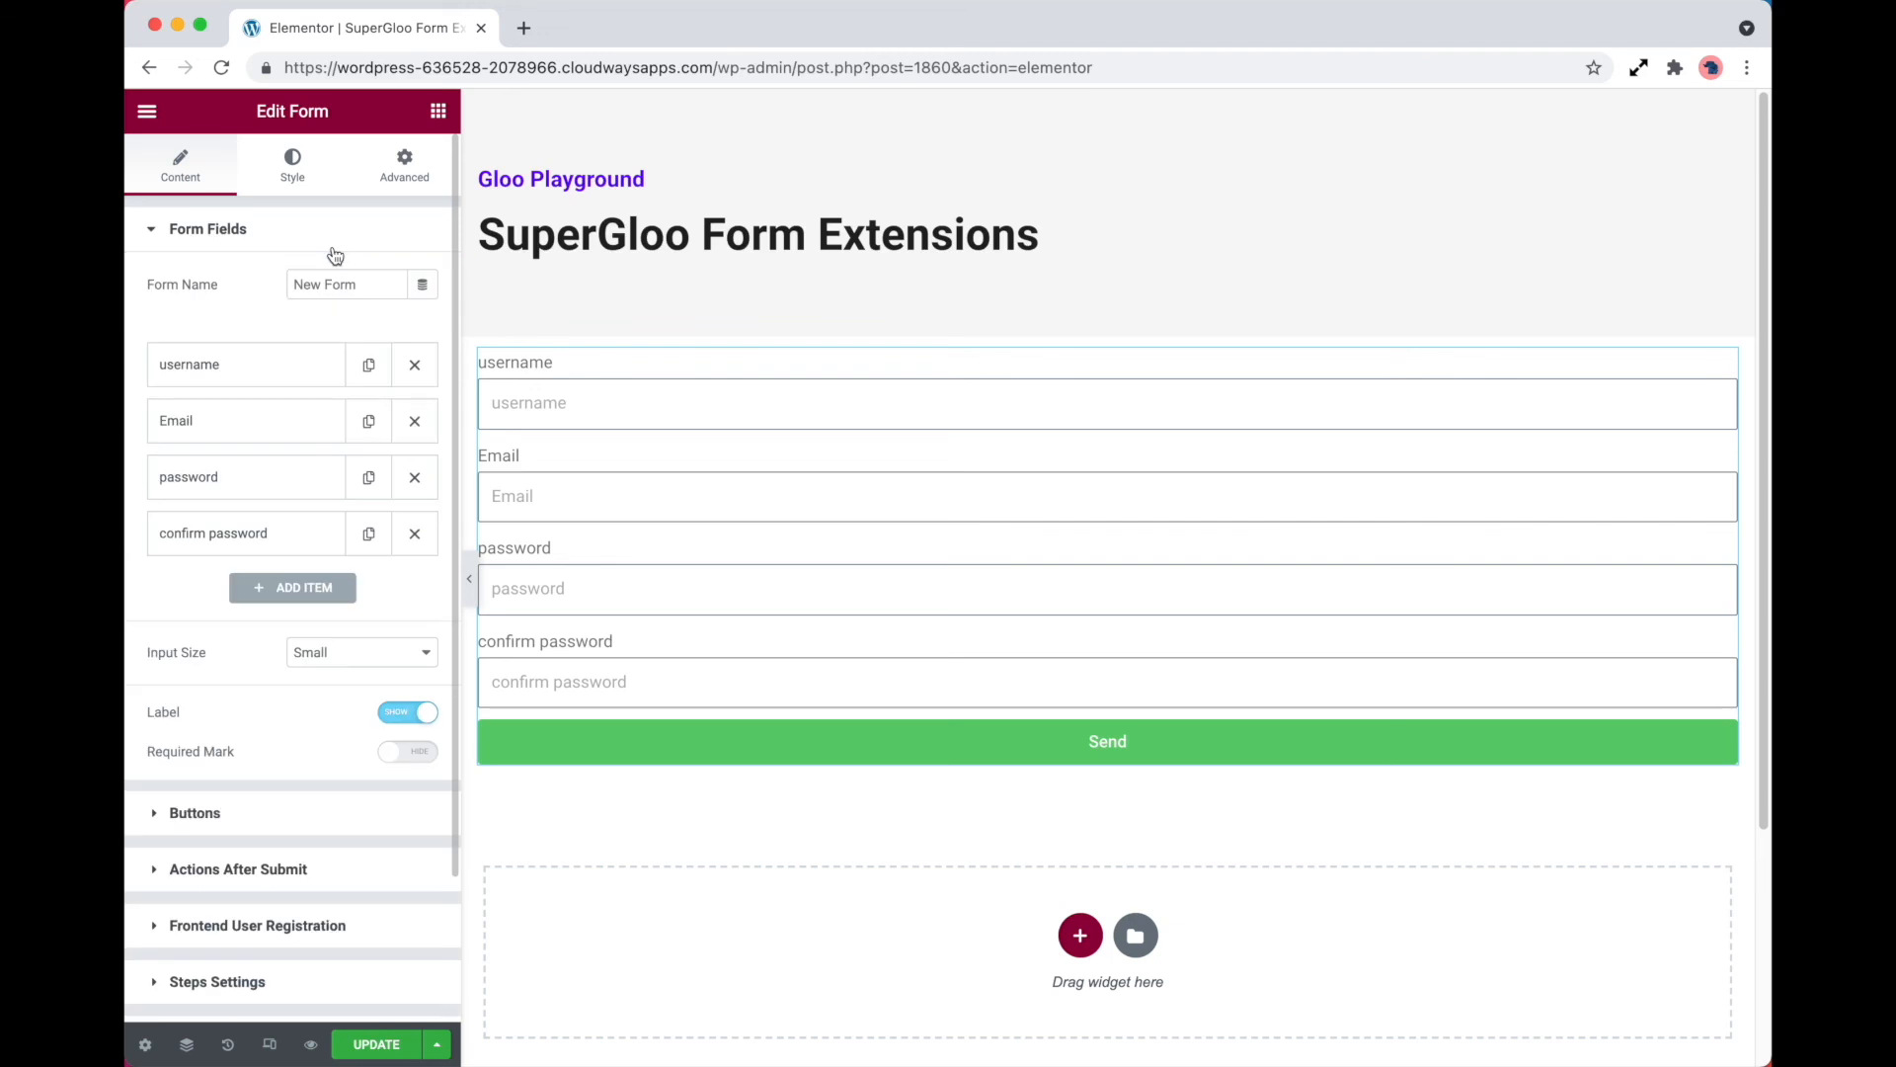
{"action": "left_click", "coordinate": [307, 426]}
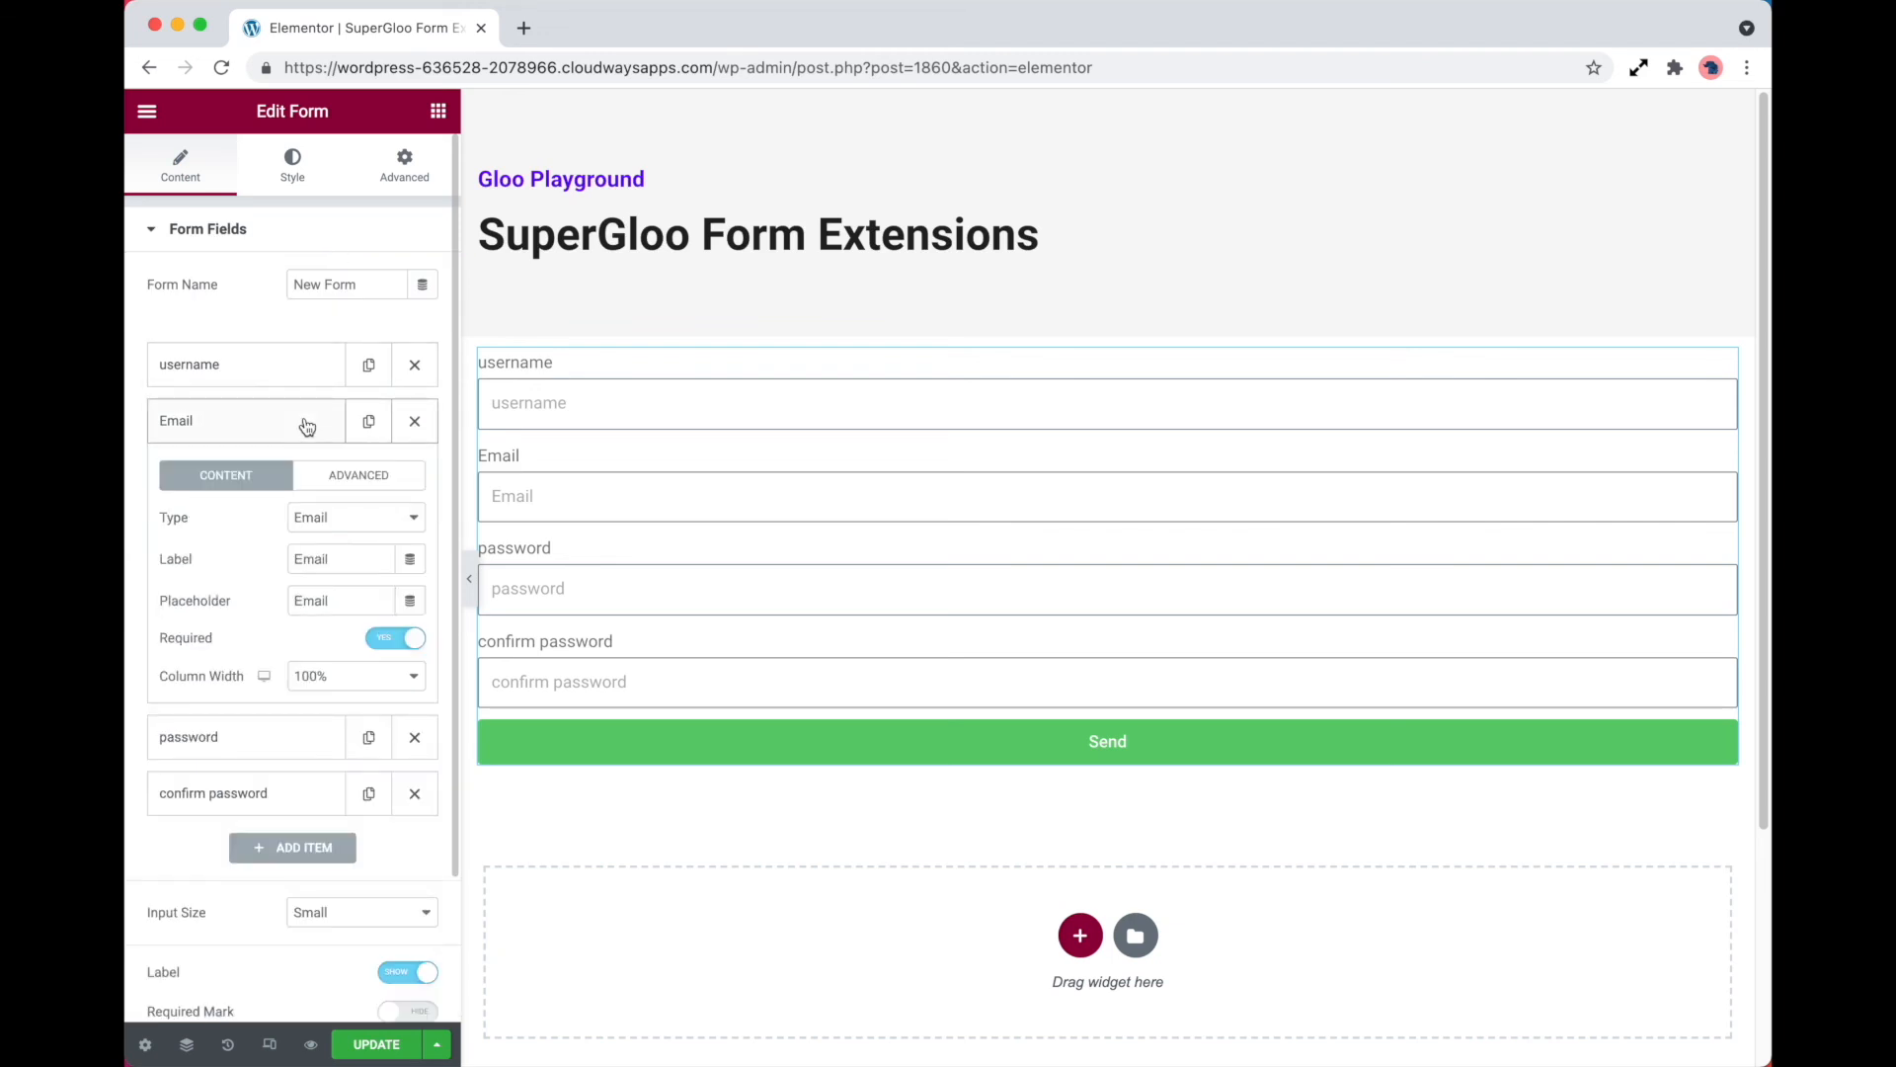
{"action": "left_click", "coordinate": [358, 484]}
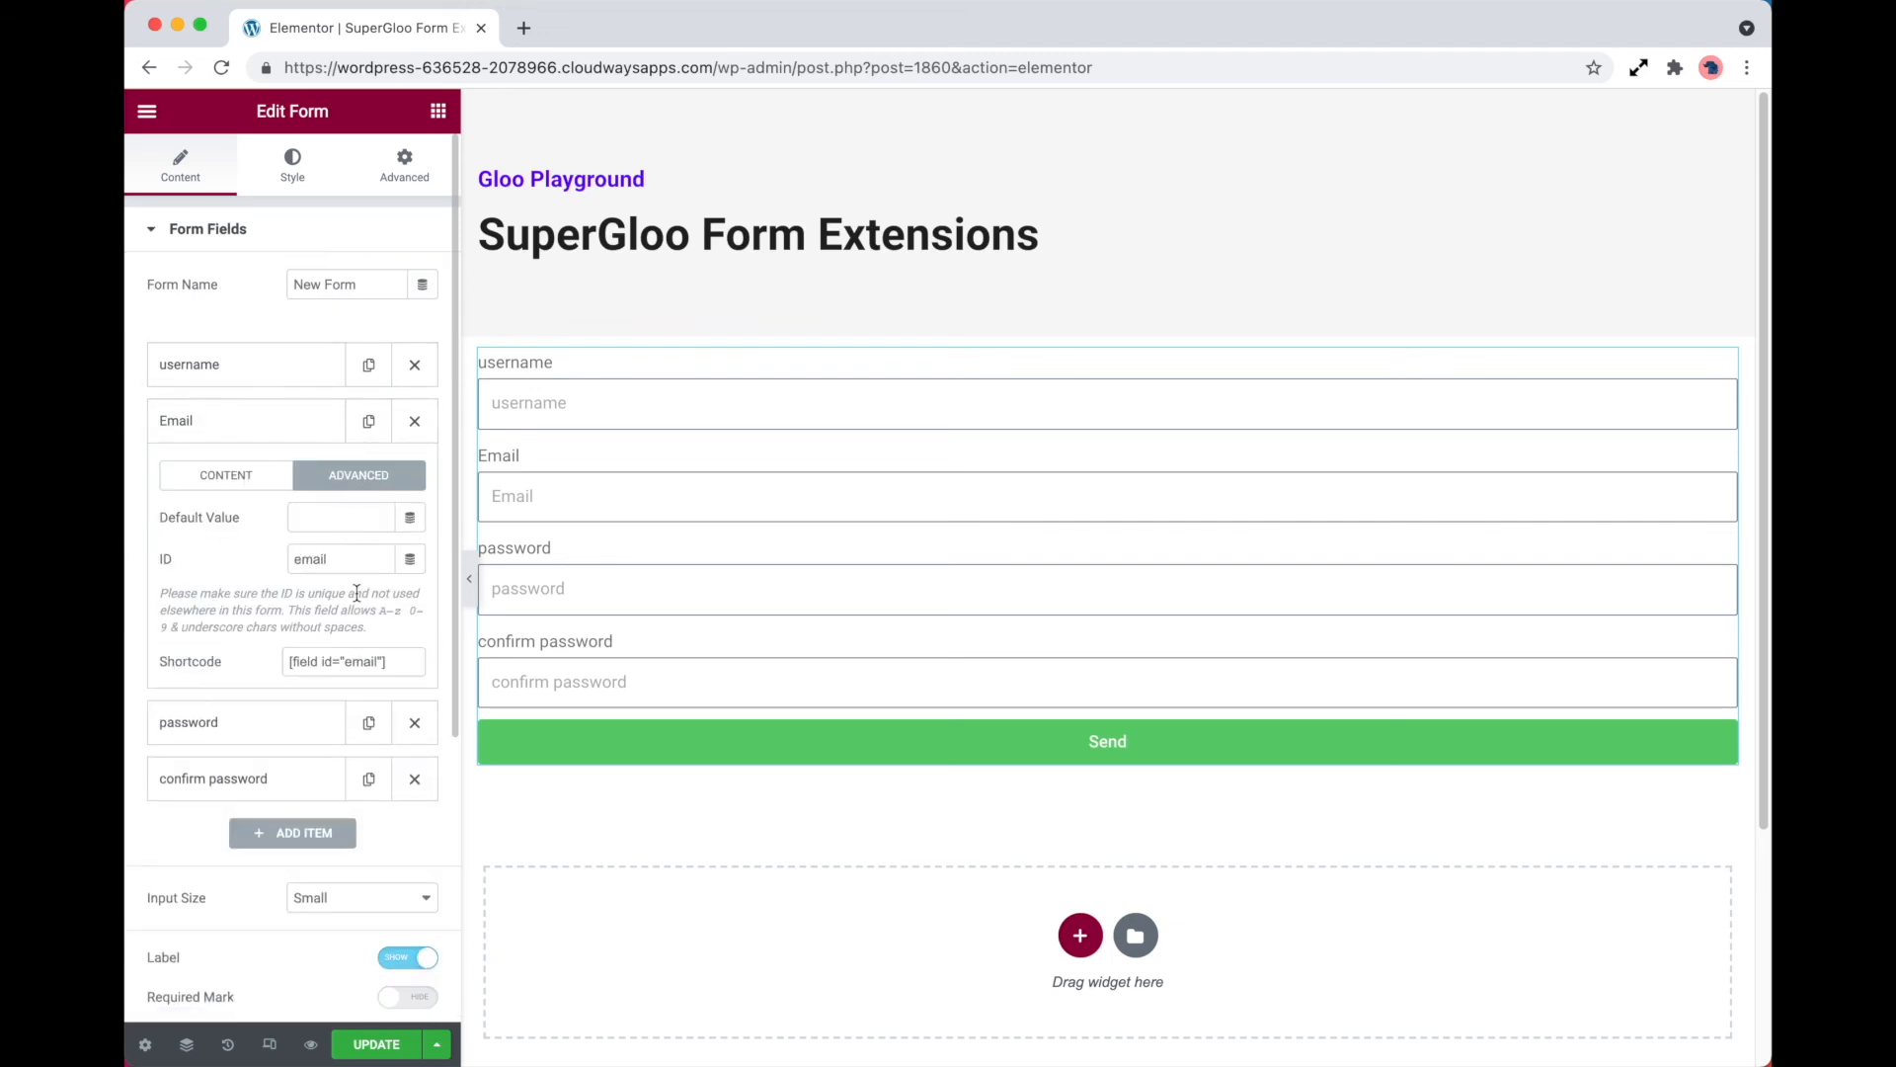
{"action": "double_click", "coordinate": [350, 559]}
{"action": "scroll", "coordinate": [296, 839], "scroll_direction": "down", "scroll_amount": 3}
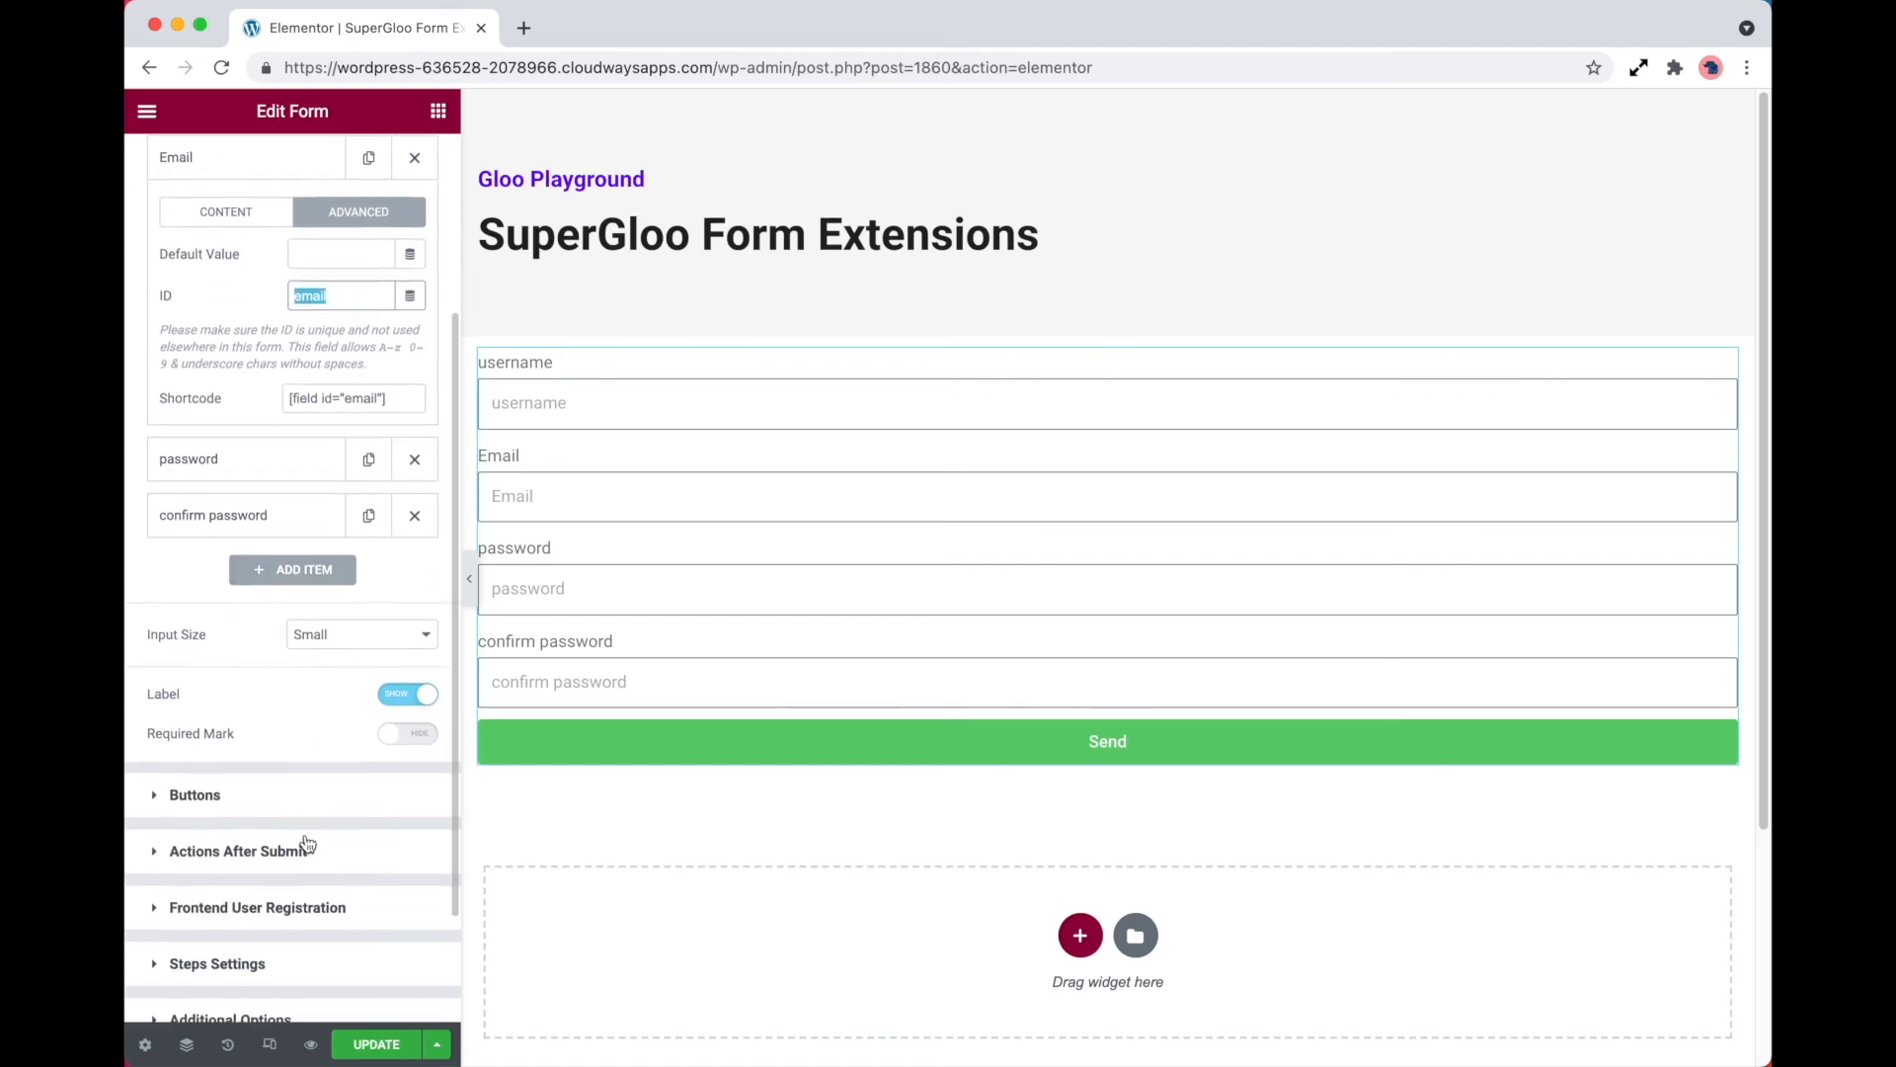
{"action": "left_click", "coordinate": [298, 912]}
{"action": "left_click", "coordinate": [343, 763]}
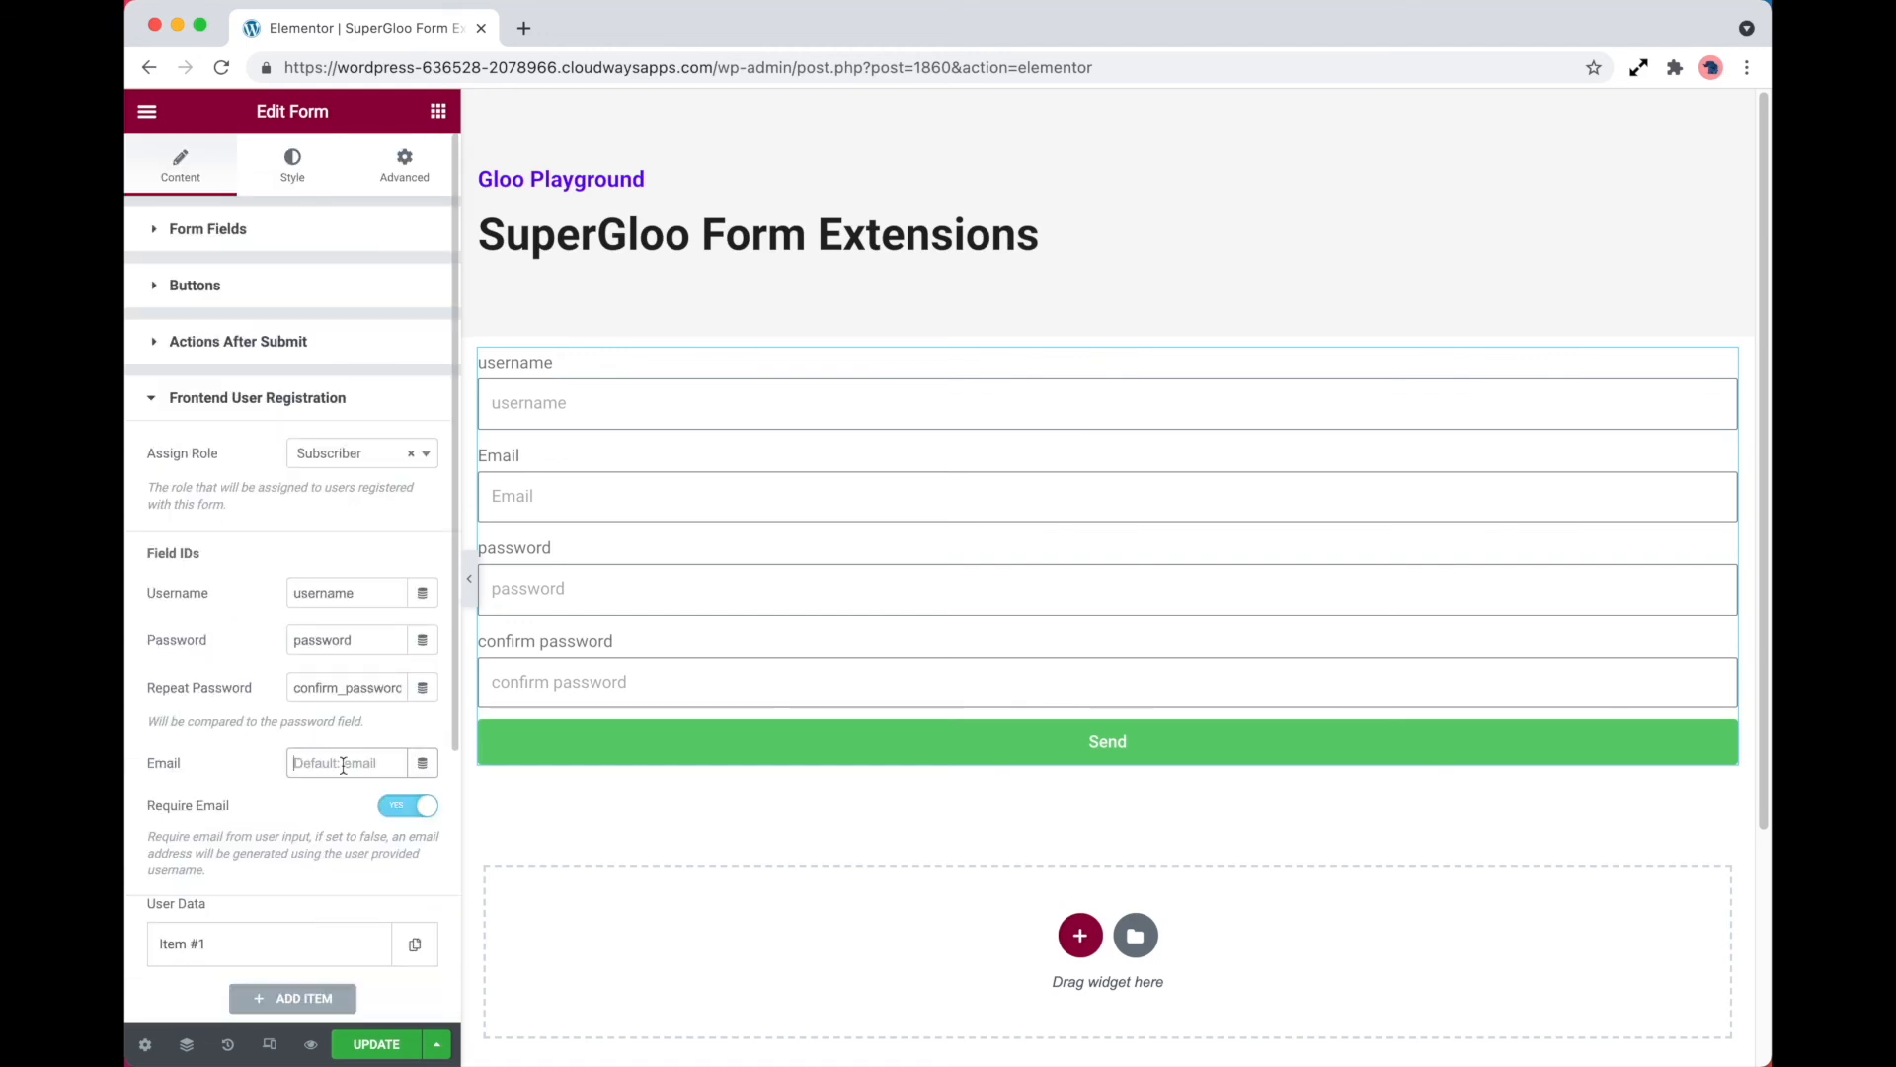
{"action": "key", "text": "cmd+v"}
Review the User Data mapping options, including the available user data fields, and the Meta Fields and Term Fields settings
{"action": "scroll", "coordinate": [342, 764], "scroll_direction": "down", "scroll_amount": 5}
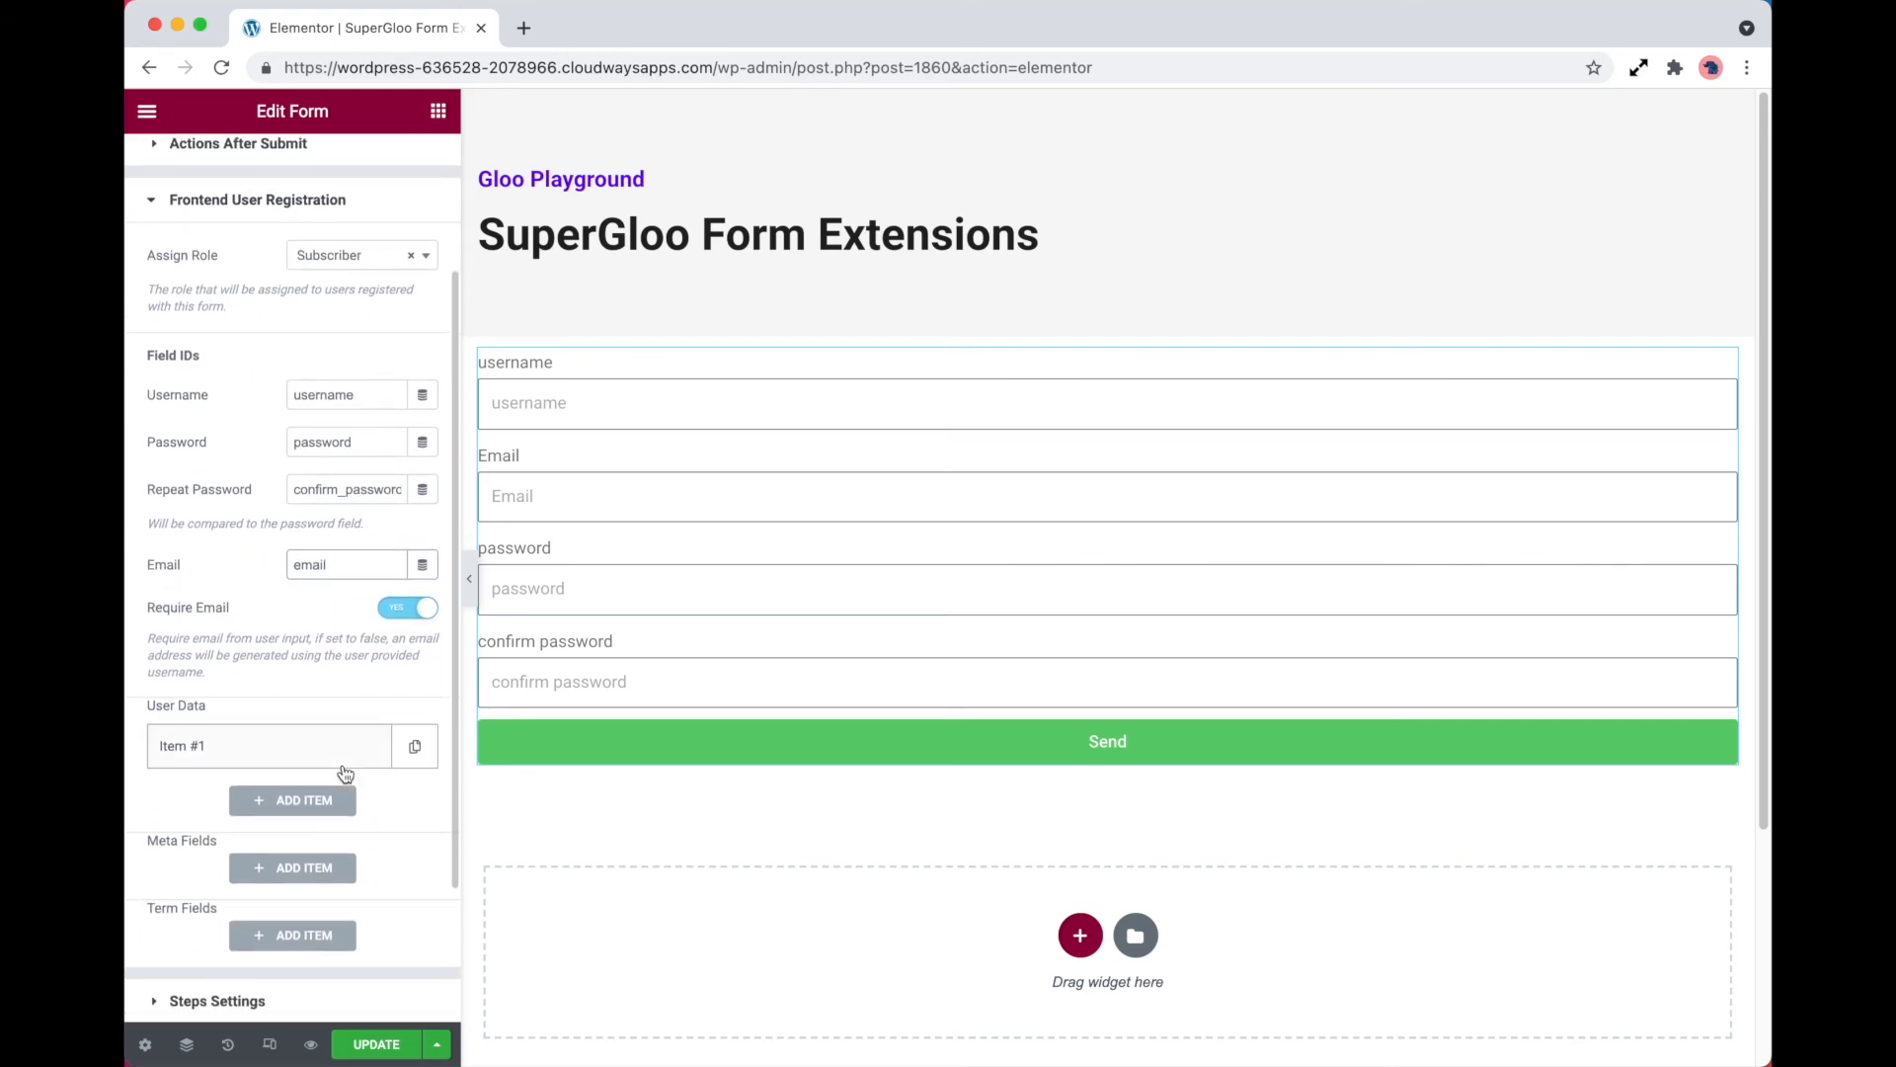
{"action": "scroll", "coordinate": [340, 726], "scroll_direction": "down", "scroll_amount": 1}
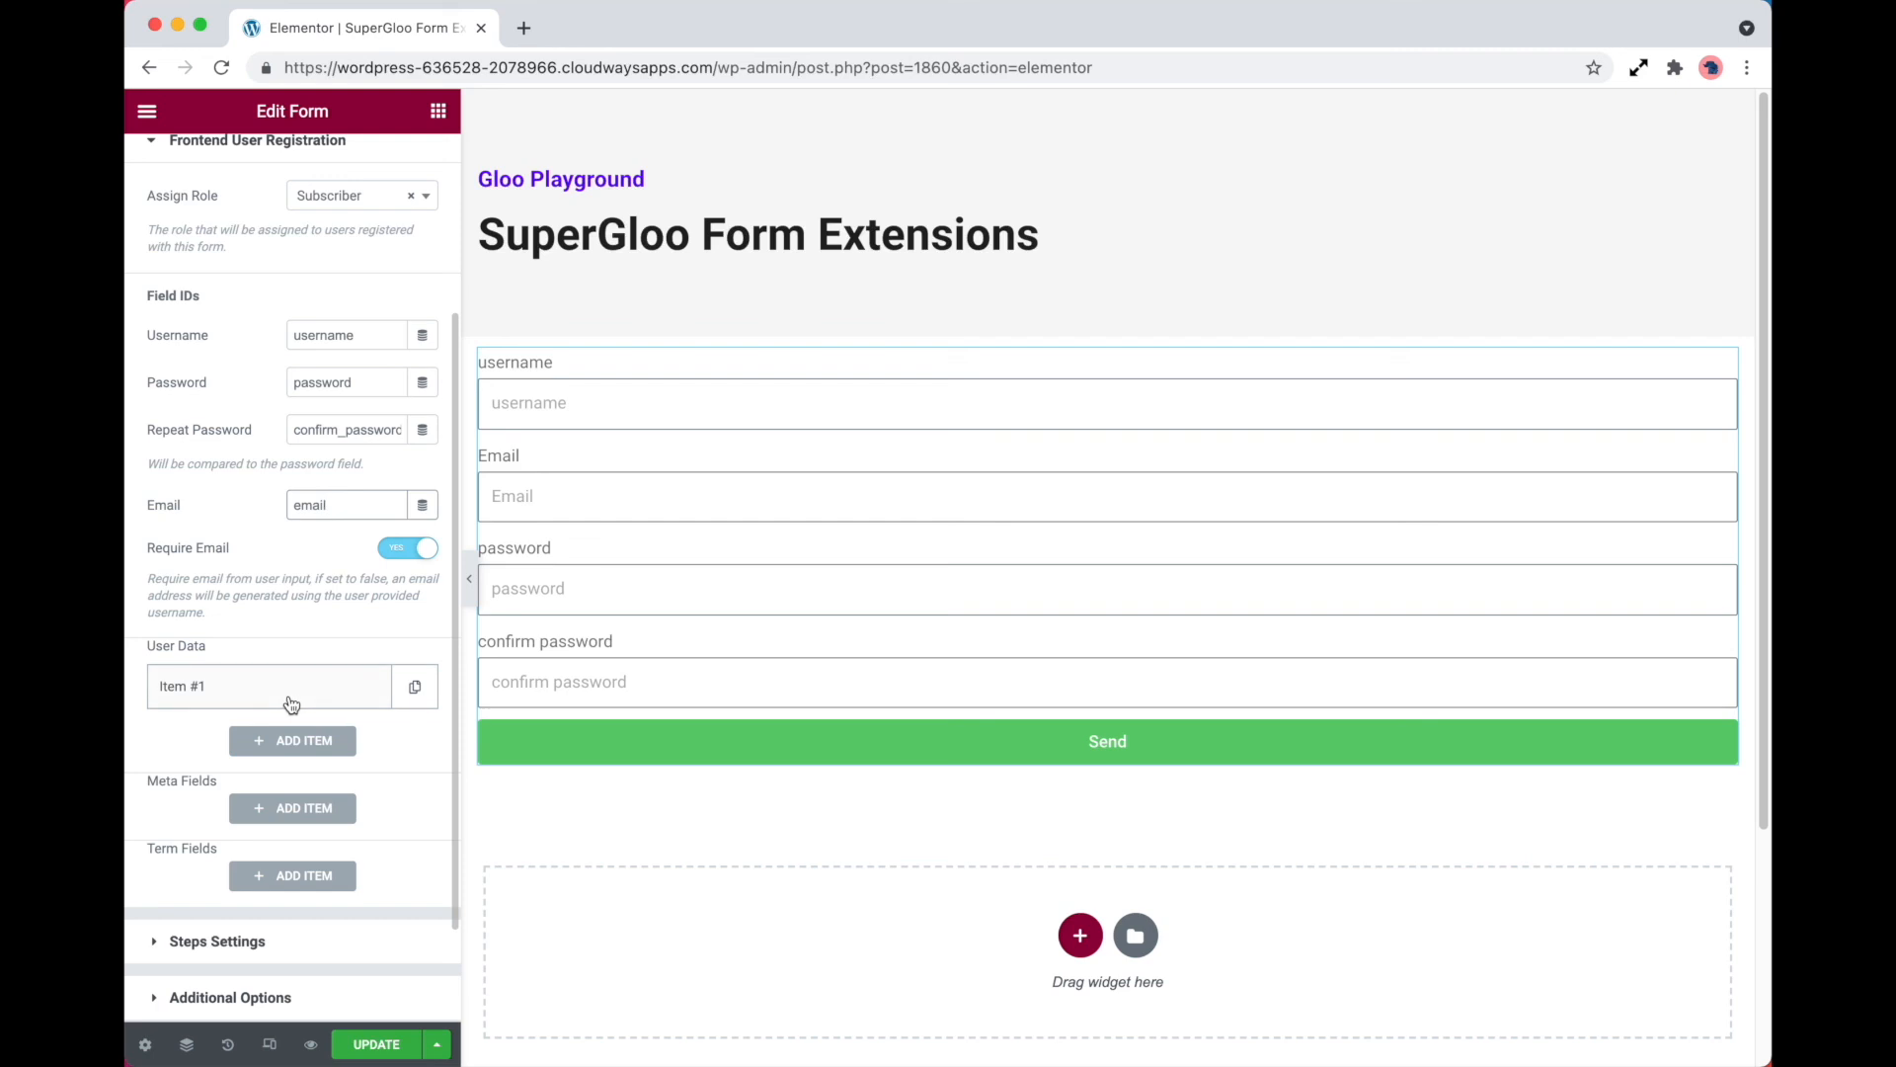
{"action": "left_click", "coordinate": [297, 700]}
{"action": "left_click", "coordinate": [305, 766]}
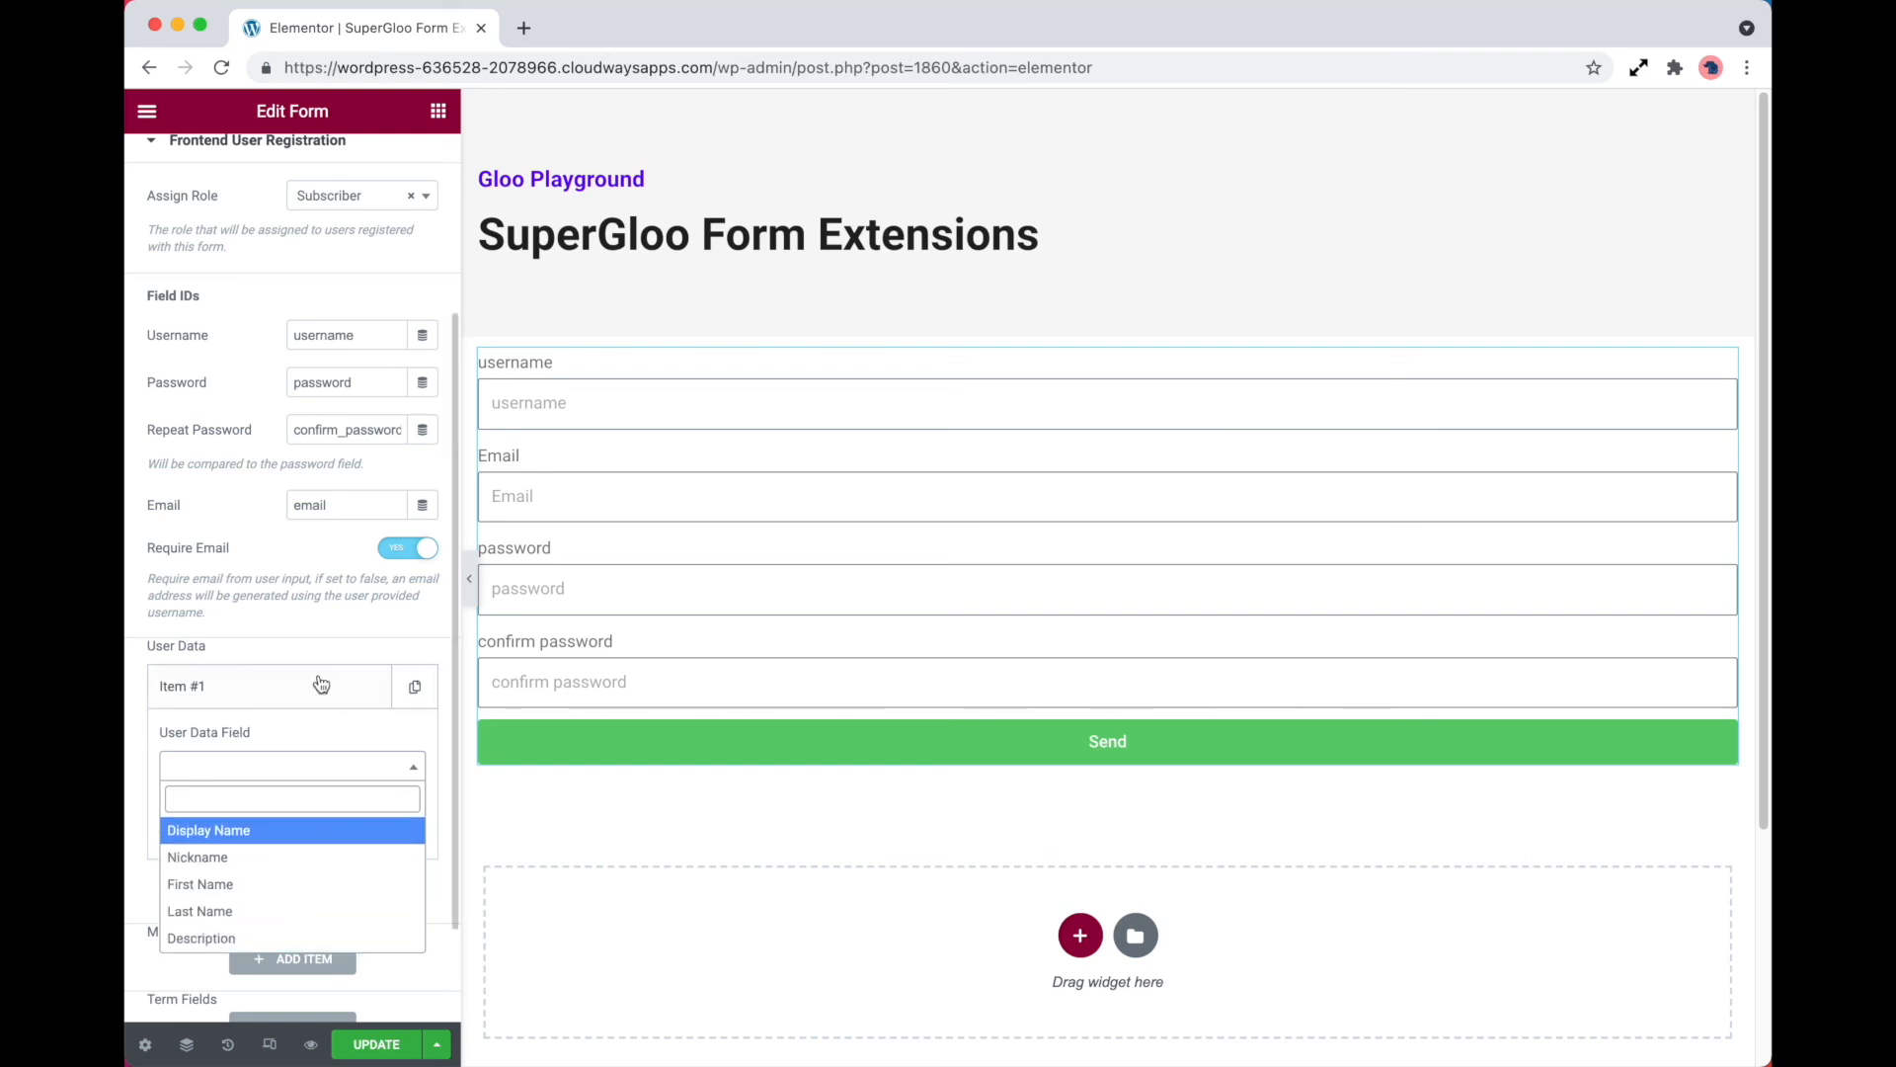
{"action": "left_click", "coordinate": [322, 656]}
{"action": "scroll", "coordinate": [323, 808], "scroll_direction": "down", "scroll_amount": 2}
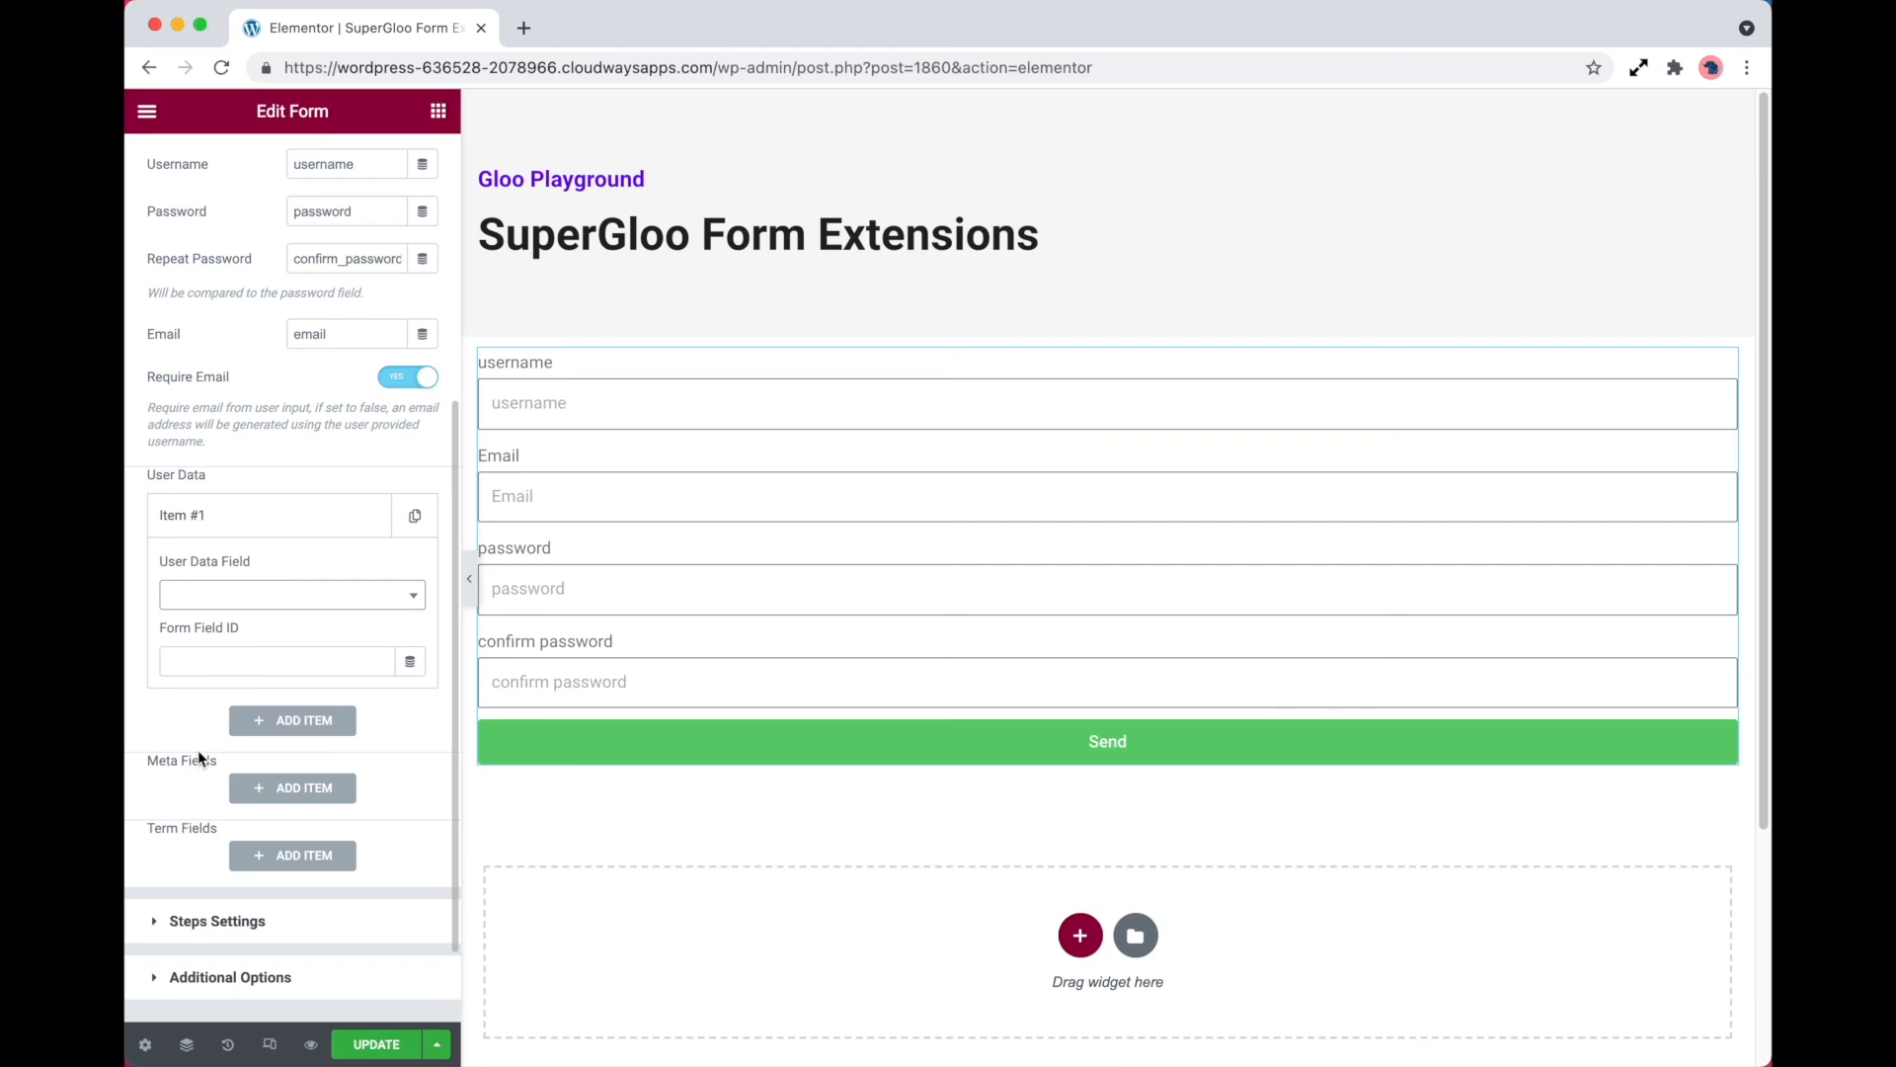
Update the page and, in its preview, fill in the username test_user and the test user's email address
{"action": "left_click", "coordinate": [377, 1044]}
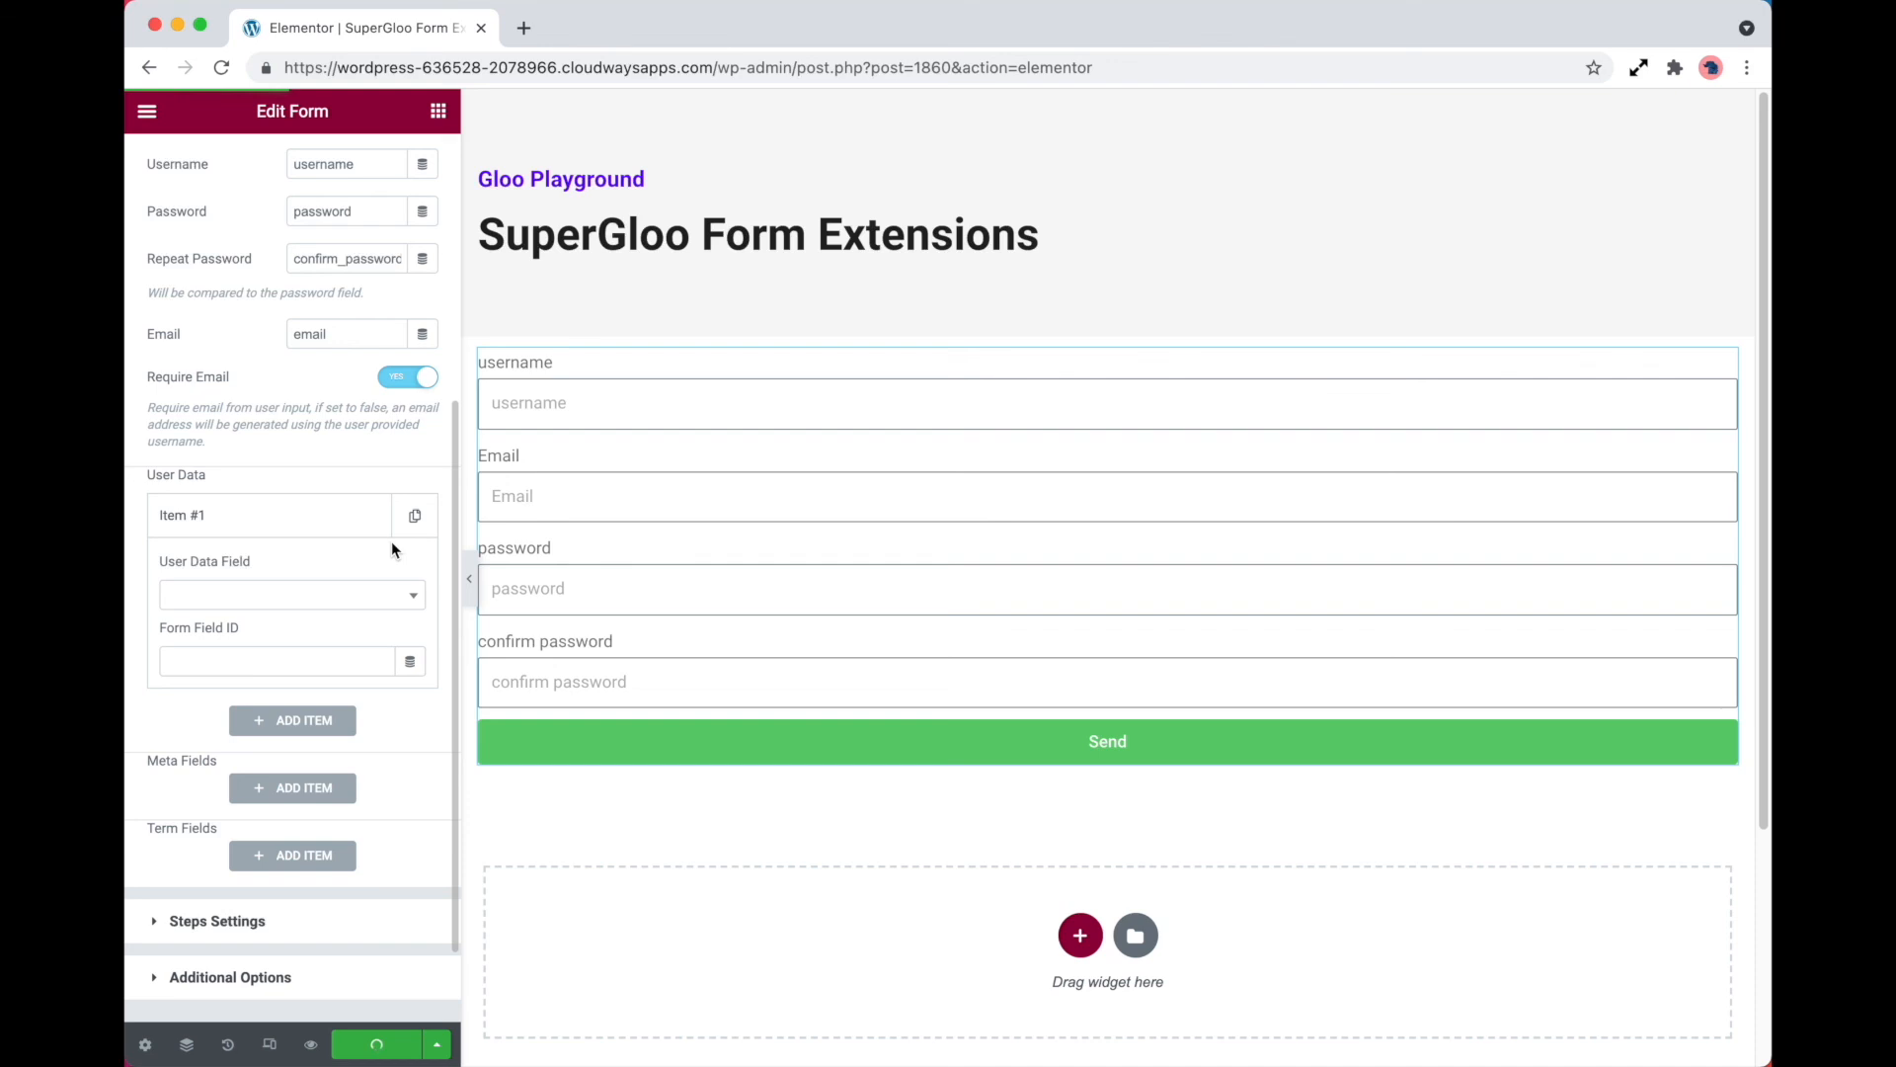
{"action": "left_click", "coordinate": [310, 1044]}
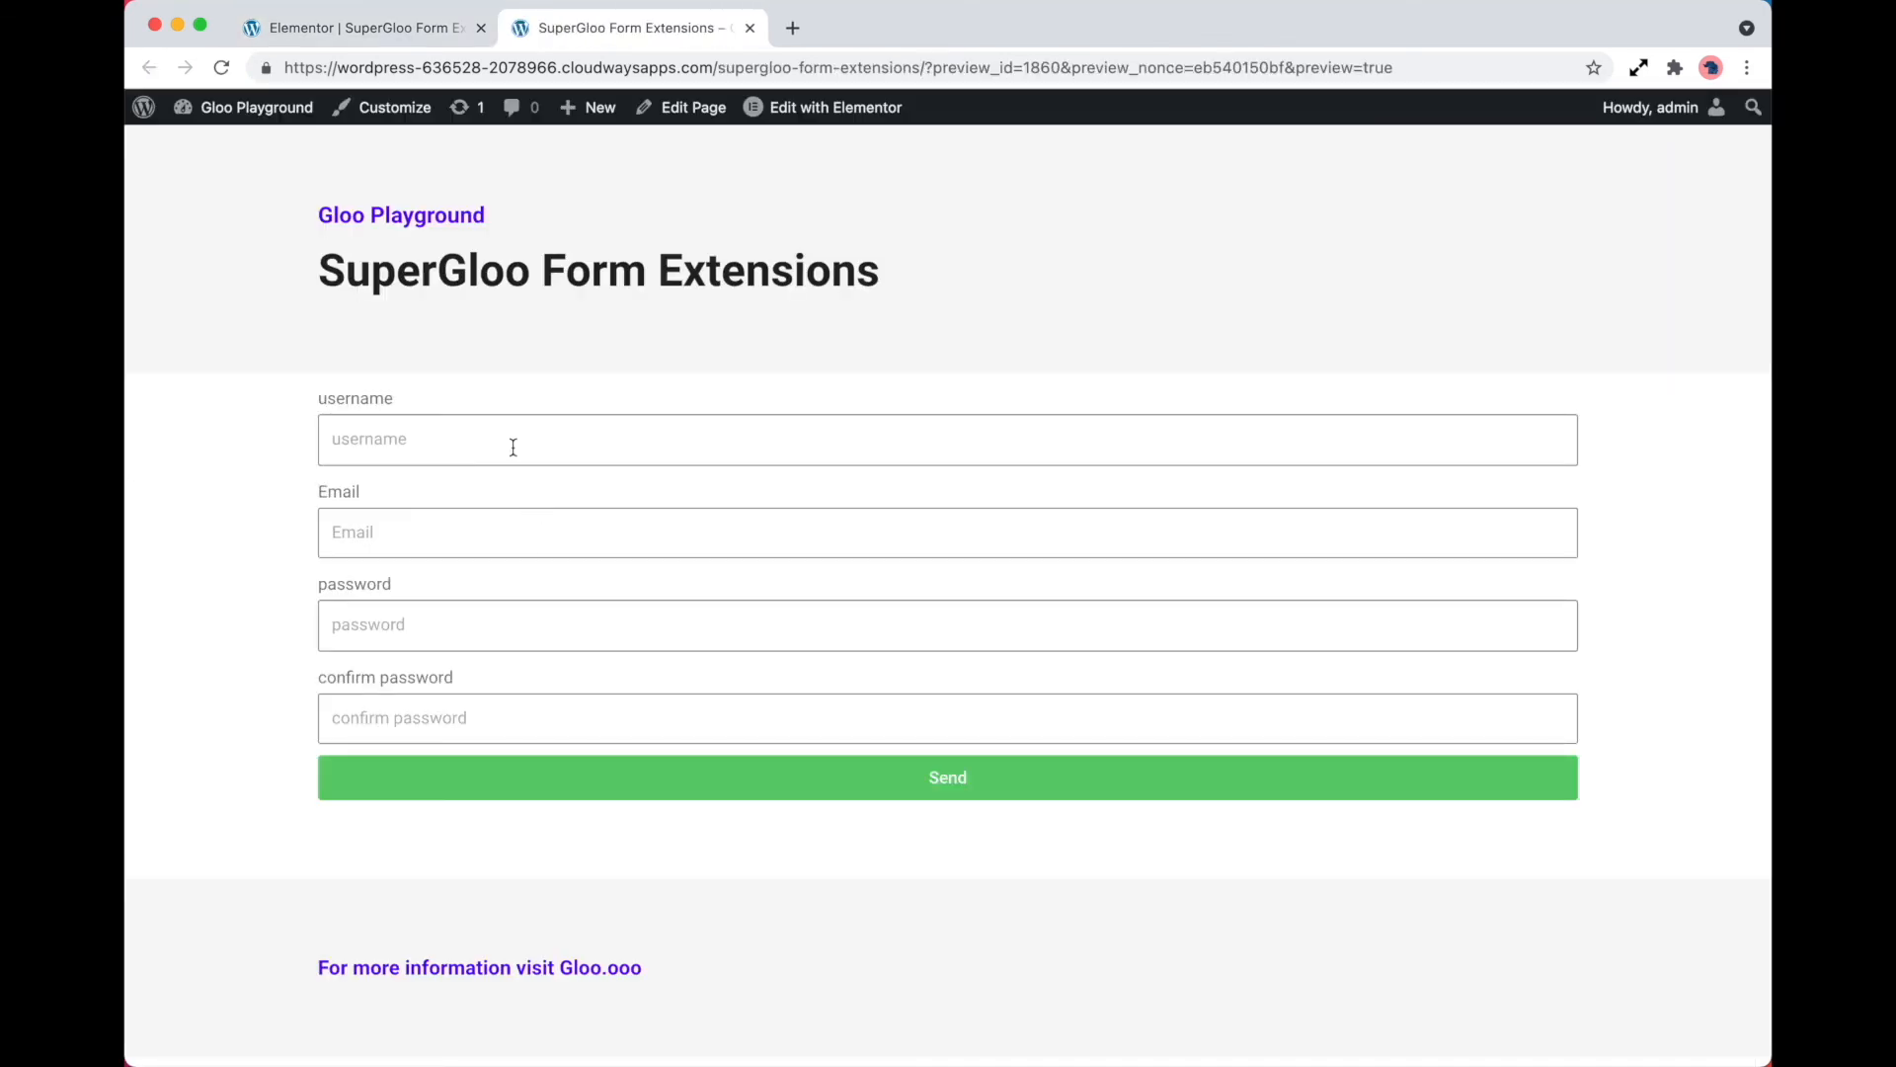
{"action": "left_click", "coordinate": [406, 449]}
{"action": "key", "text": "Escape"}
{"action": "type", "text": "test_user"}
{"action": "key", "text": "Tab"}
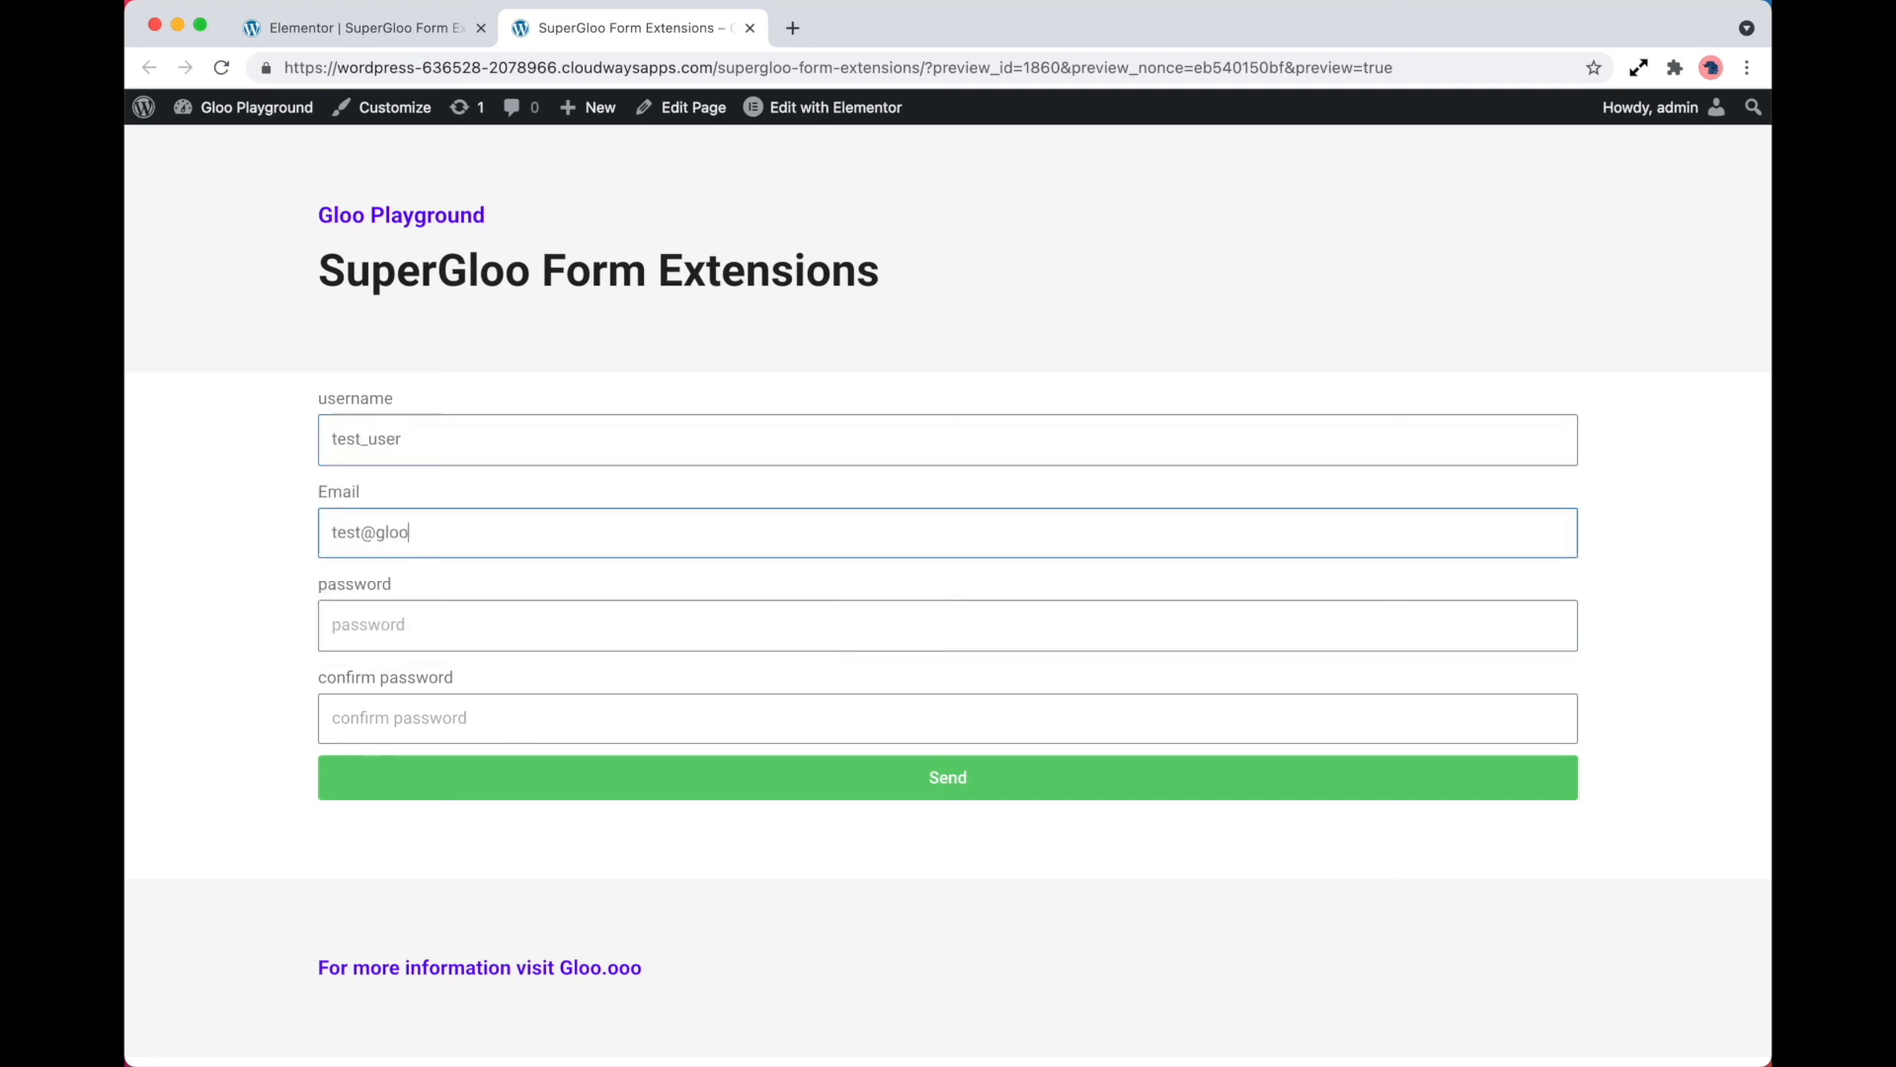
Enter the account password in the password and confirm password fields and submit the registration form
{"action": "key", "text": "Tab"}
{"action": "type", "text": "••••"}
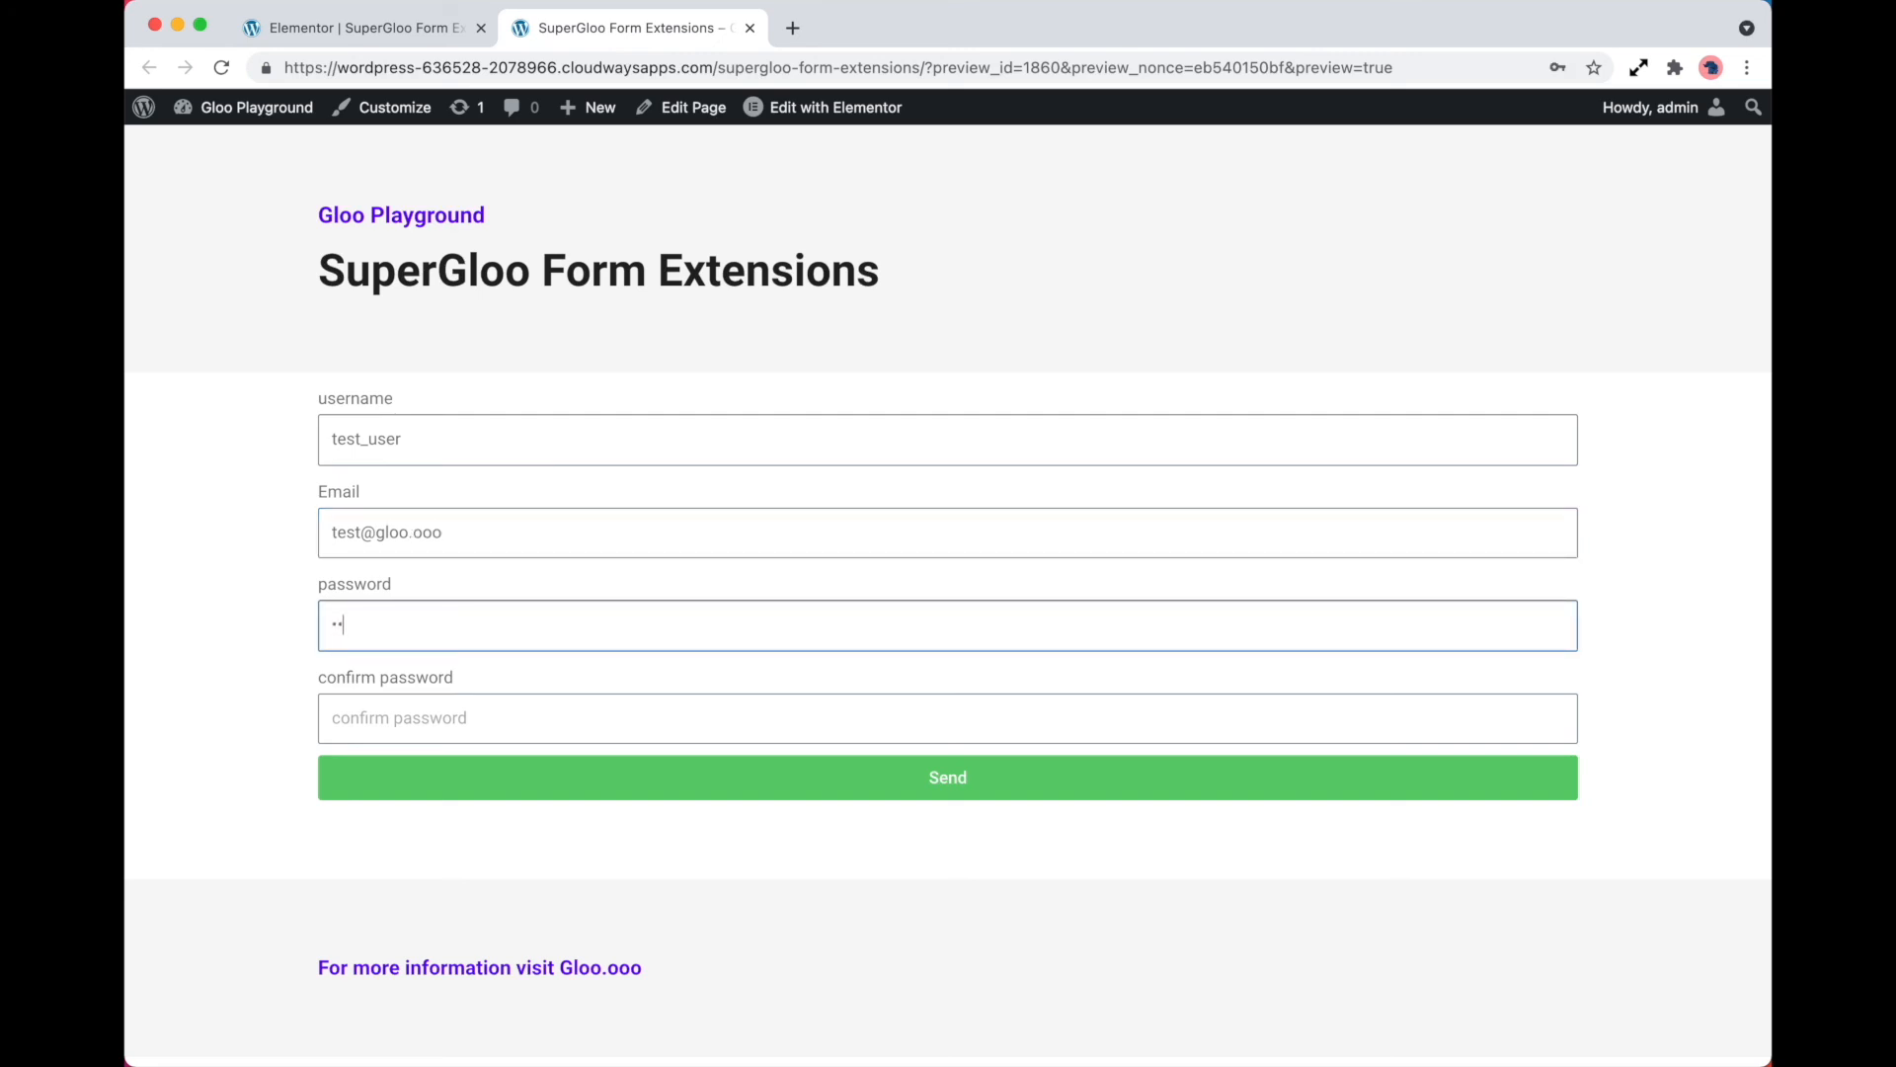
{"action": "key", "text": "Tab"}
{"action": "type", "text": "••••"}
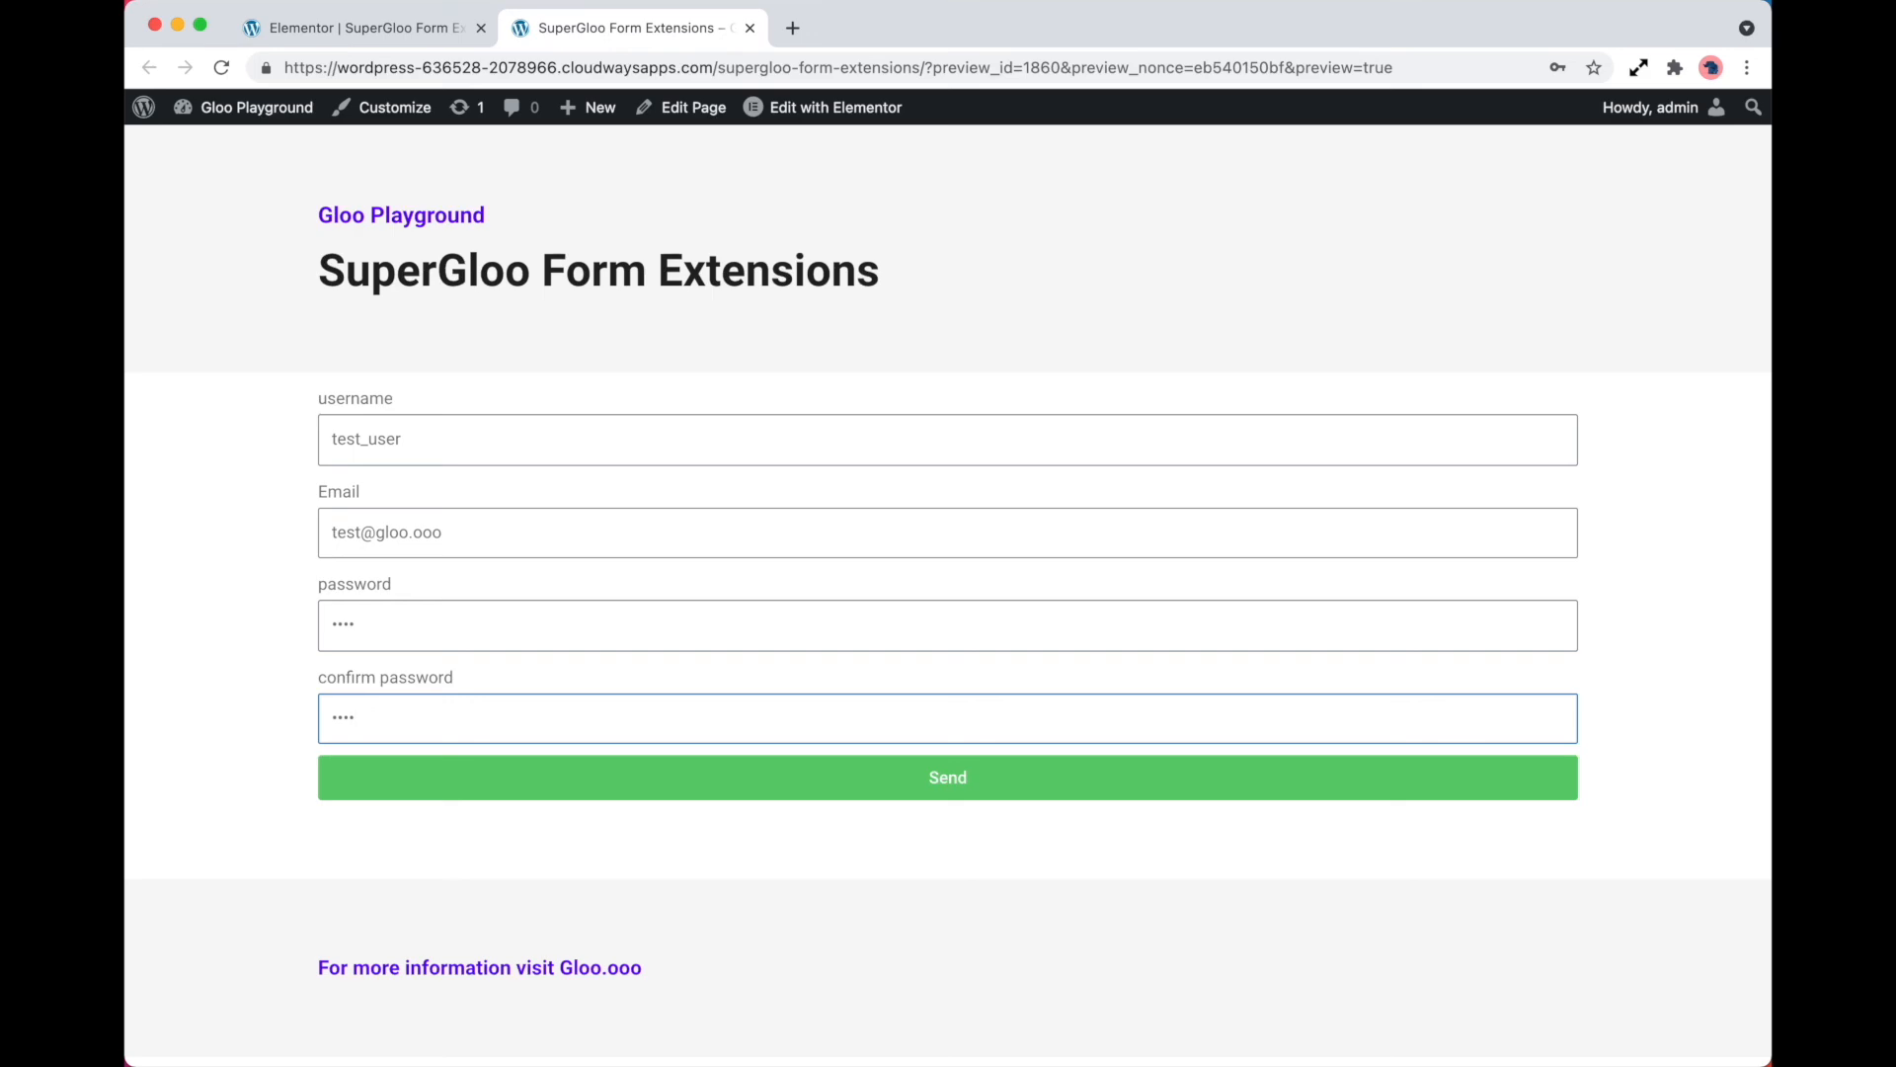
{"action": "left_click", "coordinate": [571, 785]}
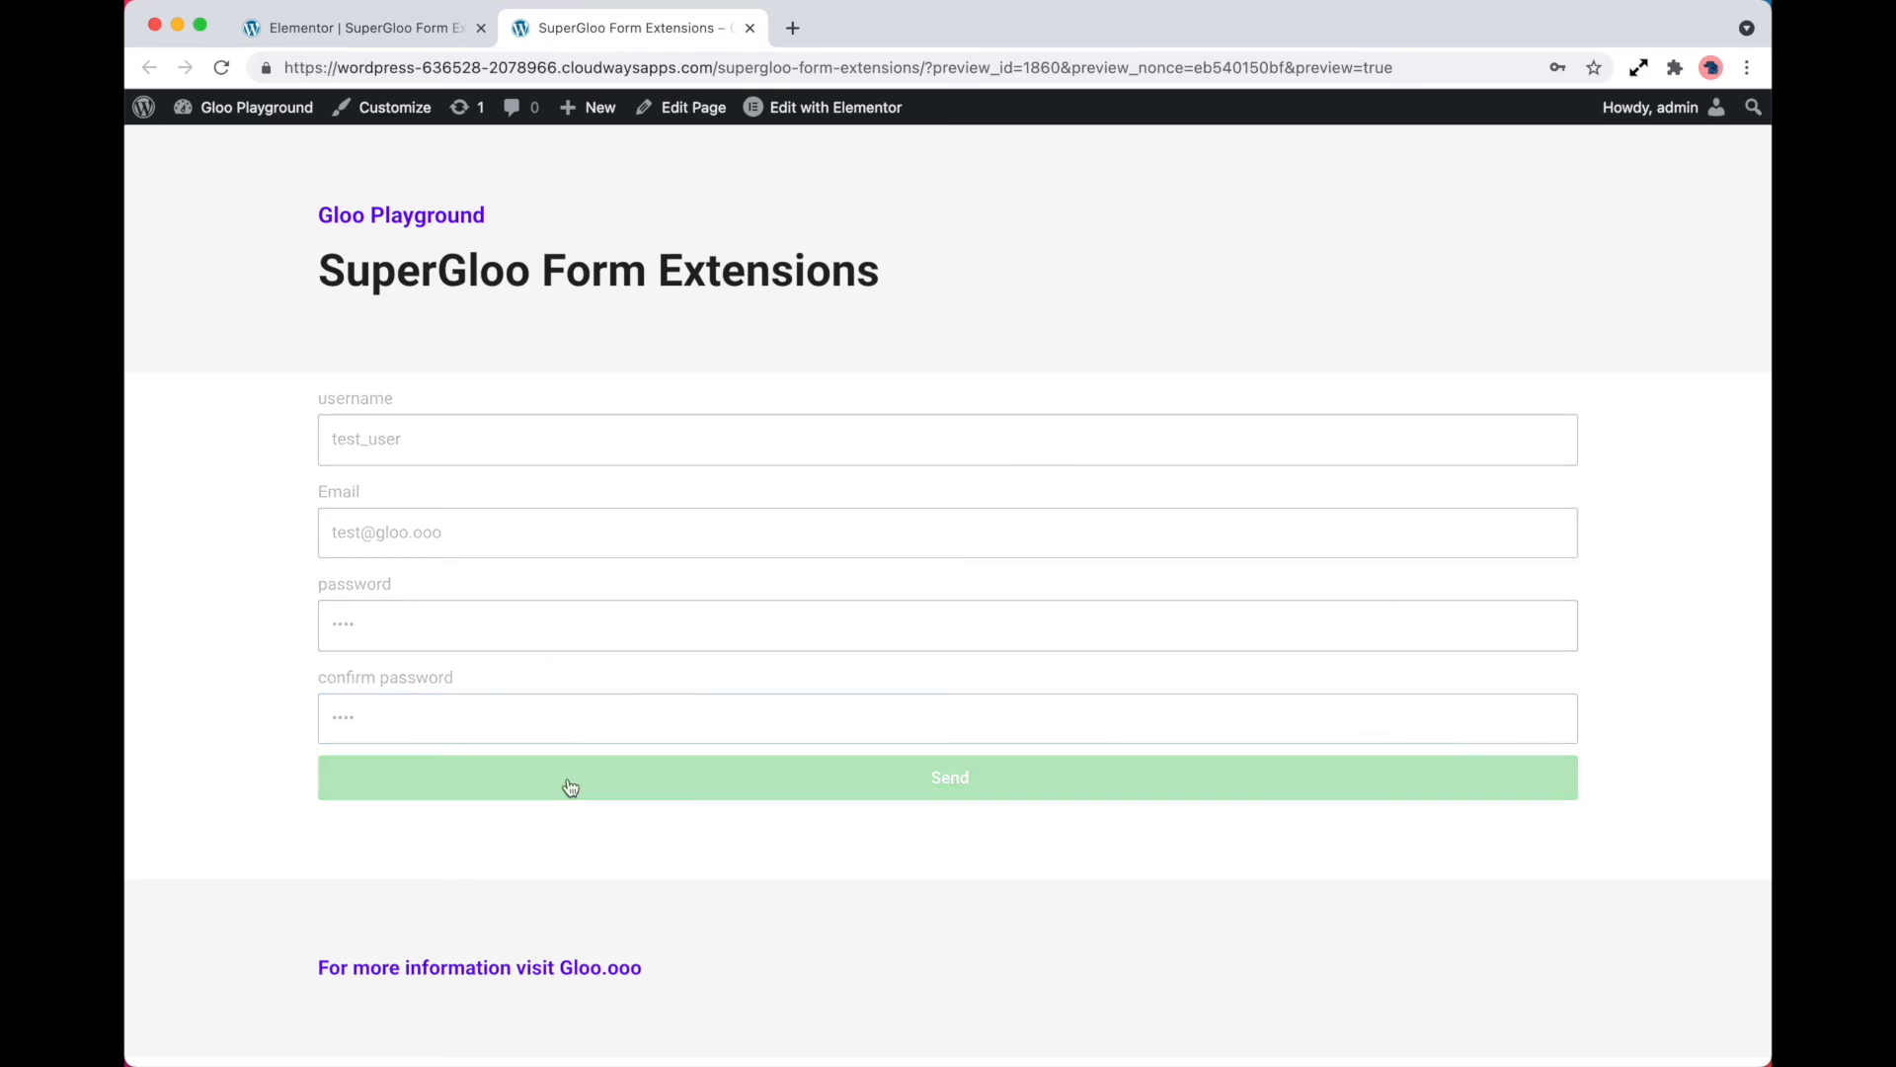
Open the test_user account from the WordPress users list and examine its role, name and contact details
{"action": "left_click", "coordinate": [290, 114]}
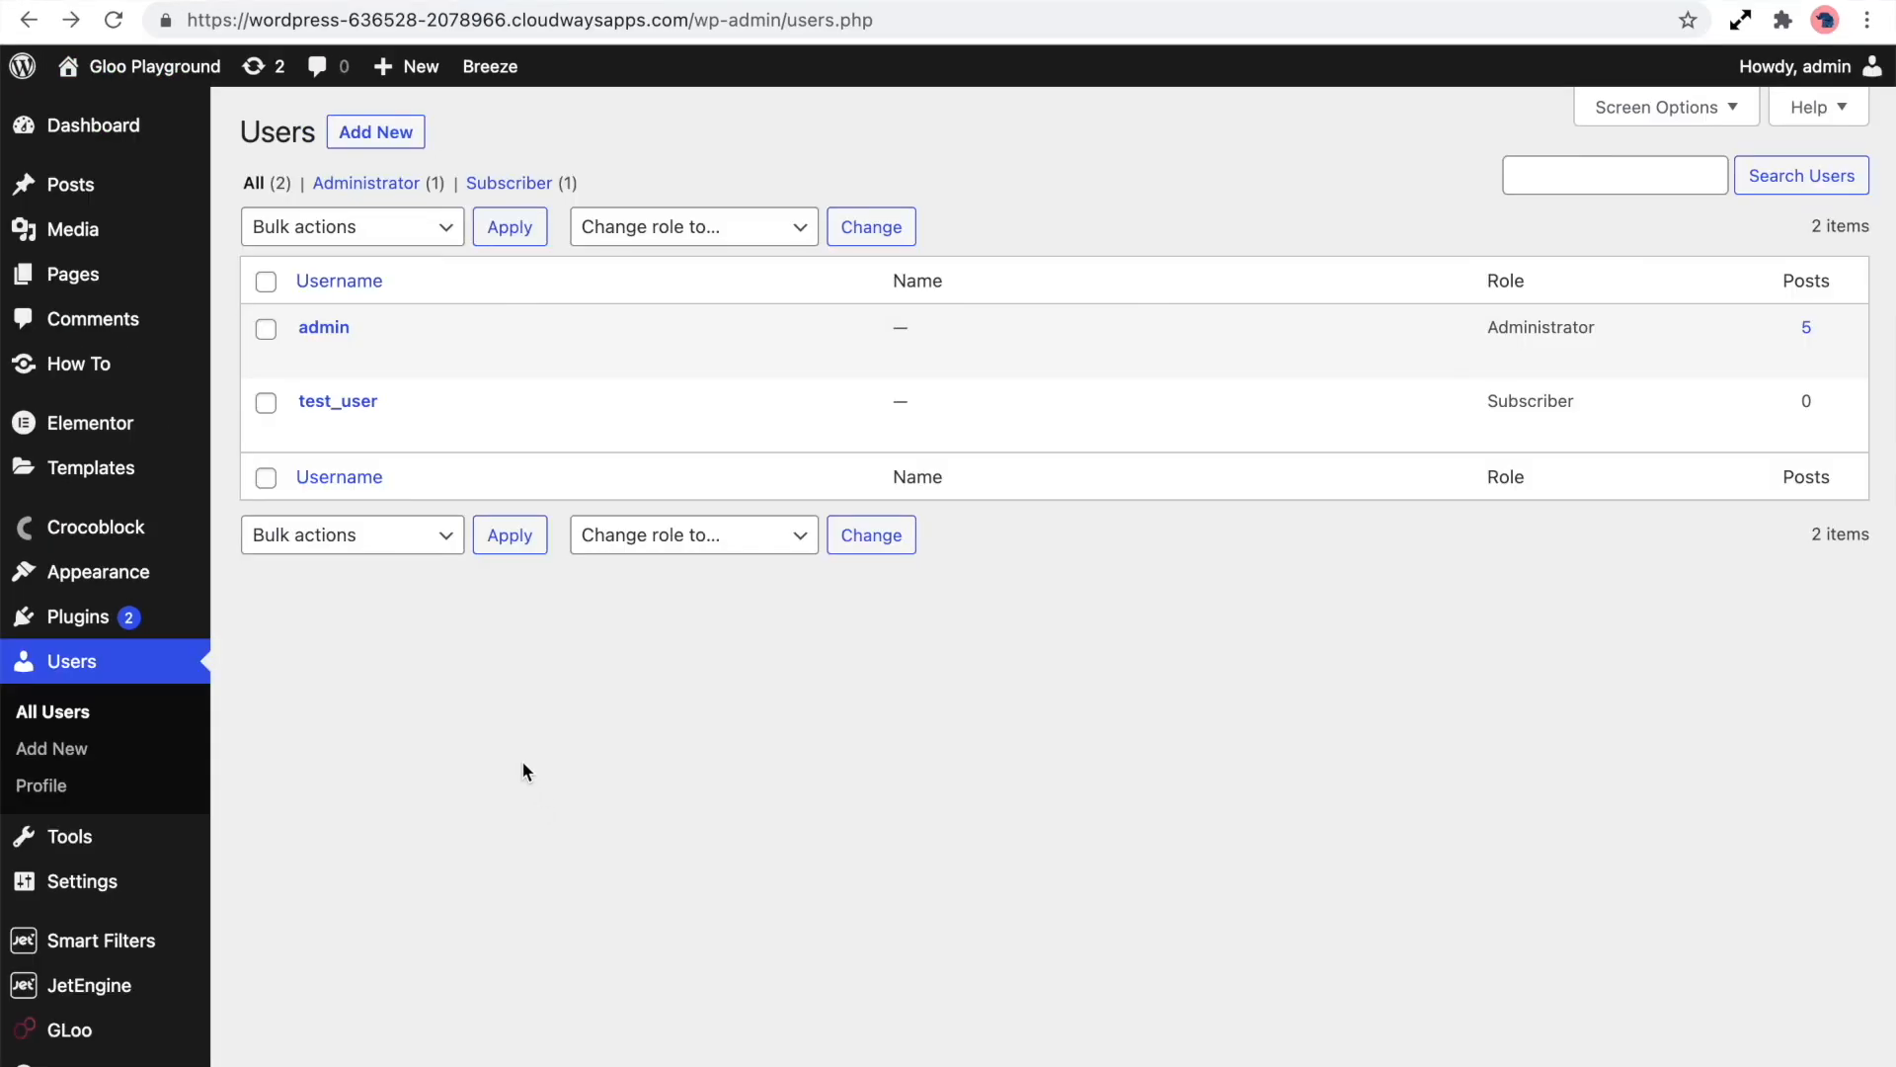
{"action": "left_click", "coordinate": [338, 401]}
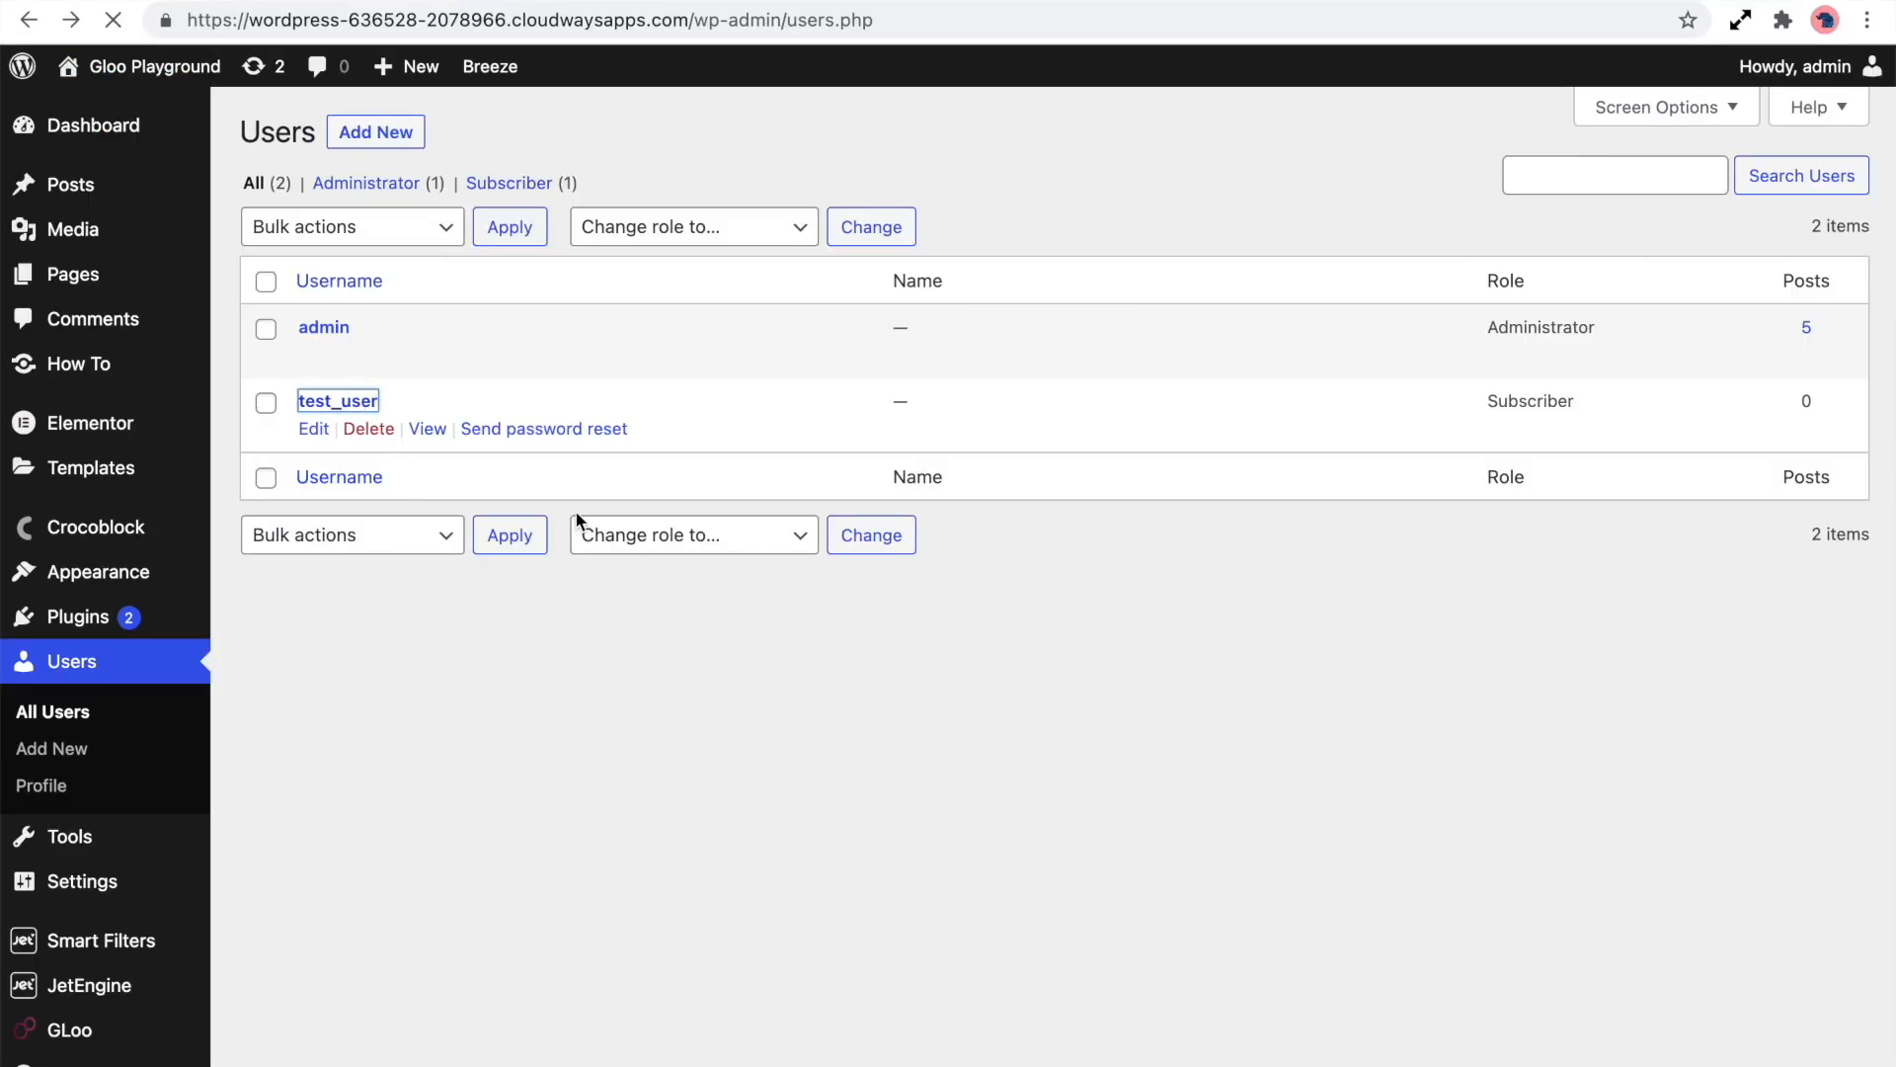
{"action": "scroll", "coordinate": [389, 689], "scroll_direction": "down", "scroll_amount": 2}
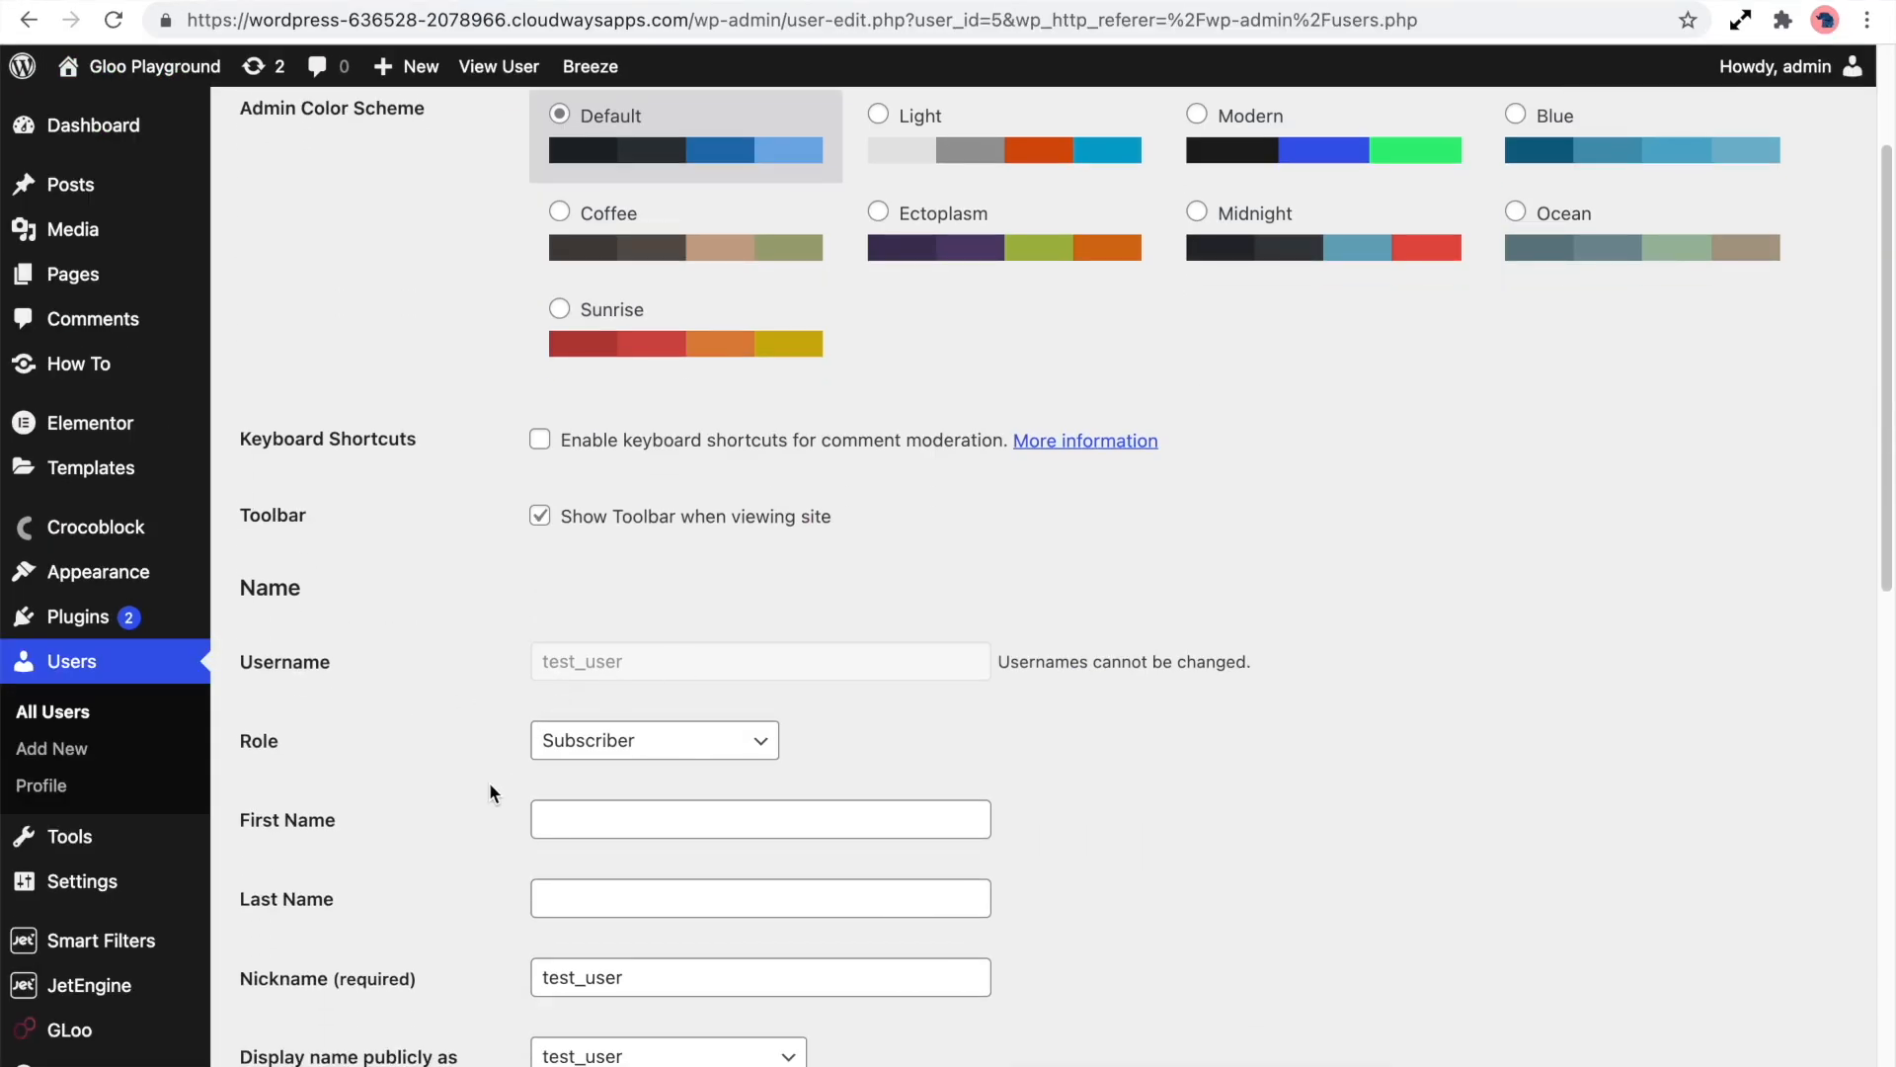
{"action": "scroll", "coordinate": [489, 782], "scroll_direction": "down", "scroll_amount": 2}
{"action": "scroll", "coordinate": [503, 661], "scroll_direction": "down", "scroll_amount": 2}
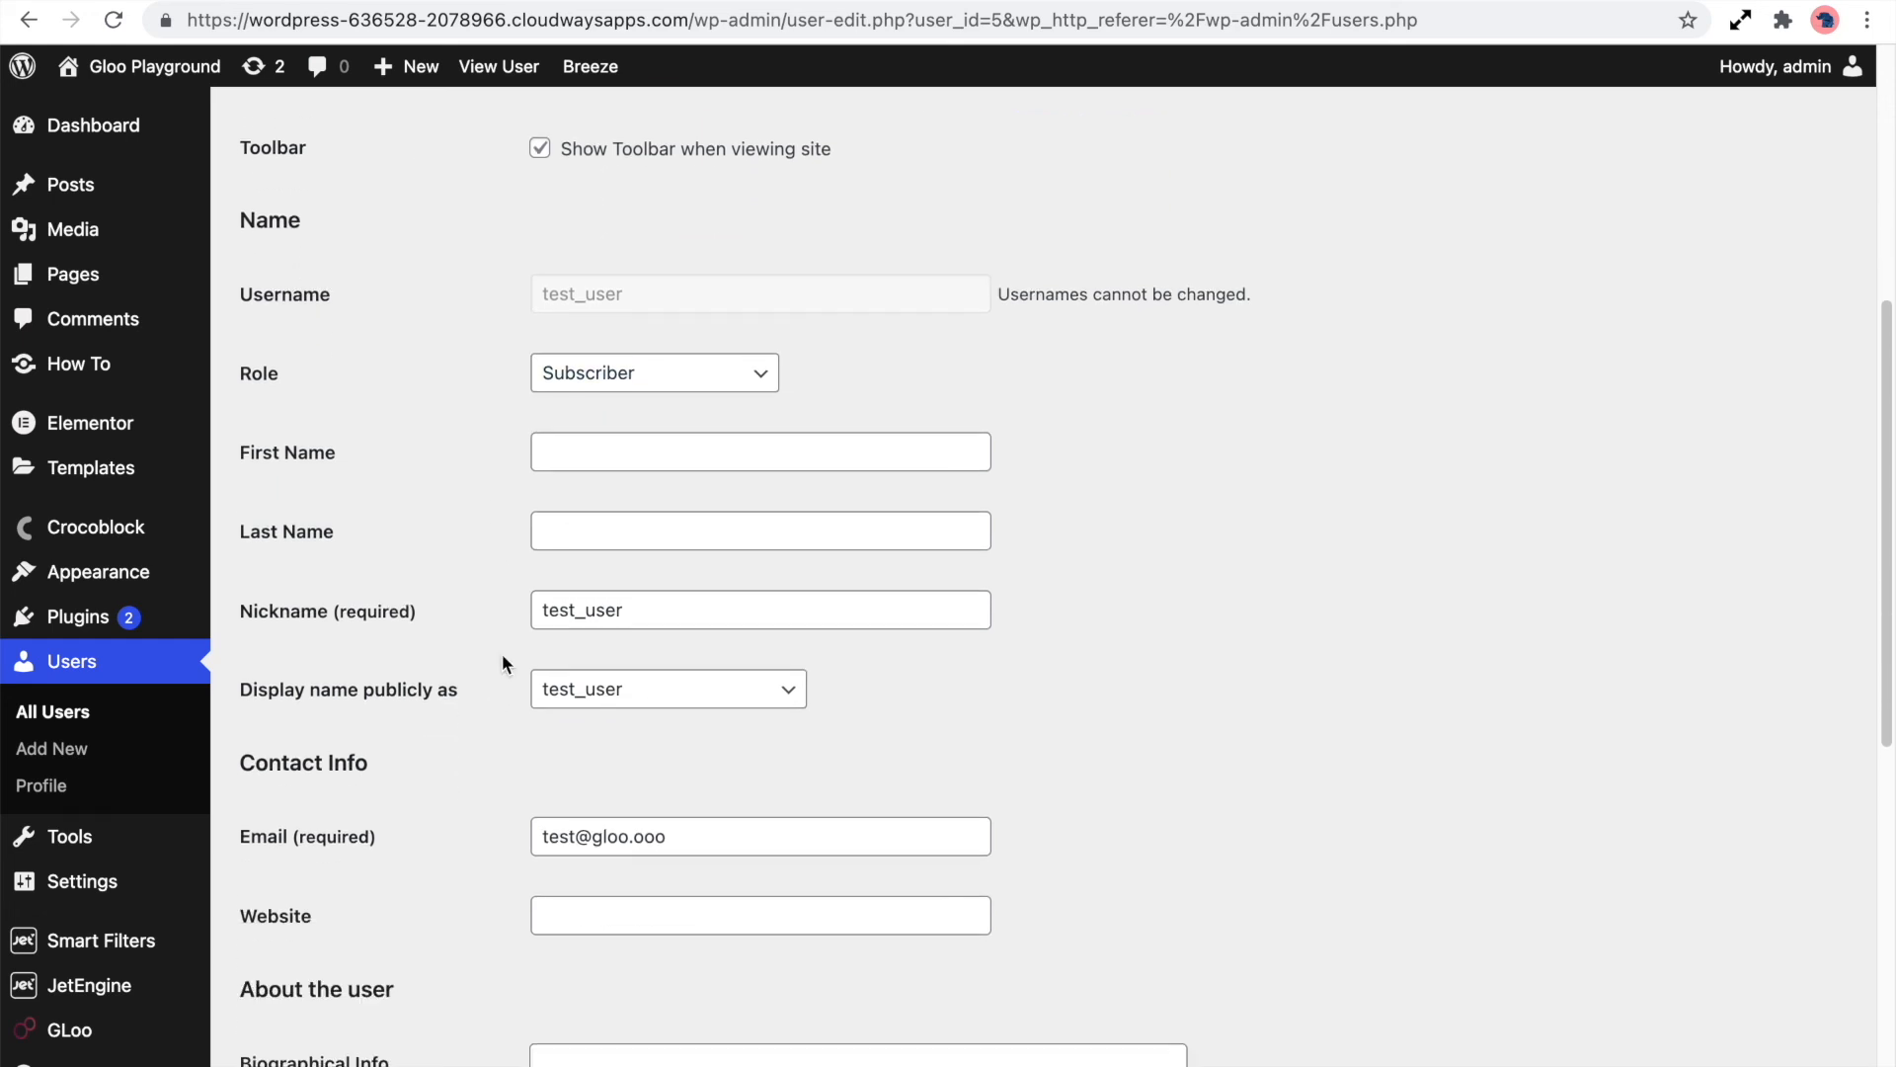
{"action": "scroll", "coordinate": [505, 642], "scroll_direction": "down", "scroll_amount": 2}
{"action": "scroll", "coordinate": [512, 662], "scroll_direction": "down", "scroll_amount": 1}
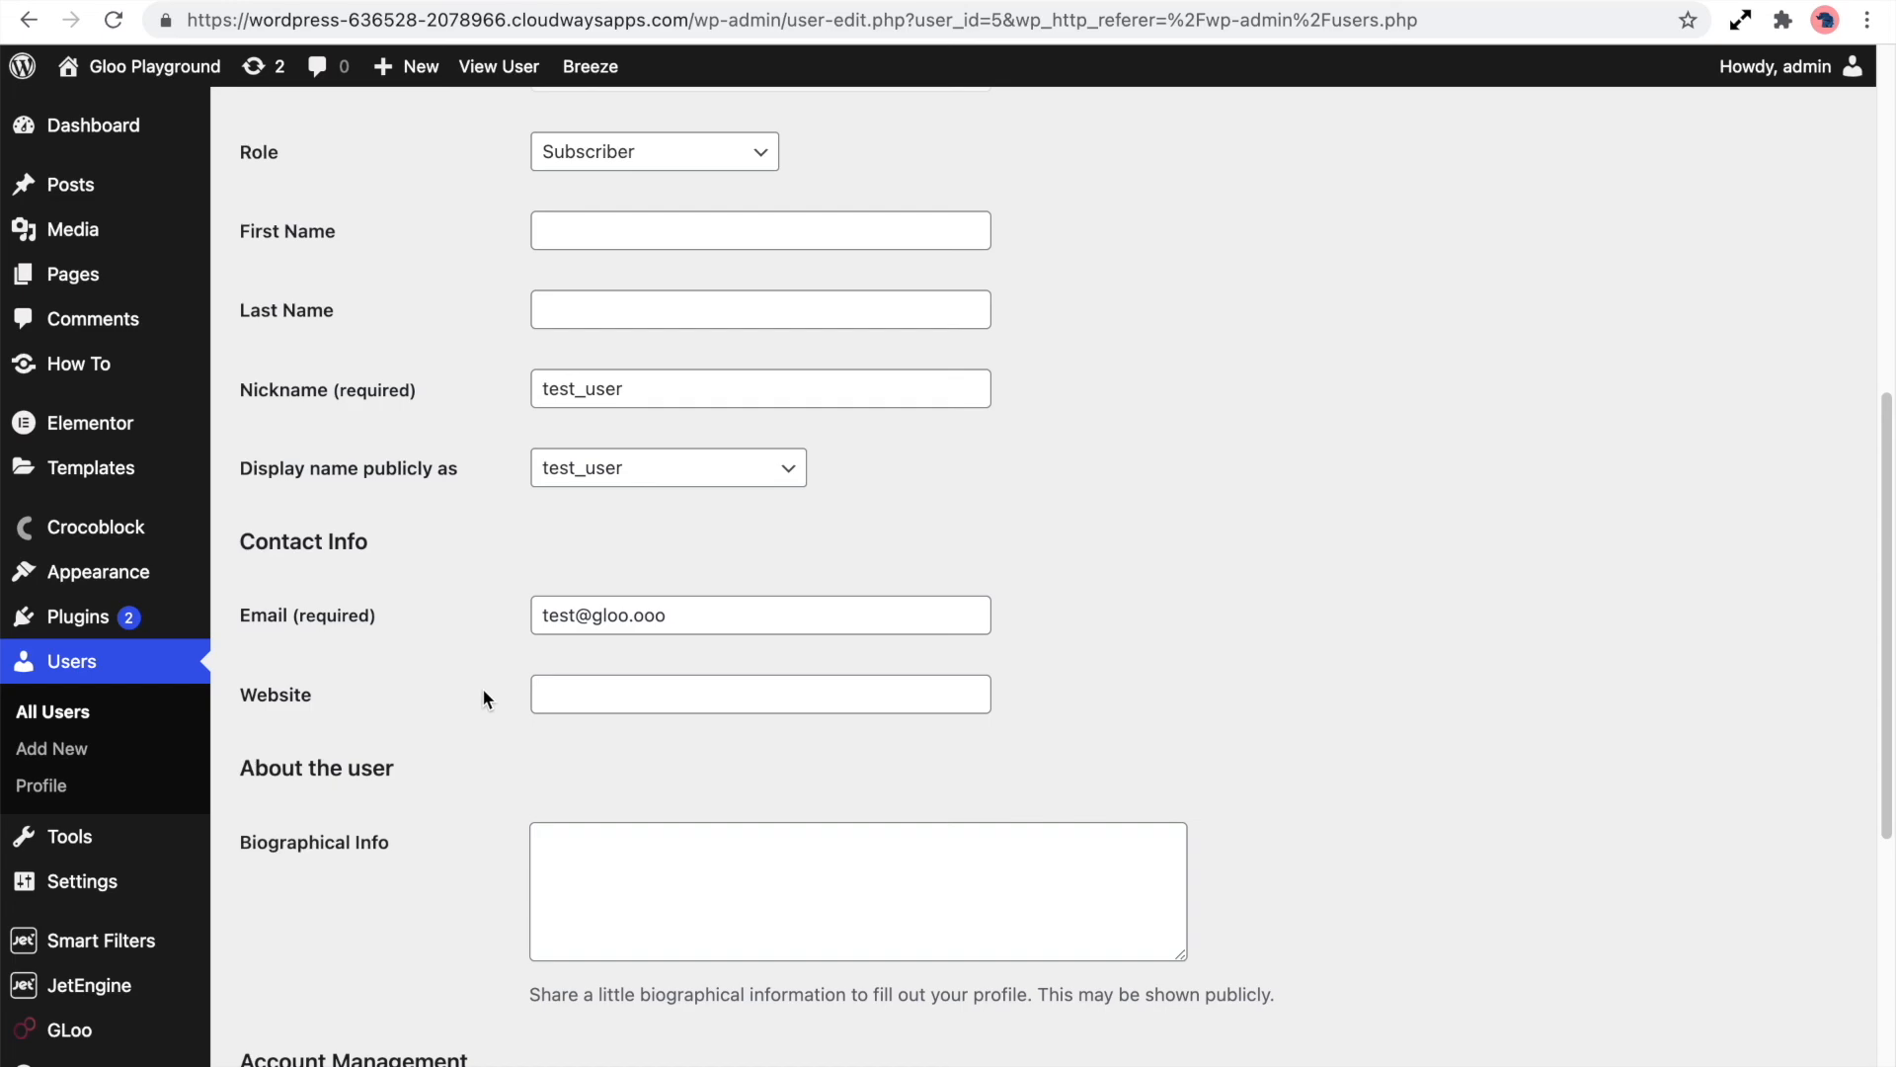
{"action": "scroll", "coordinate": [484, 699], "scroll_direction": "down", "scroll_amount": 5}
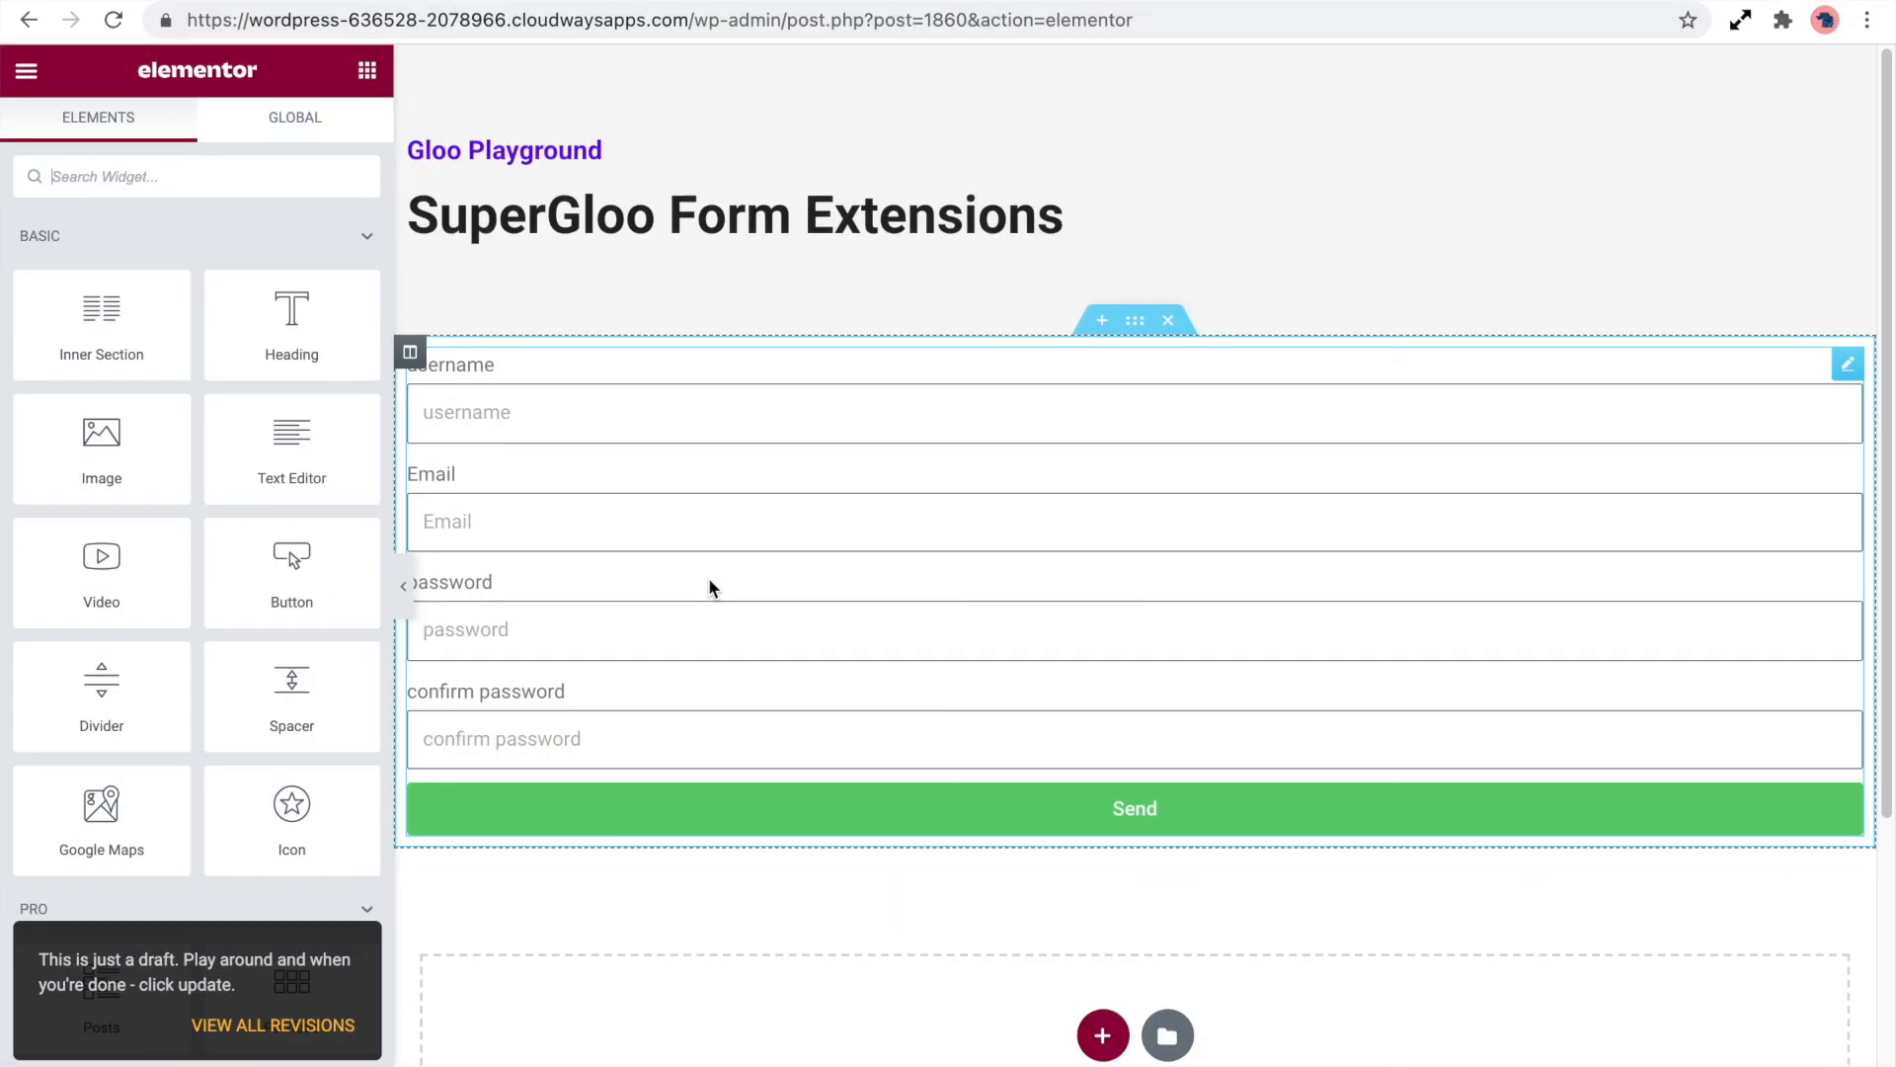
Back in the Elementor editor, open the list of available Actions After Submit for the form
{"action": "left_click", "coordinate": [711, 587]}
{"action": "scroll", "coordinate": [296, 711], "scroll_direction": "down", "scroll_amount": 3}
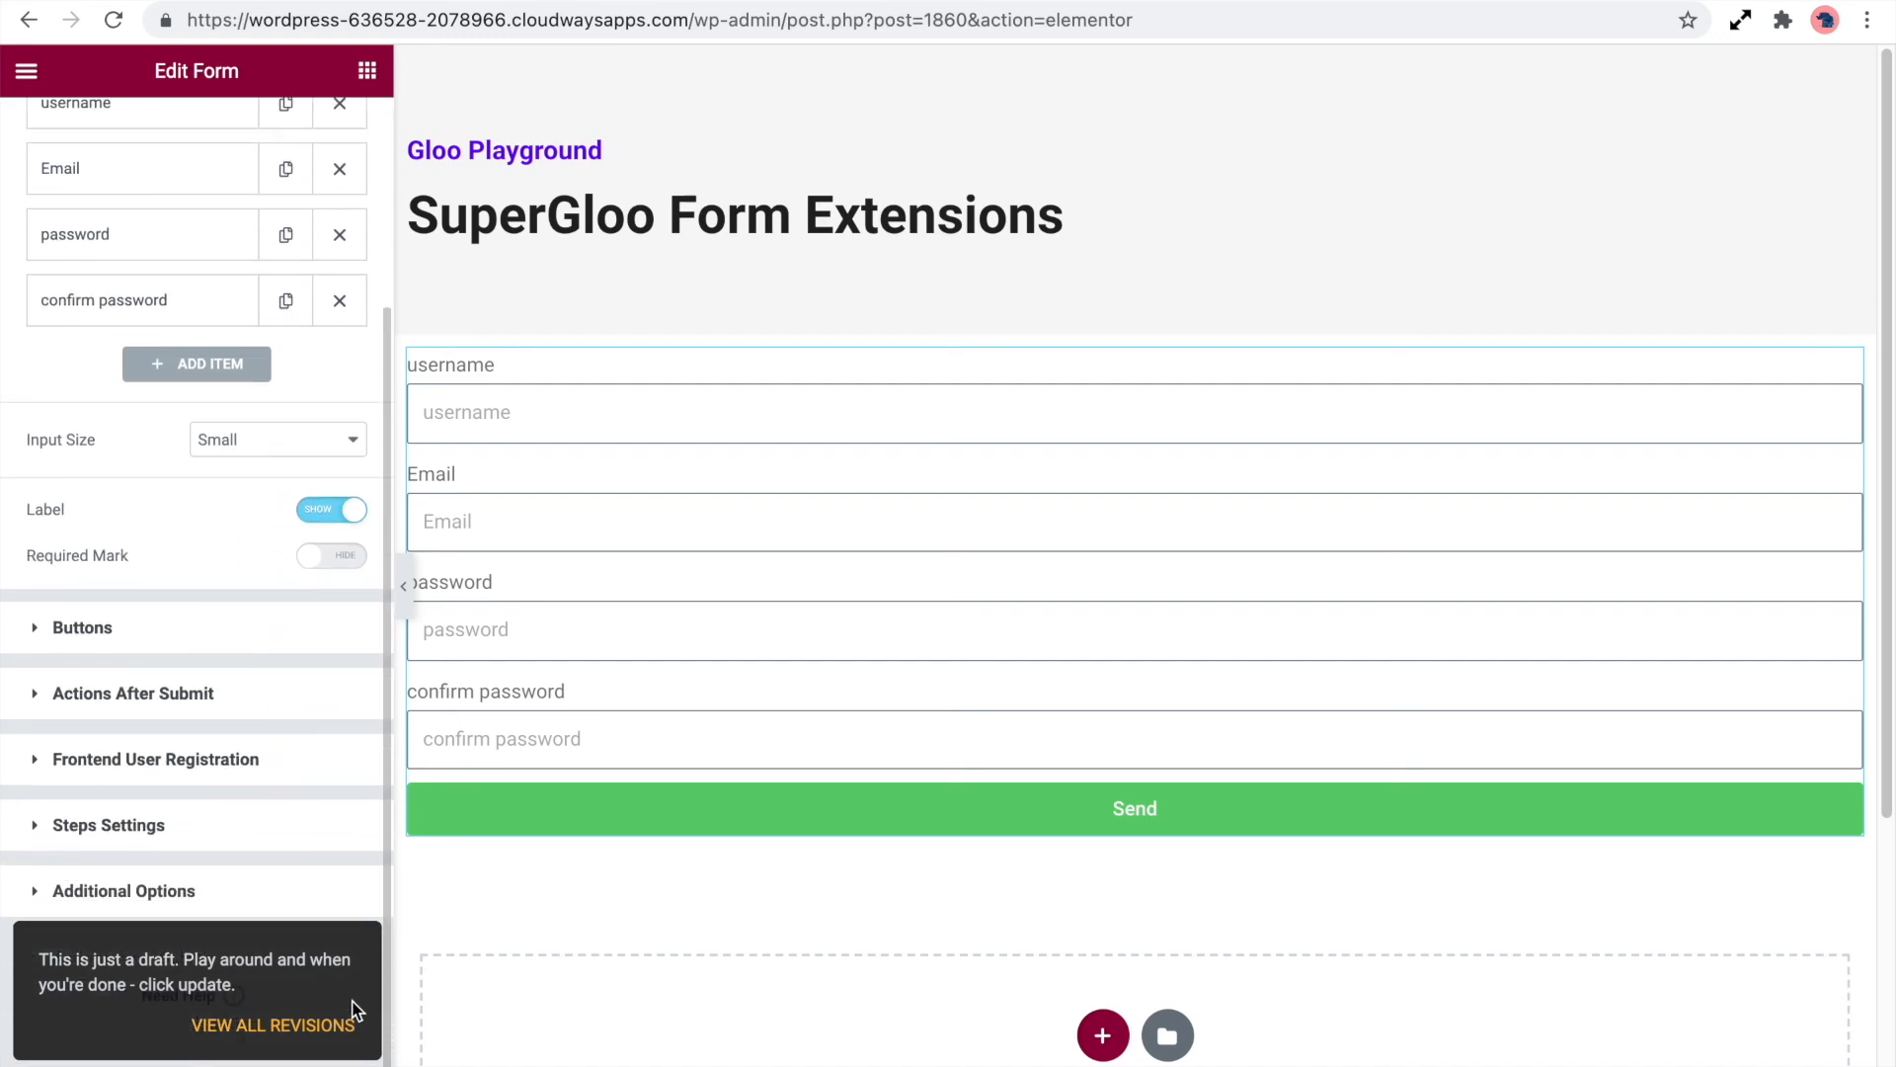
{"action": "left_click", "coordinate": [228, 703]}
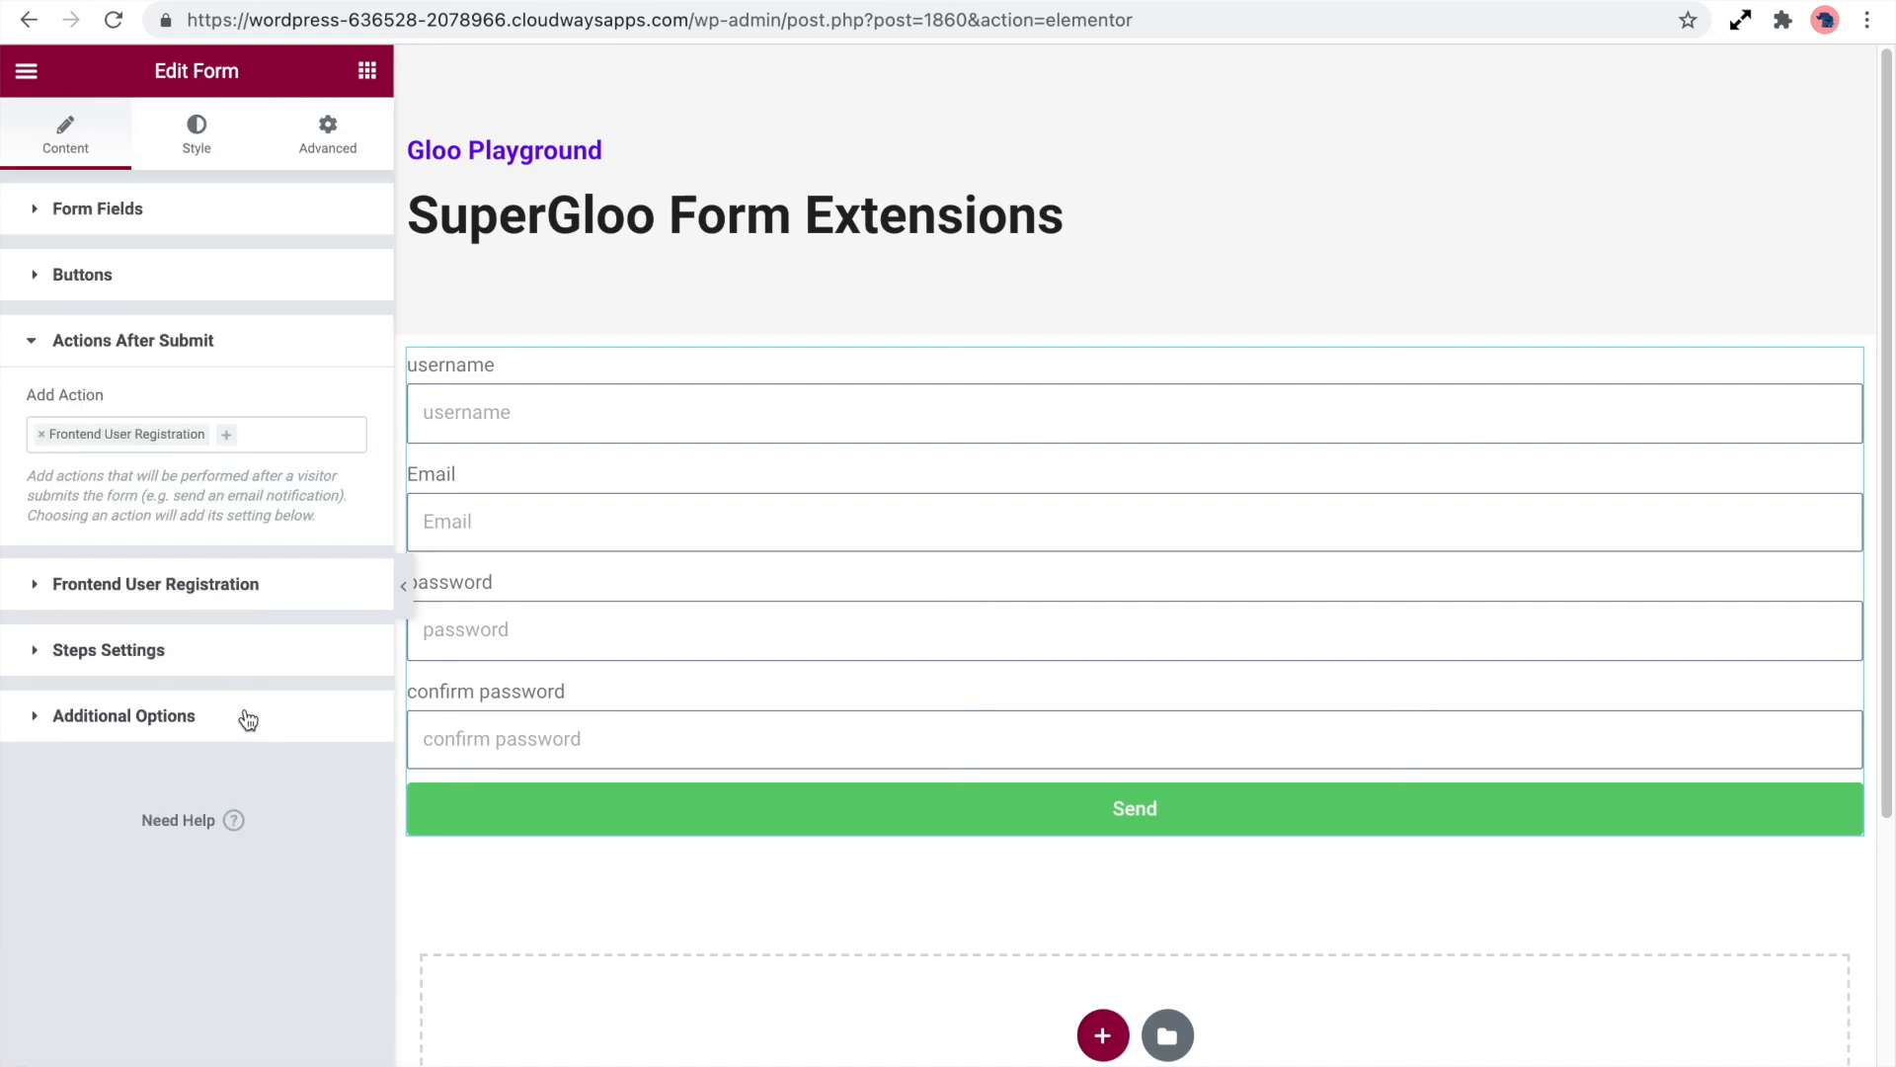
{"action": "left_click", "coordinate": [249, 435]}
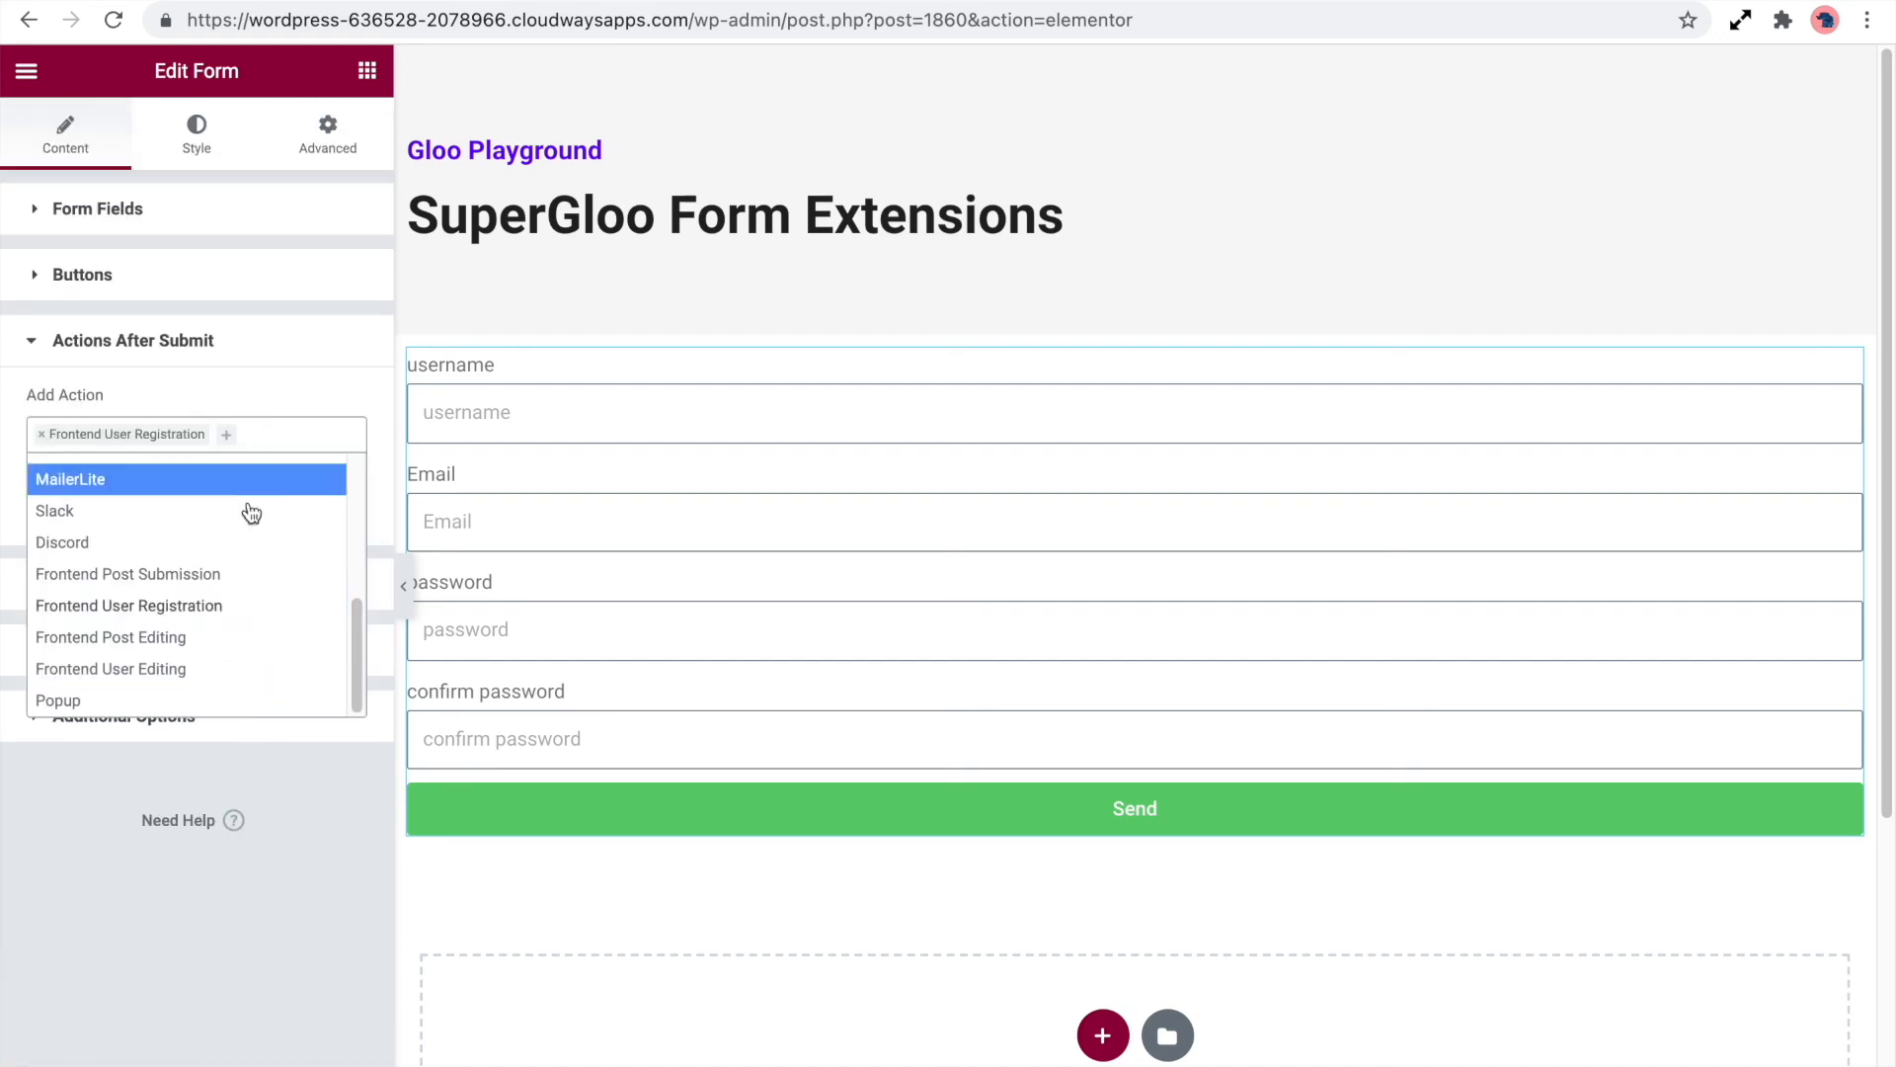